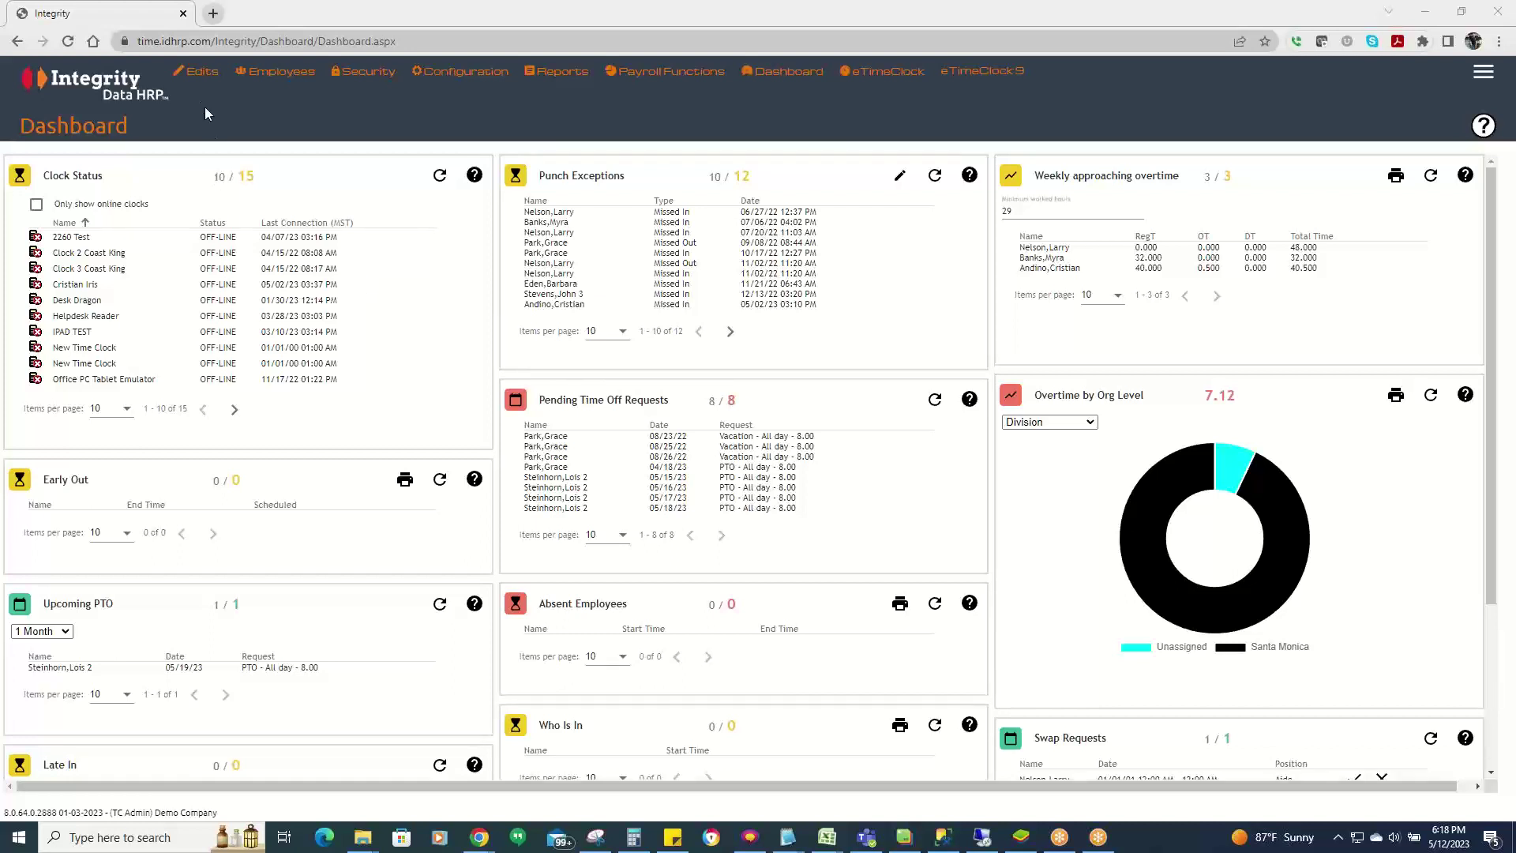
Open Time Management and look over its punch exceptions, PTO requests and timesheet.
left_click(202, 72)
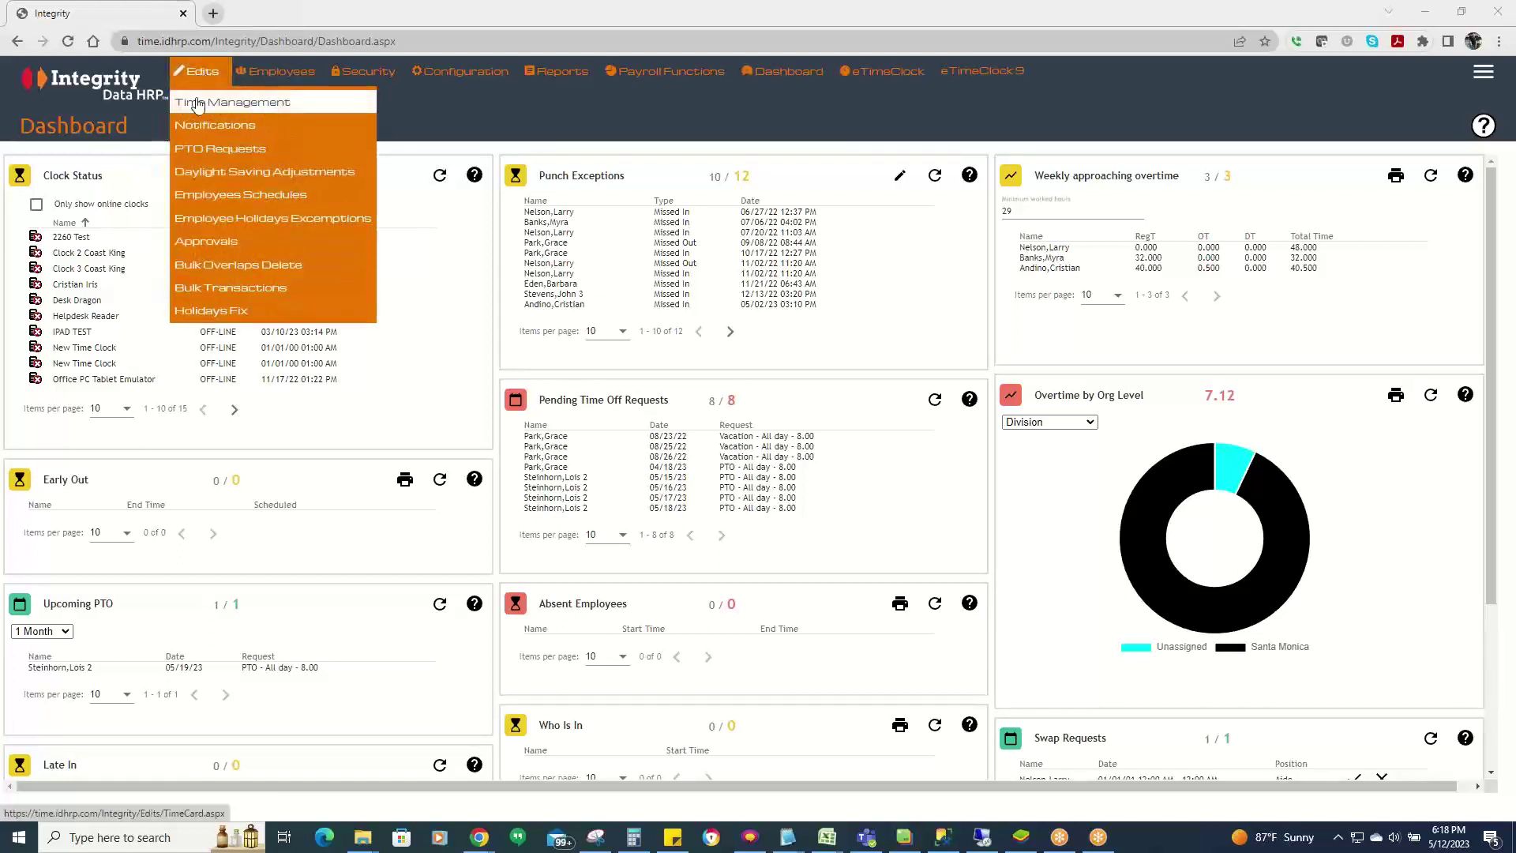
left_click(246, 109)
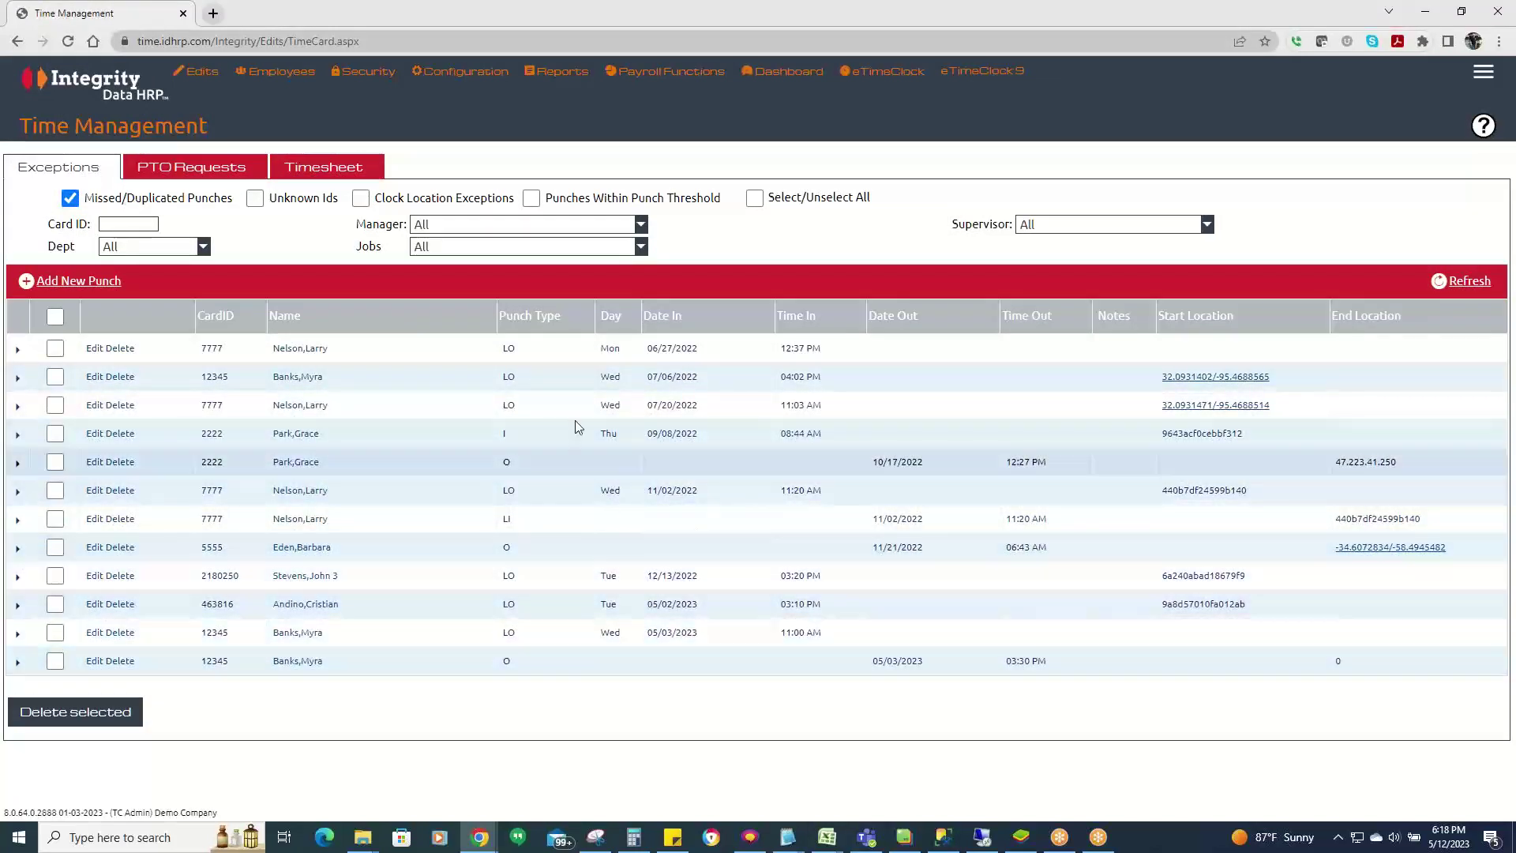
left_click(198, 175)
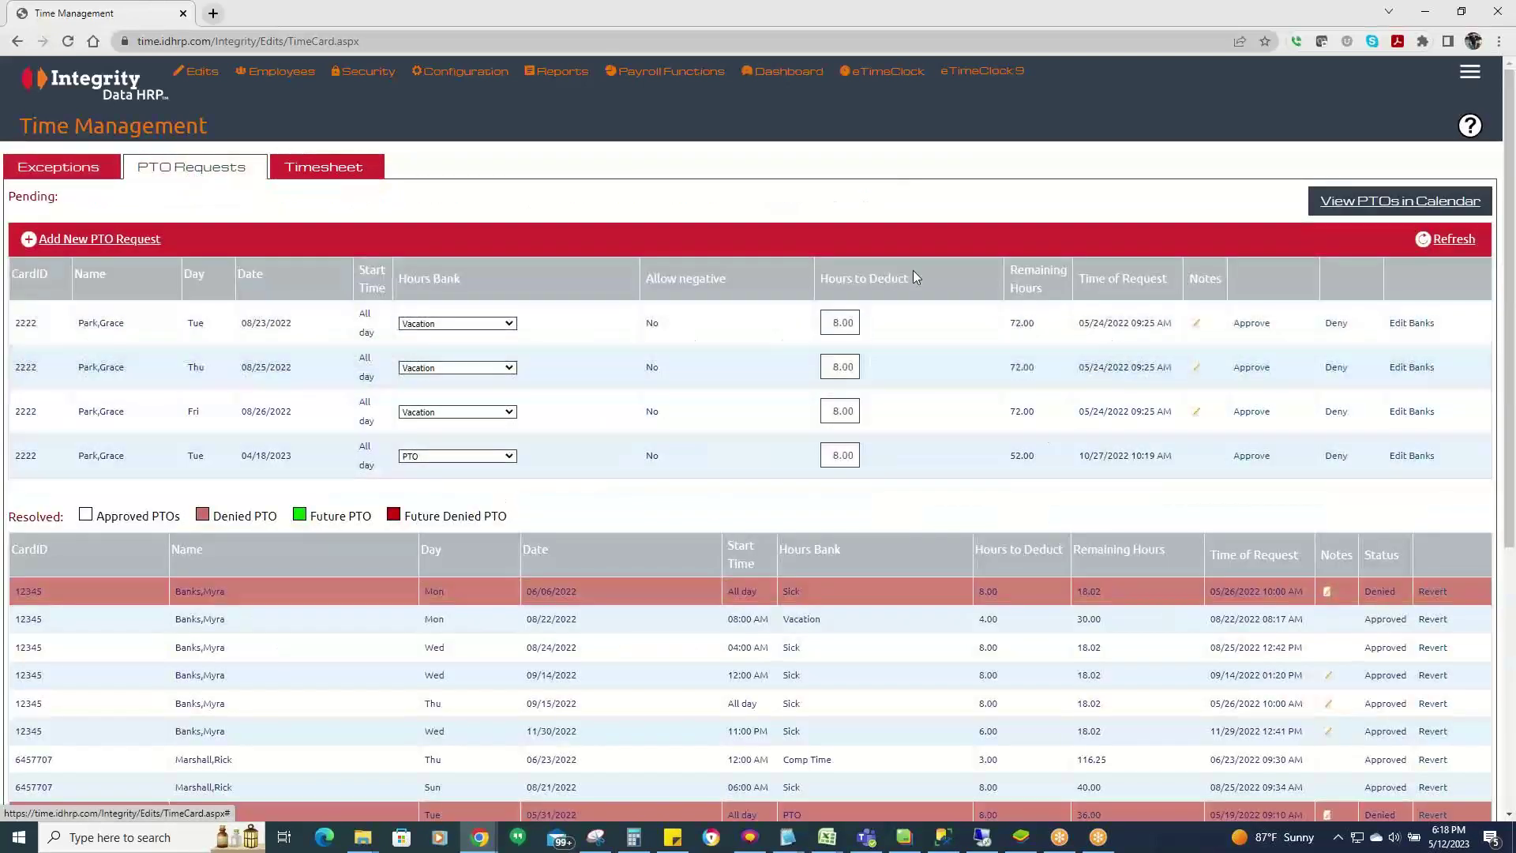
left_click(333, 172)
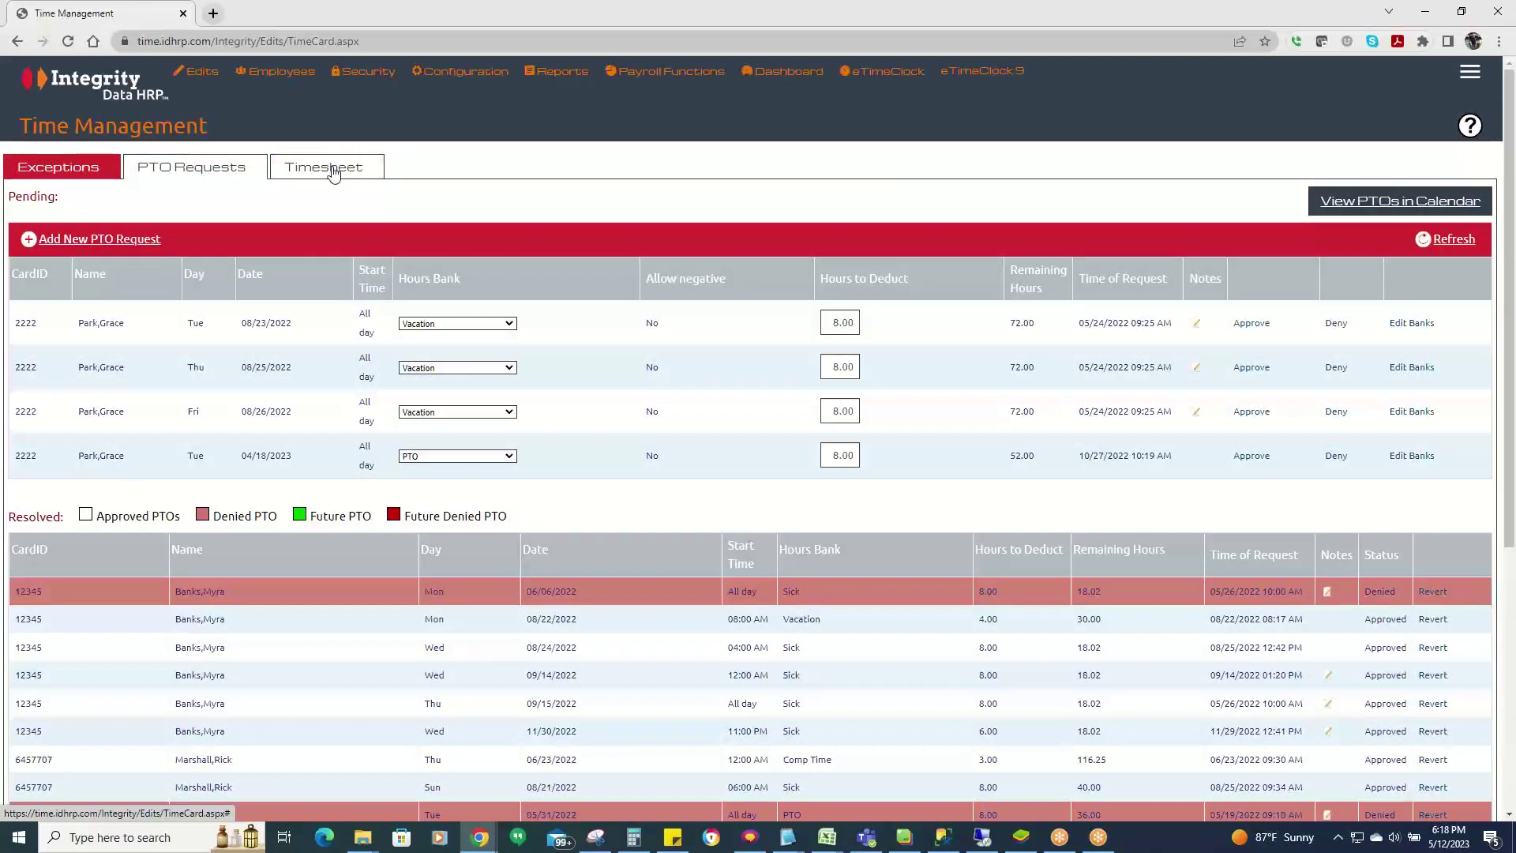
scroll(714, 545, "down", 5)
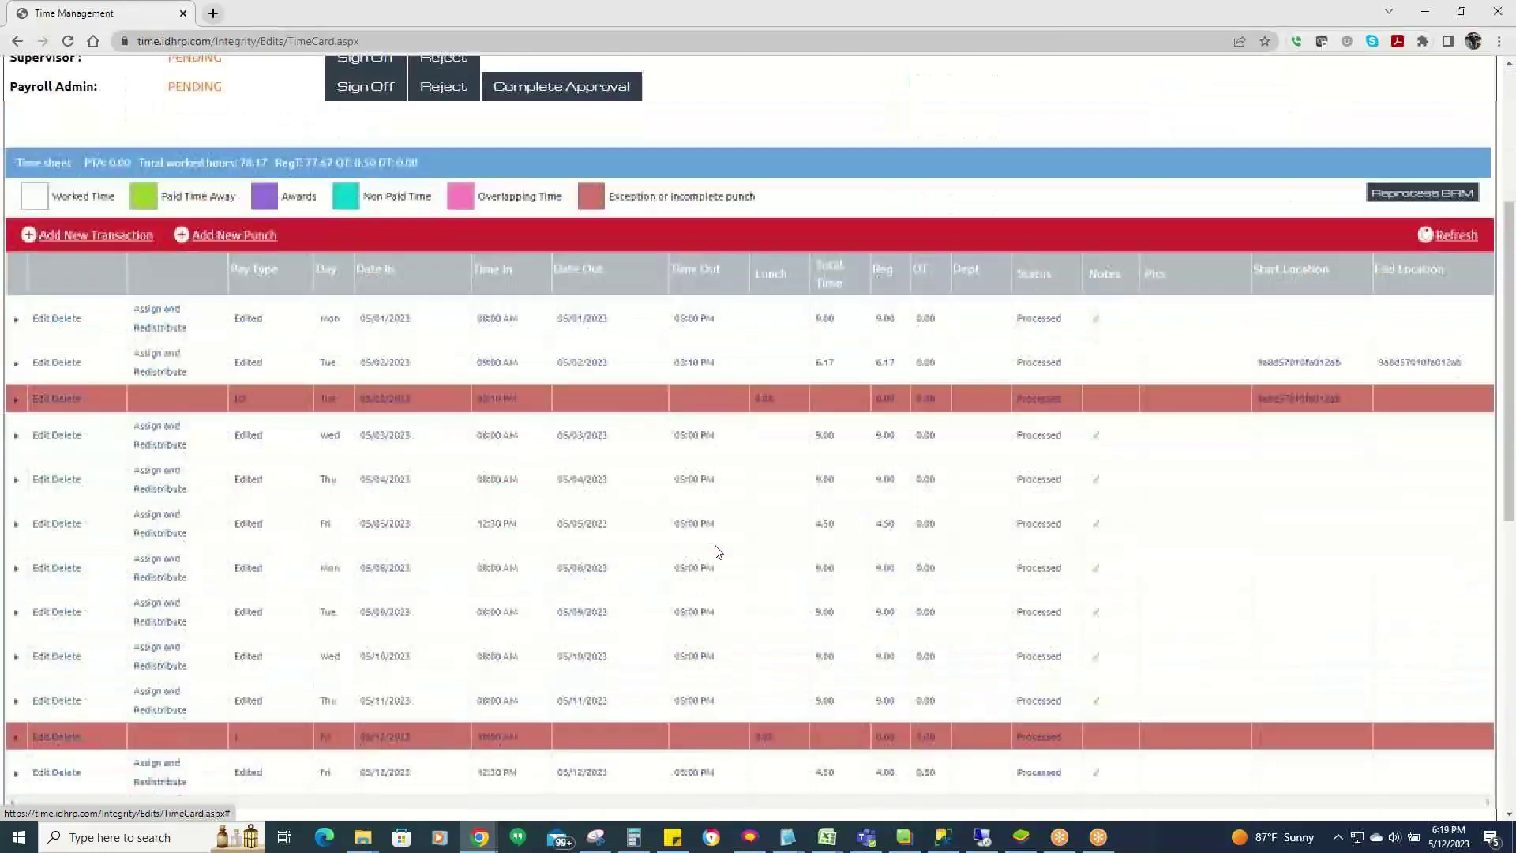
scroll(713, 544, "up", 4)
scroll(713, 544, "up", 1)
Return to the exceptions list and open the incomplete out punch dated 10/17/2022 for editing.
left_click(65, 167)
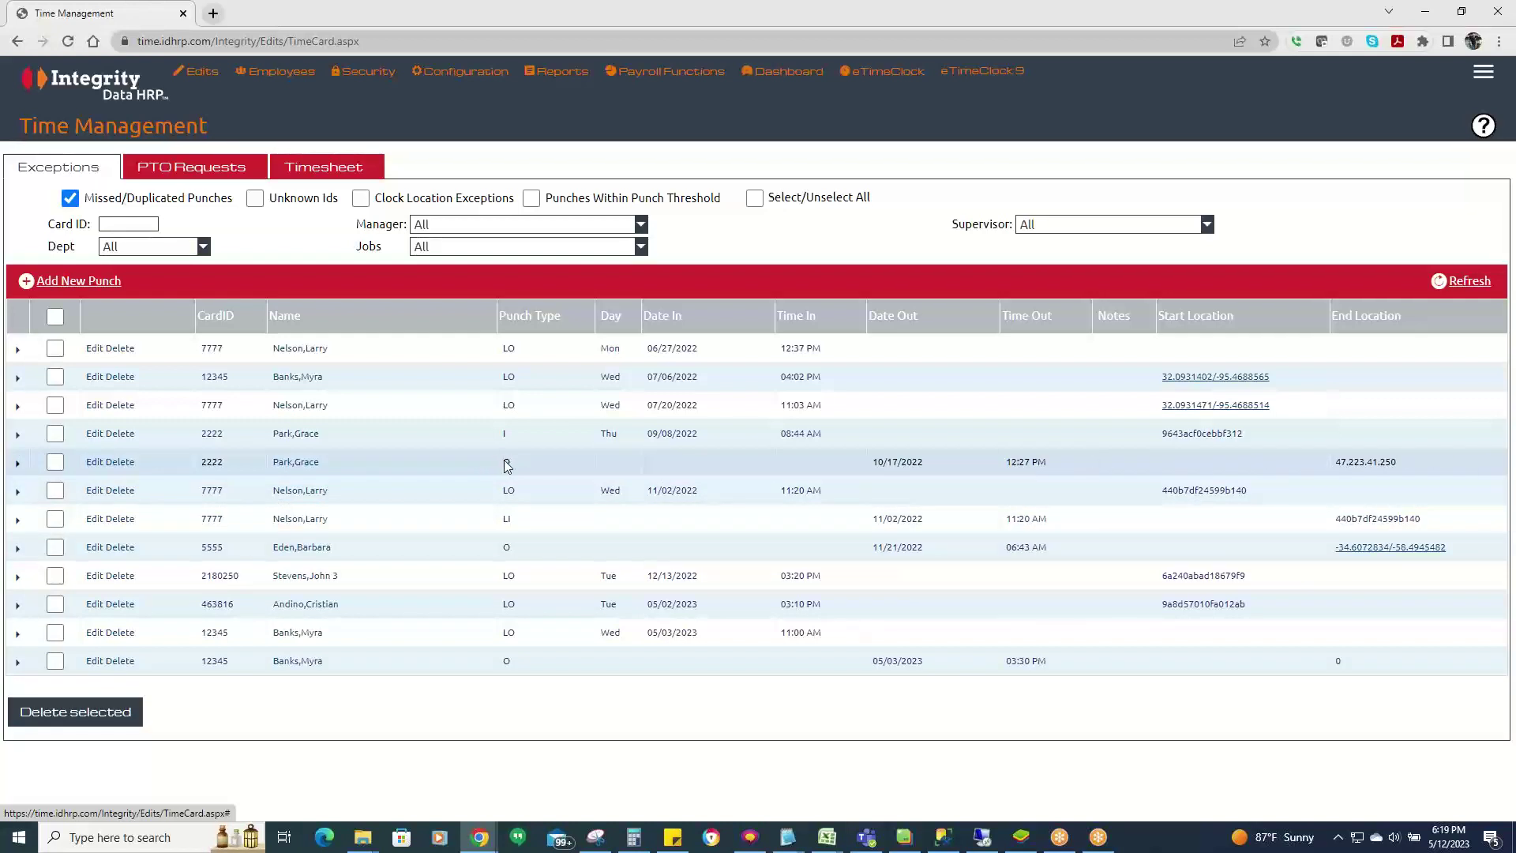
left_click(555, 462)
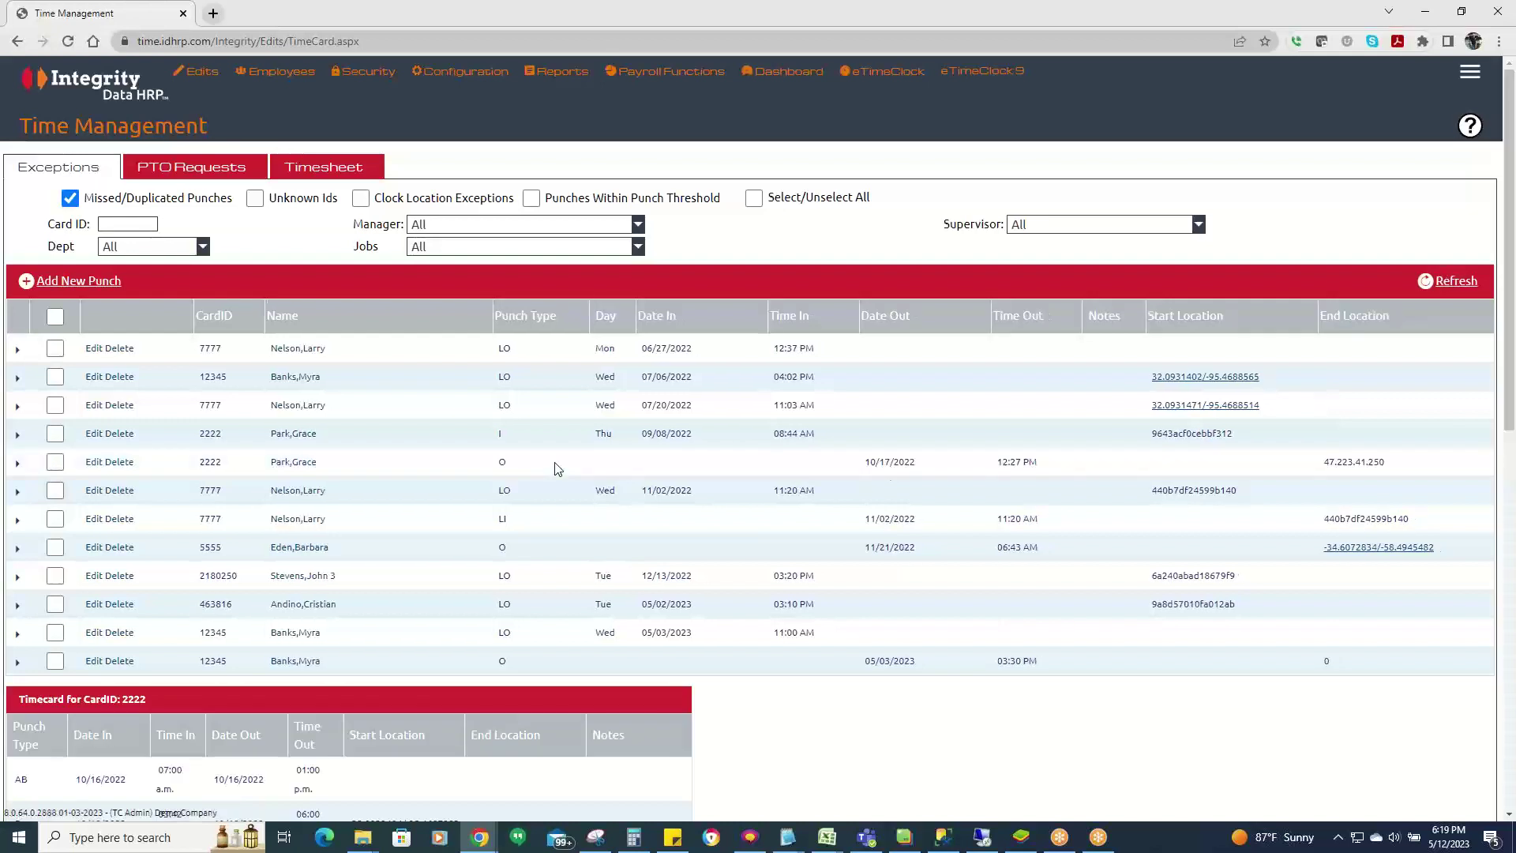
double_click(555, 468)
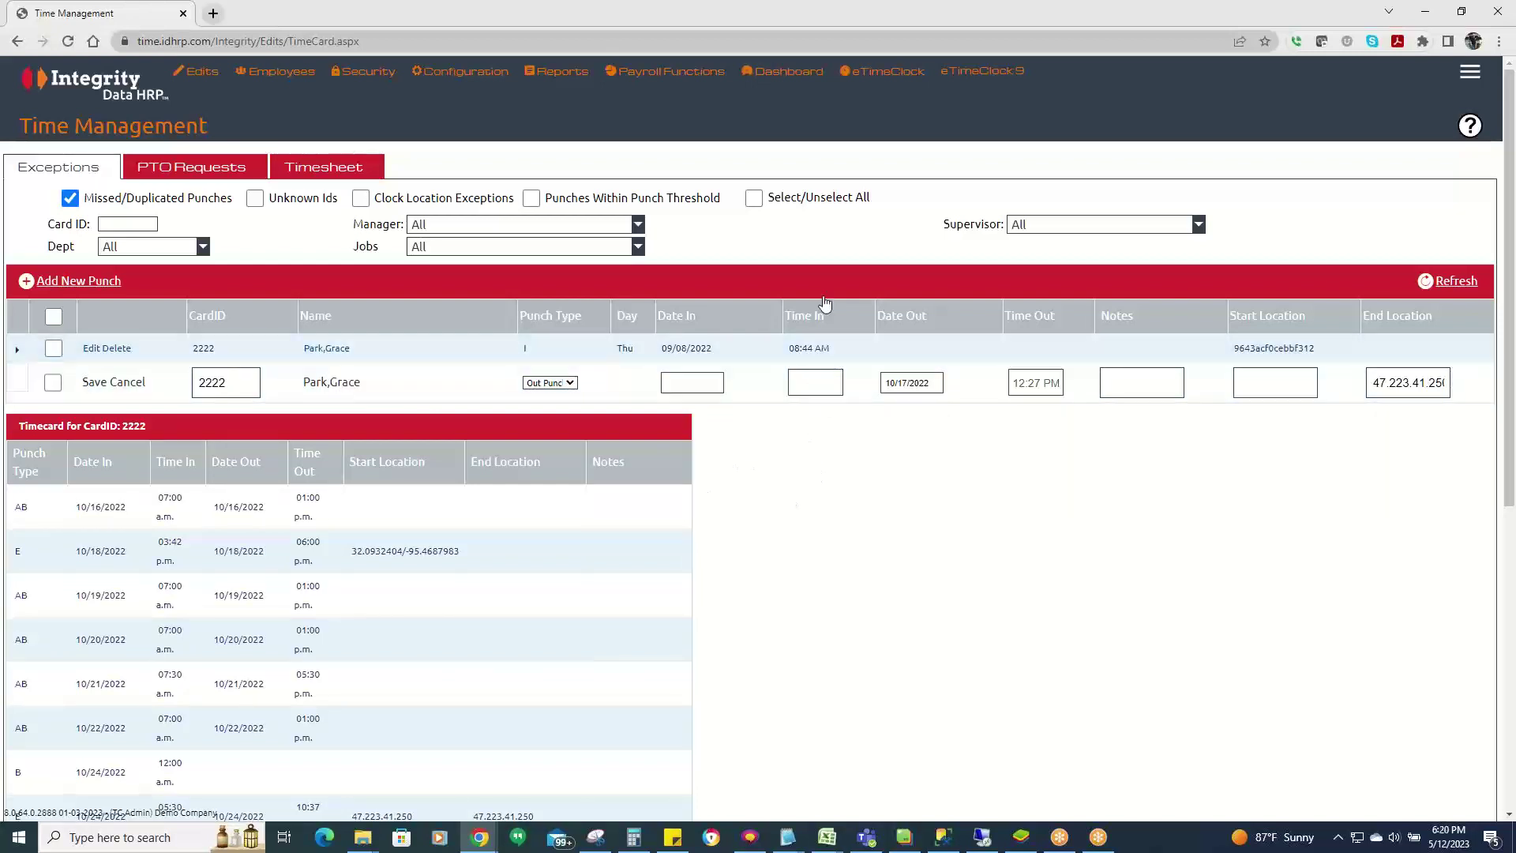
Set the Time In of the 10/17/2022 punch to 6:00 PM.
left_click(798, 382)
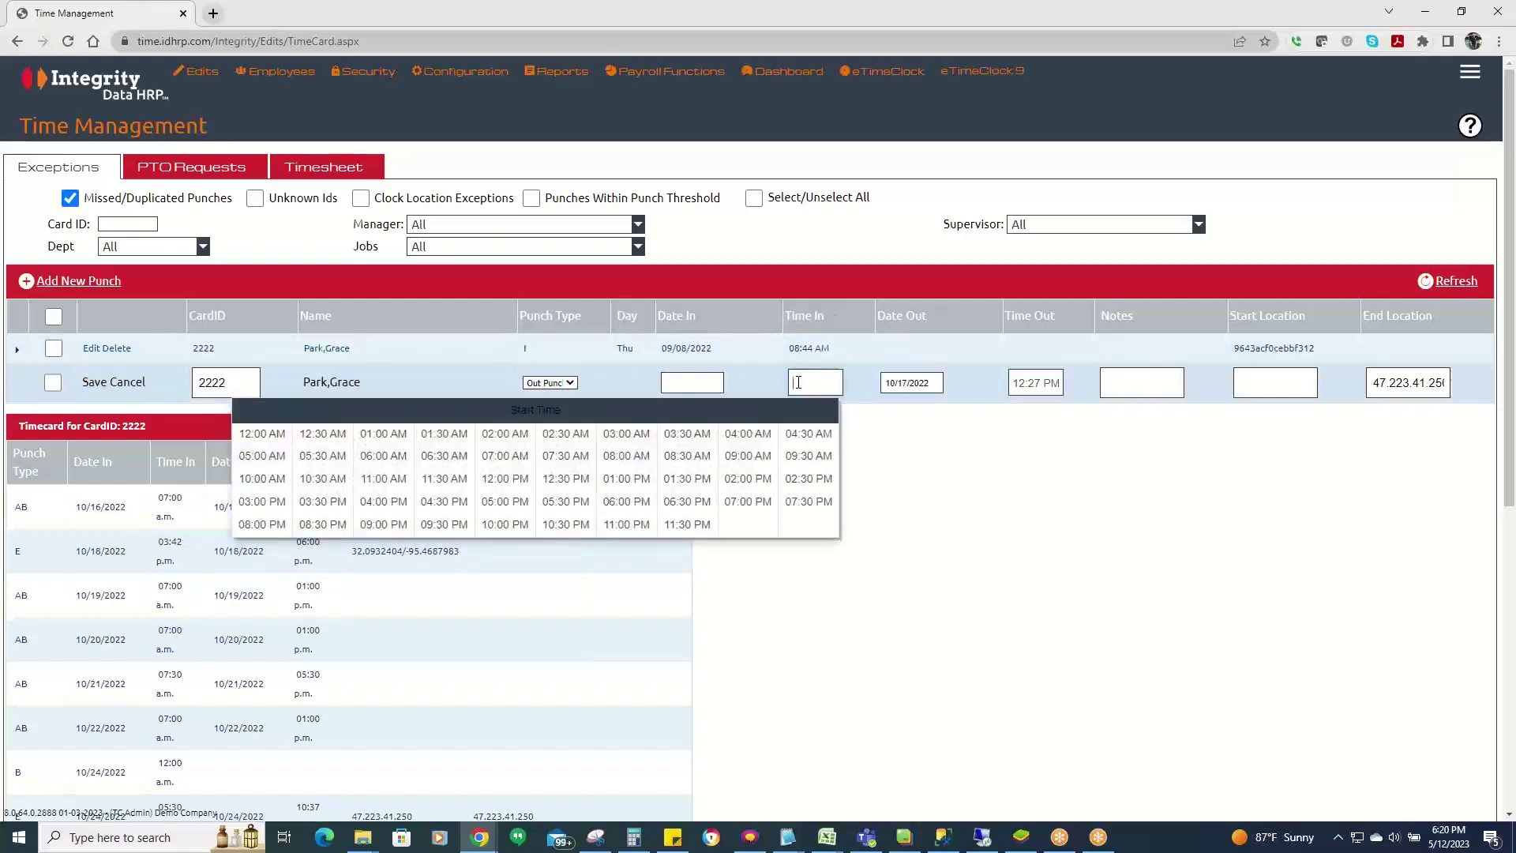
type("6p")
type("m")
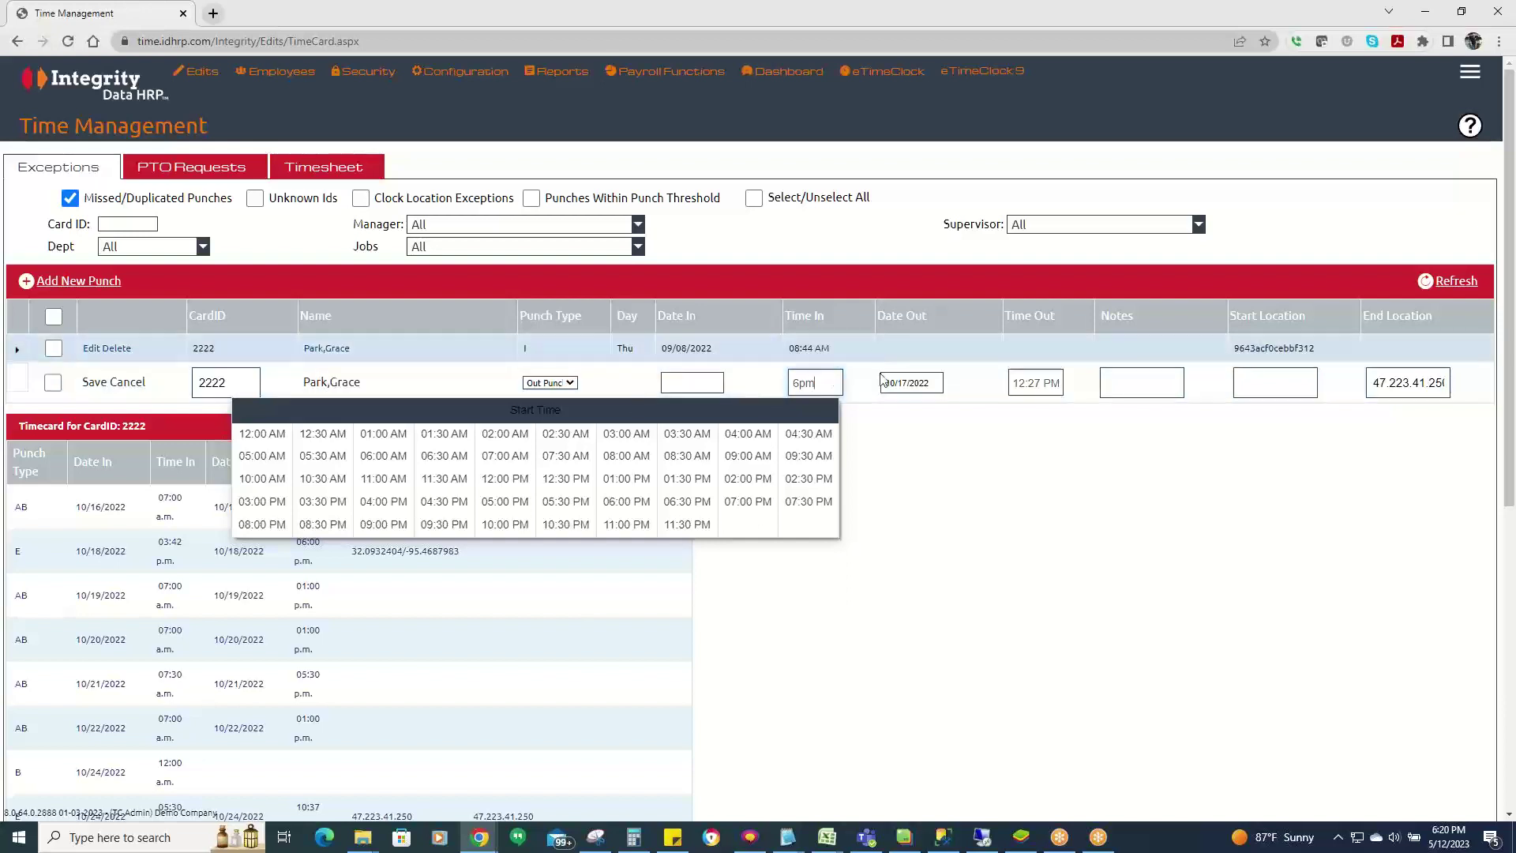
key("Return")
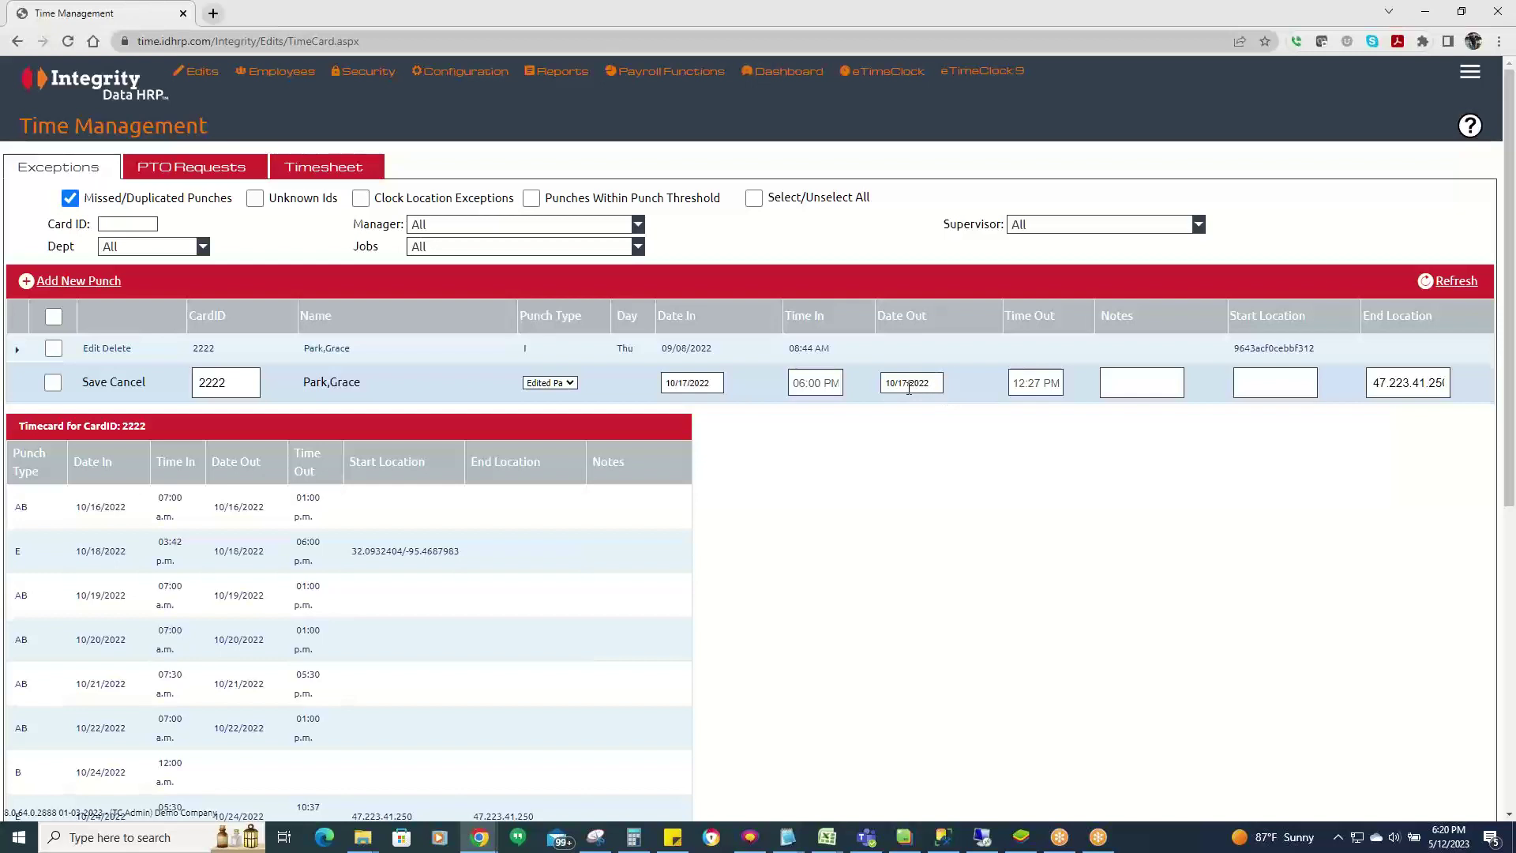
Change the punch's Time In to 6:04 AM, and correct it to 6:04 PM.
left_click(805, 383)
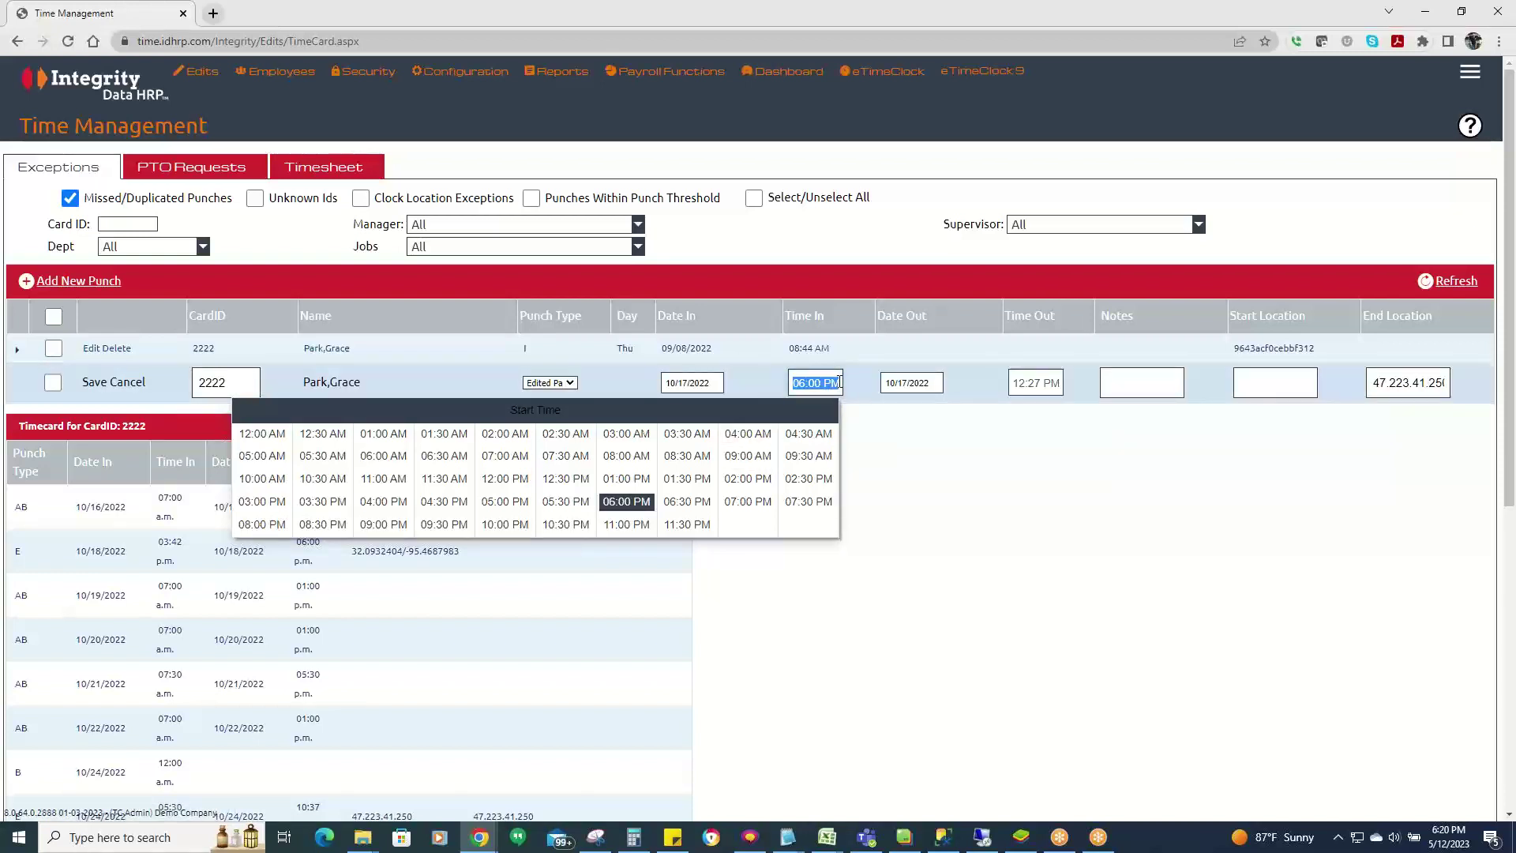
type("604")
left_click(865, 379)
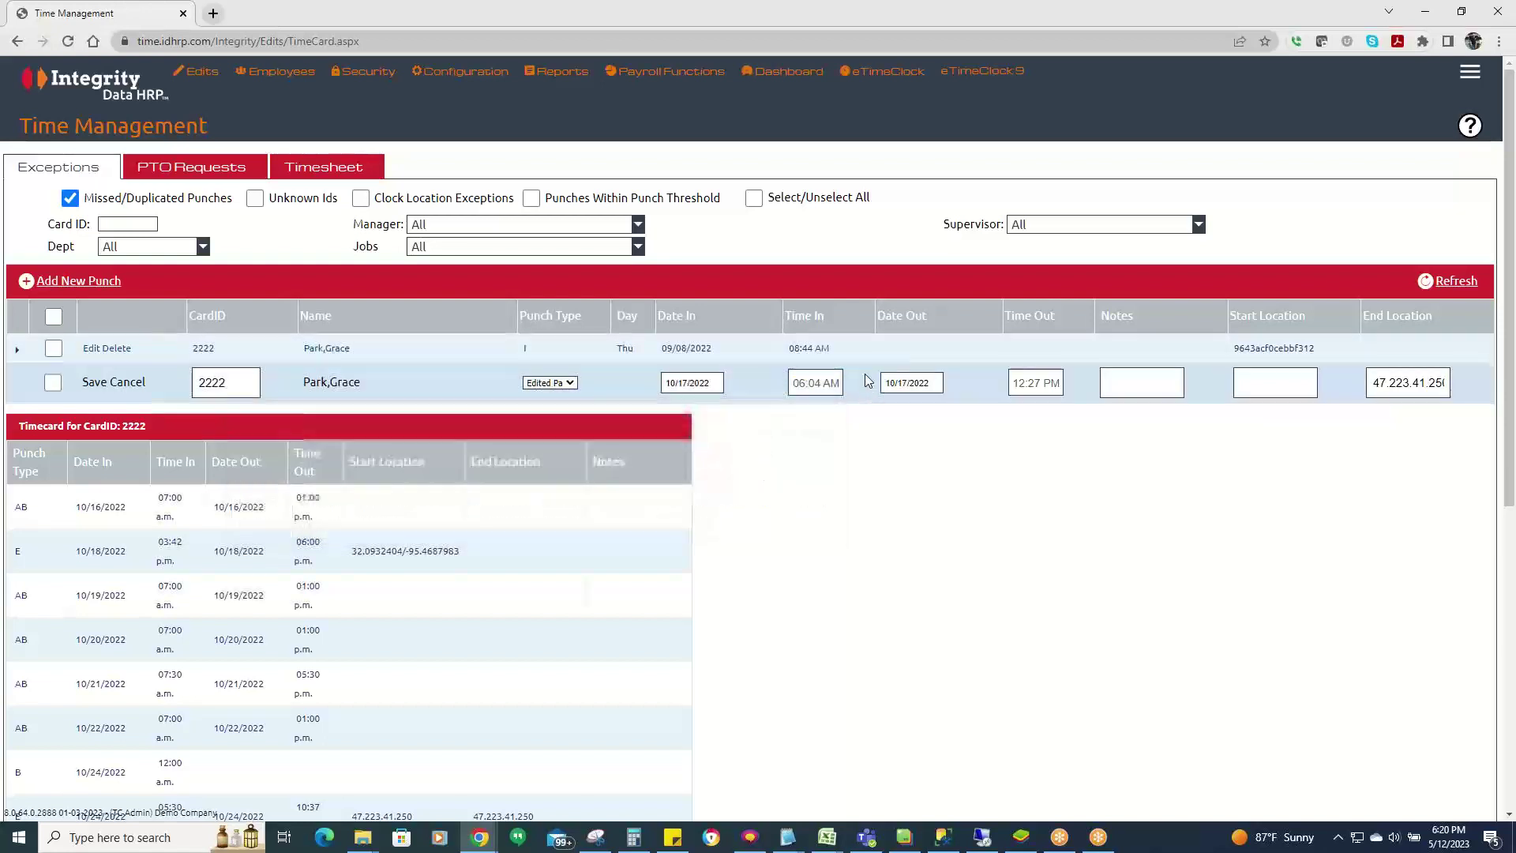
left_click(816, 382)
type("60")
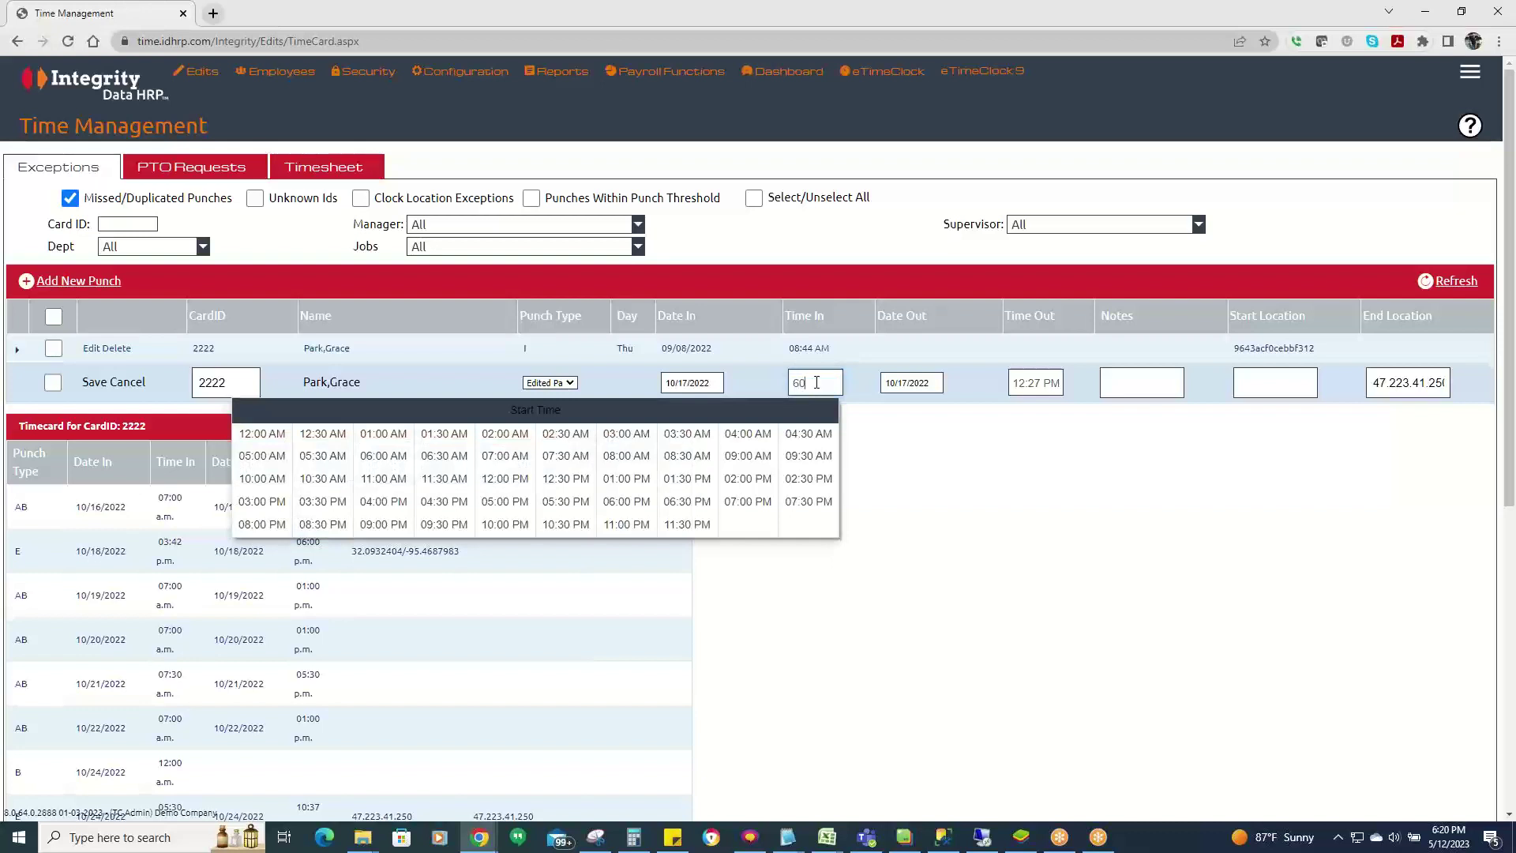
type("4pm")
left_click(859, 383)
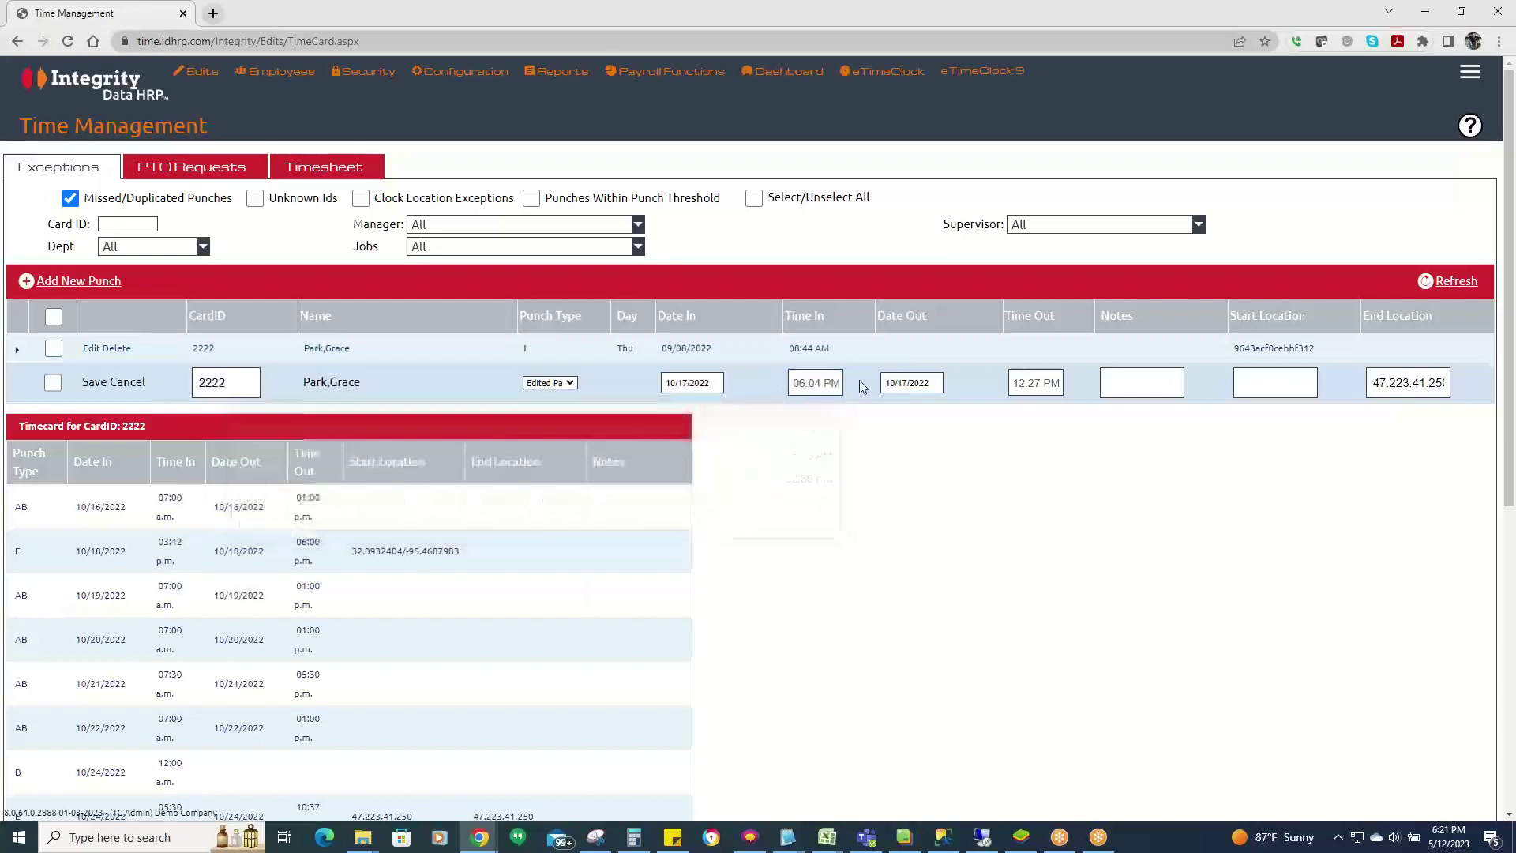
Enter the punch's Time In in 24-hour format, first as 1804 and again as 18.
left_click(815, 383)
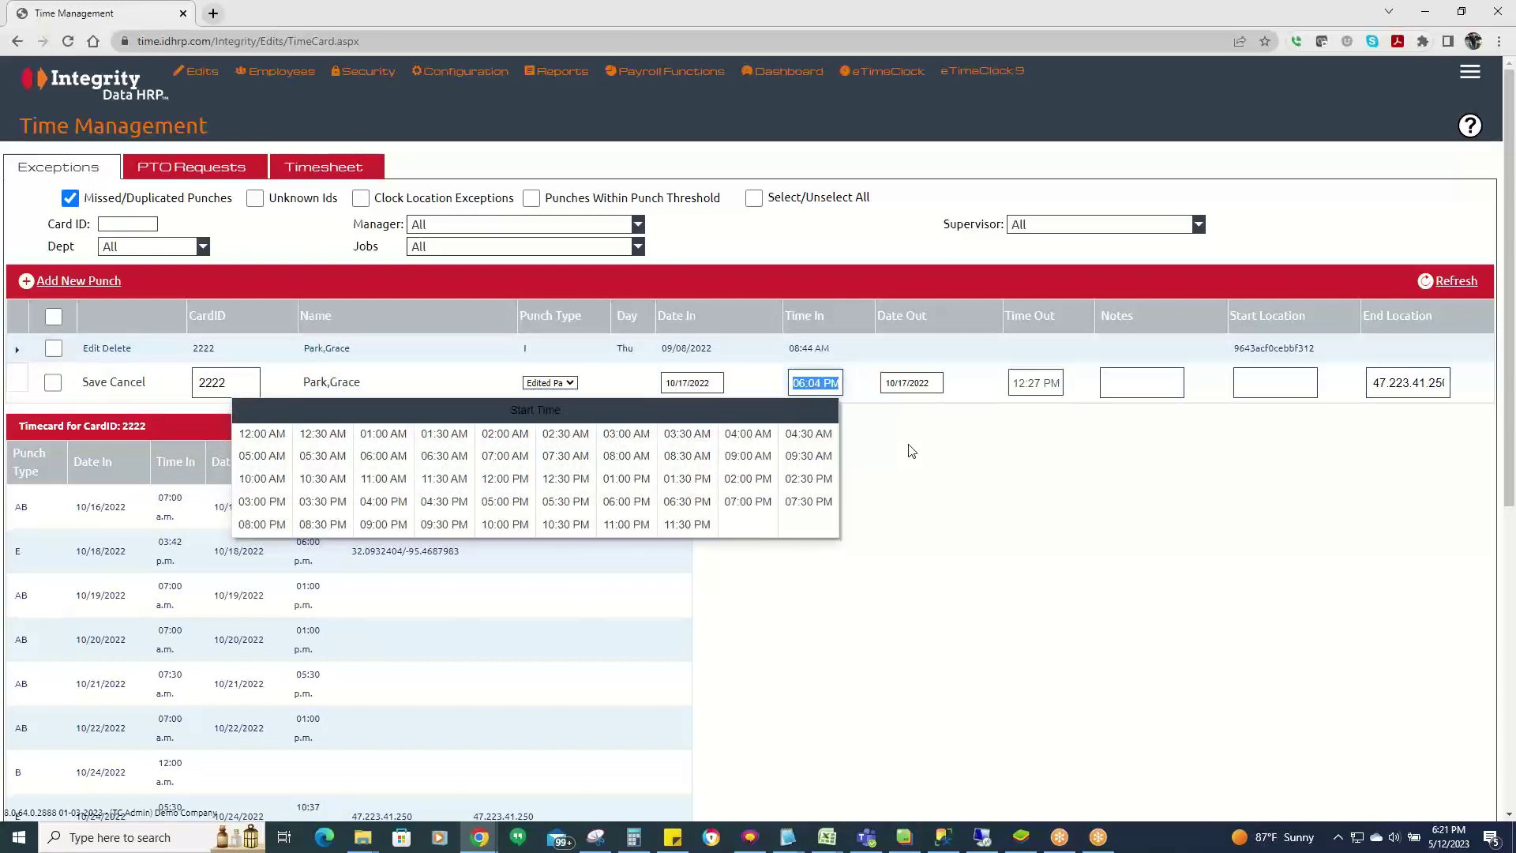
type("1804")
left_click(854, 385)
left_click(816, 380)
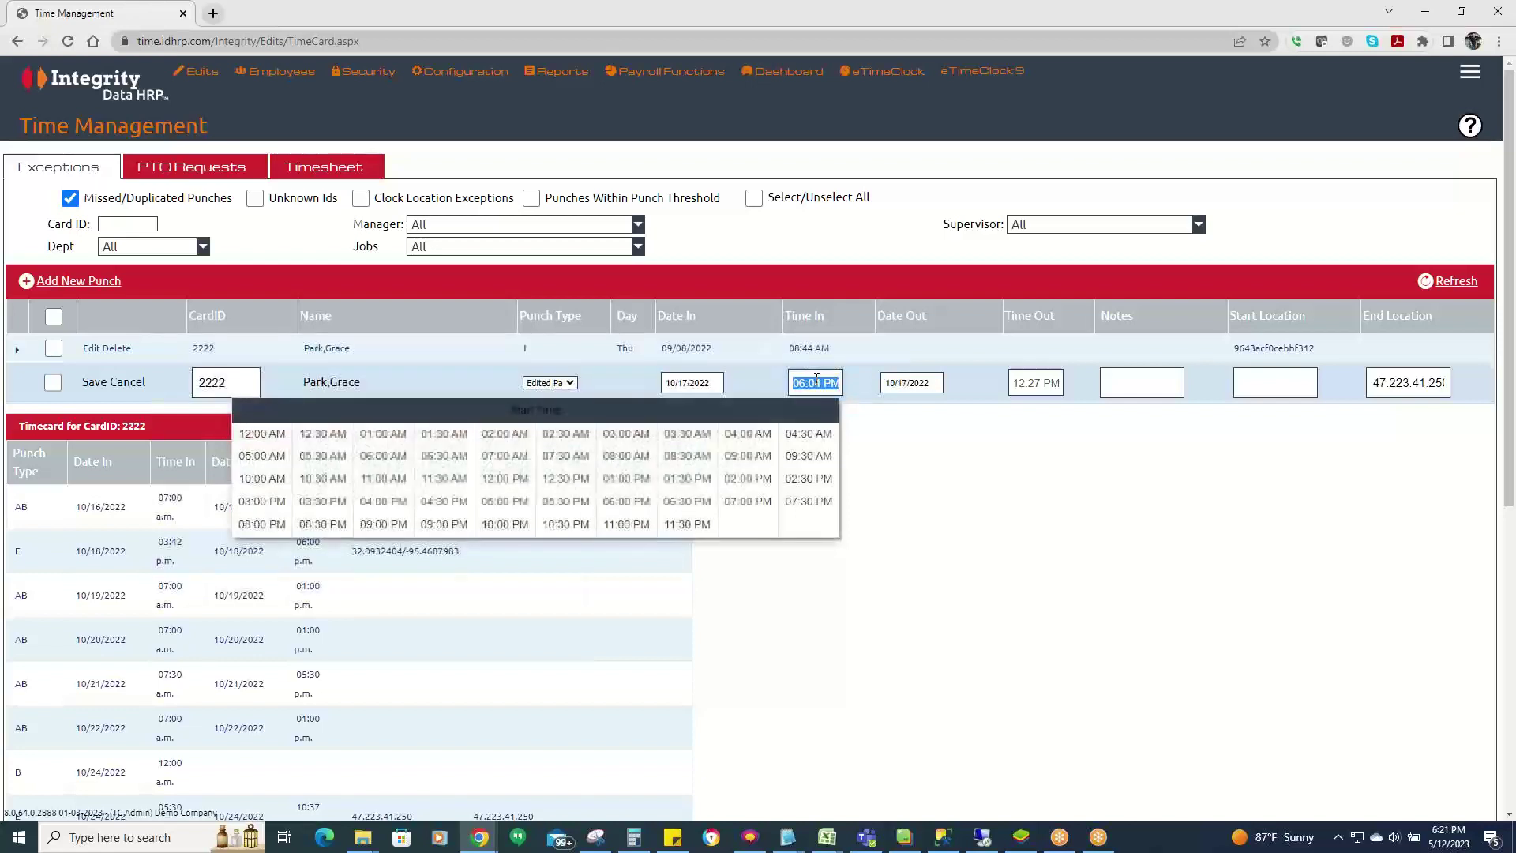
type("18")
left_click(857, 380)
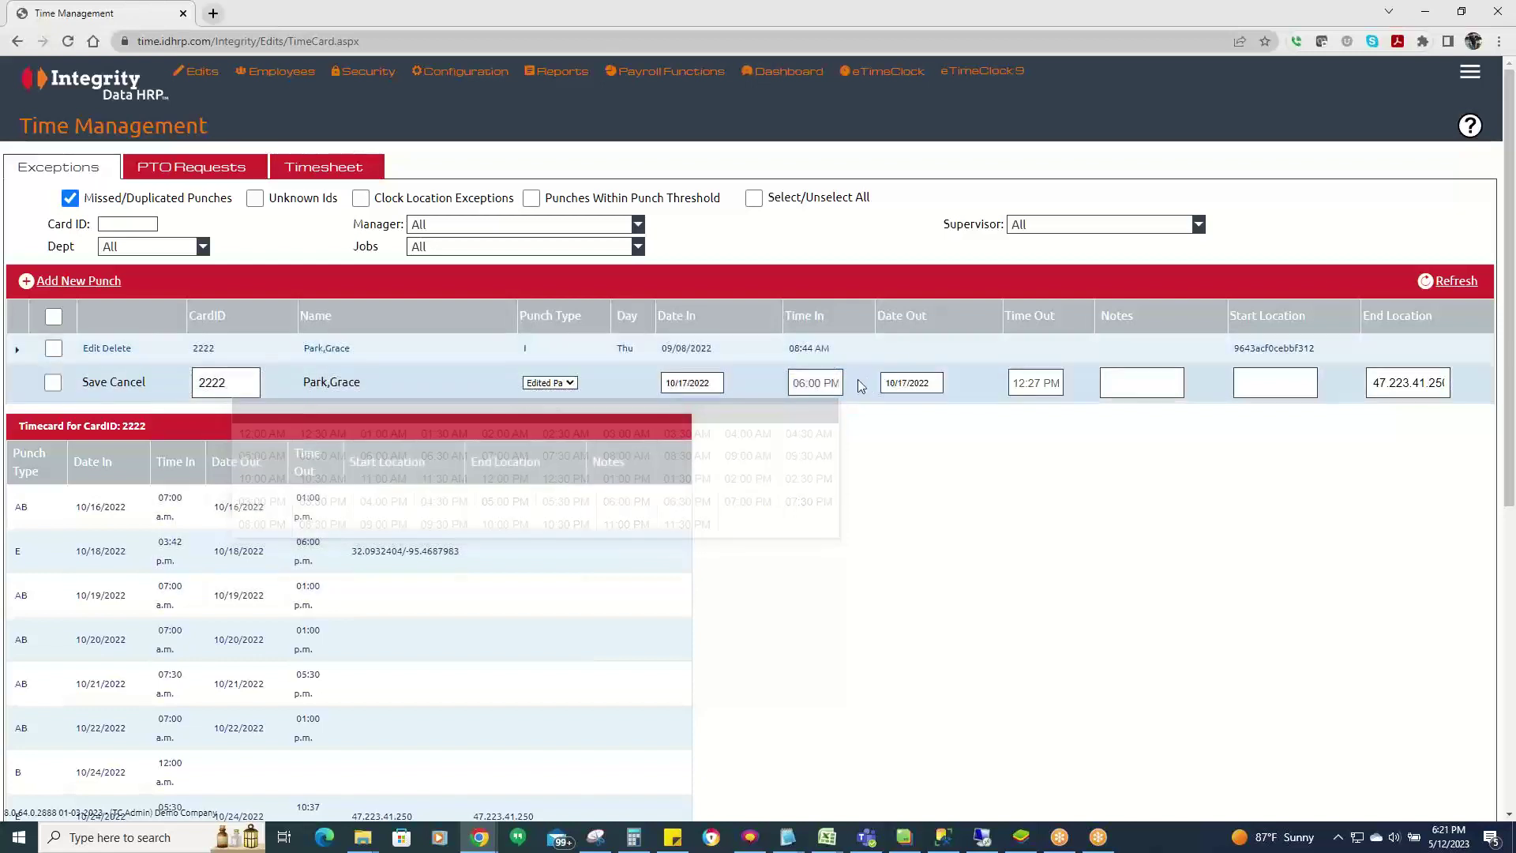
Set the Time In of the 10/17/2022 punch to 6:00 AM.
left_click(812, 385)
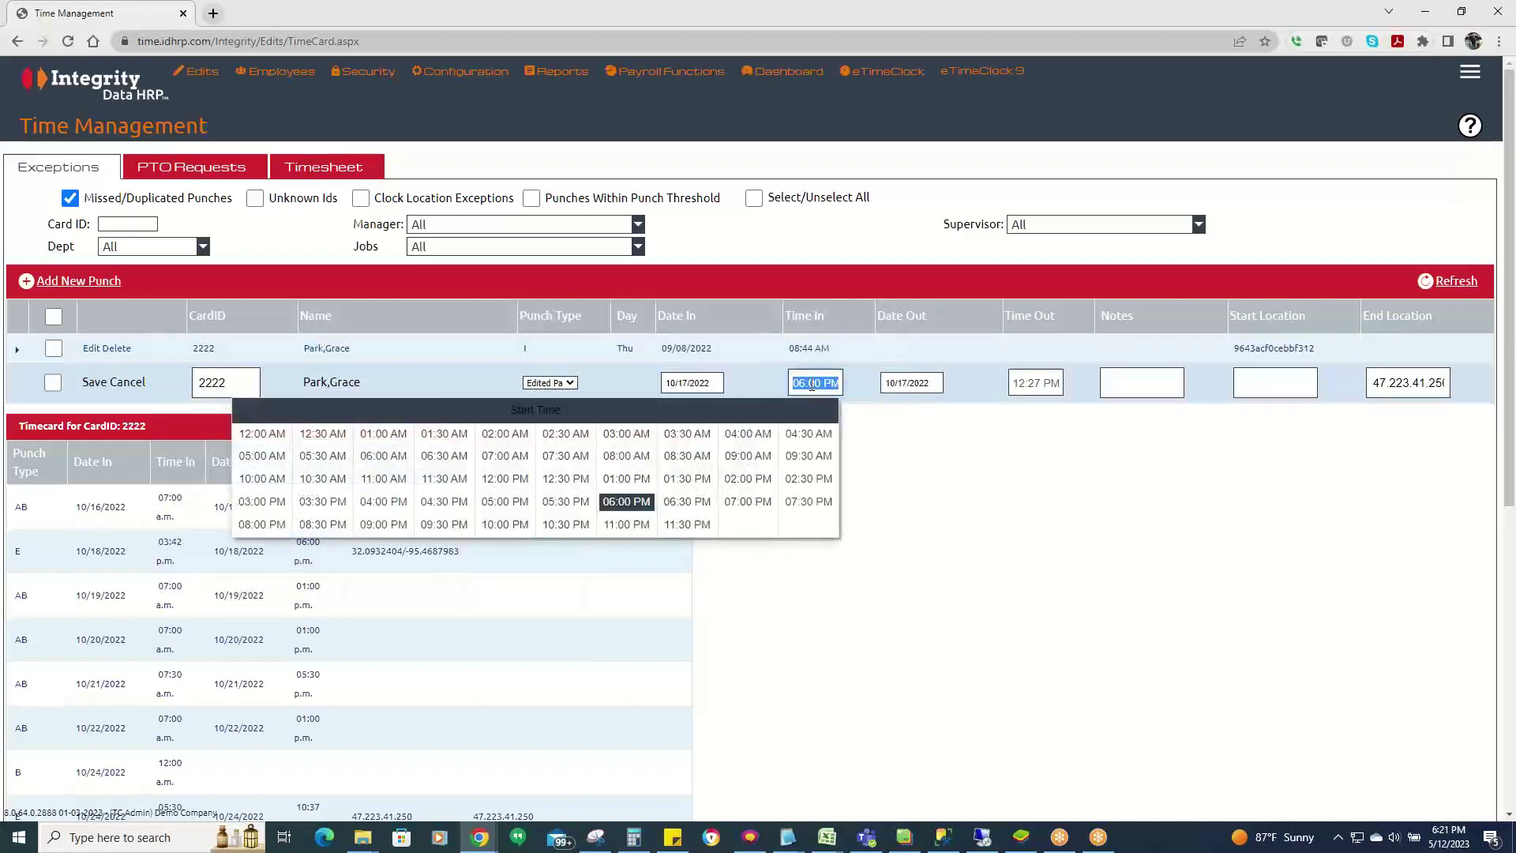
type("6")
left_click(869, 384)
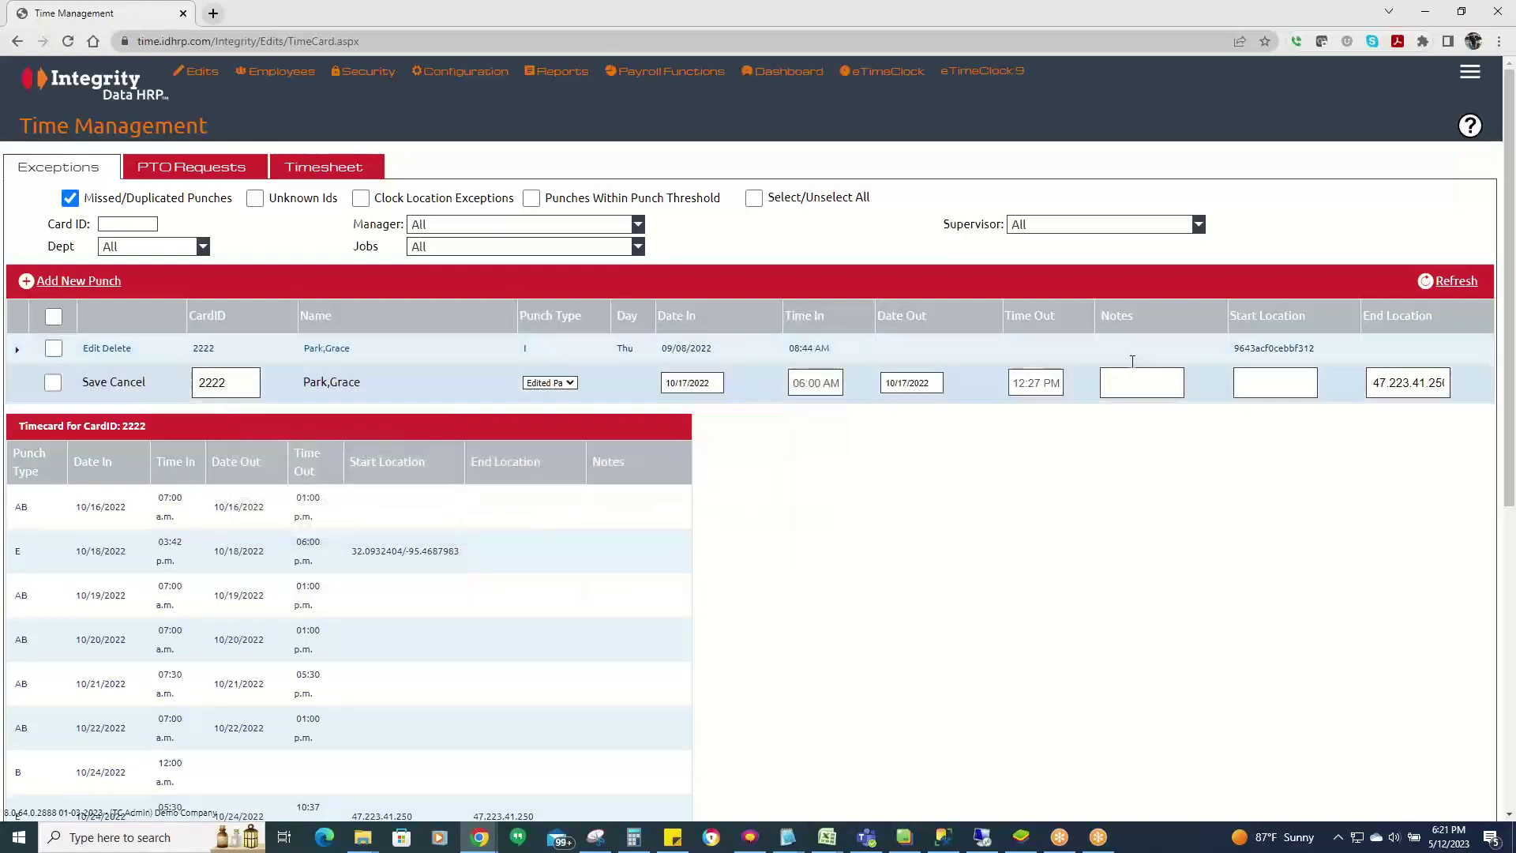
Add the note "Forgot to clock in" to the 10/17/2022 punch and save the edited record.
left_click(1111, 383)
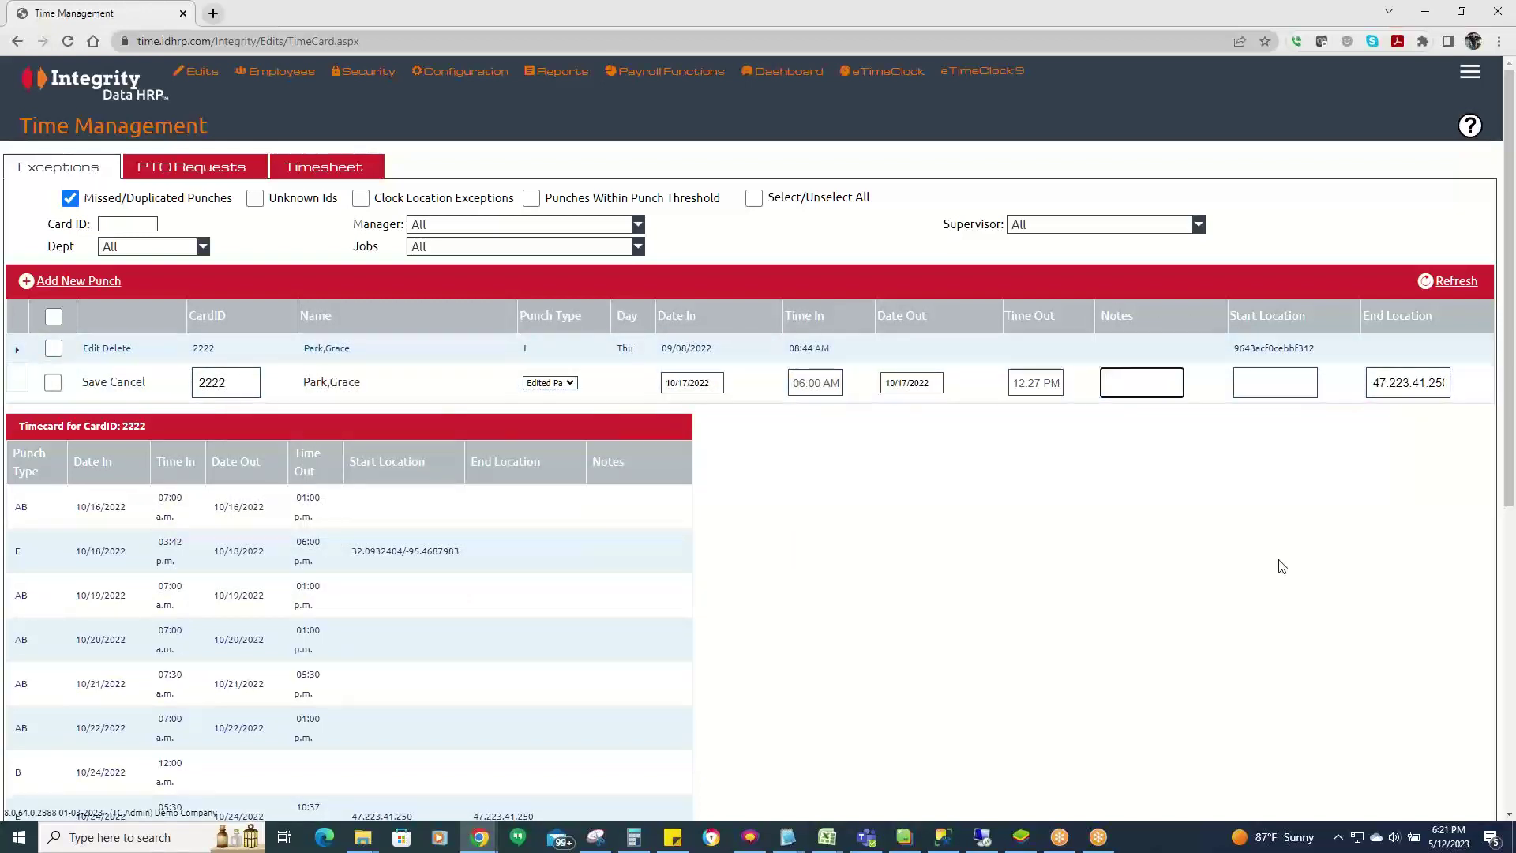
type("Forgo")
type("t to clock in")
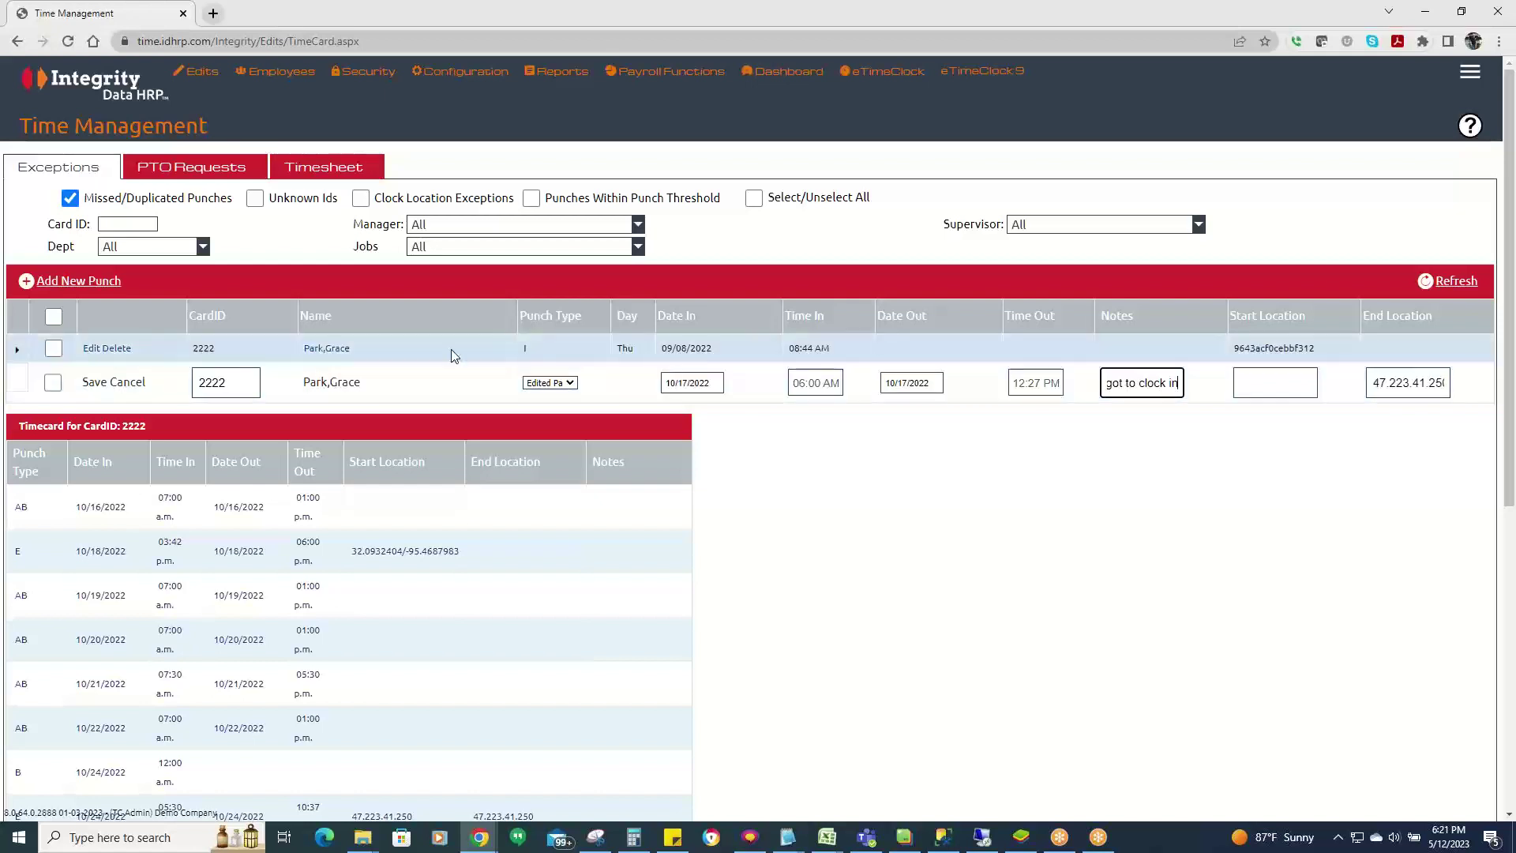
left_click(94, 383)
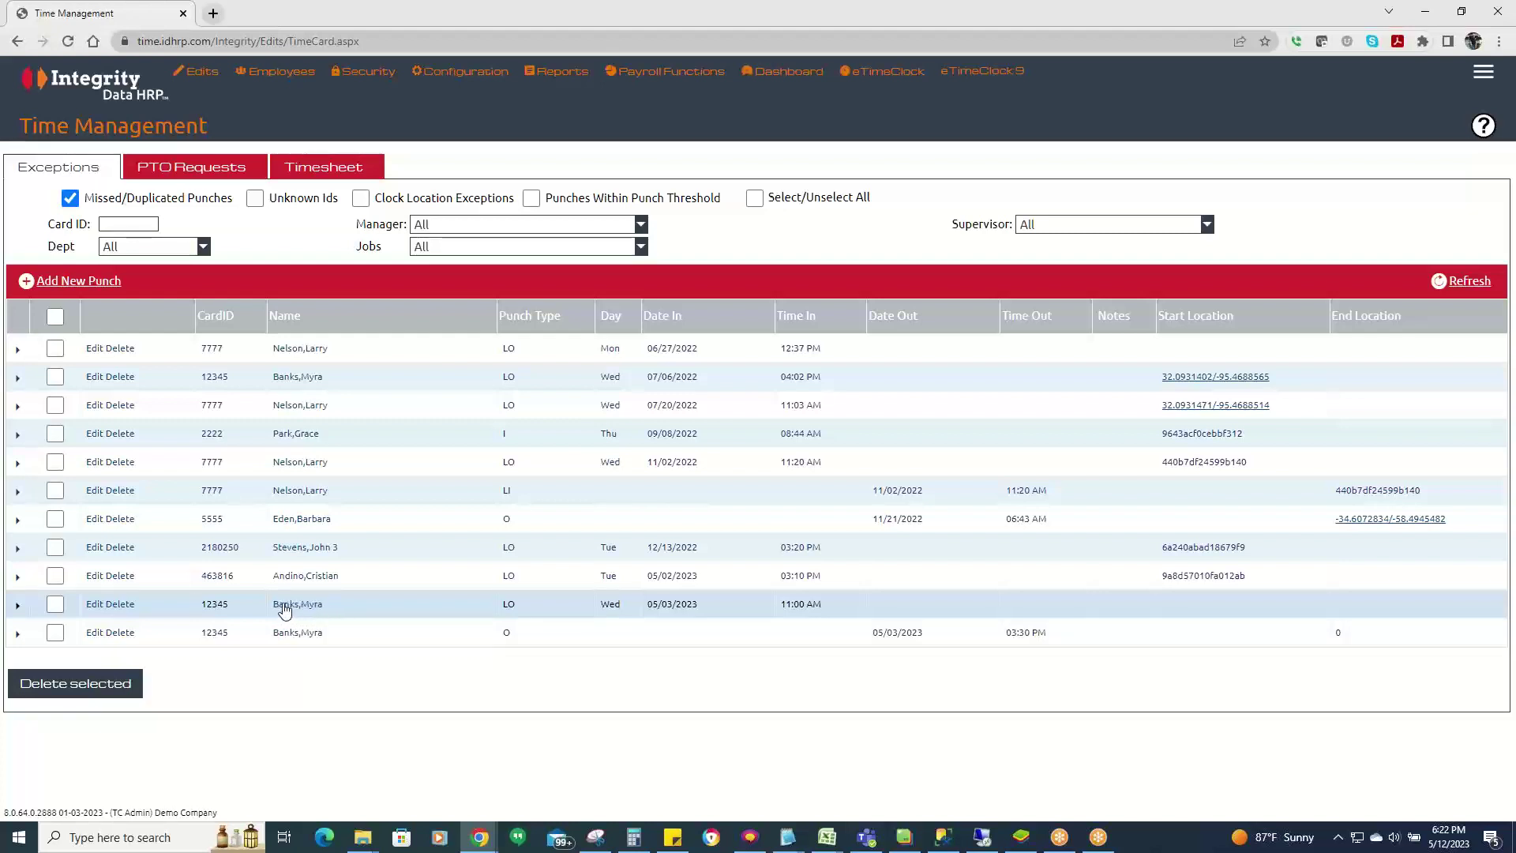
Open the timesheet of the employee with the 05/03/2023 lunch-out exception and review its punches.
left_click(319, 169)
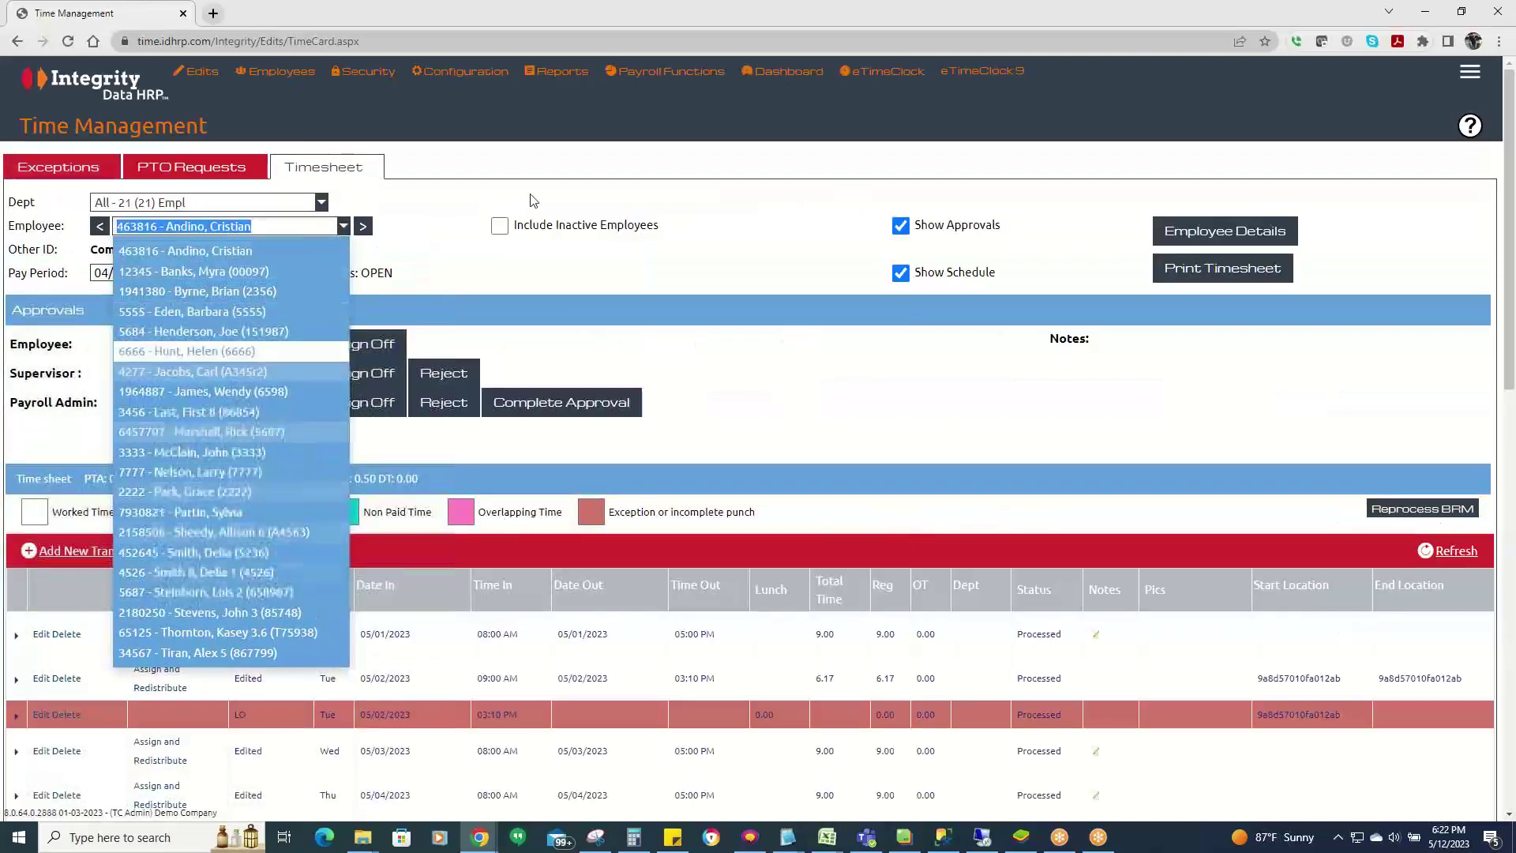
left_click(58, 166)
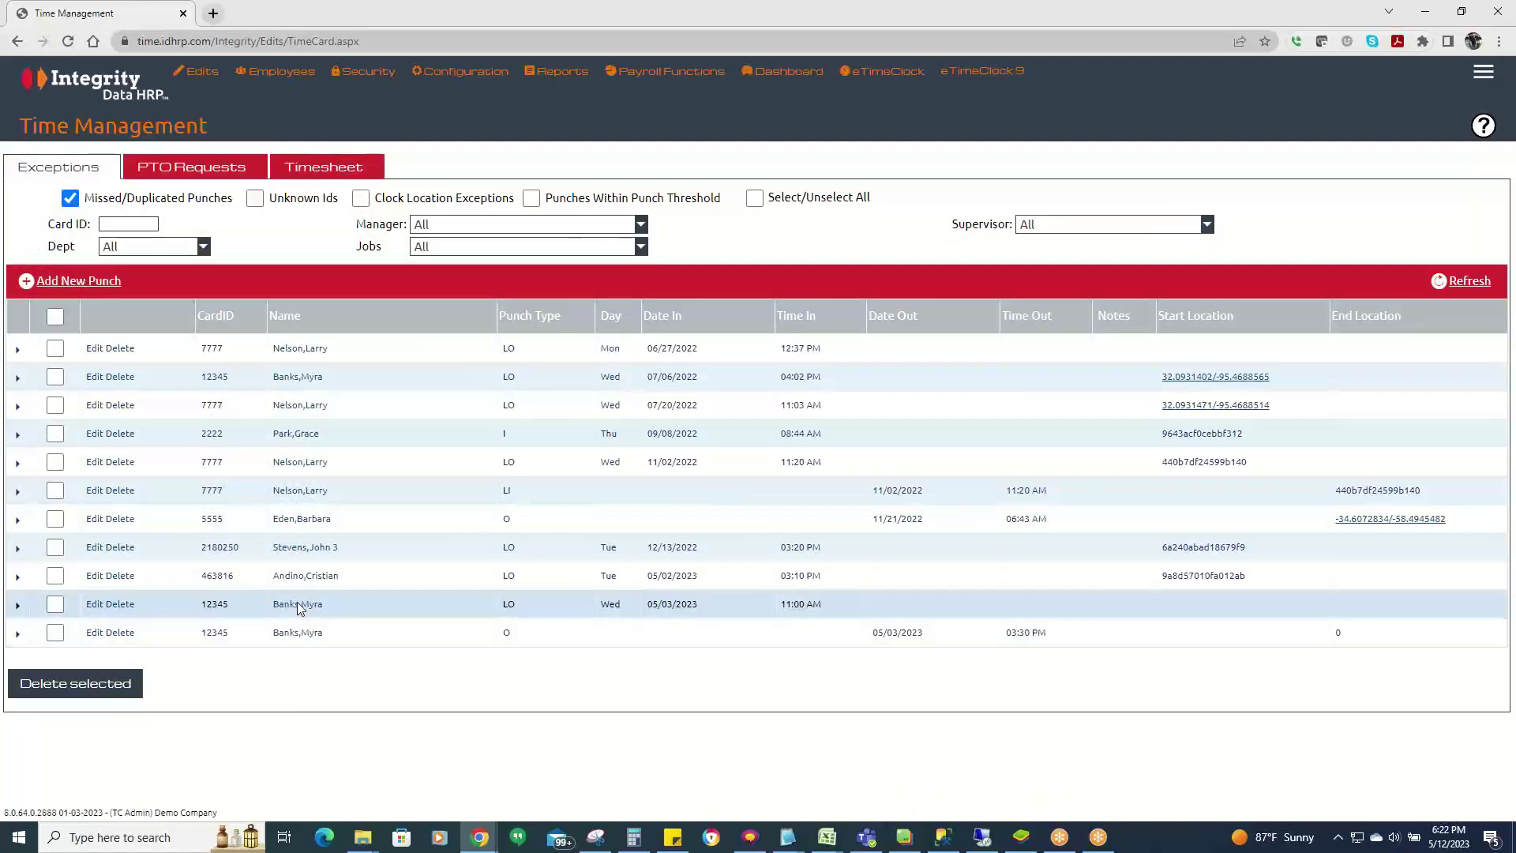
left_click(297, 603)
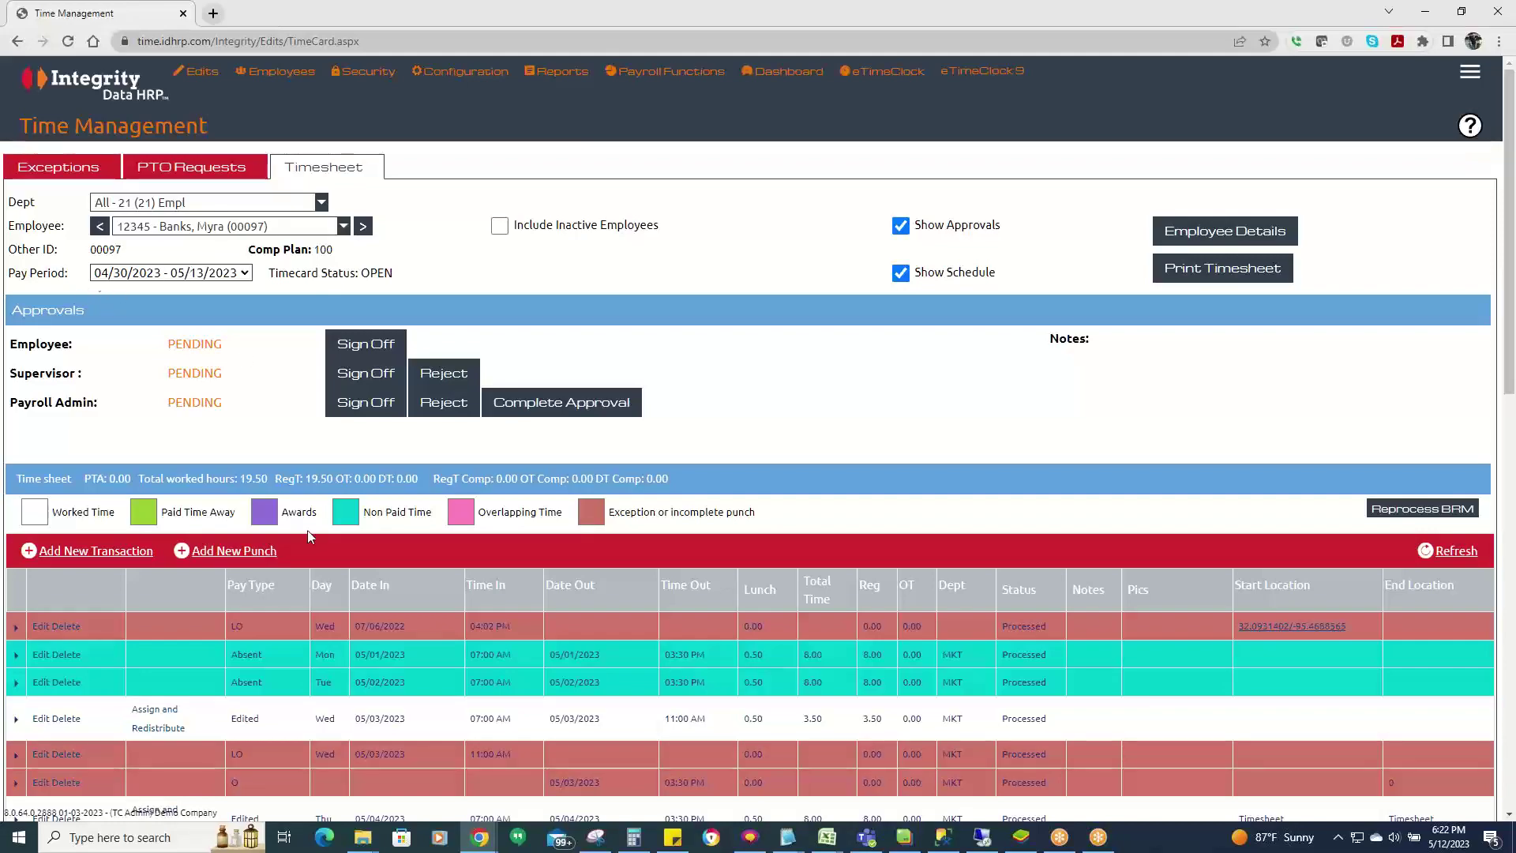
scroll(447, 645, "down", 4)
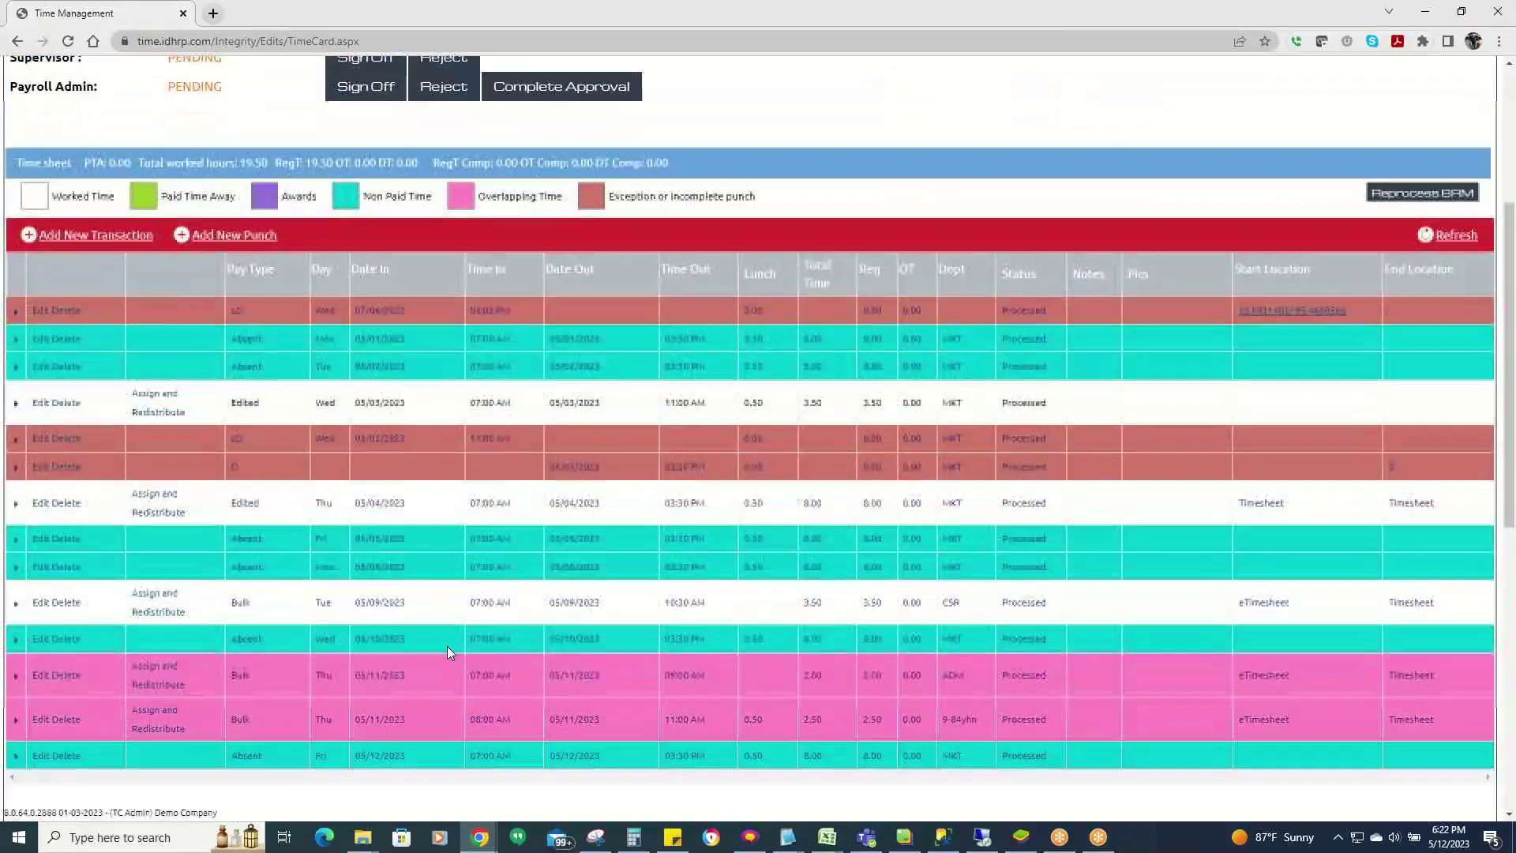
scroll(447, 646, "down", 2)
scroll(446, 646, "up", 4)
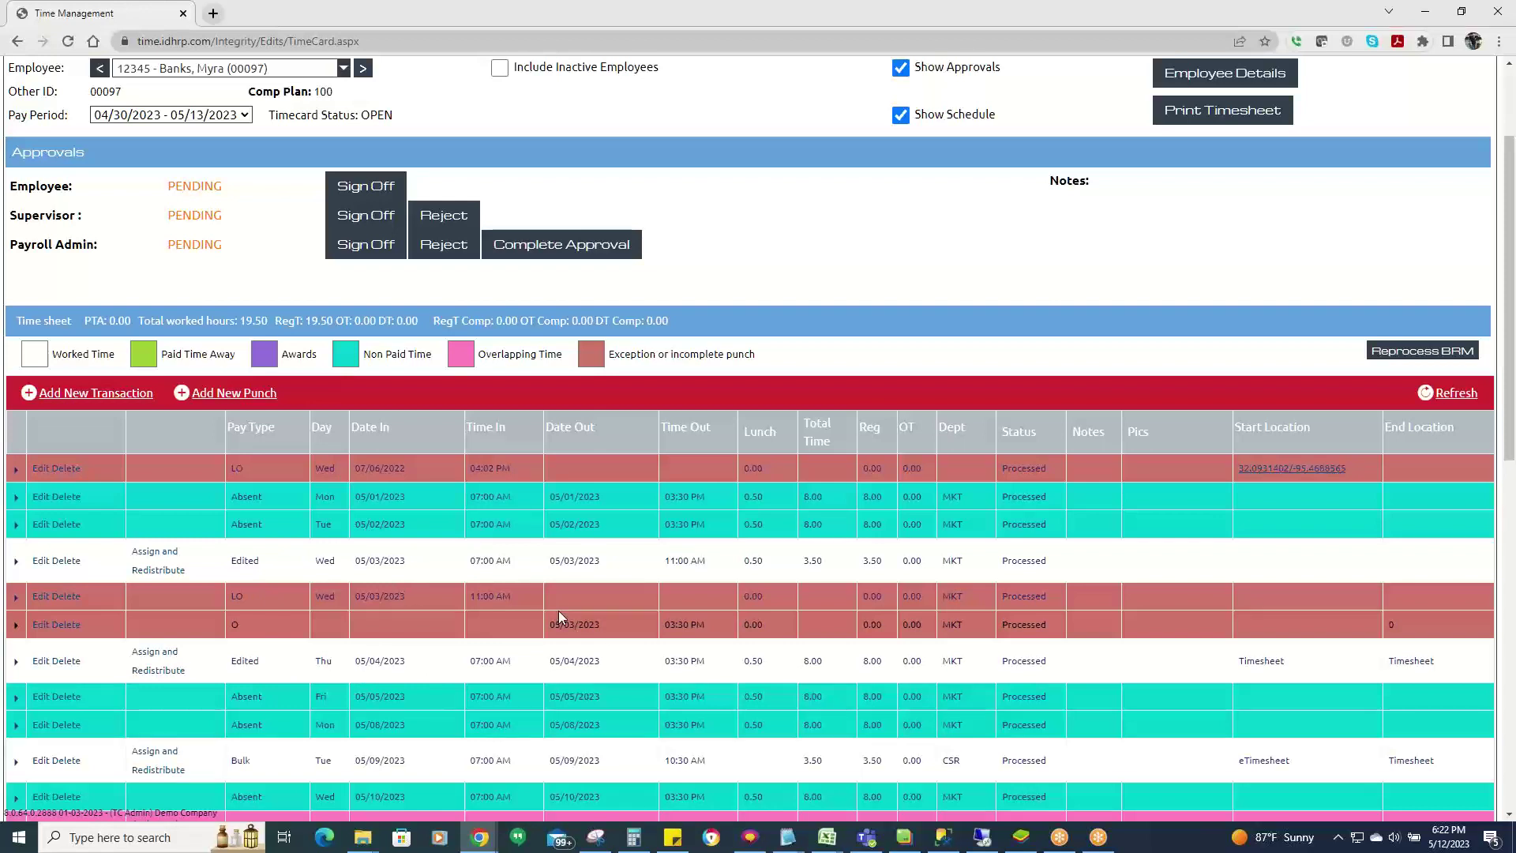
double_click(679, 595)
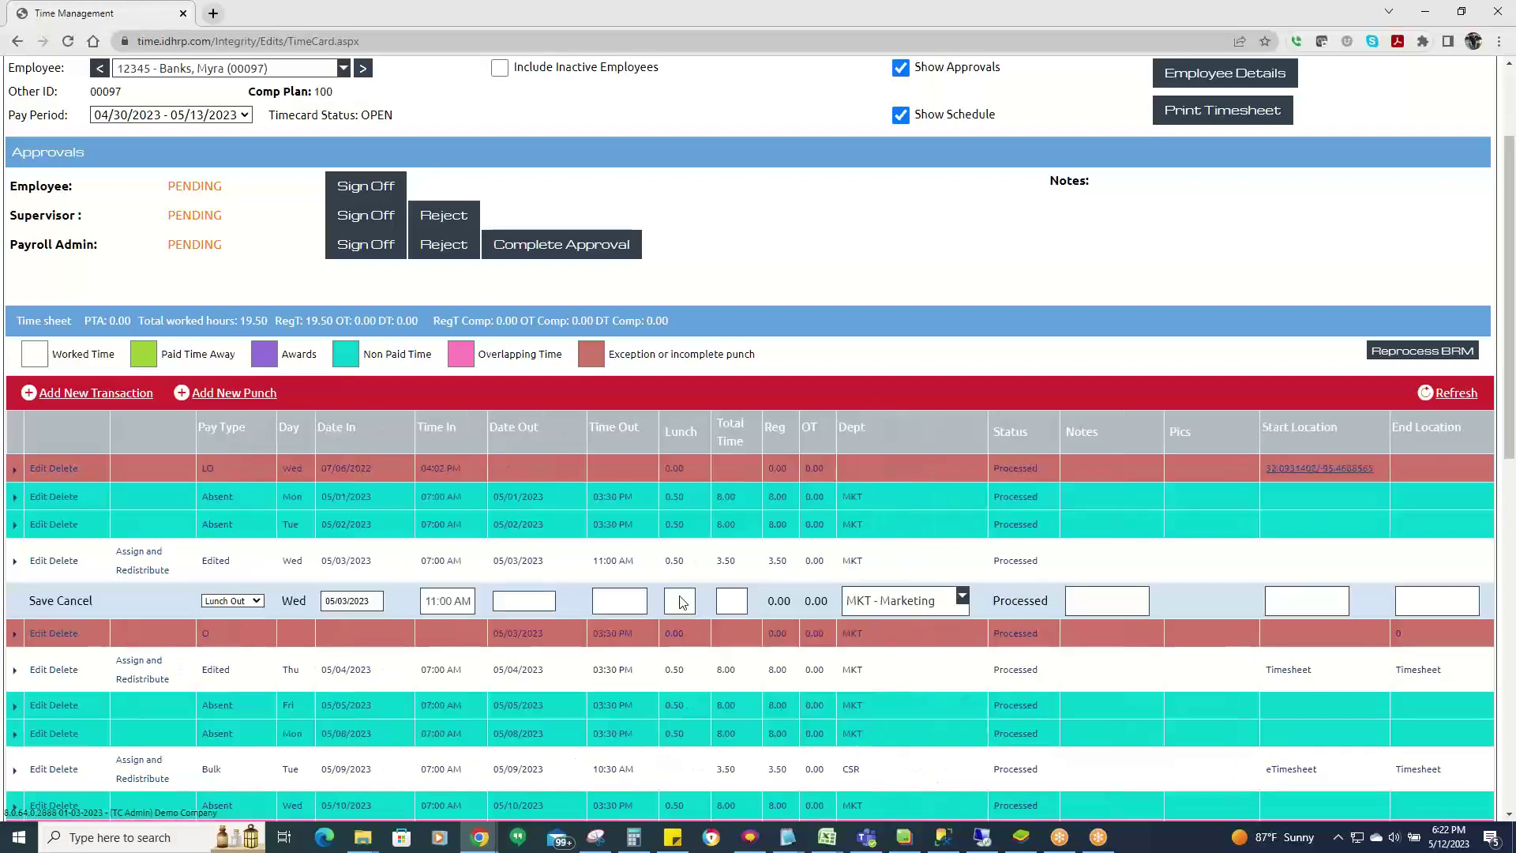
left_click(608, 600)
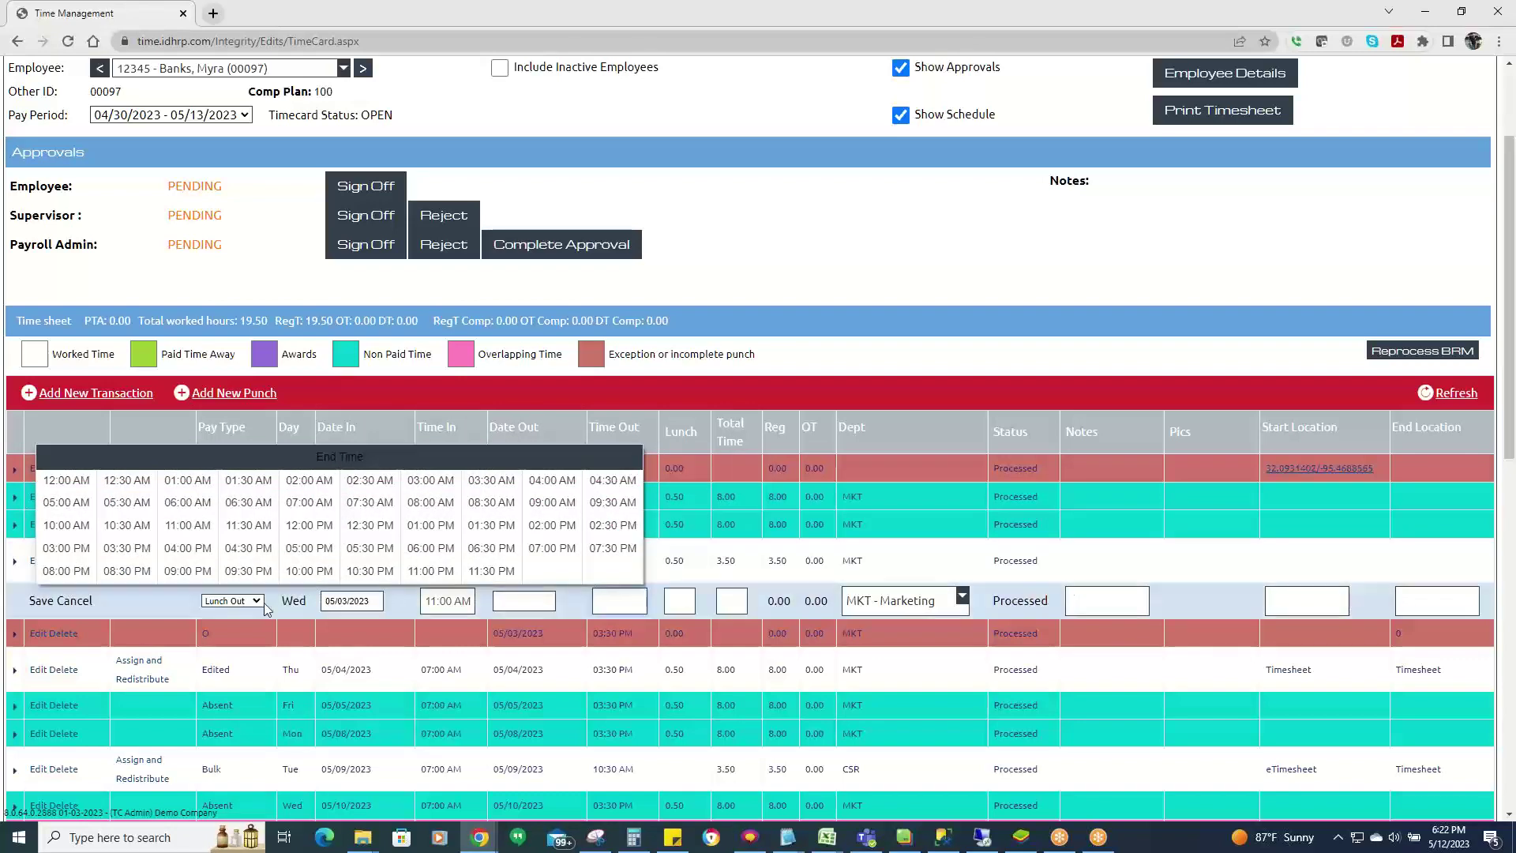
left_click(79, 603)
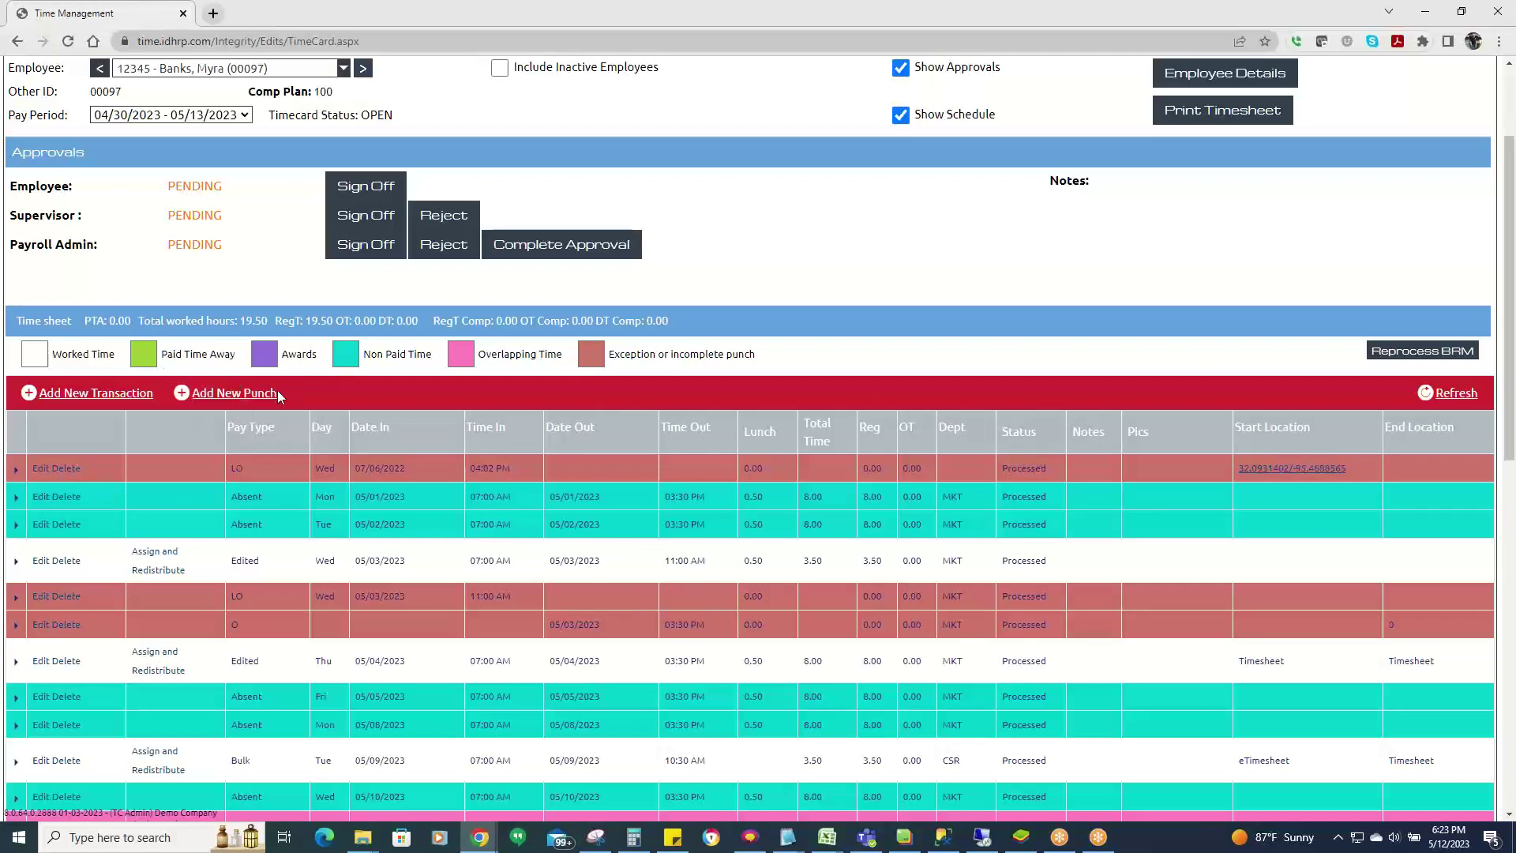
Start a new punch on the timesheet with type Lunch Return Punch and date 05/03/2023.
left_click(240, 393)
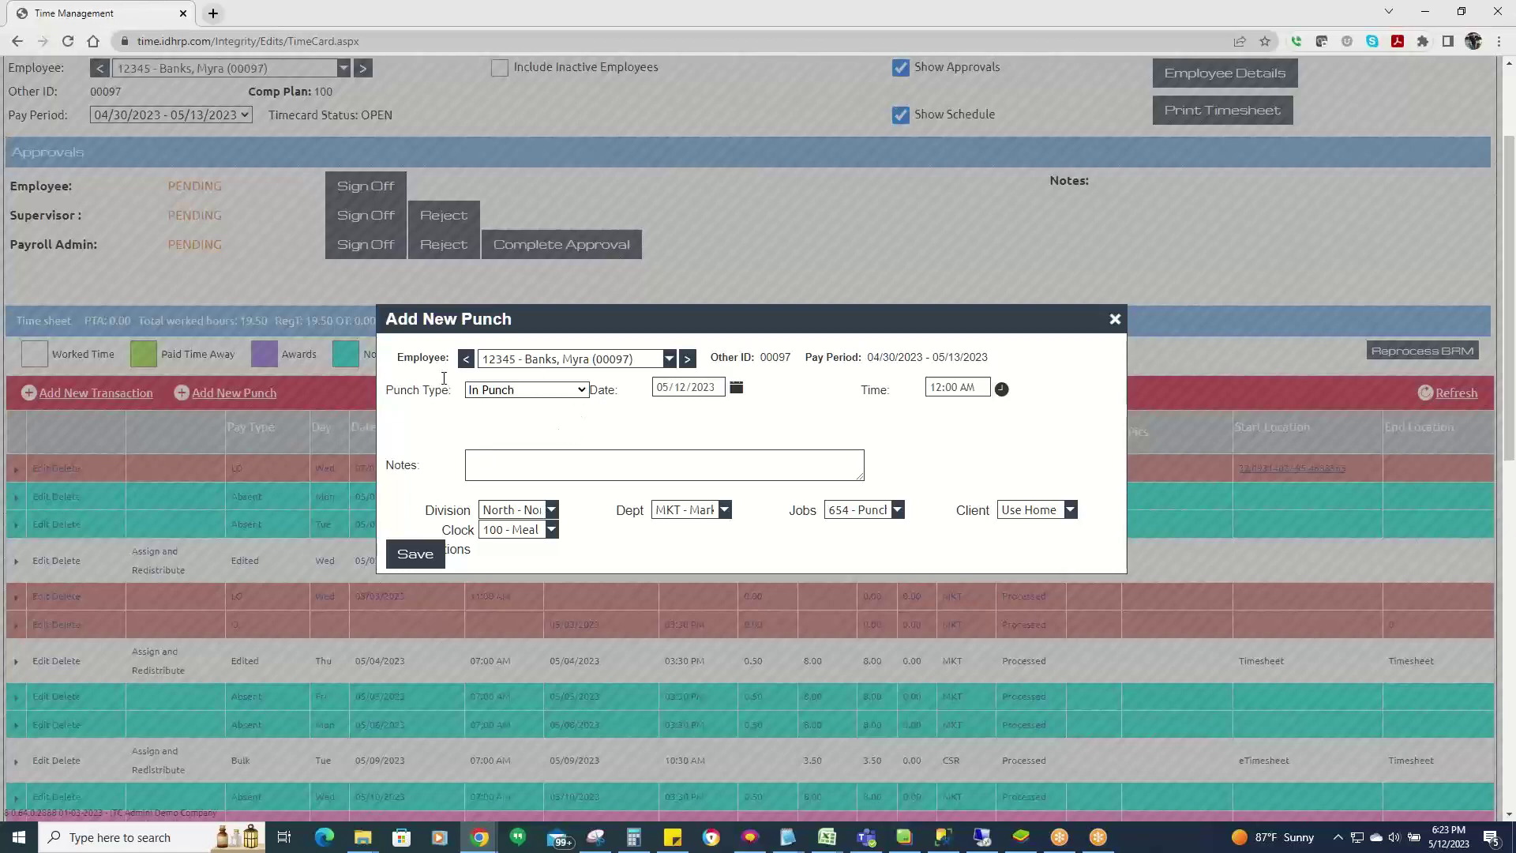
left_click(953, 386)
left_click(522, 464)
left_click(417, 557)
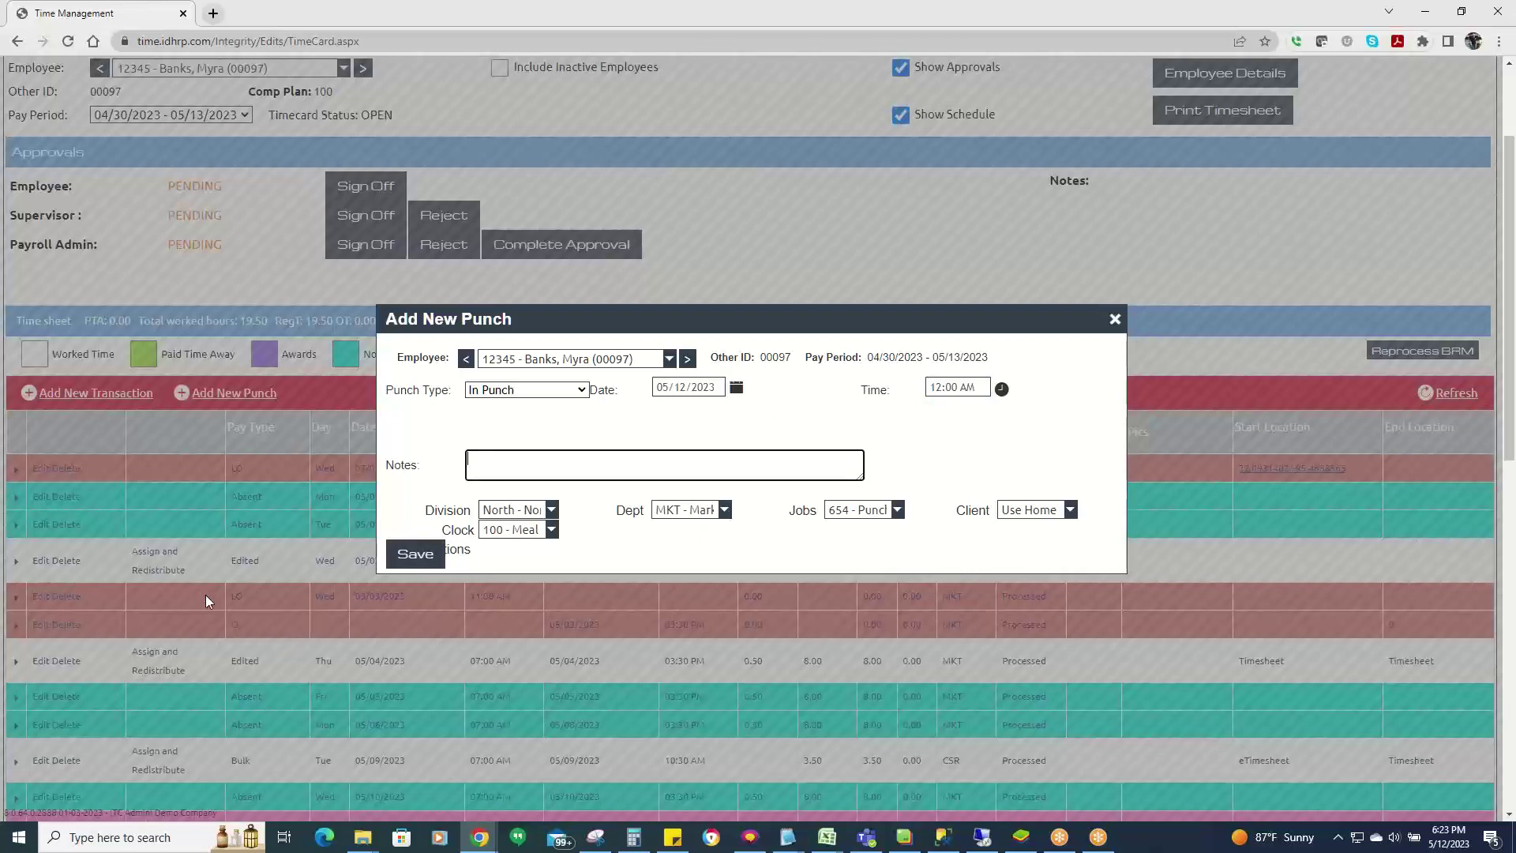
left_click(524, 389)
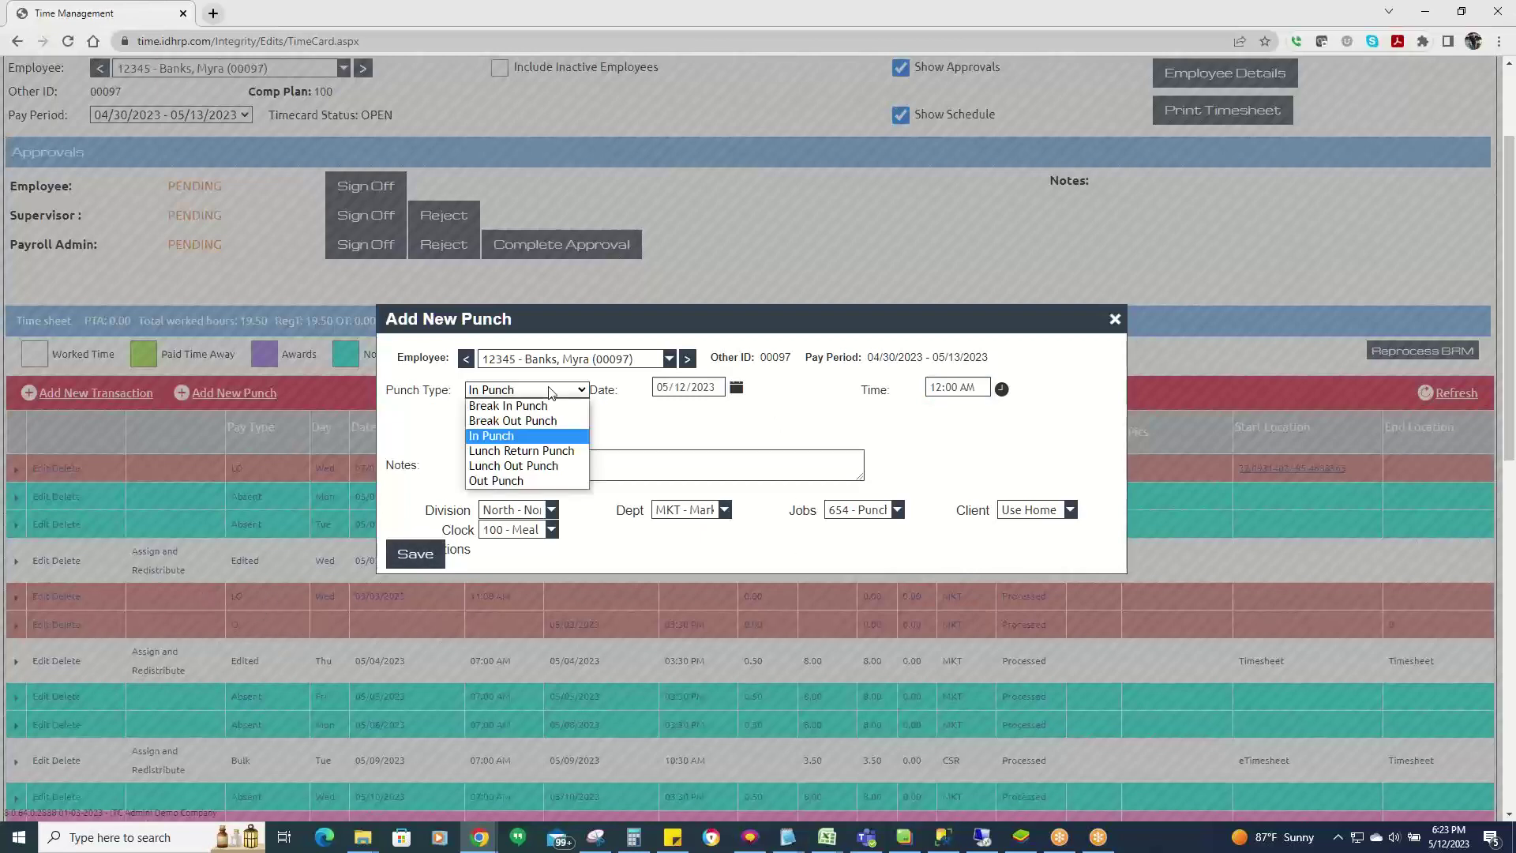
left_click(512, 451)
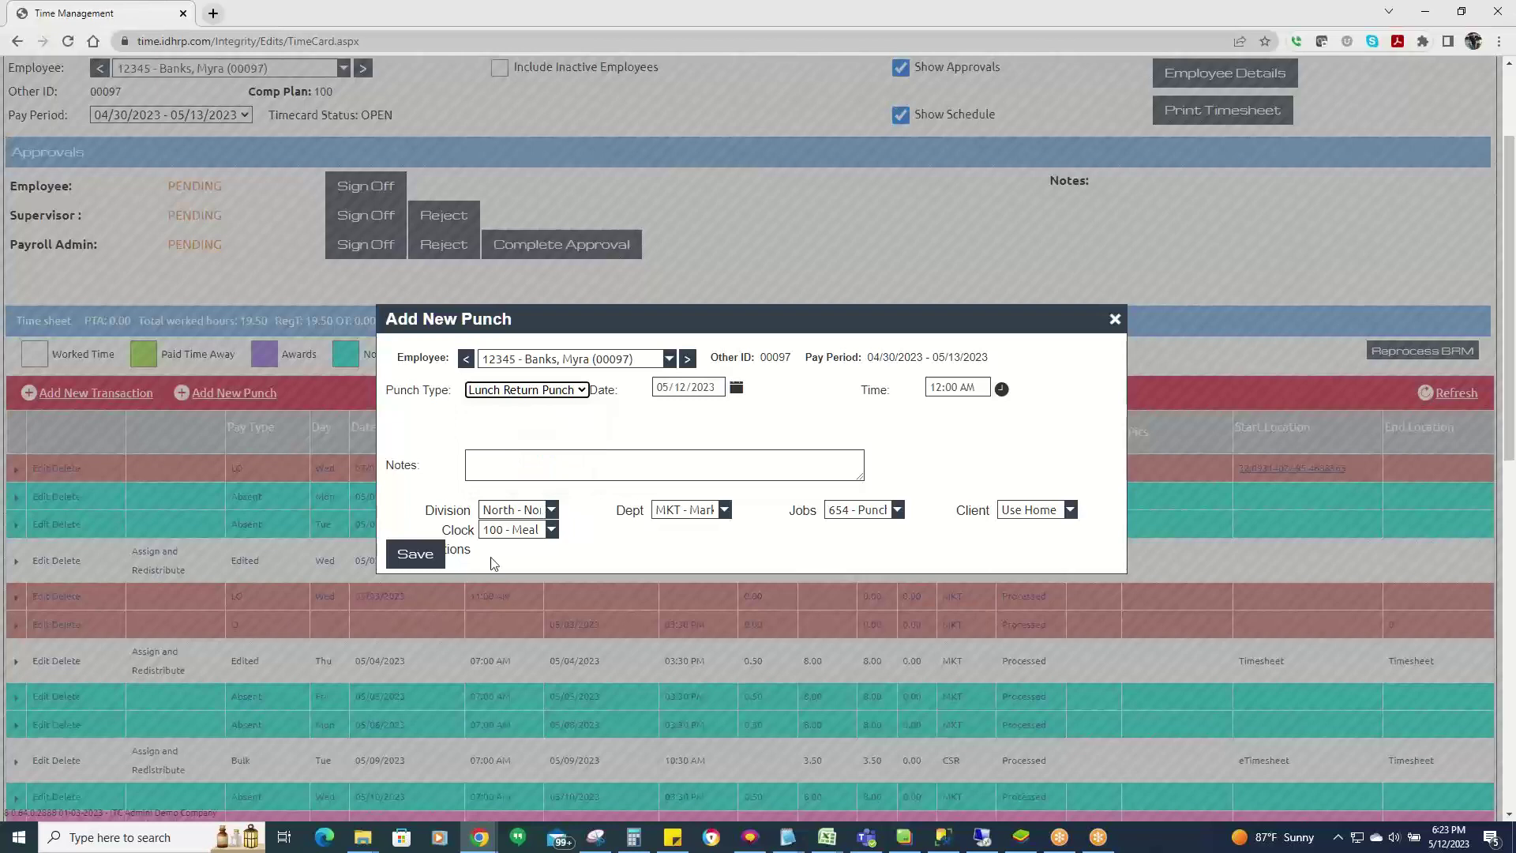
left_click(736, 387)
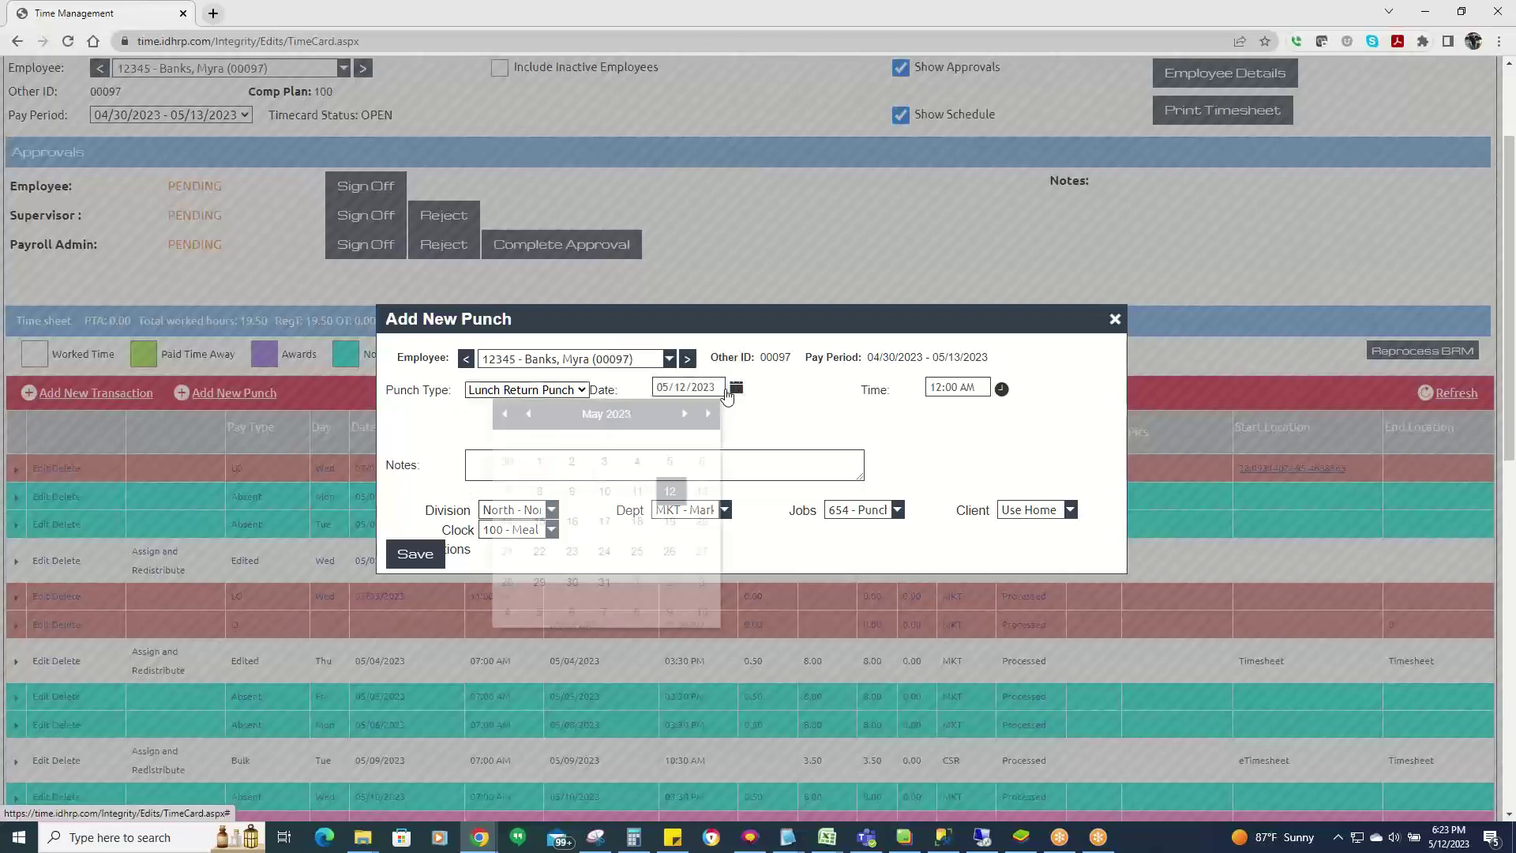
left_click(606, 463)
Set the lunch return punch's time to 11:30 AM, add the note "Forgot to clock back in from lunch" and save it.
left_click(938, 387)
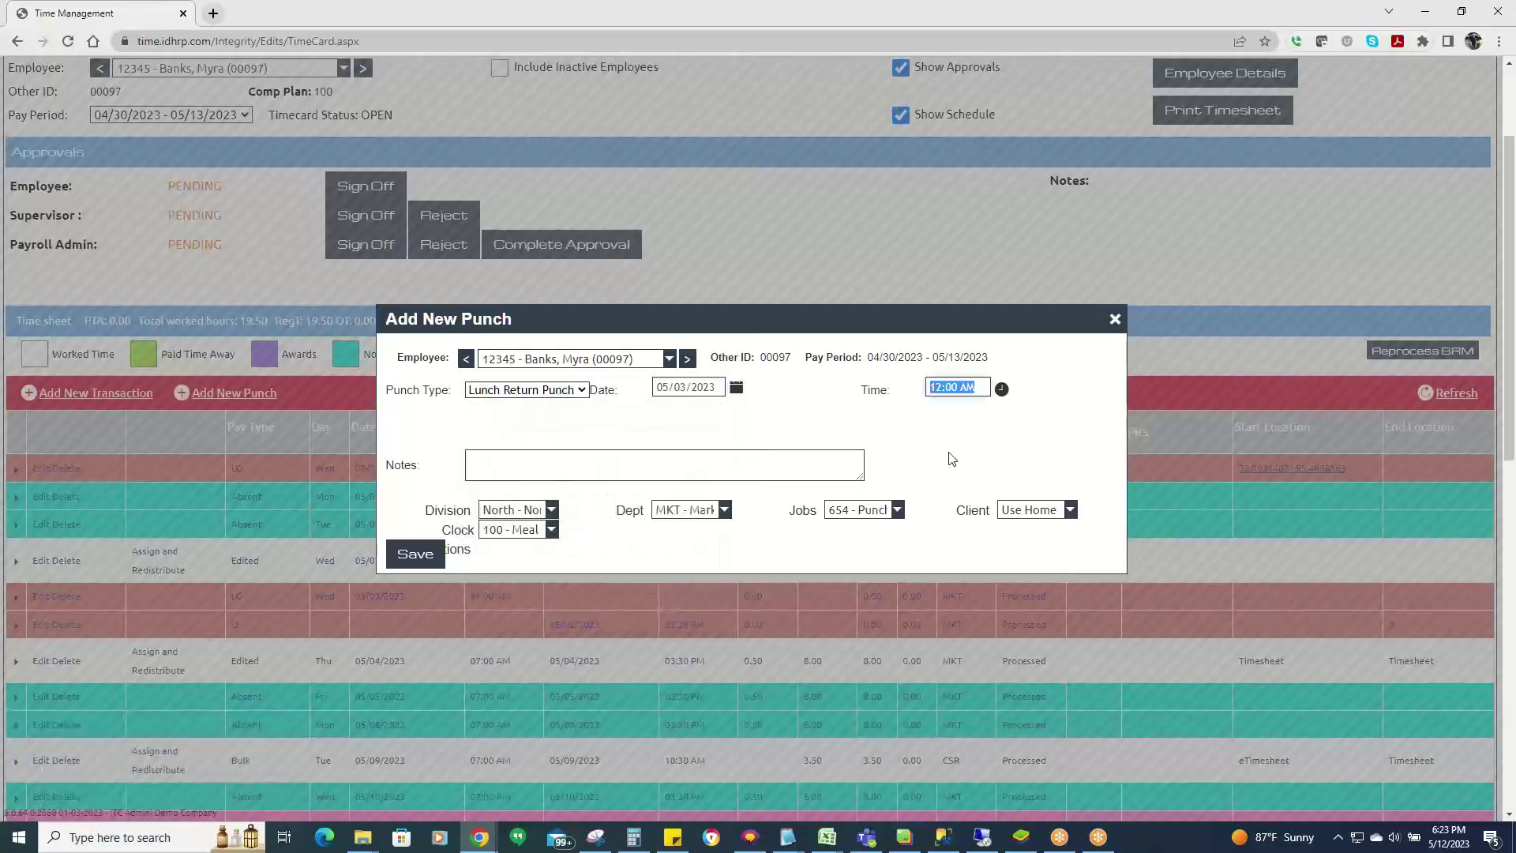
type("1130")
left_click(655, 457)
type("F")
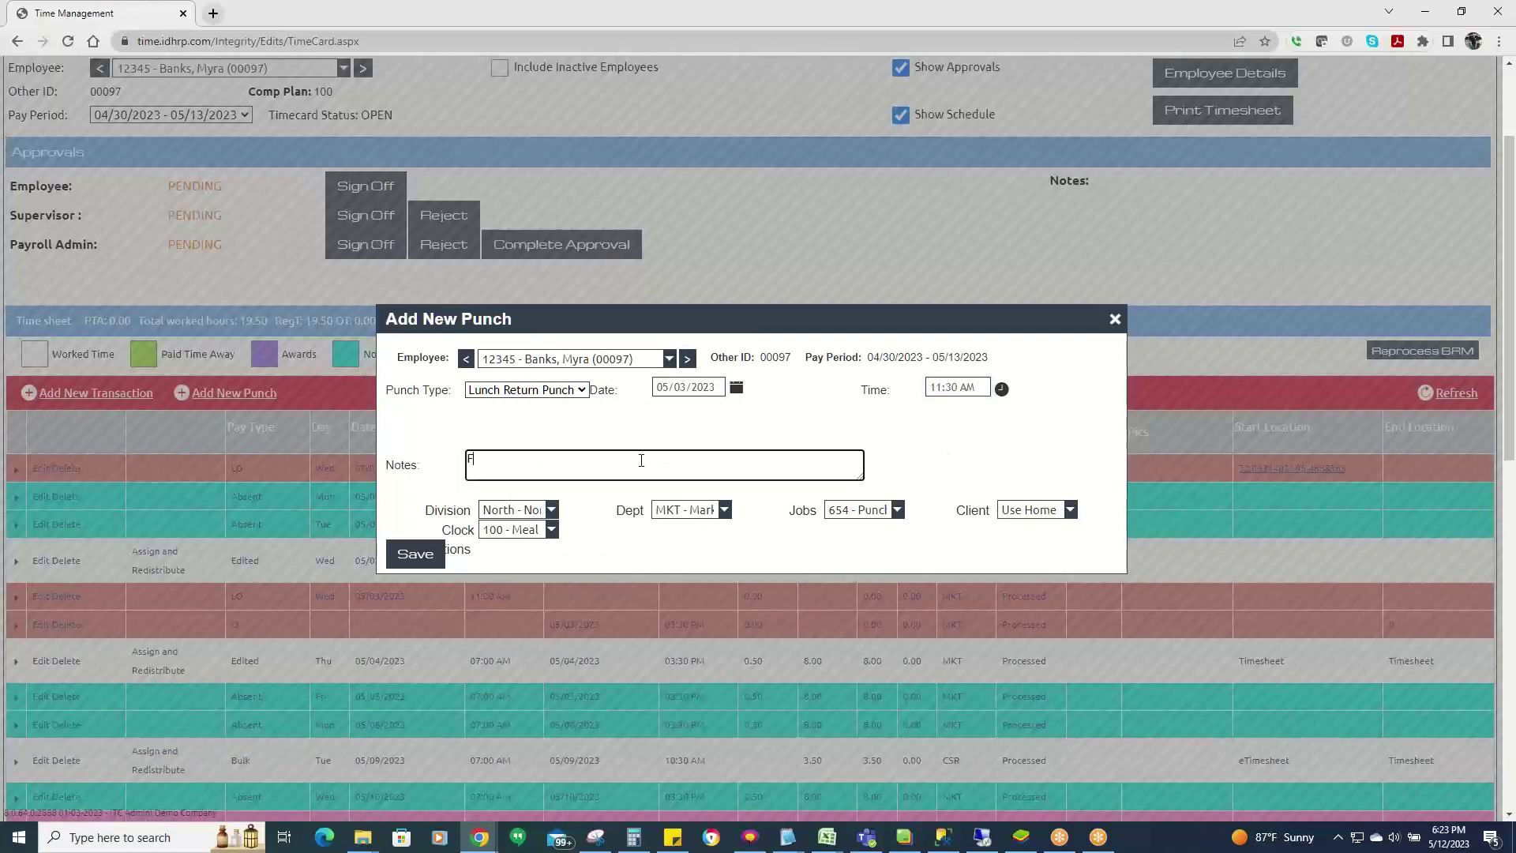
type("orgot to clock back in from l")
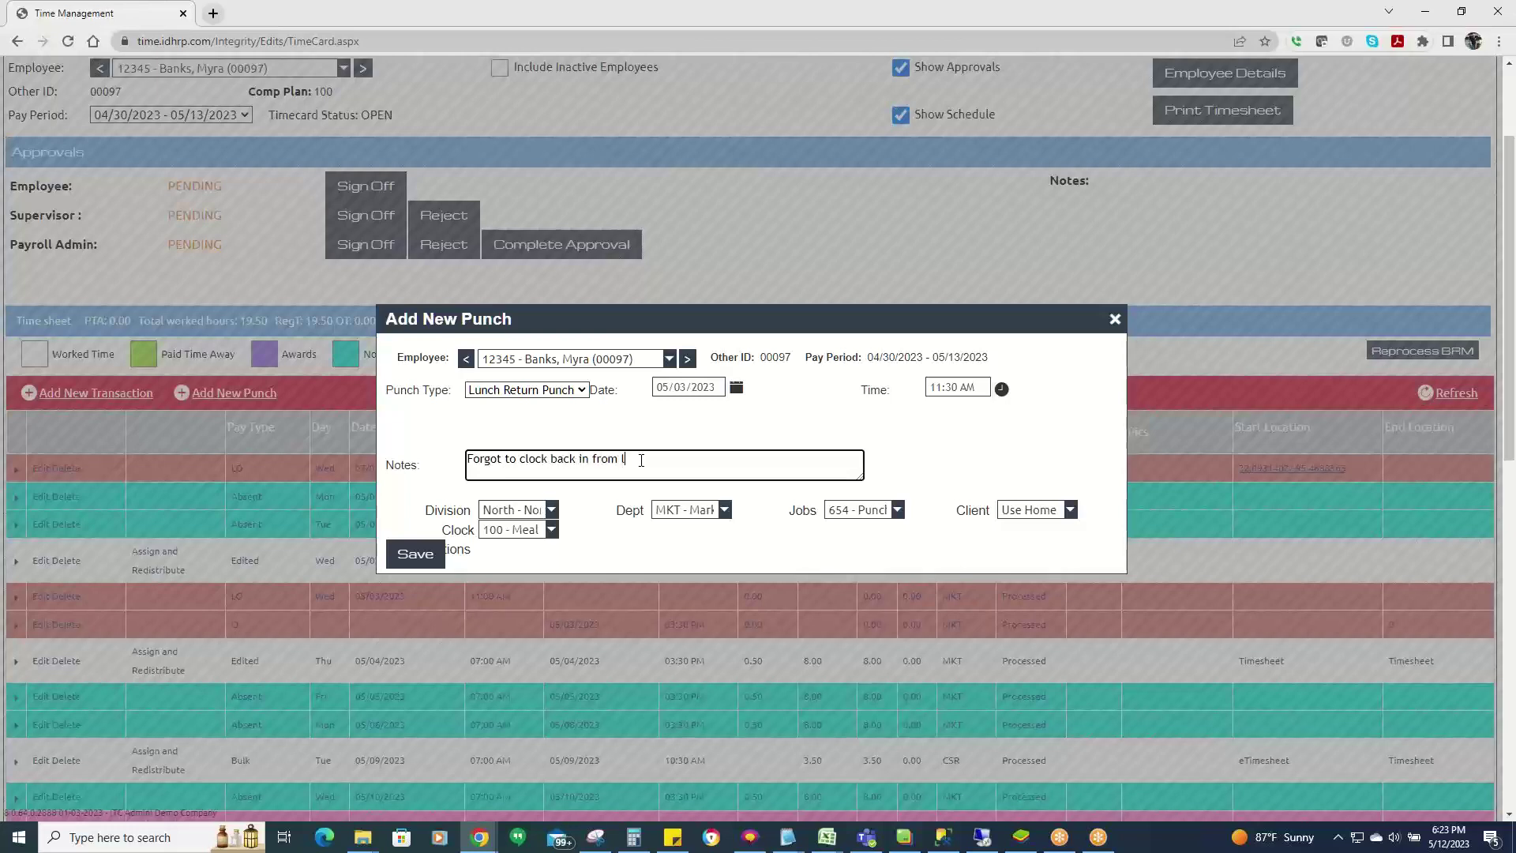
type("unch")
left_click(412, 556)
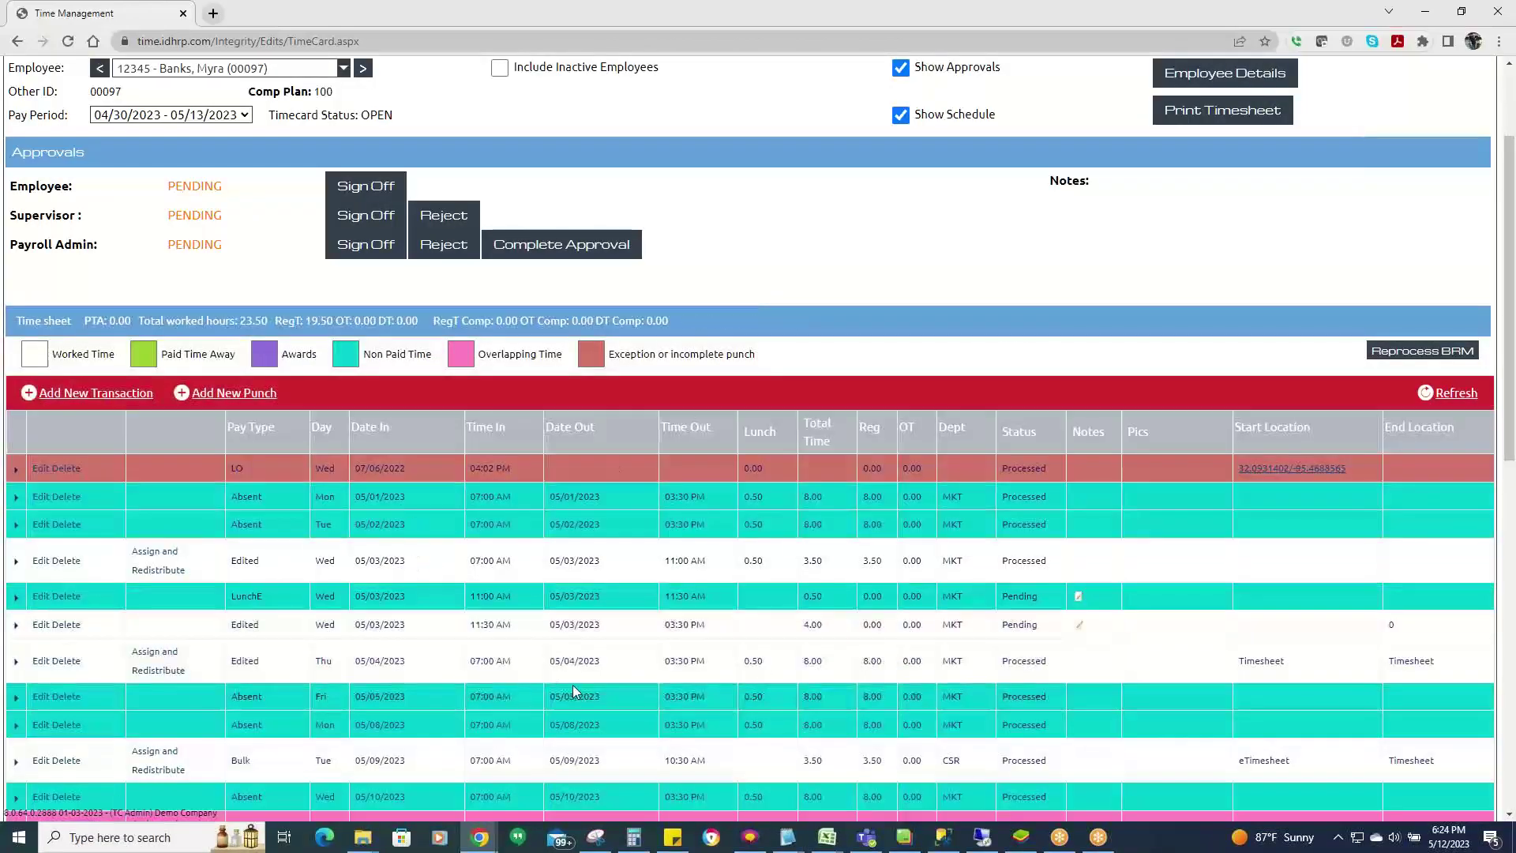
Review the timesheet's punch rows against the color legend, including the overlapping 05/11/2023 transactions and the schedule.
scroll(603, 553, "down", 2)
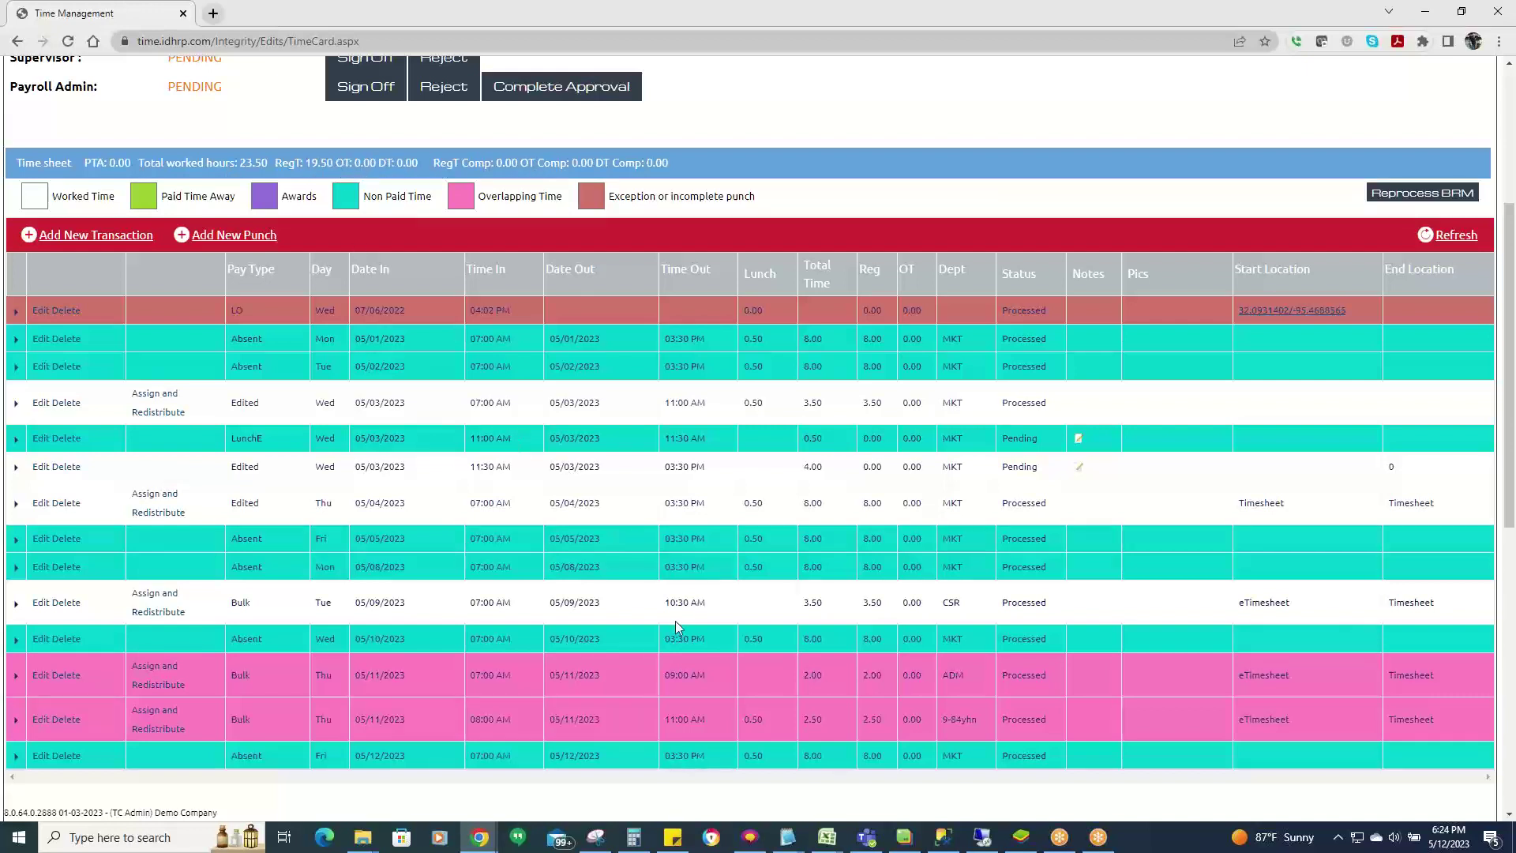
scroll(325, 698, "down", 3)
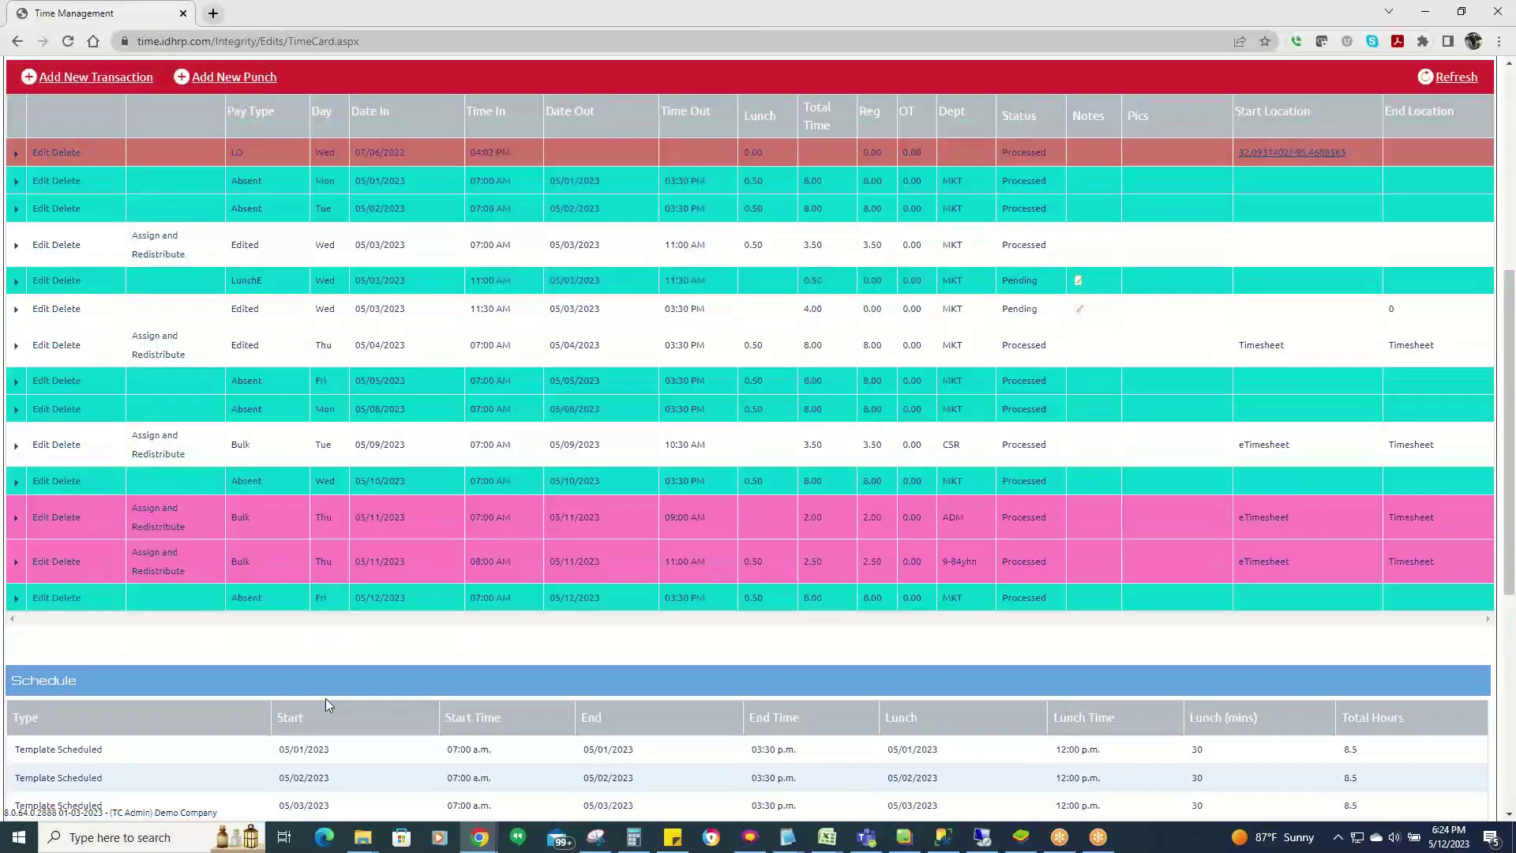
scroll(281, 659, "up", 1)
scroll(281, 658, "up", 1)
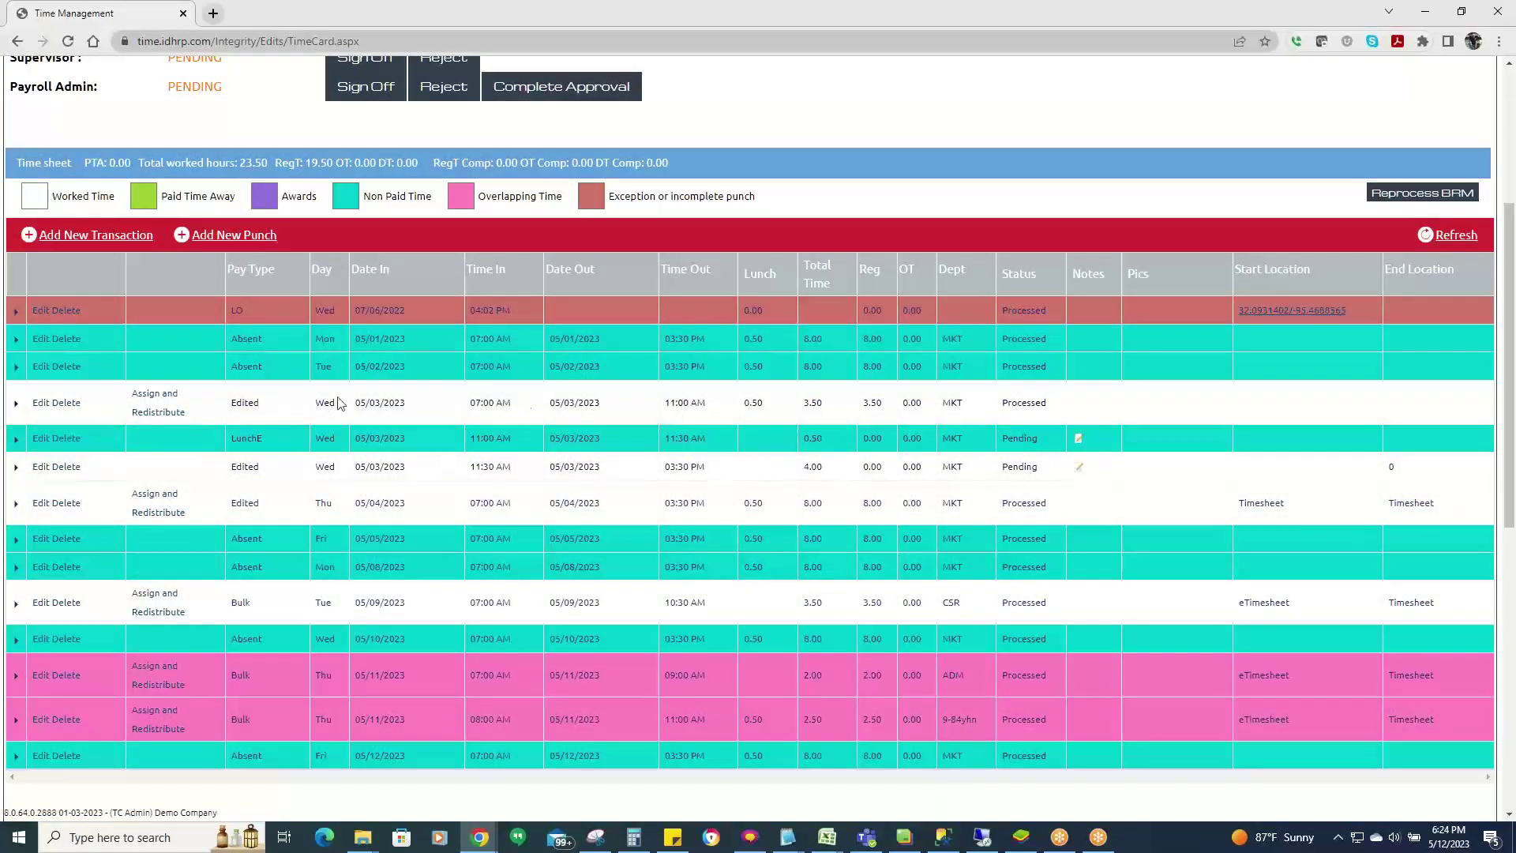
scroll(434, 570, "down", 3)
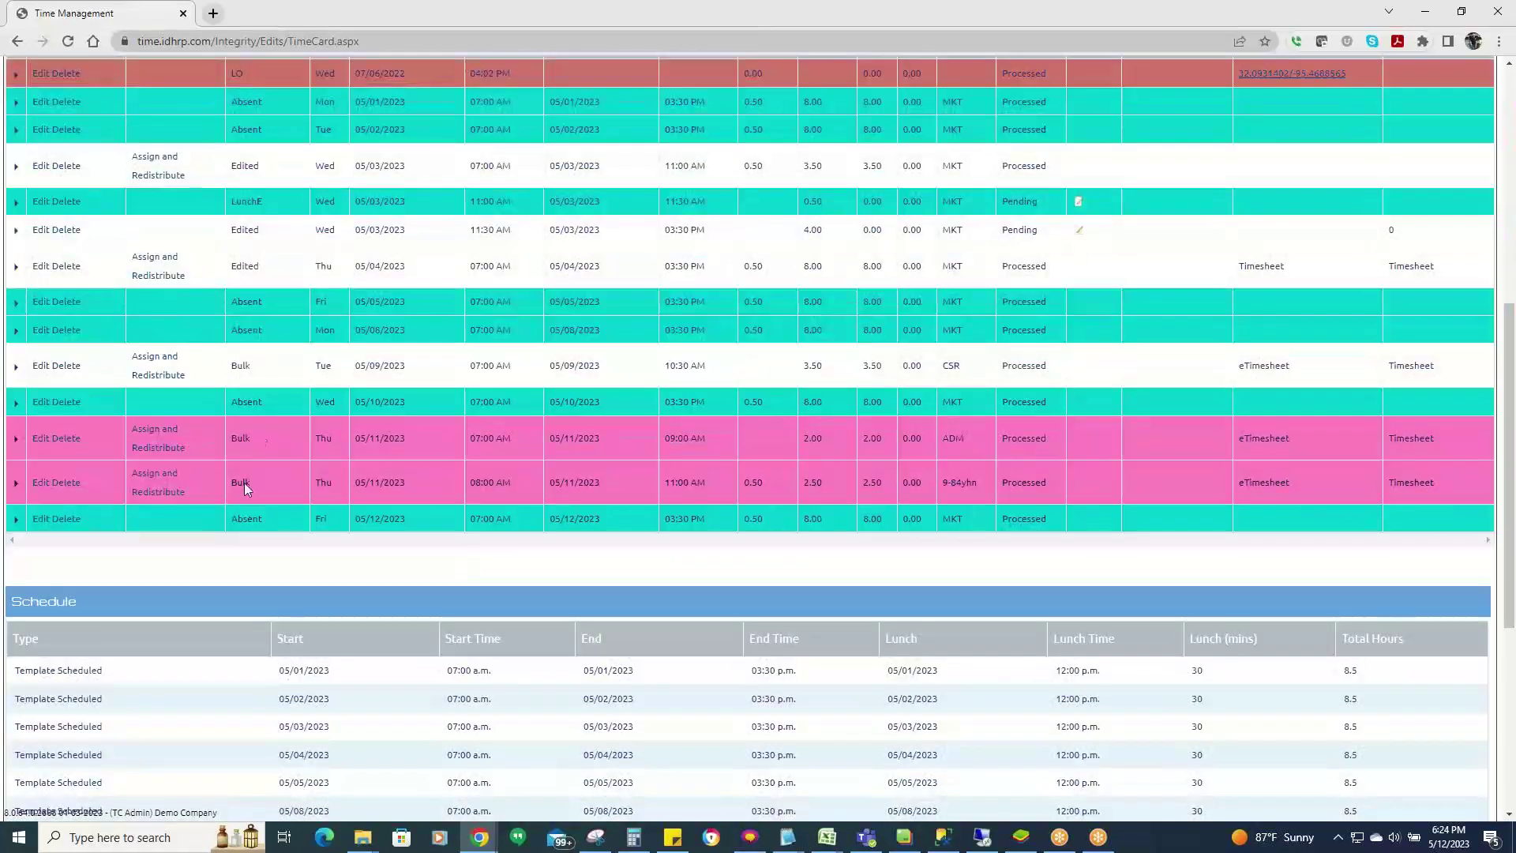
scroll(300, 456, "up", 4)
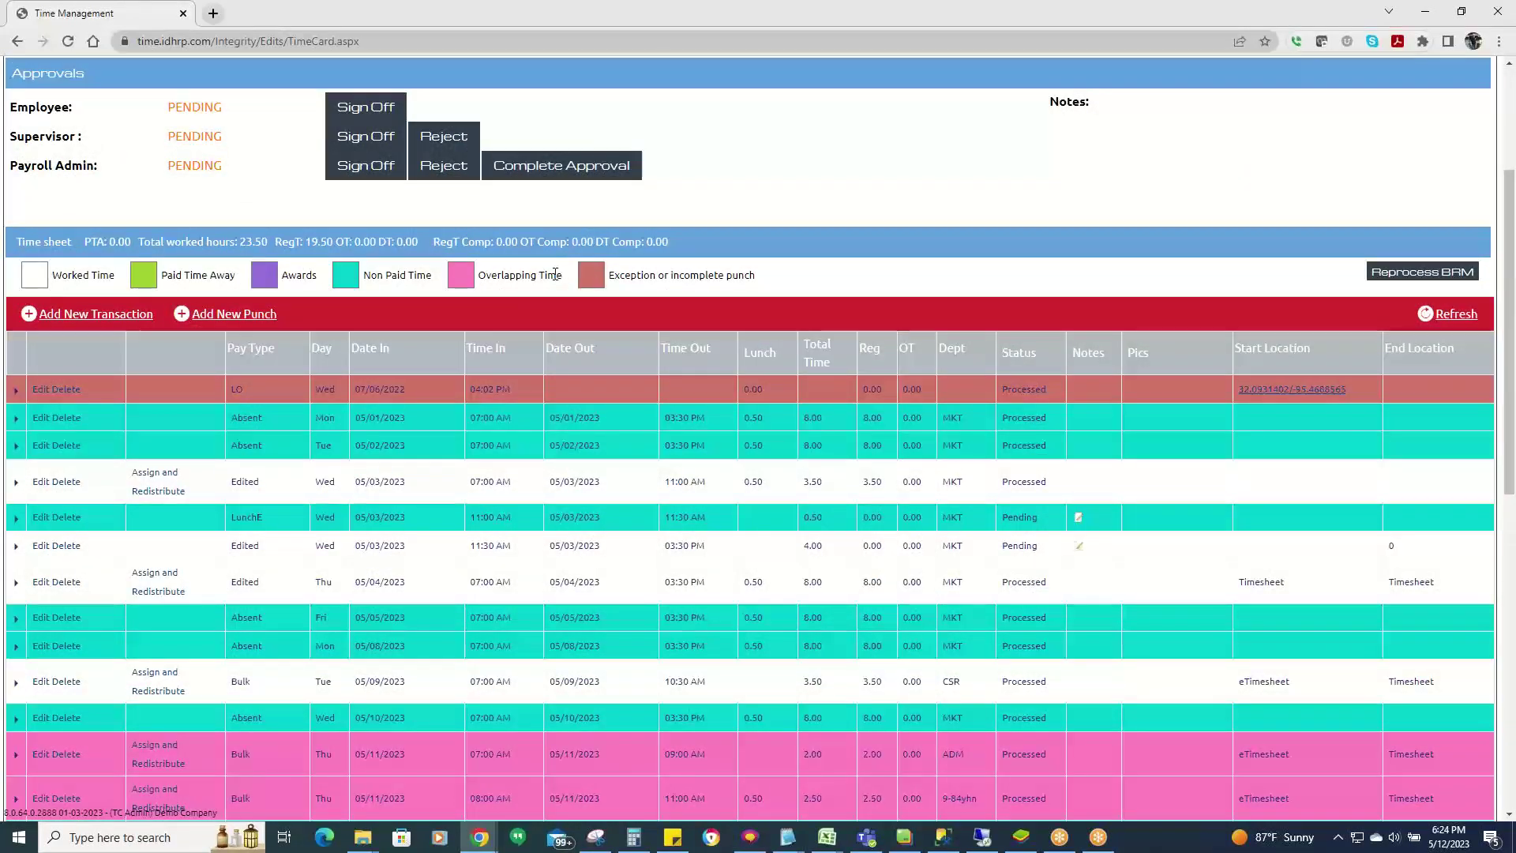
scroll(499, 467, "down", 4)
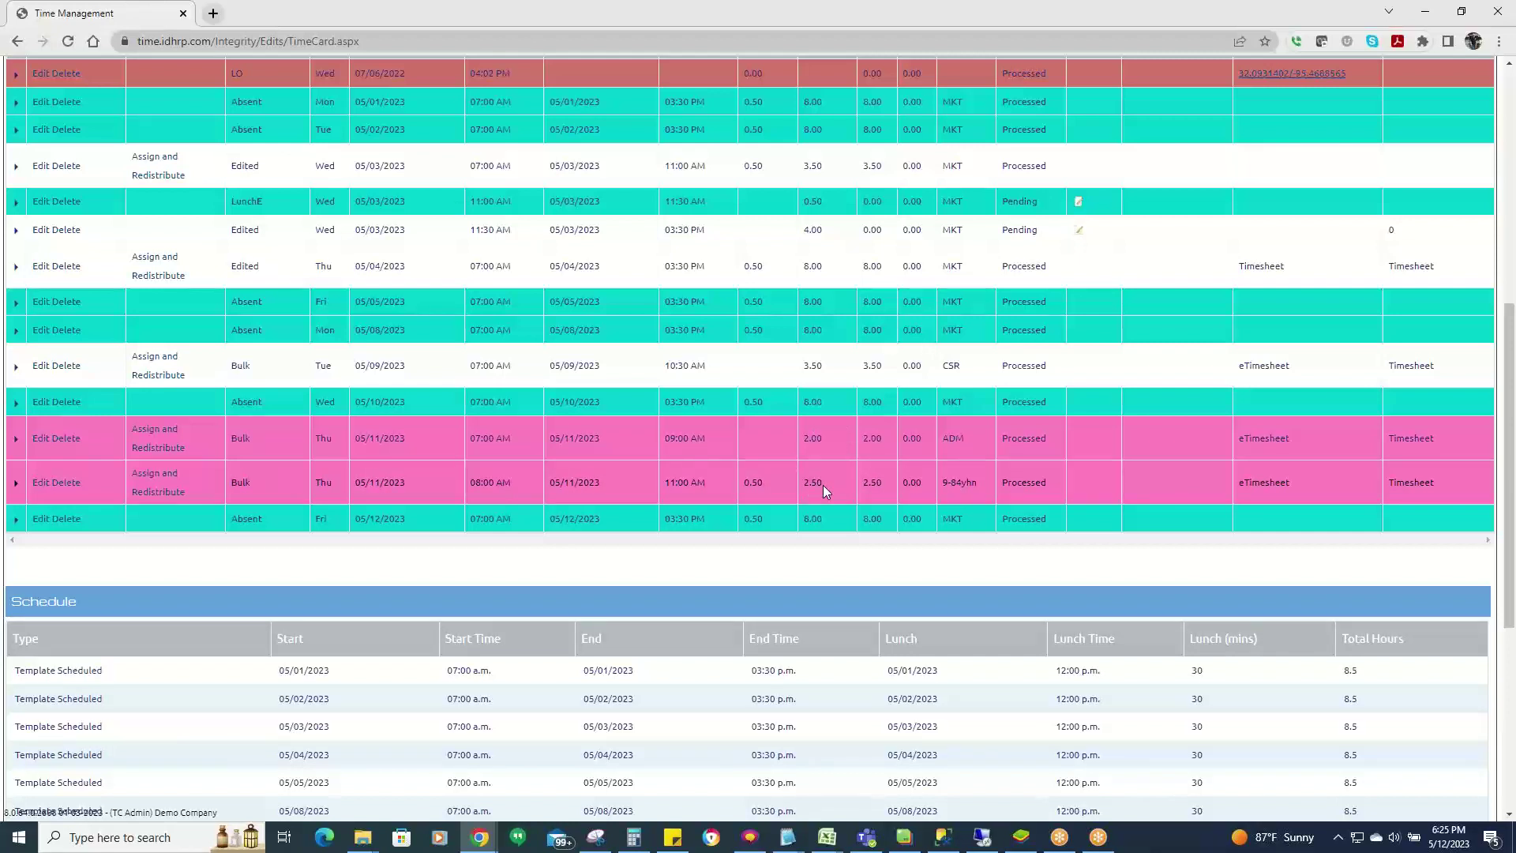
scroll(590, 499, "up", 3)
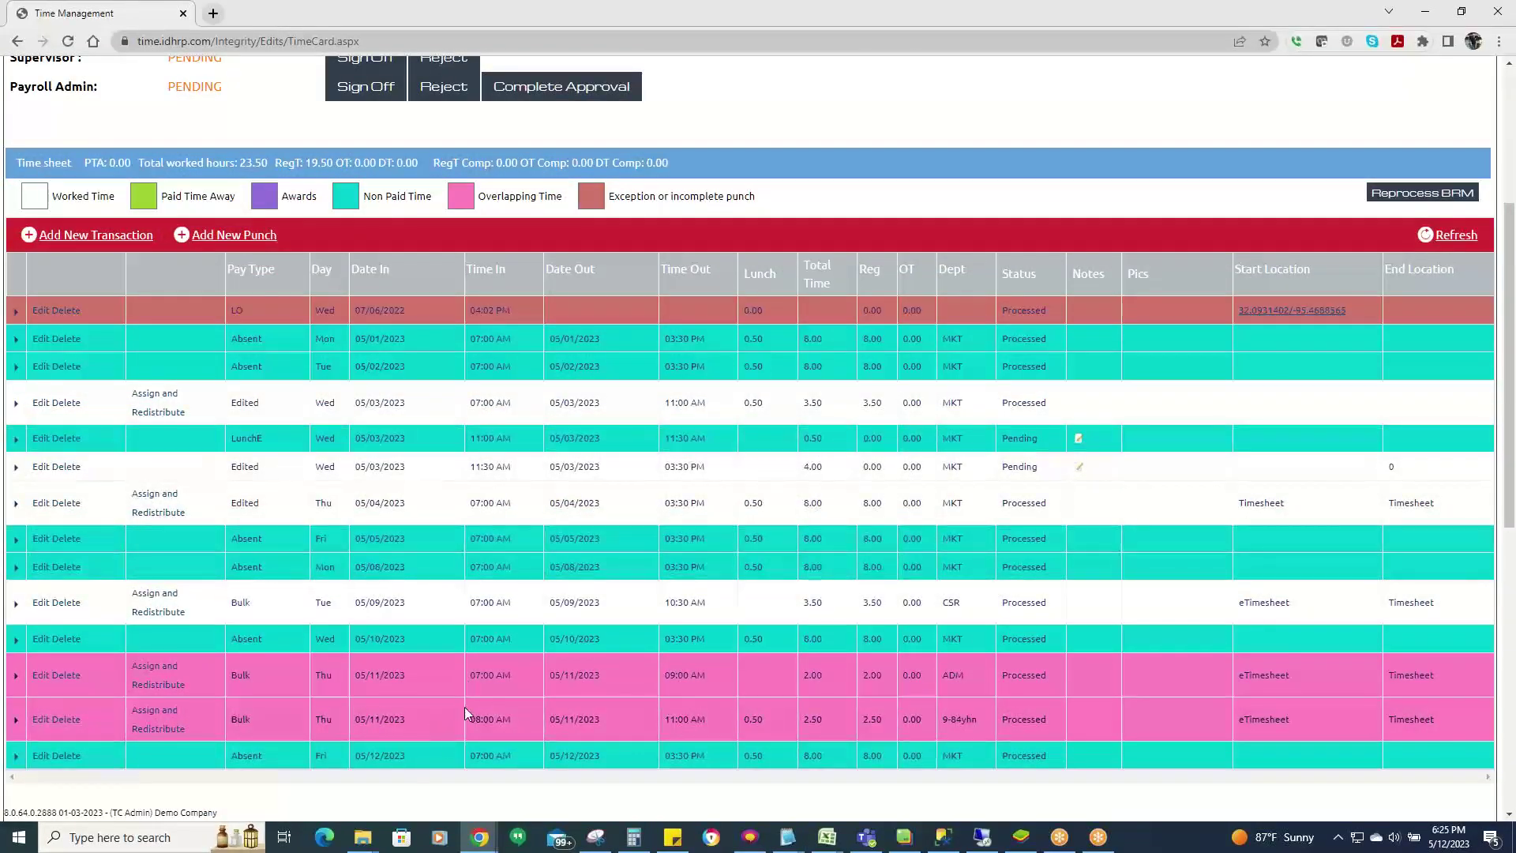
Change the start time of the second overlapping 05/11/2023 bulk transaction to 09:00 AM and save it.
scroll(513, 706, "down", 3)
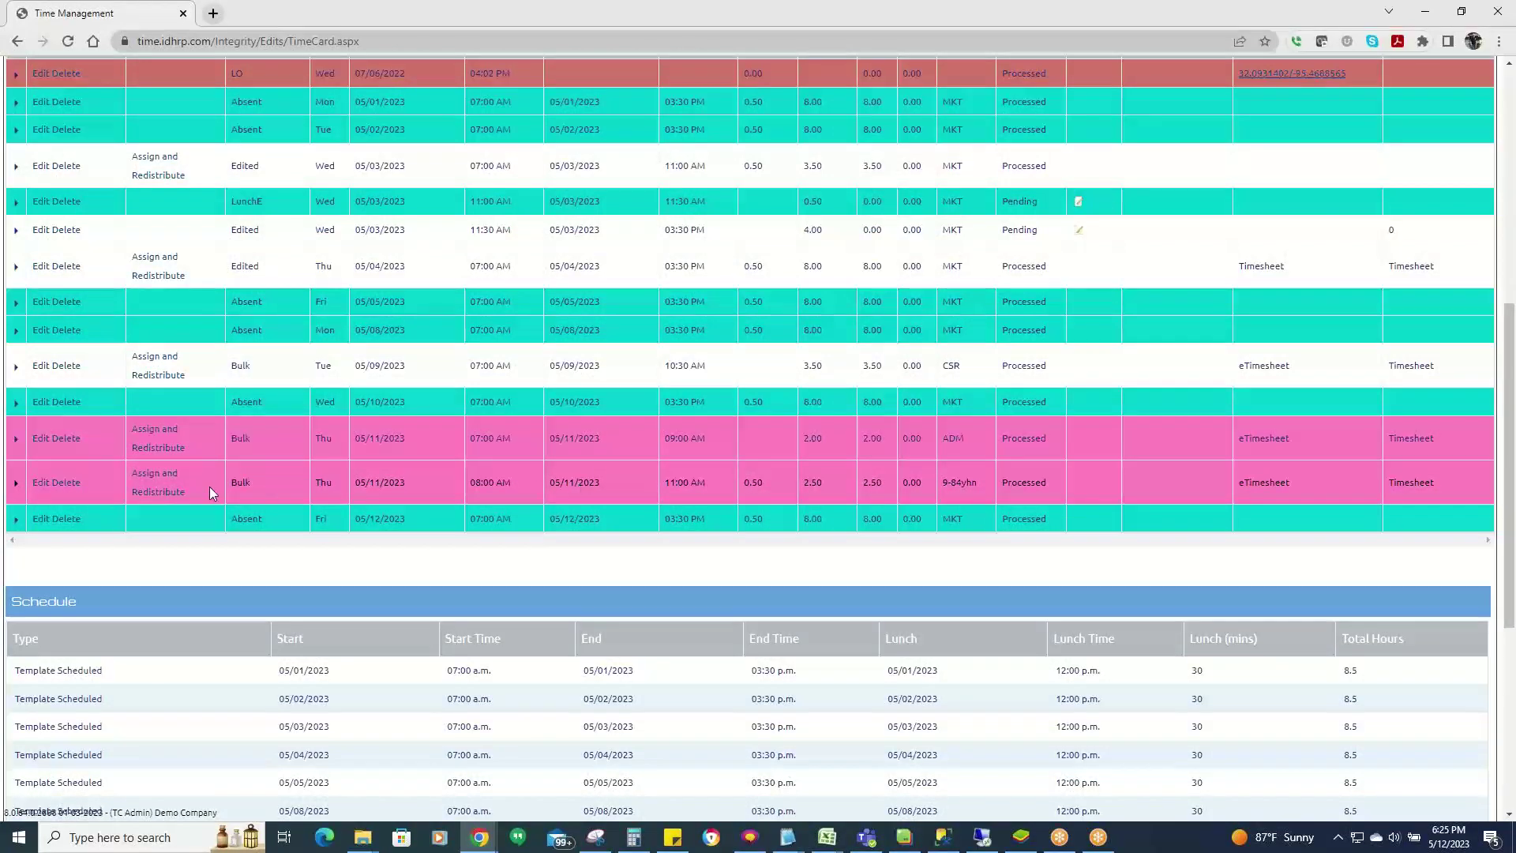
left_click(40, 485)
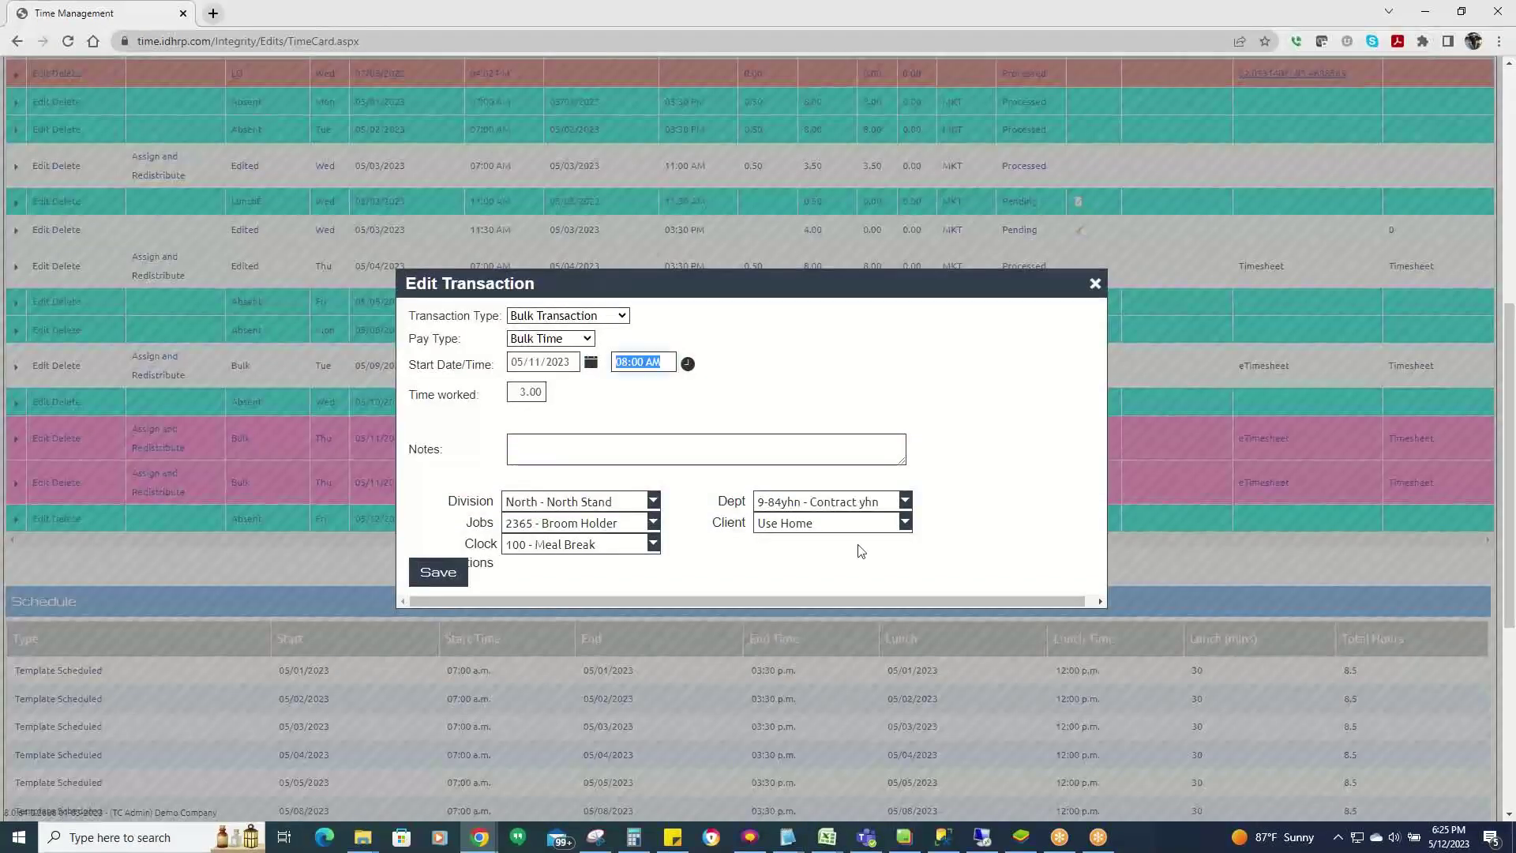
type("9")
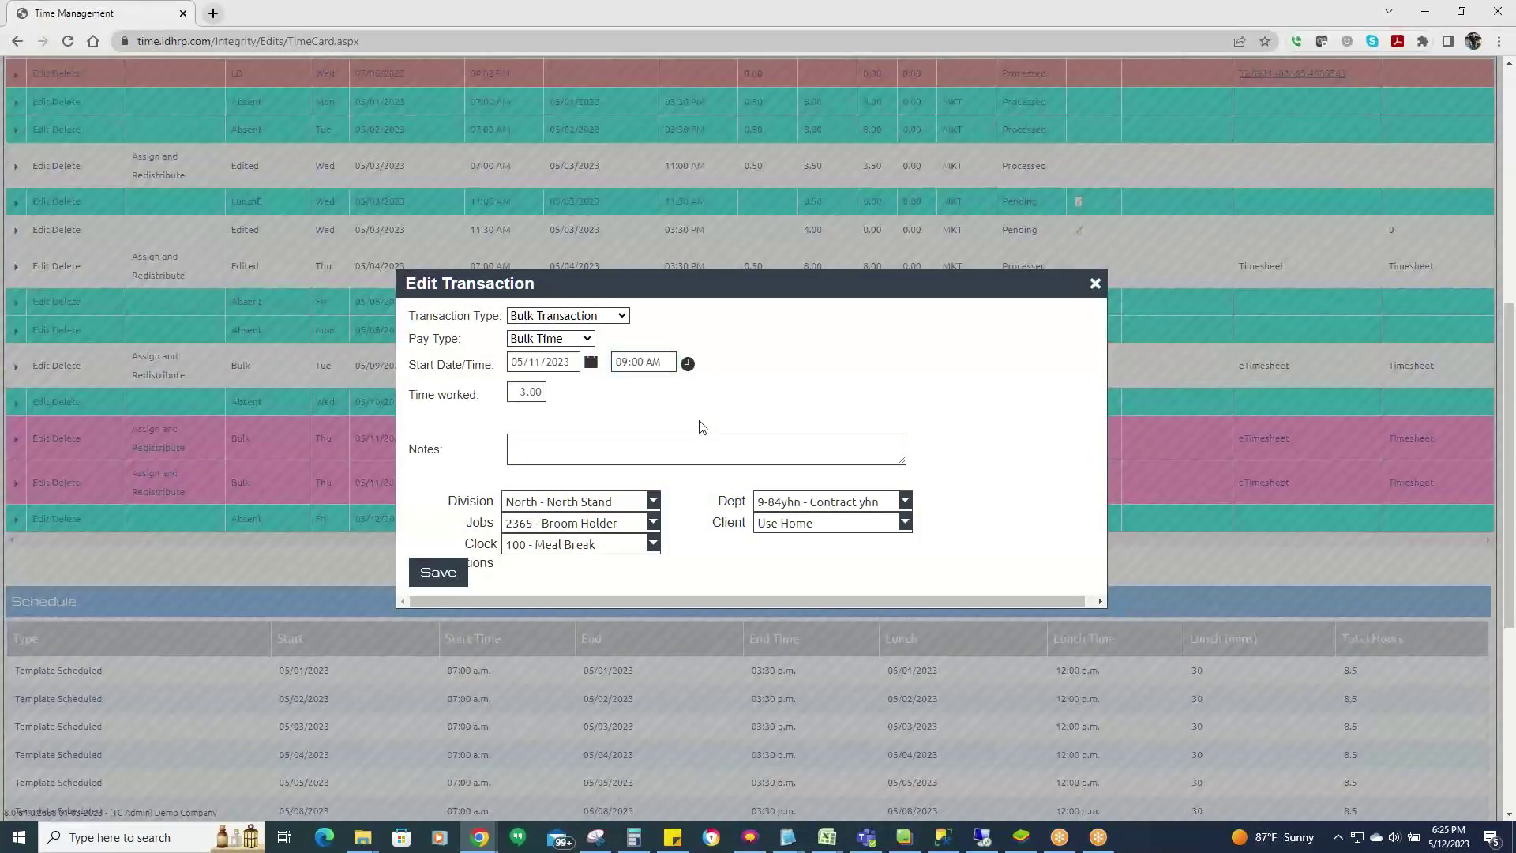
left_click(438, 571)
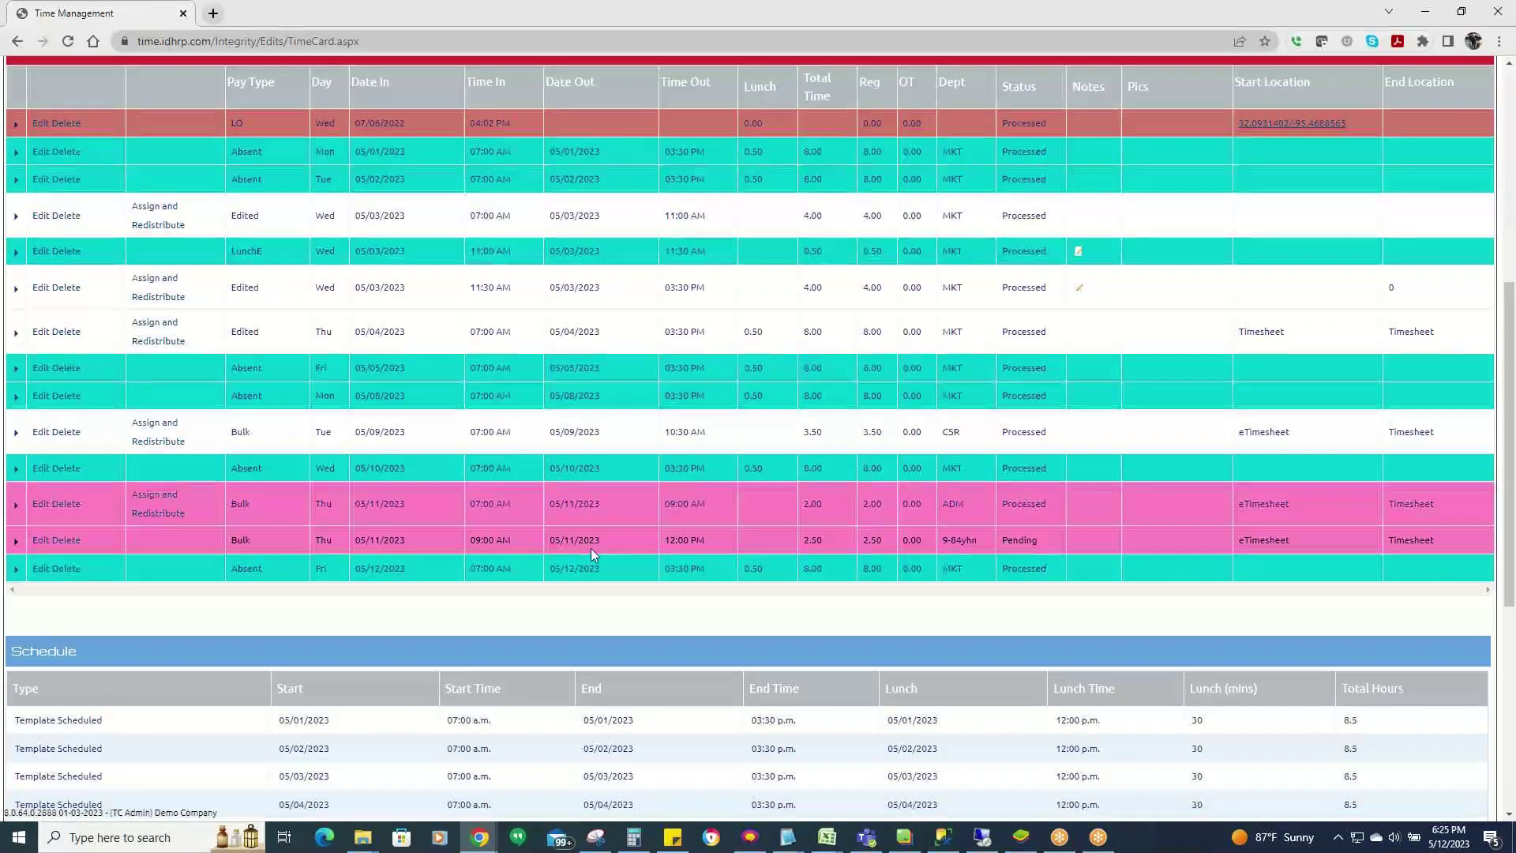
Start a new In/Out transaction on the employee's timesheet.
scroll(553, 541, "up", 5)
scroll(472, 569, "down", 1)
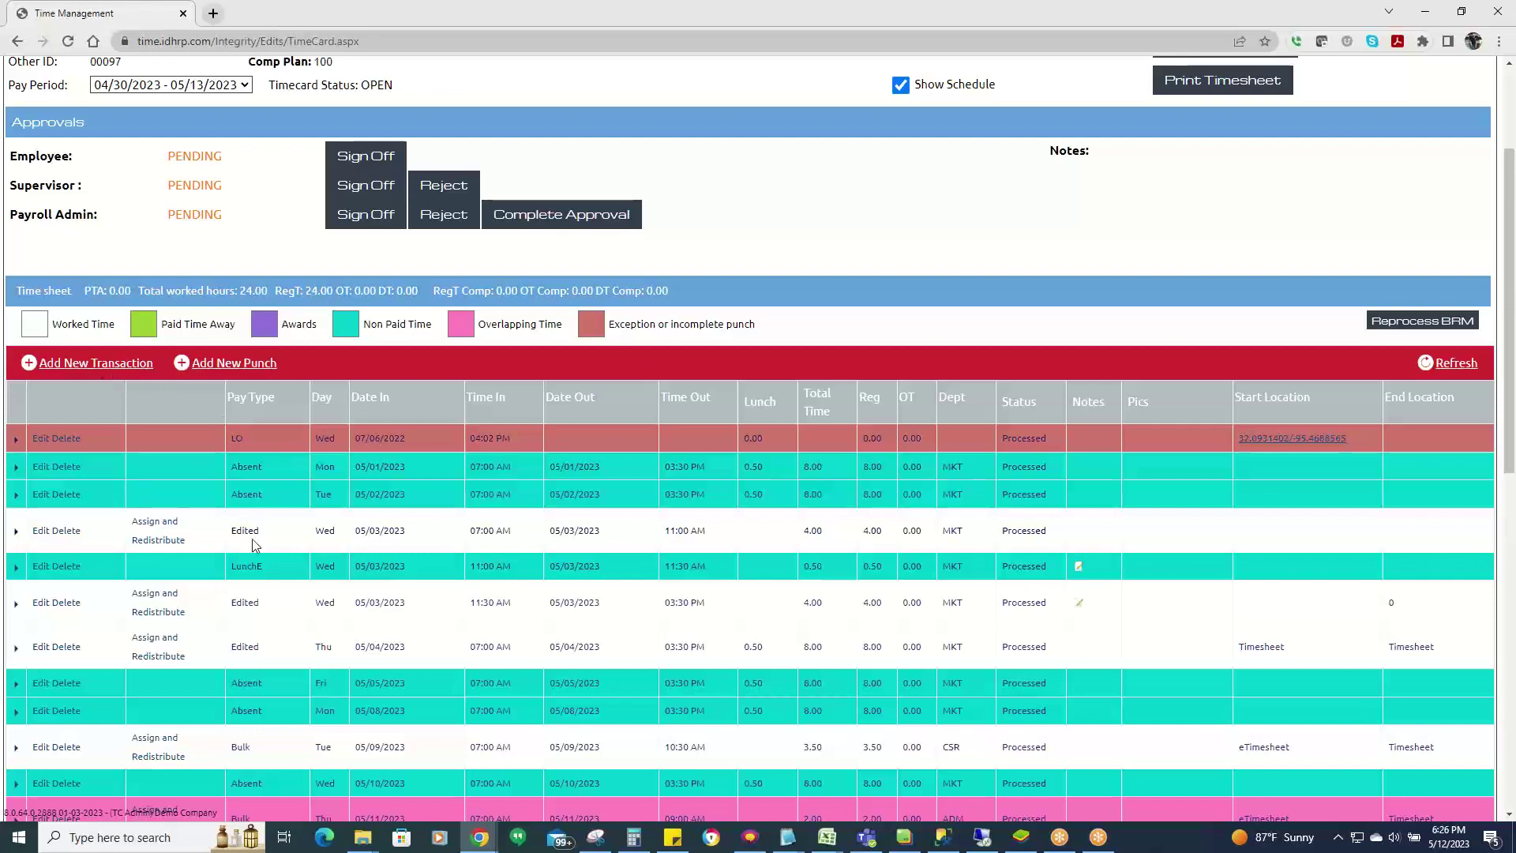
scroll(253, 540, "down", 1)
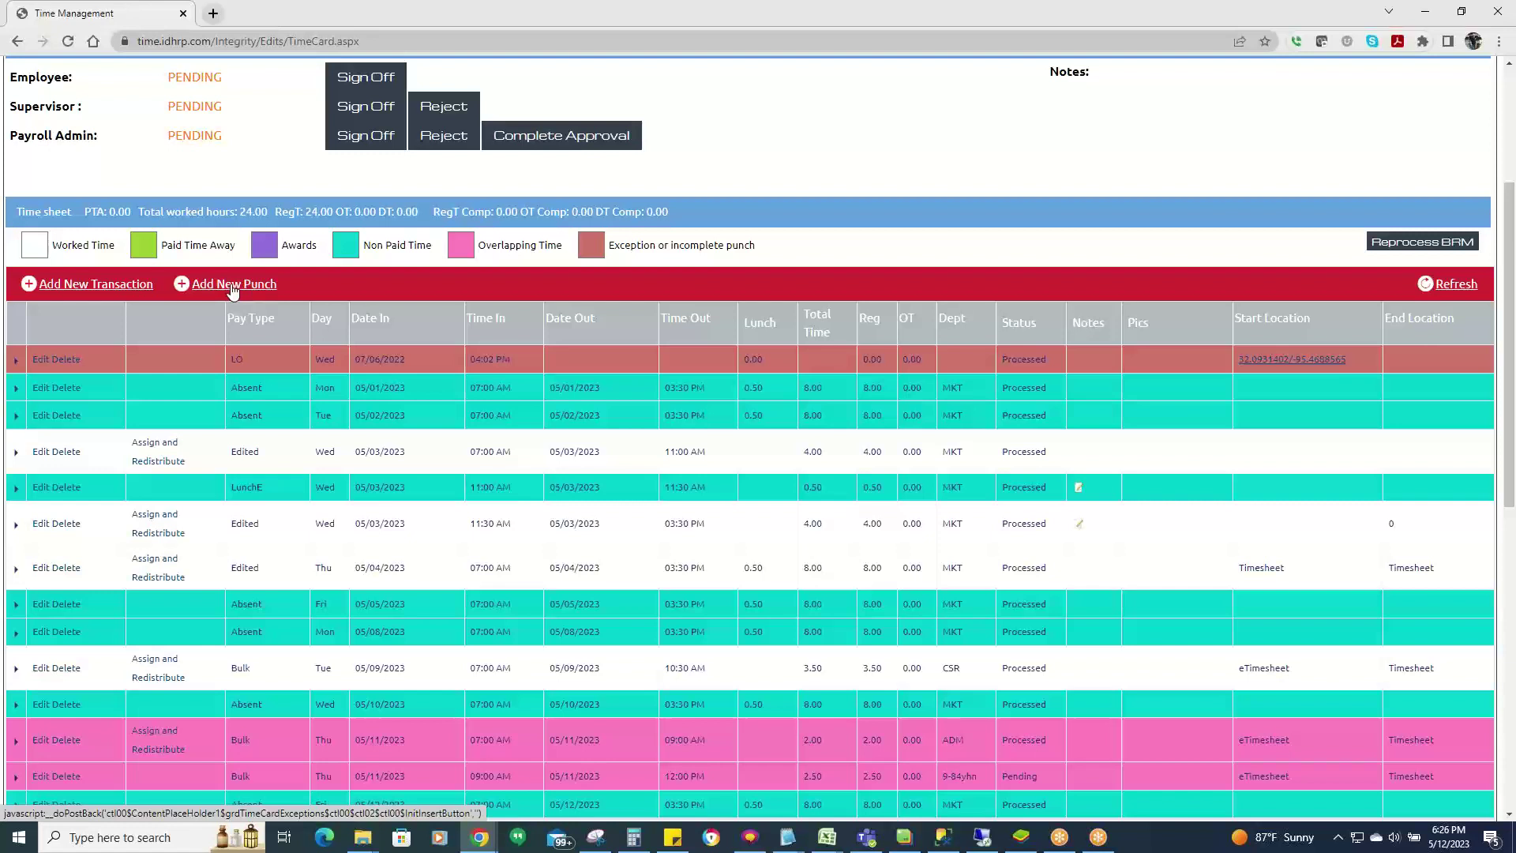
left_click(89, 283)
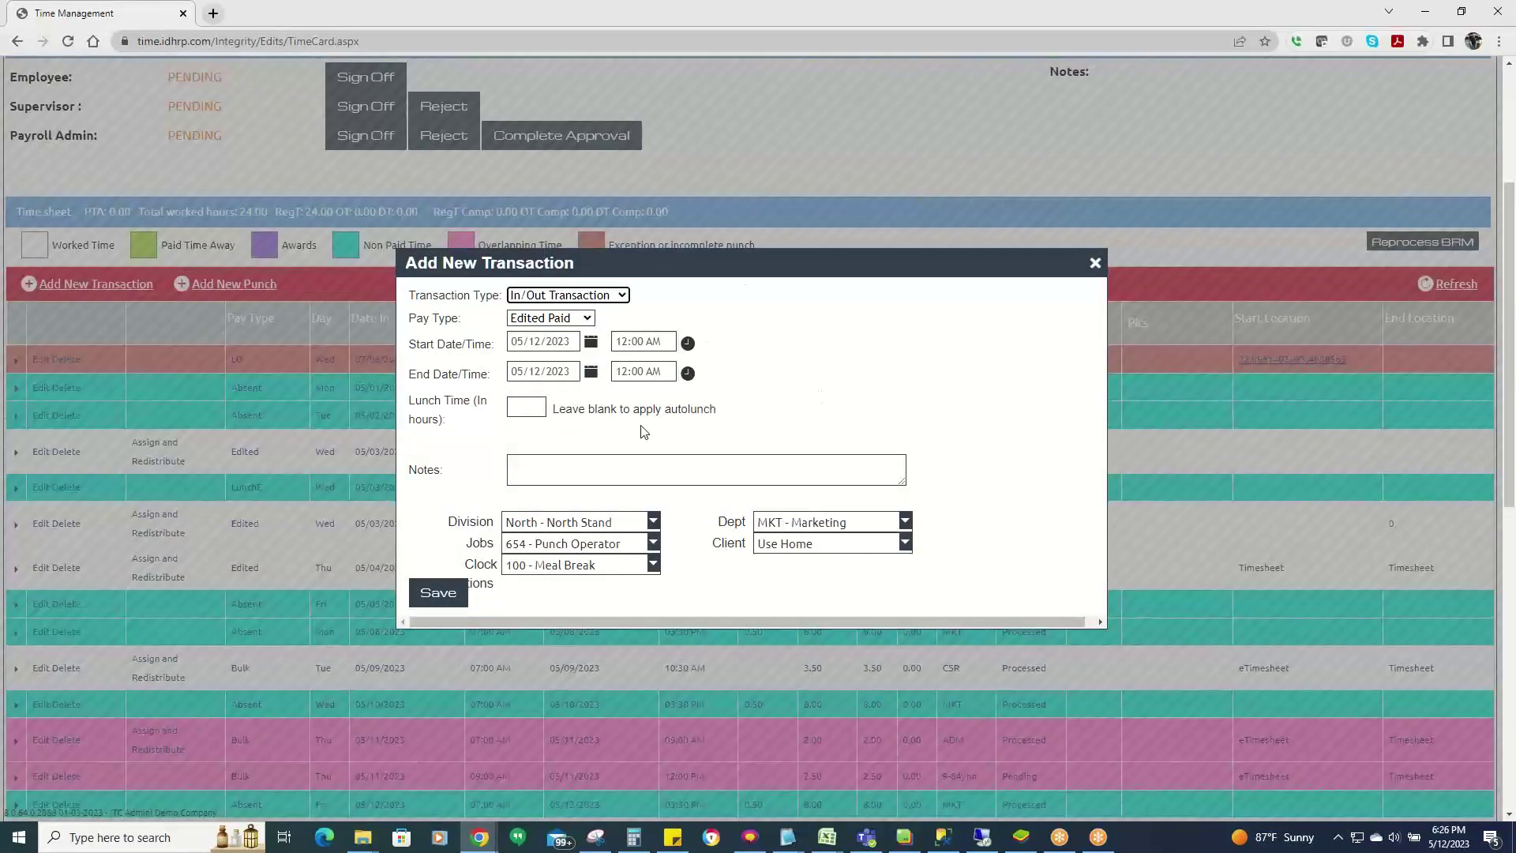
left_click(633, 344)
key("Tab")
left_click(634, 344)
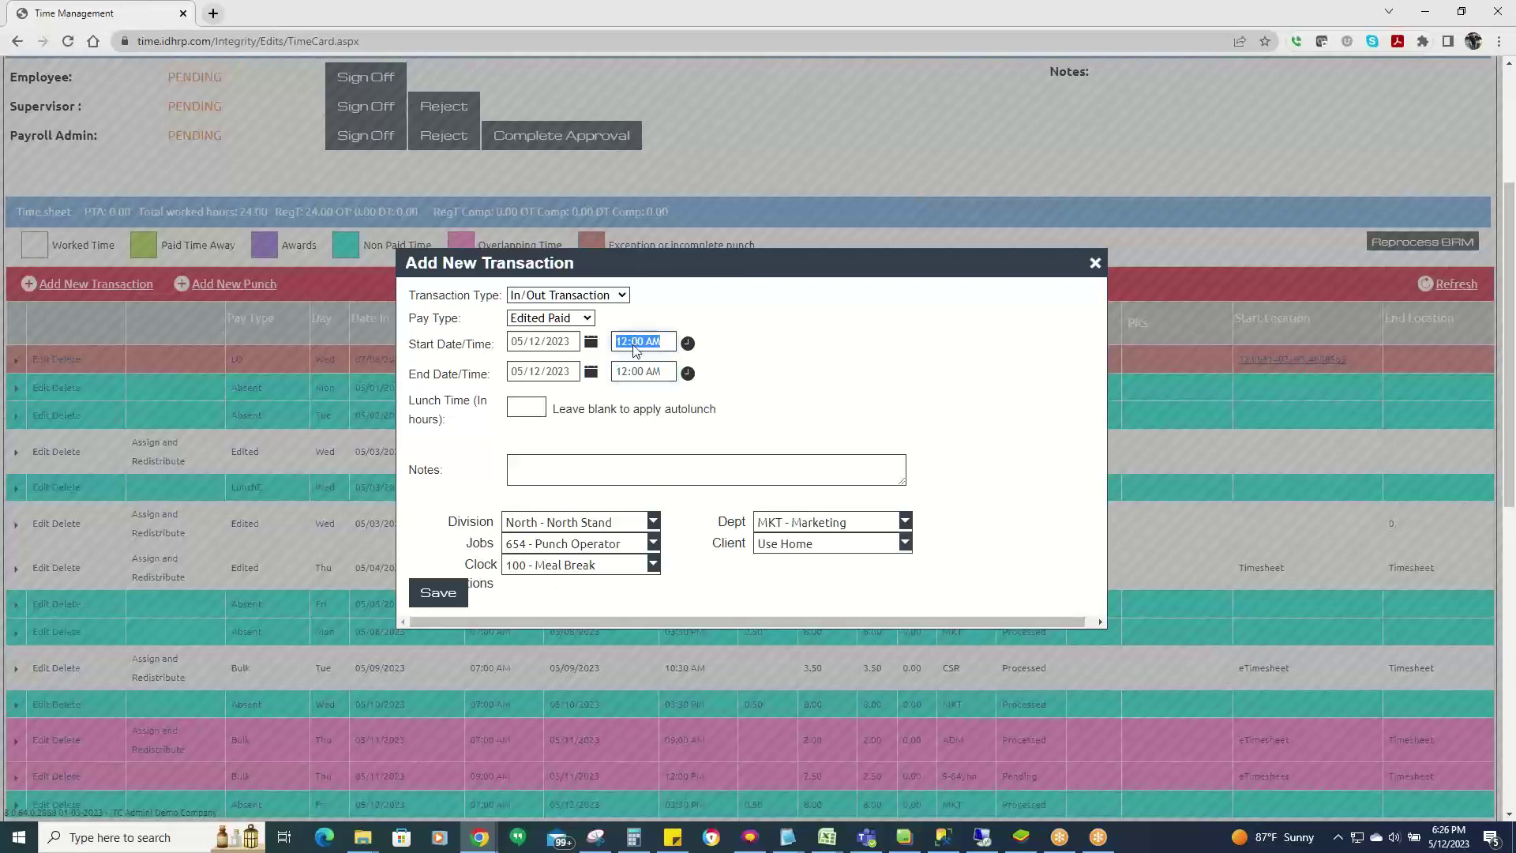
left_click(625, 371)
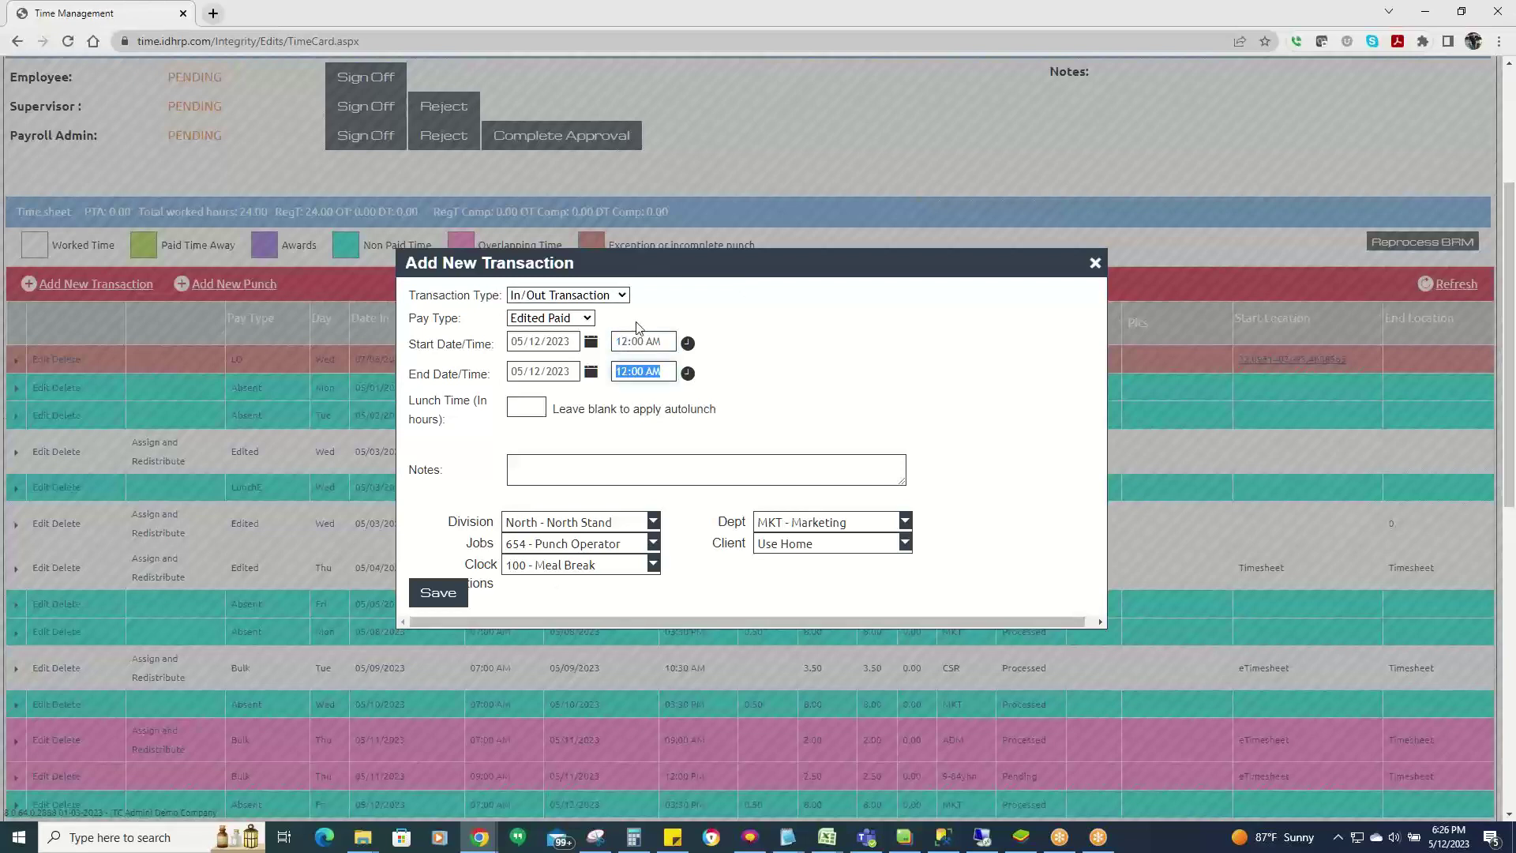
left_click(634, 342)
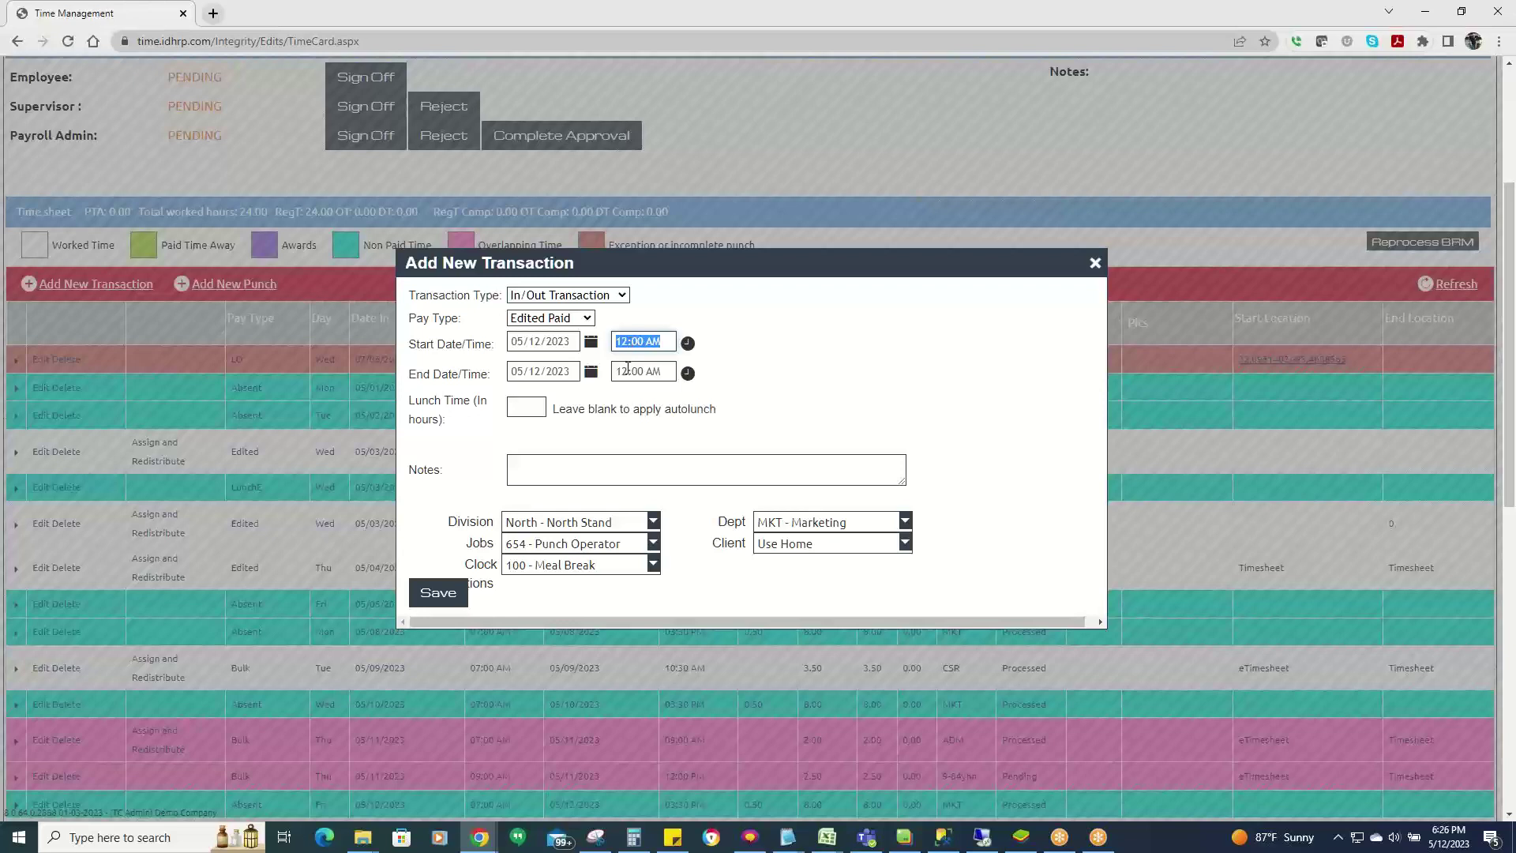
left_click(627, 369)
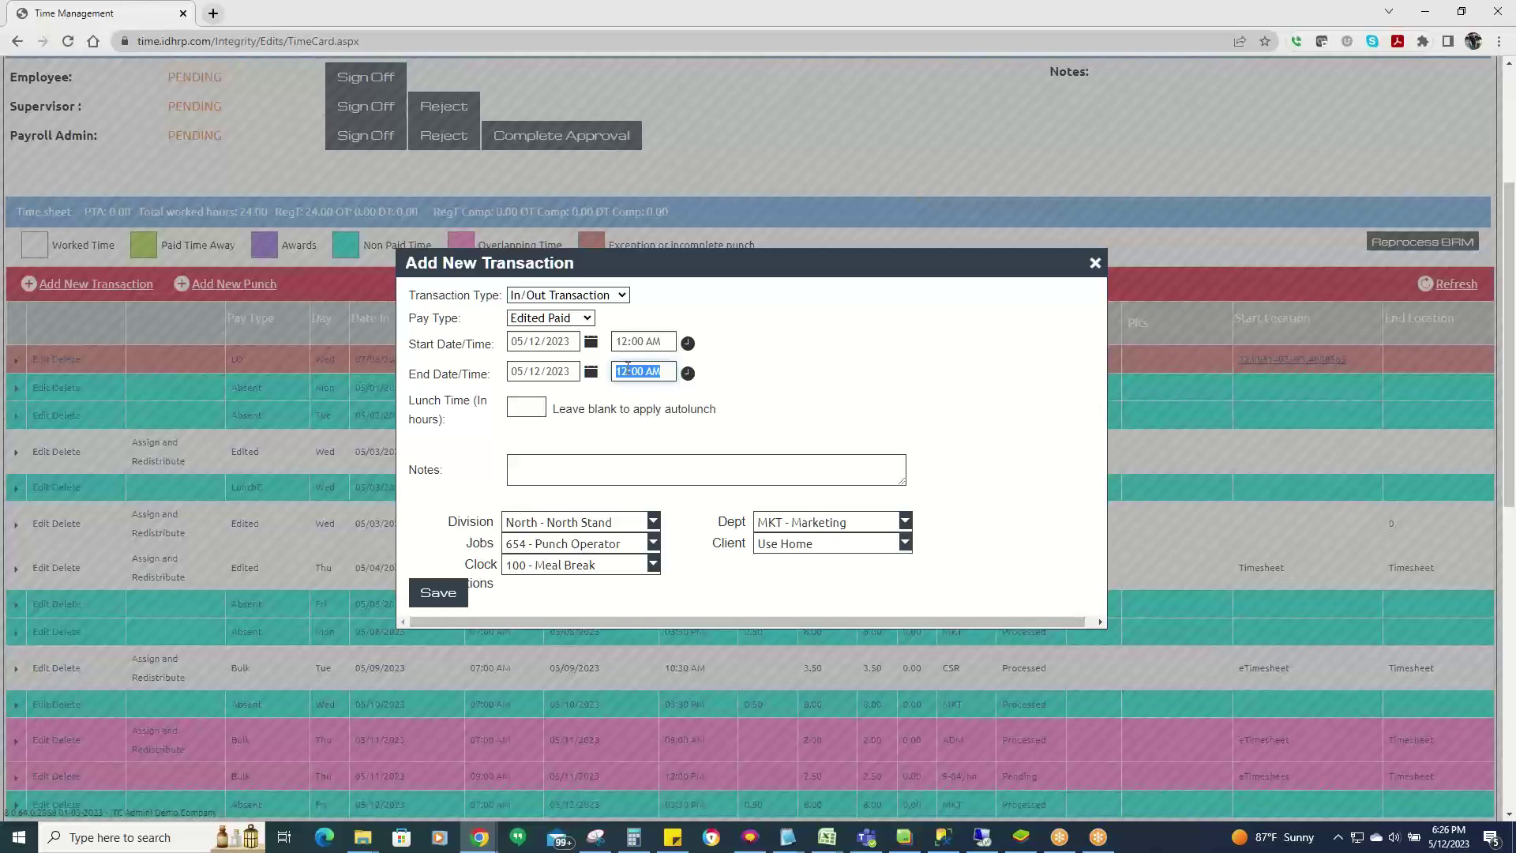
scroll(377, 473, "down", 4)
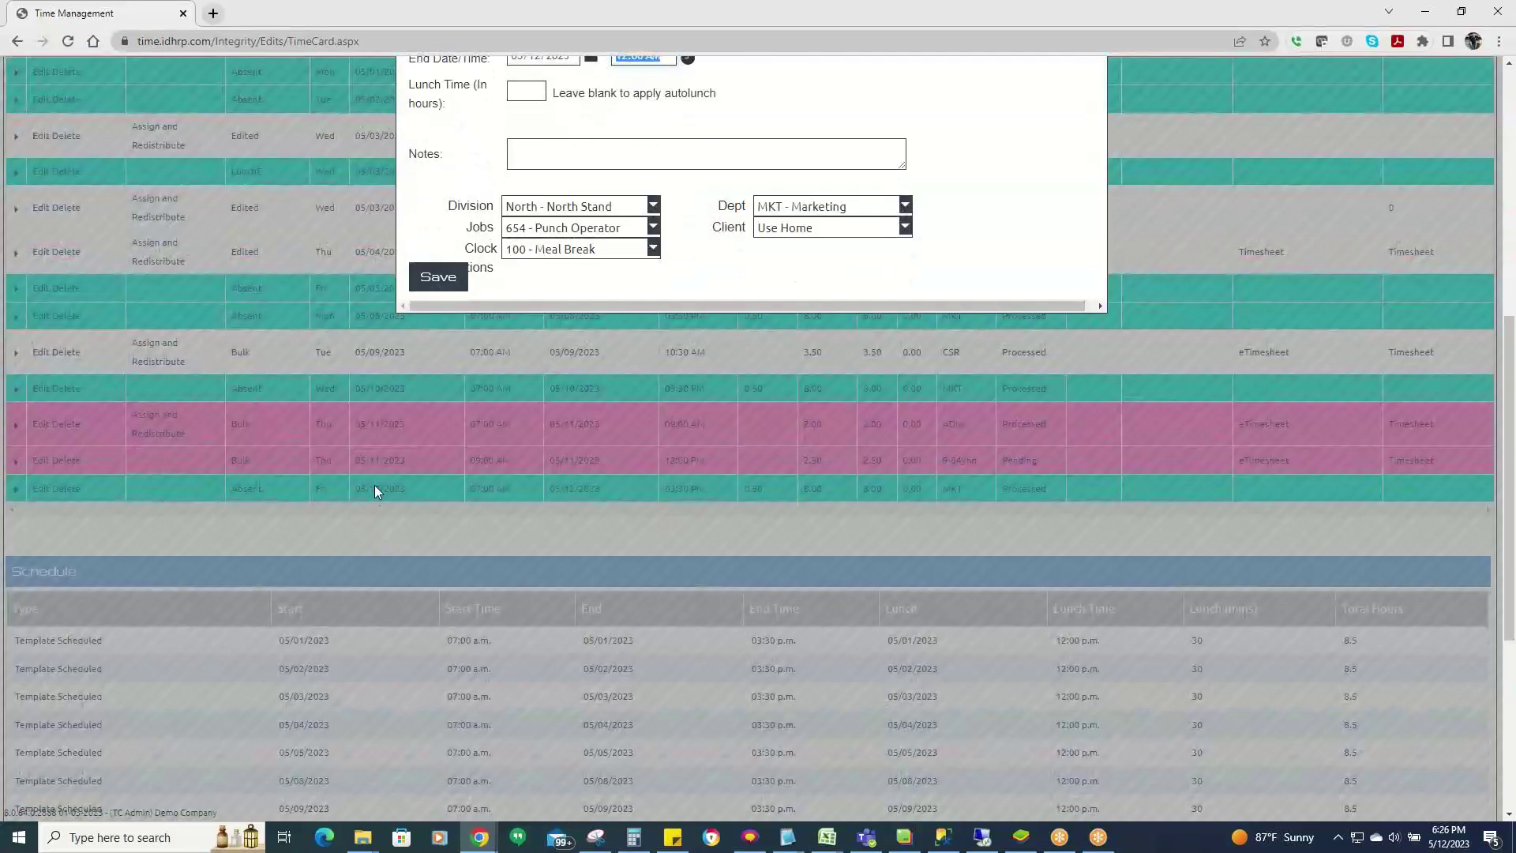
scroll(385, 489, "up", 4)
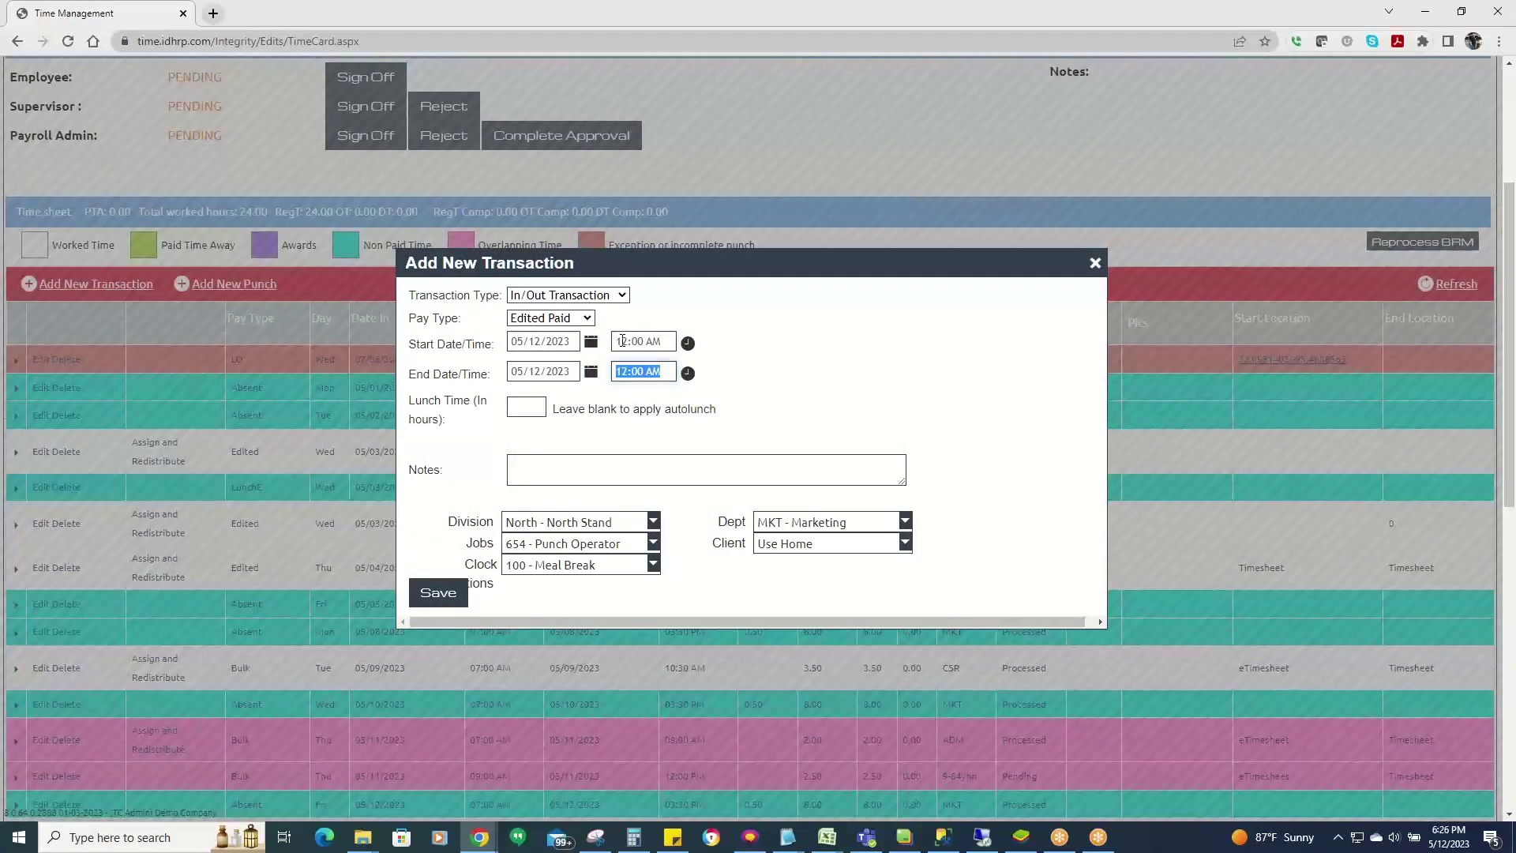
Set the 05/12/2023 transaction's start time to 07:00 AM and its end time to 04:00 PM.
left_click(614, 341)
type("7")
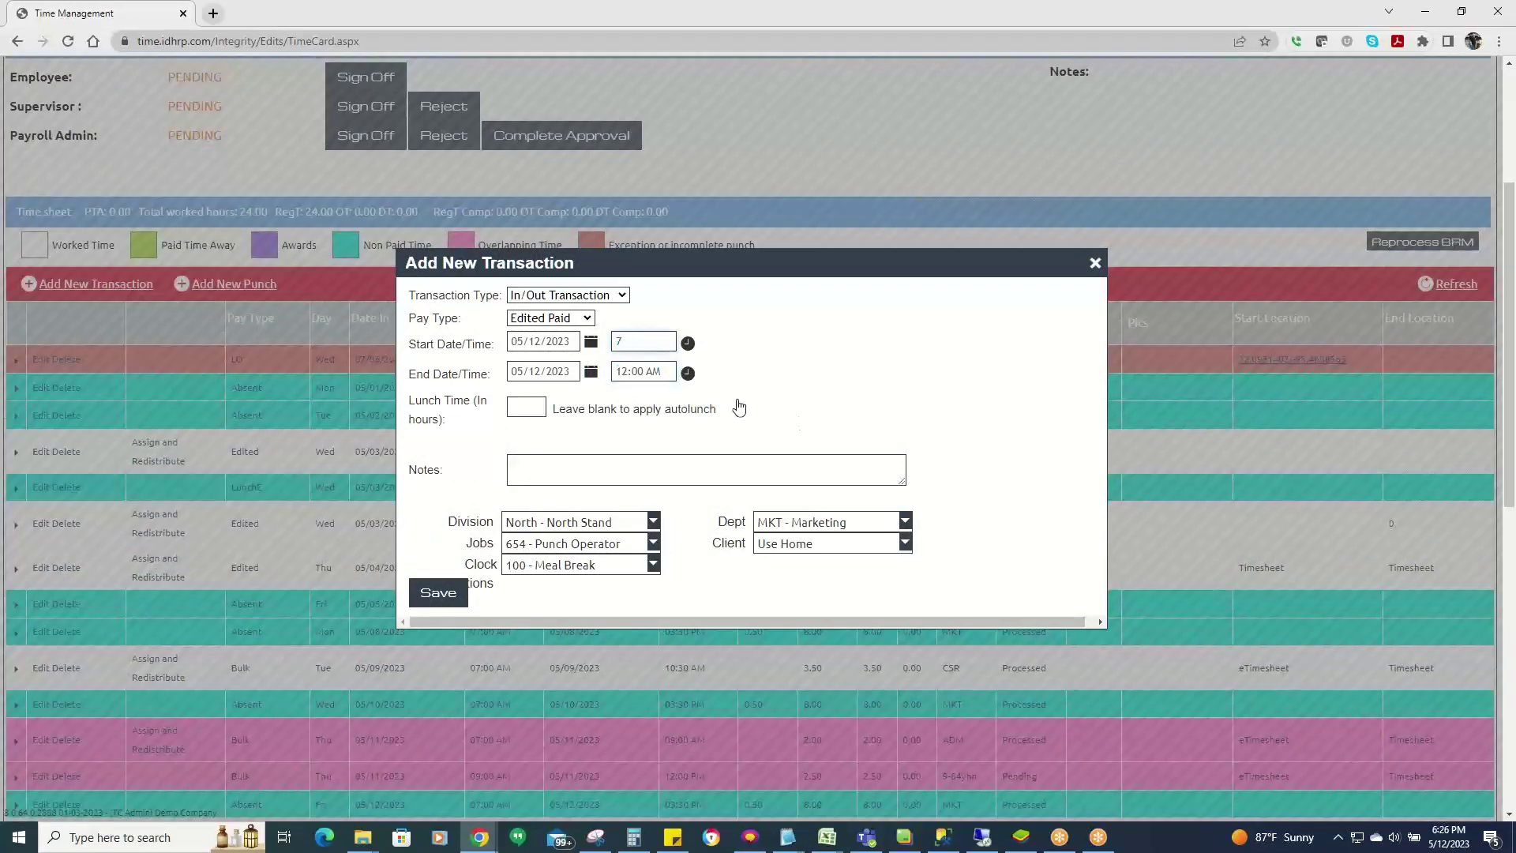
left_click(688, 374)
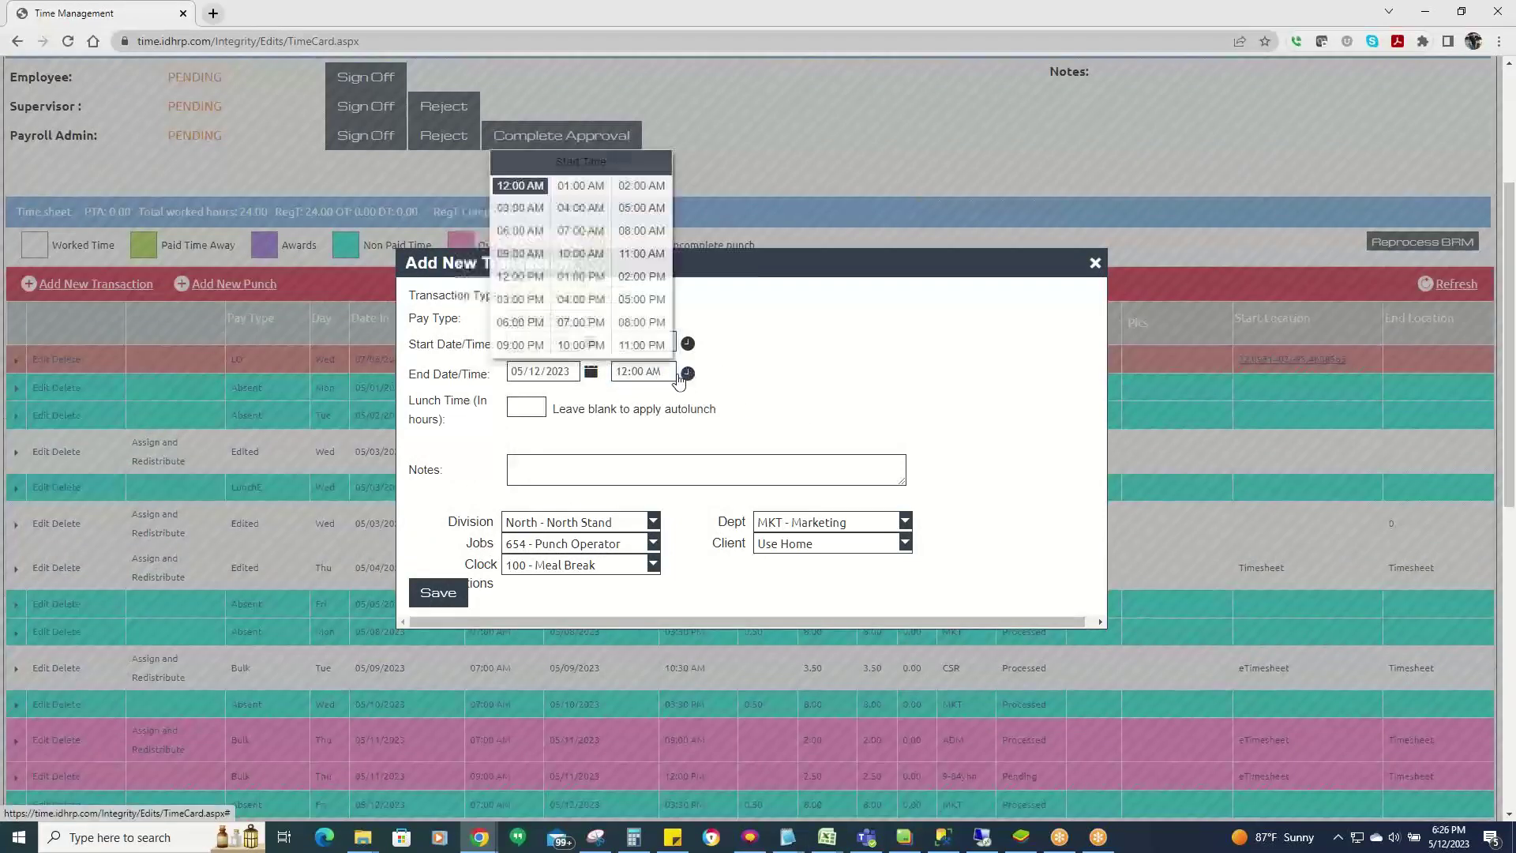
left_click(581, 299)
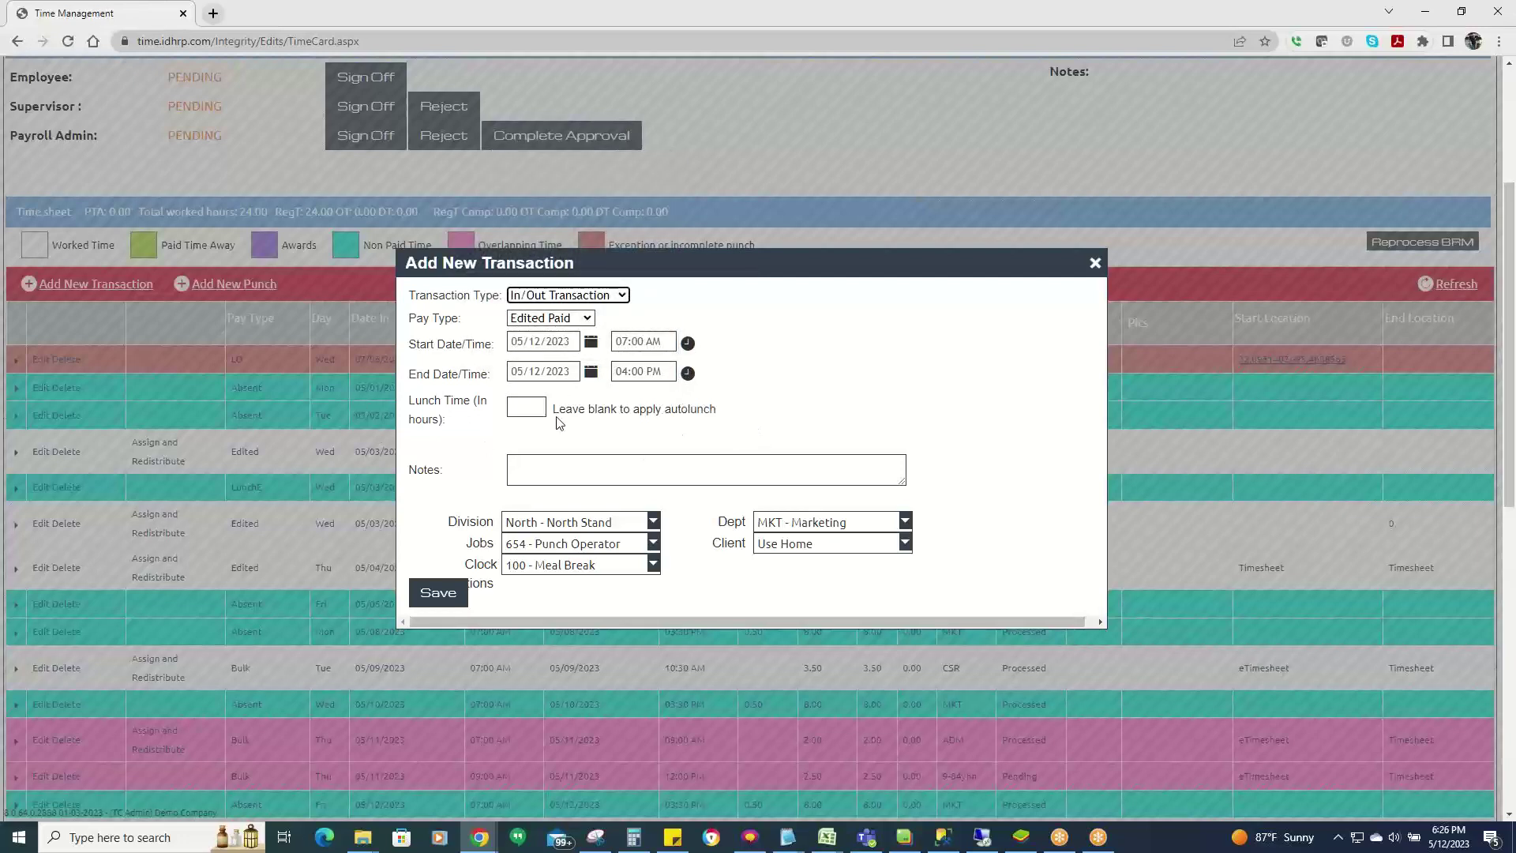
Try lunch times of .50 and 0.00 hours for the new transaction and clear the lunch time again.
left_click(523, 406)
type(".50")
left_click_drag(524, 407, 557, 410)
key("BackSpace")
type("0.00")
left_click(519, 406)
key("BackSpace")
Add the note "Working in Mine Shaft 3" to the transaction and set its department to MNT12 - Mantenance.
left_click(567, 466)
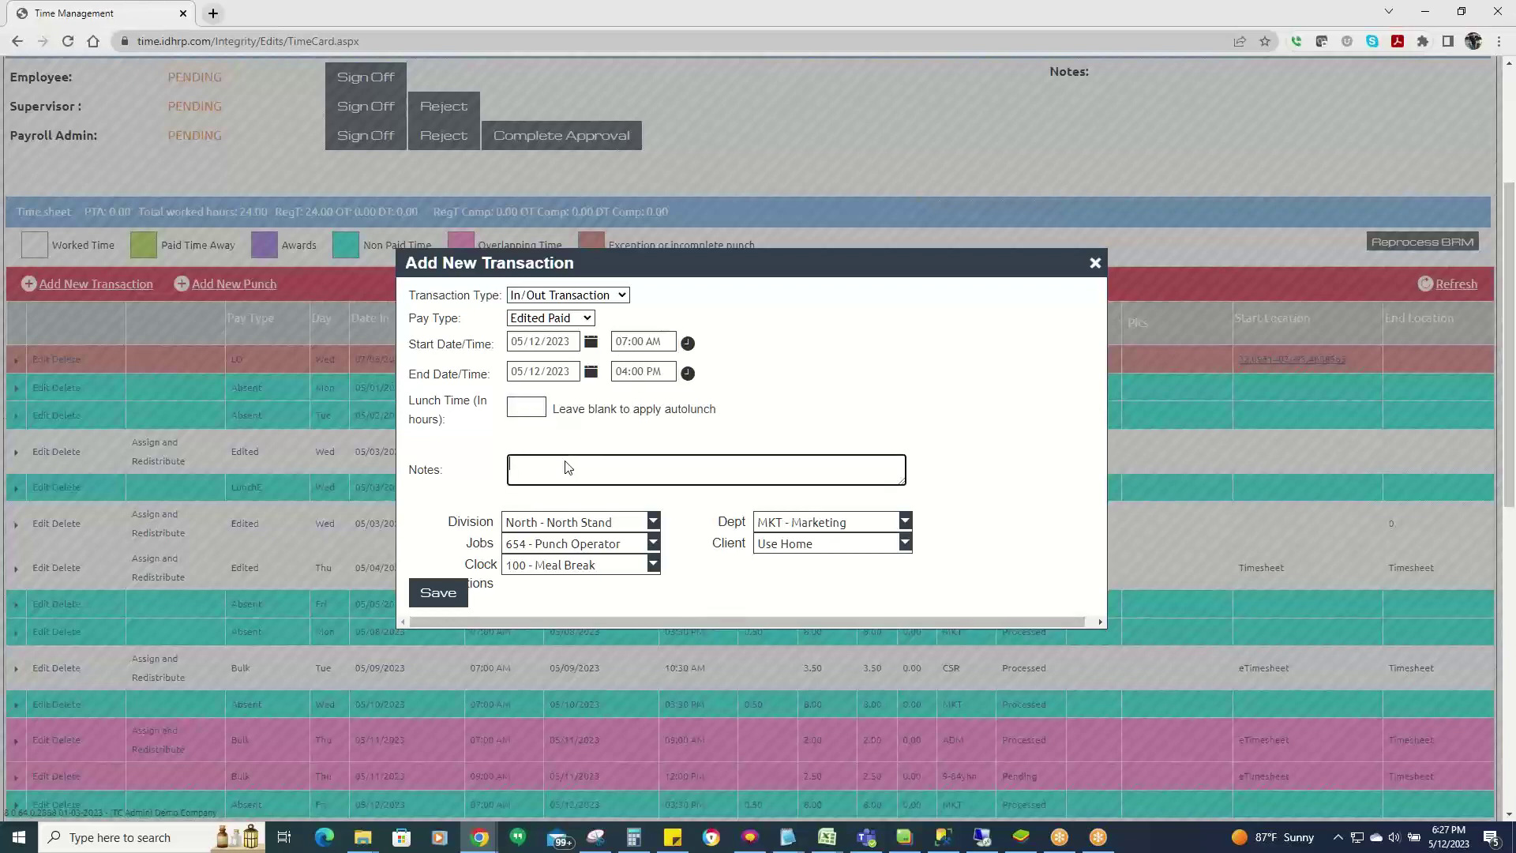
type("Working in Mine Shaft 3")
left_click(784, 523)
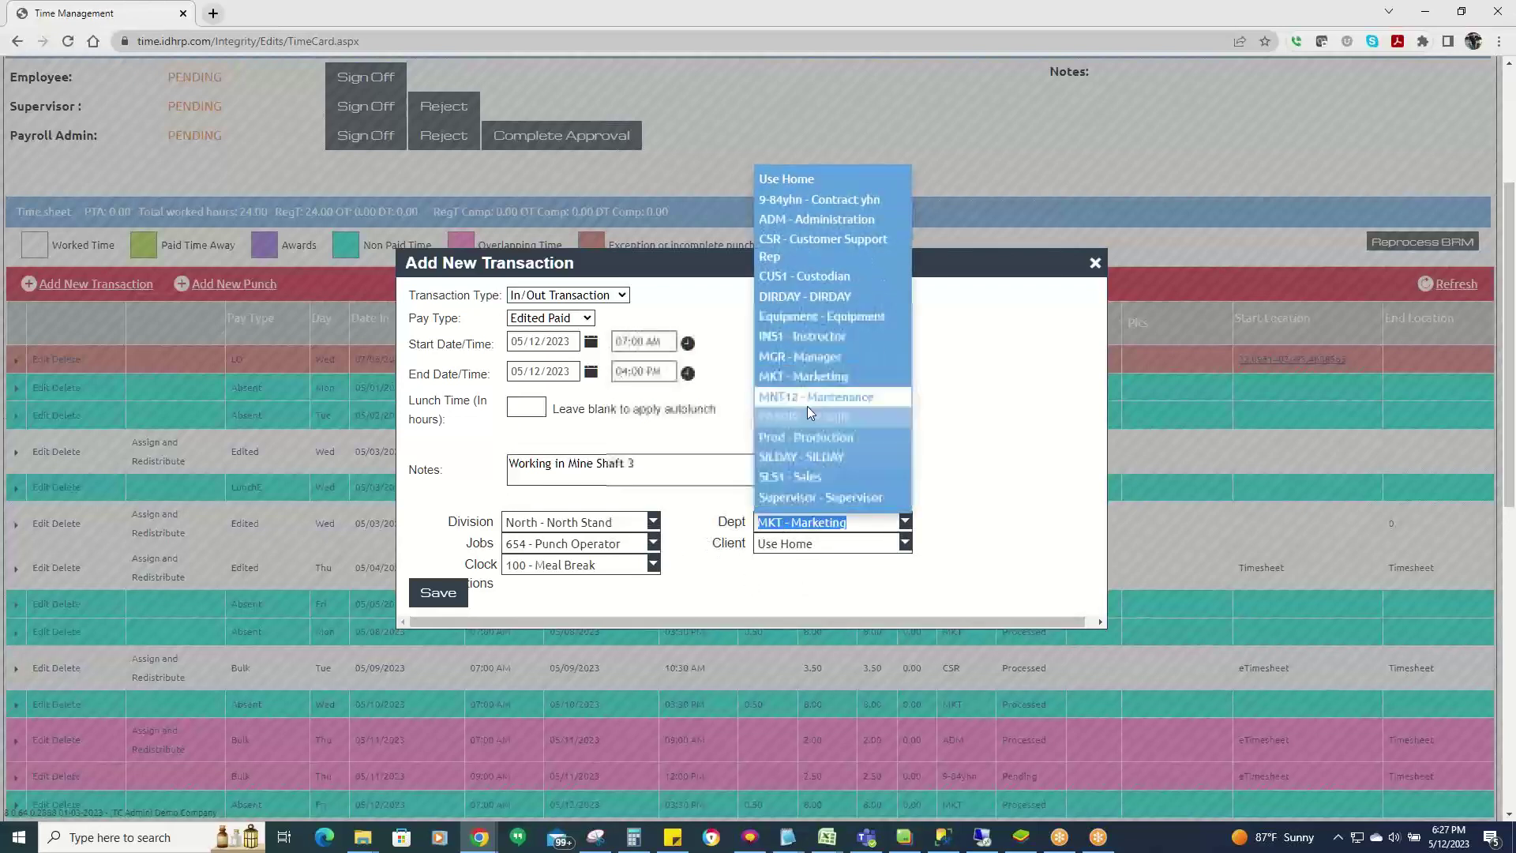
left_click(811, 398)
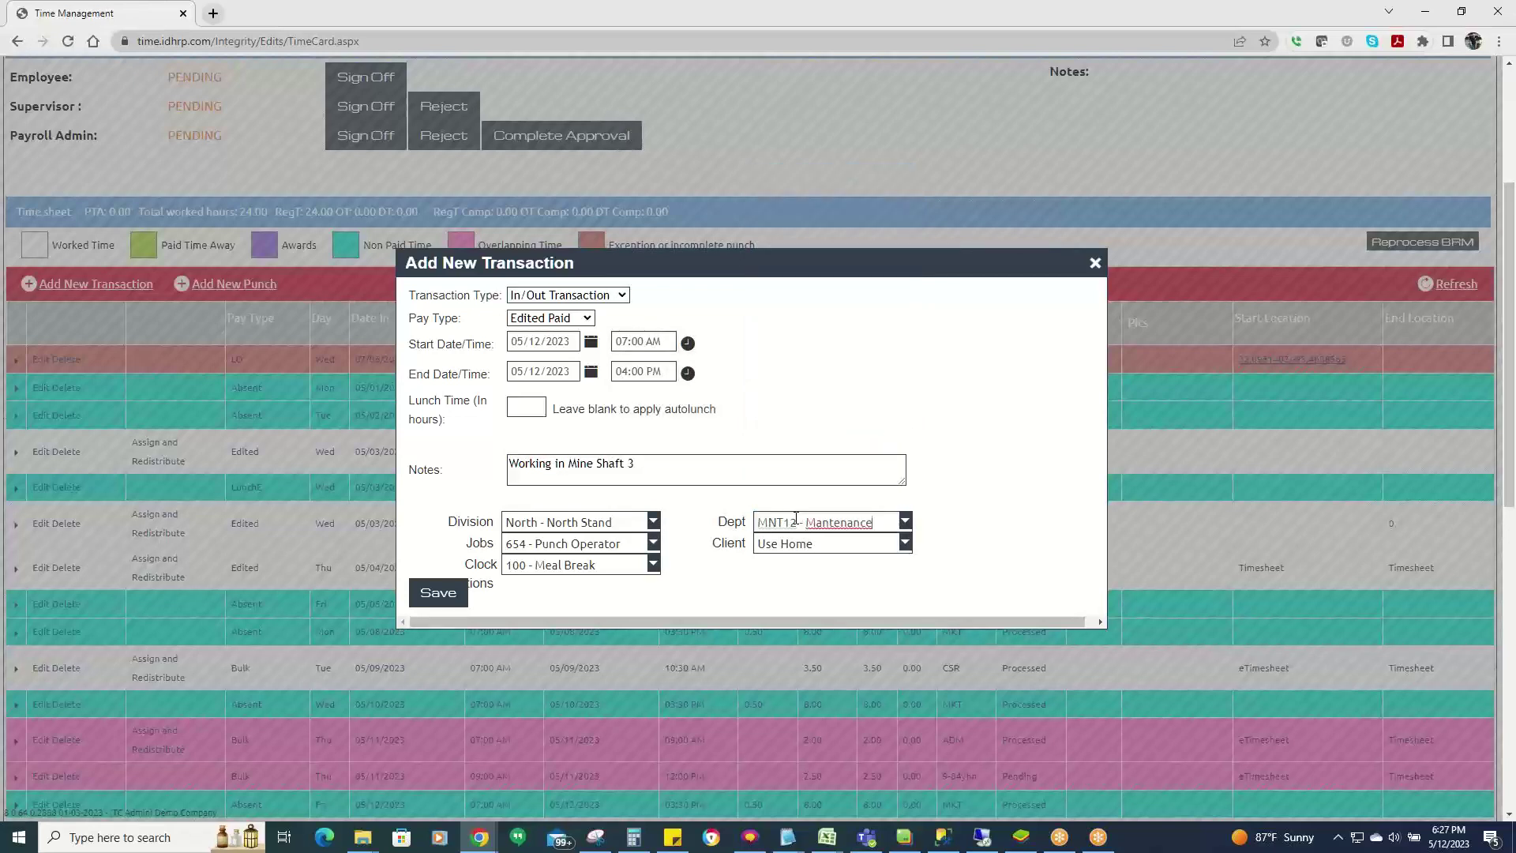
Save the 05/12/2023 In/Out transaction and check its entry on the timesheet.
left_click(438, 594)
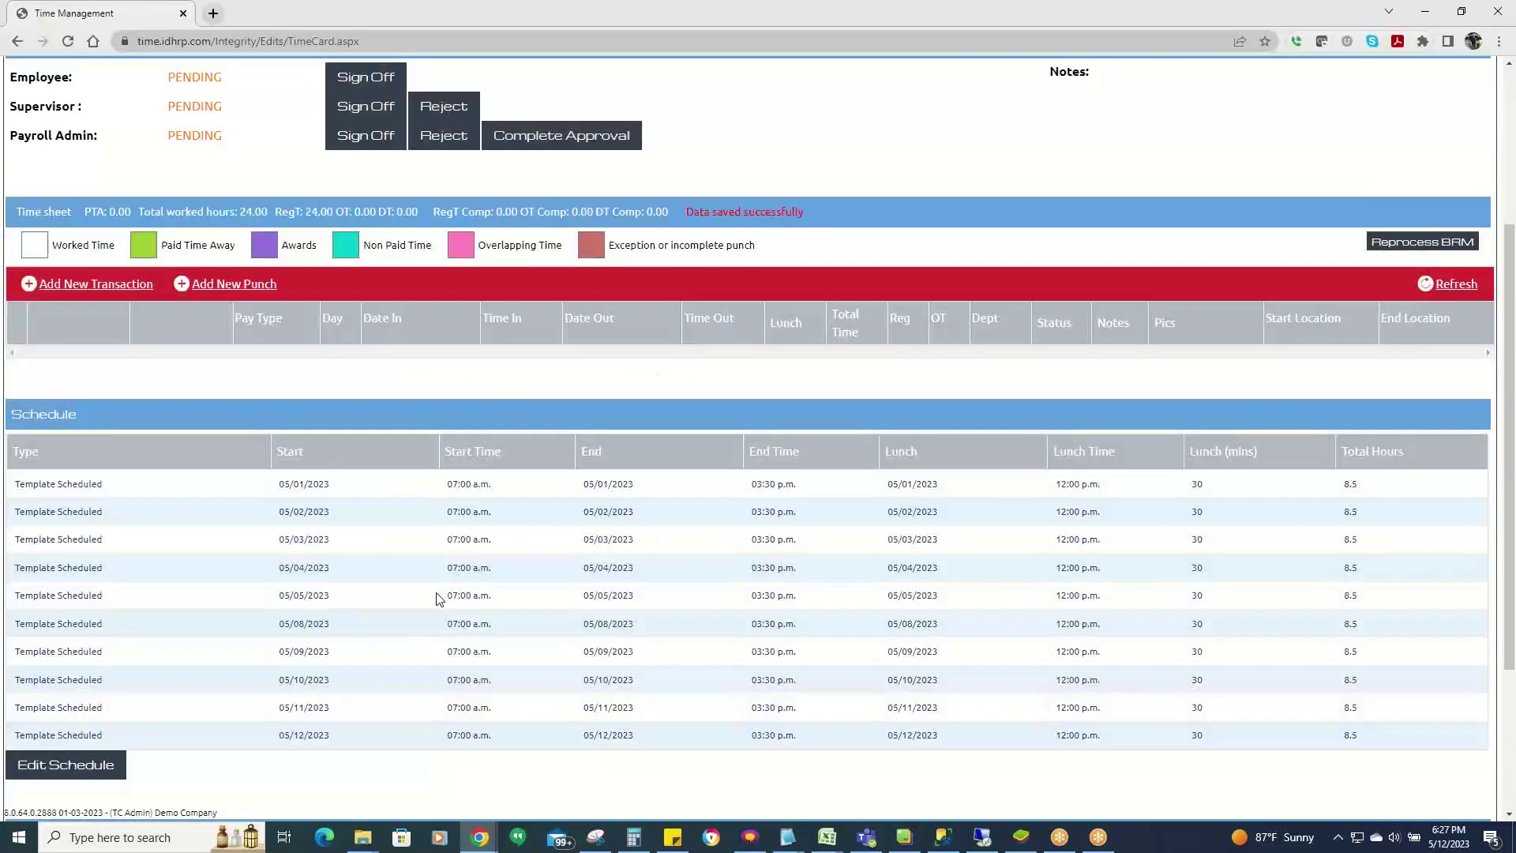
scroll(435, 592, "down", 8)
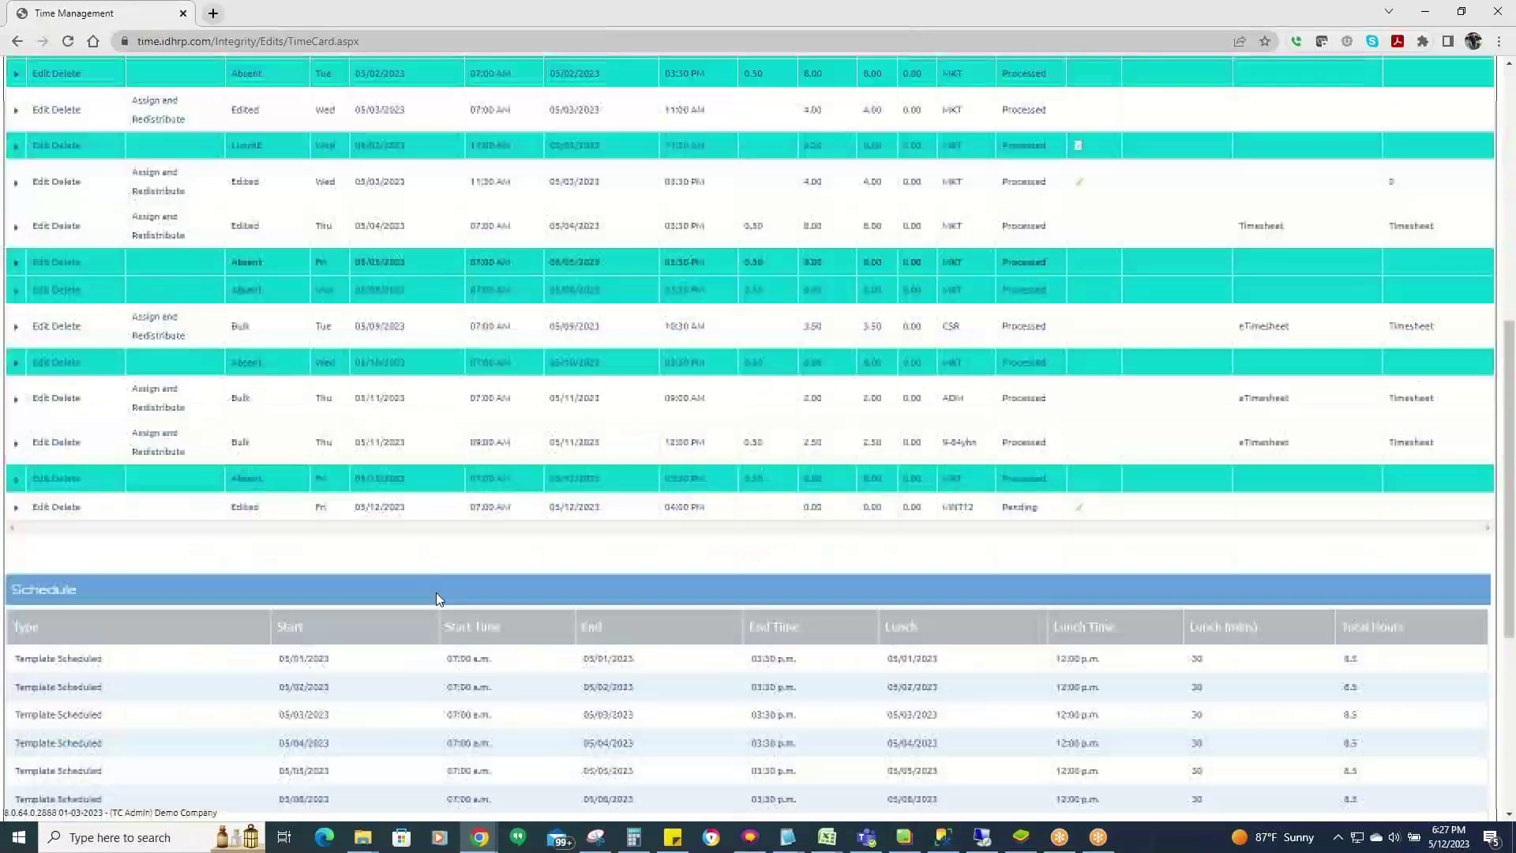
scroll(518, 473, "up", 5)
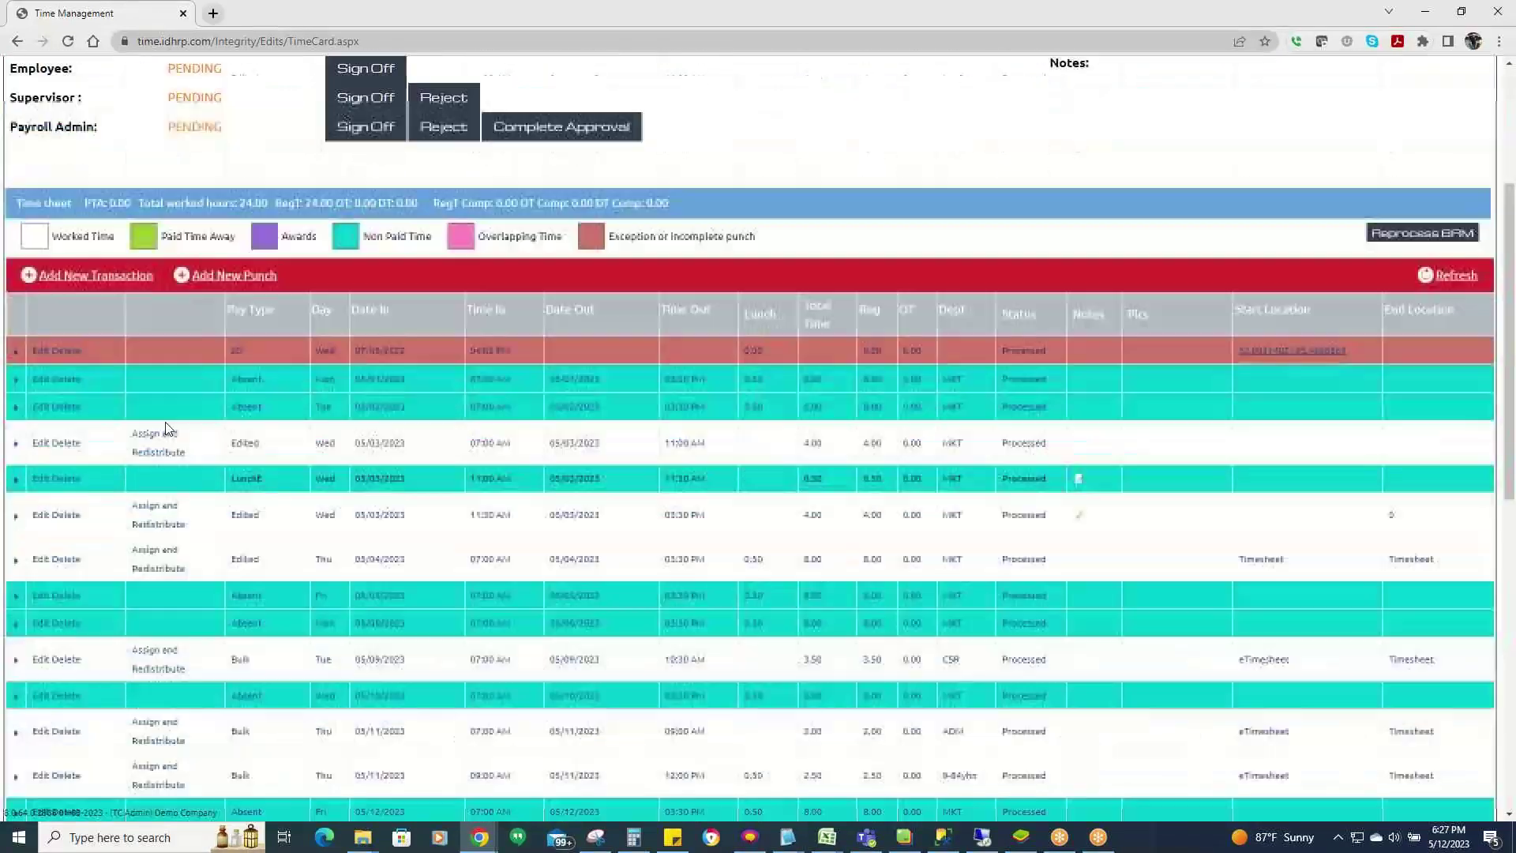
Start a new In/Out transaction with the Break Edited pay type.
left_click(79, 286)
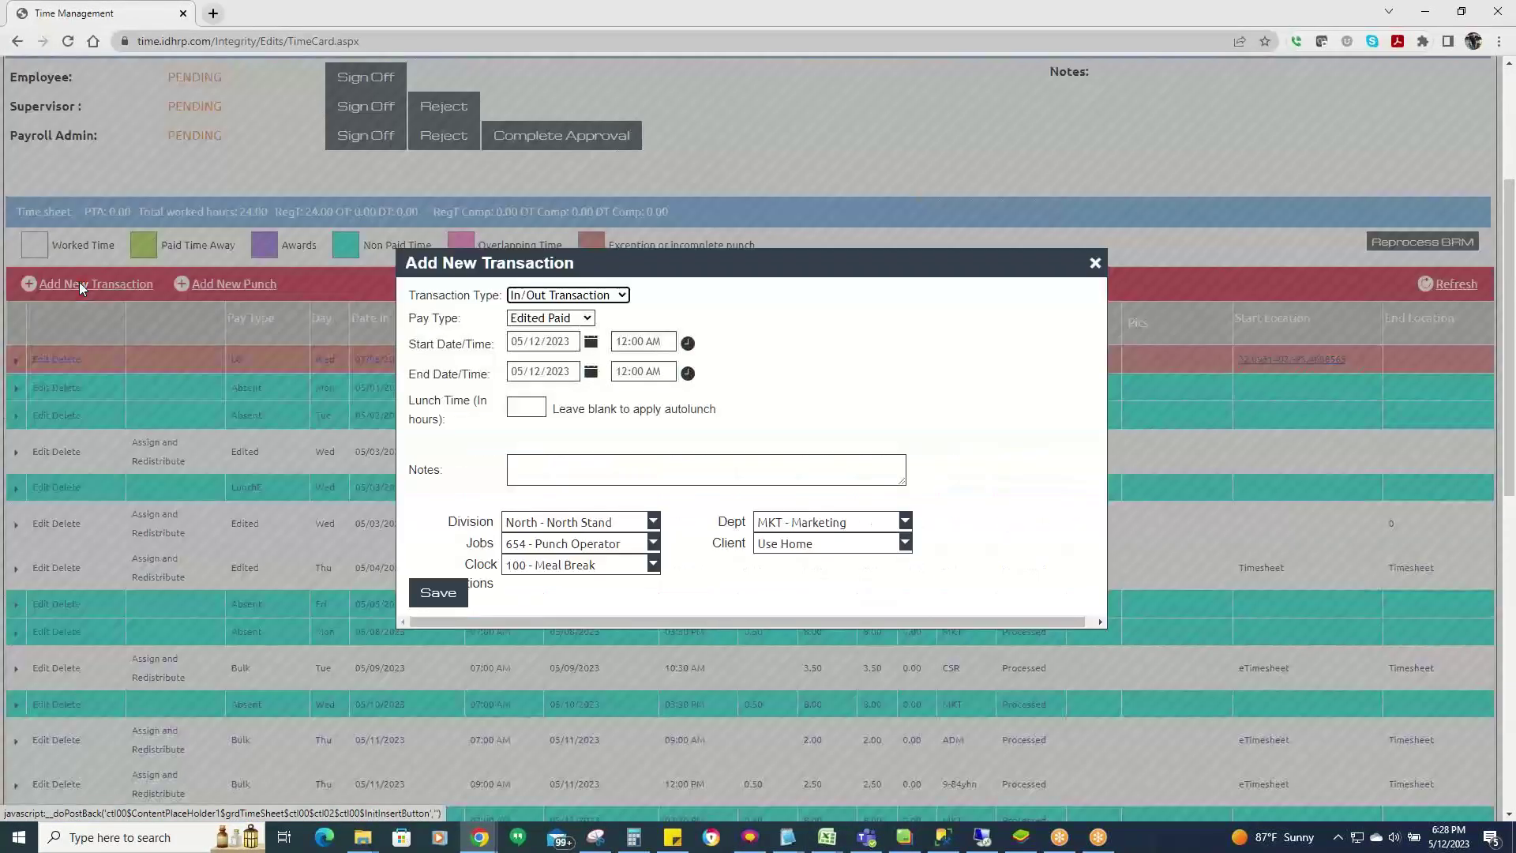
left_click(565, 319)
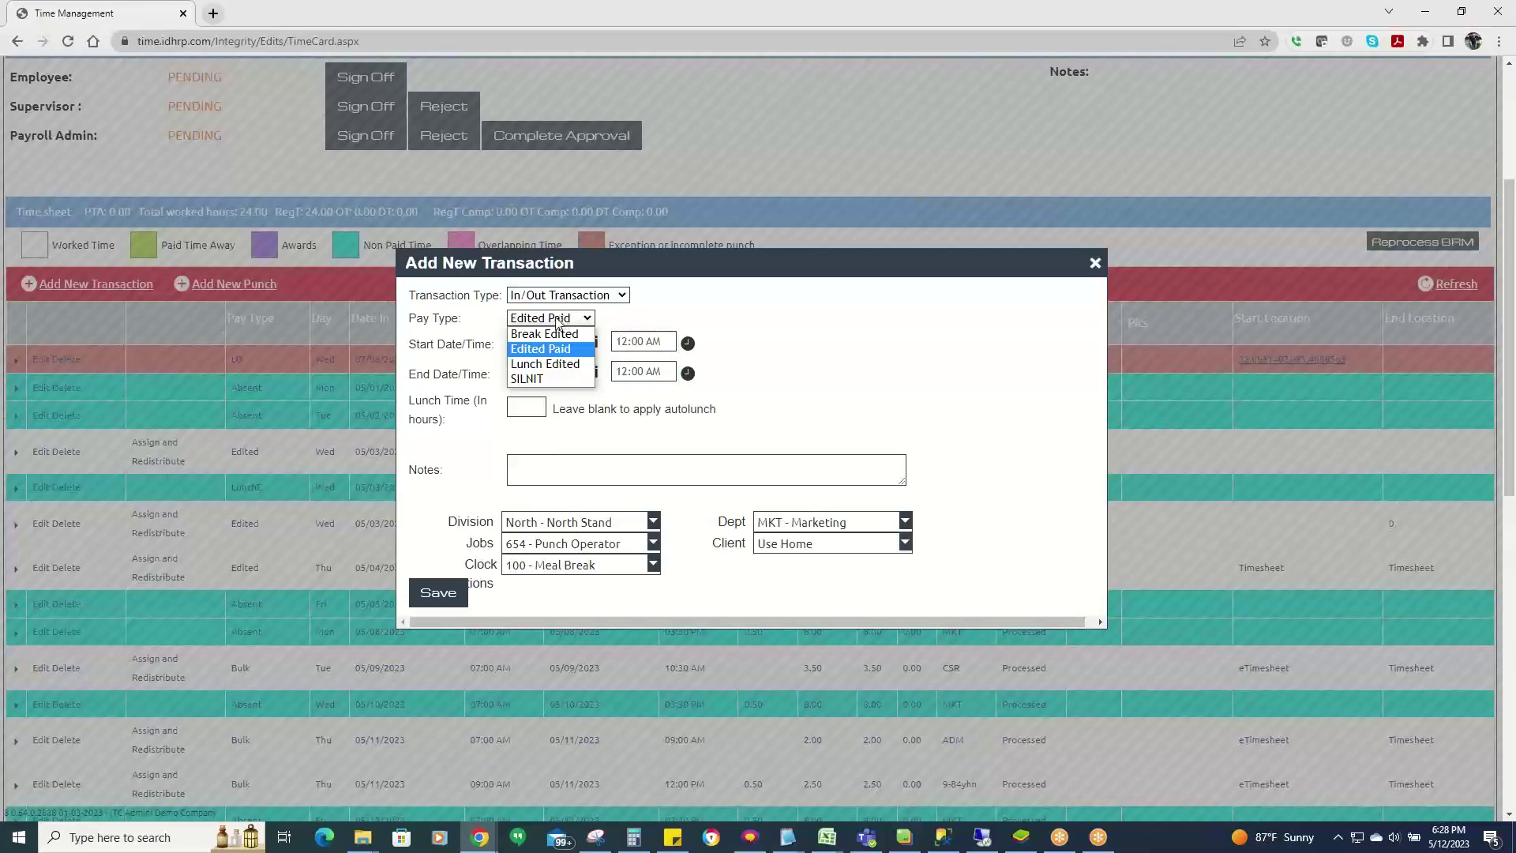
left_click(543, 334)
Set the 05/12/2023 break to run from 02:15 PM to 02:30 PM and save it.
left_click(643, 342)
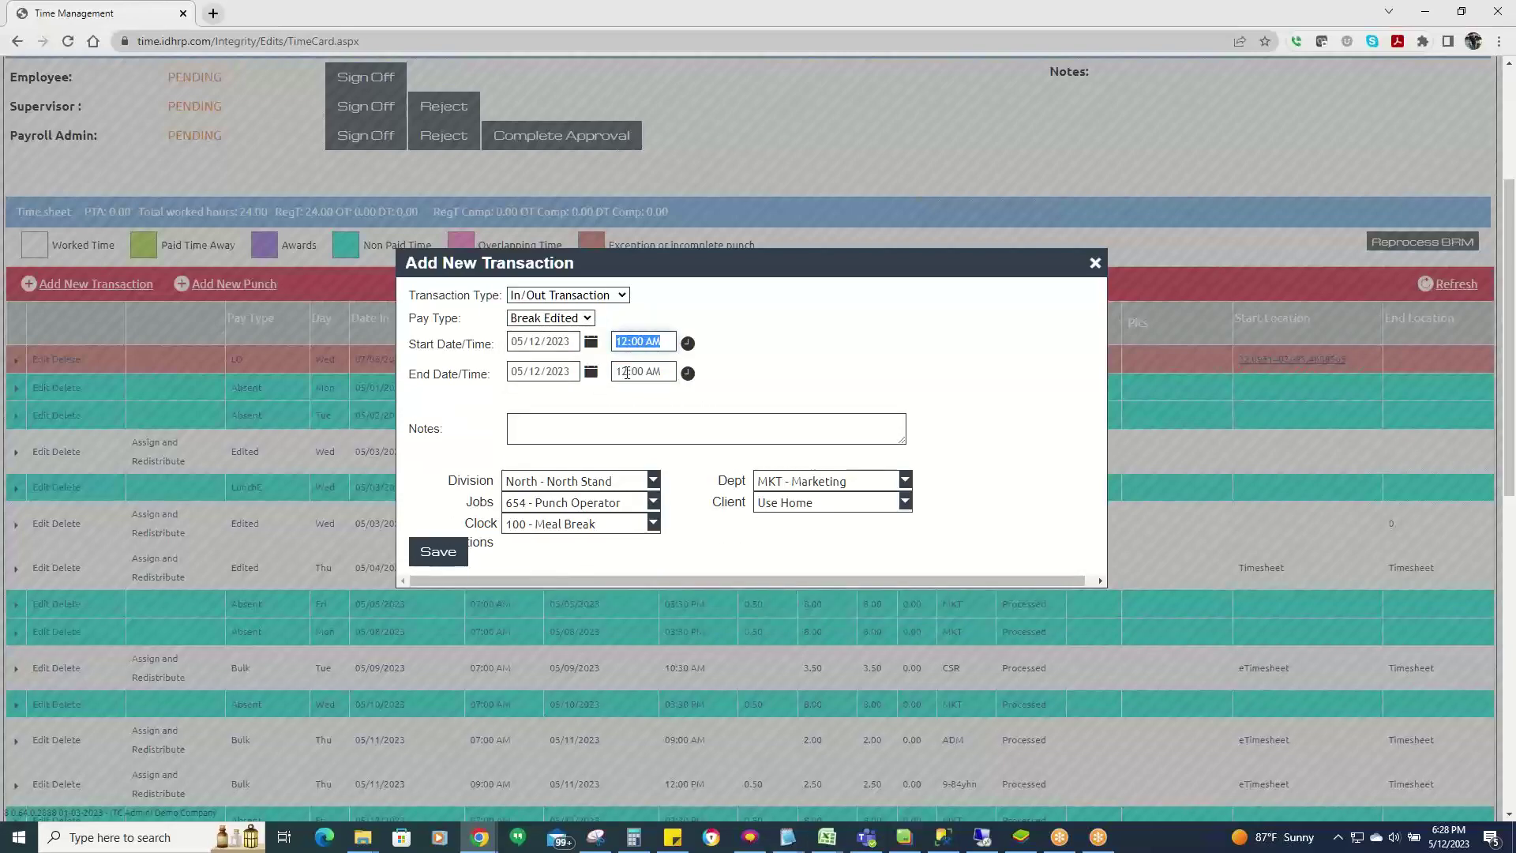
scroll(627, 372, "down", 4)
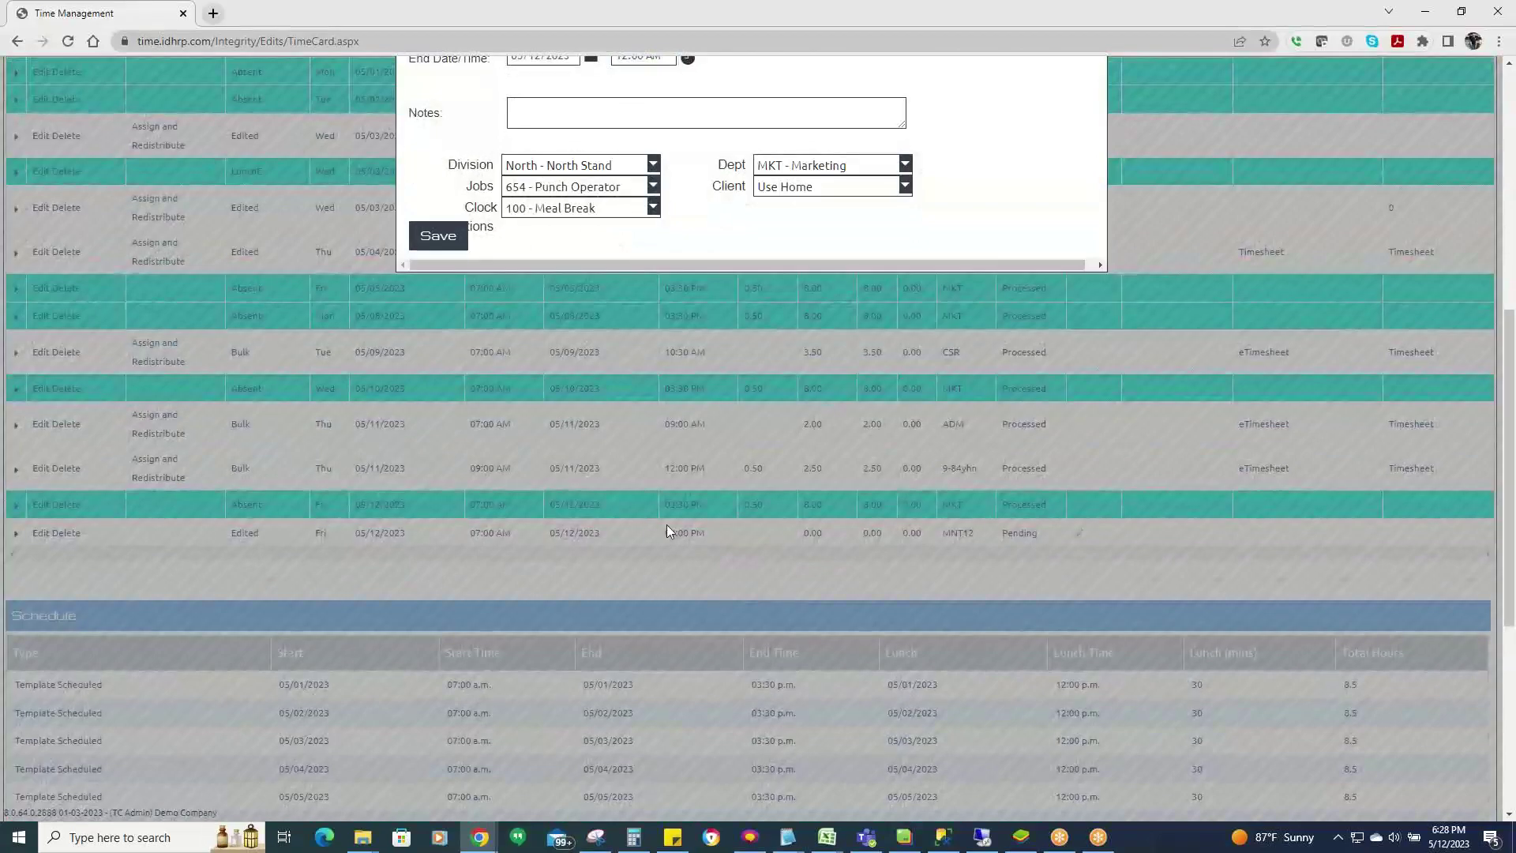
scroll(671, 529, "up", 4)
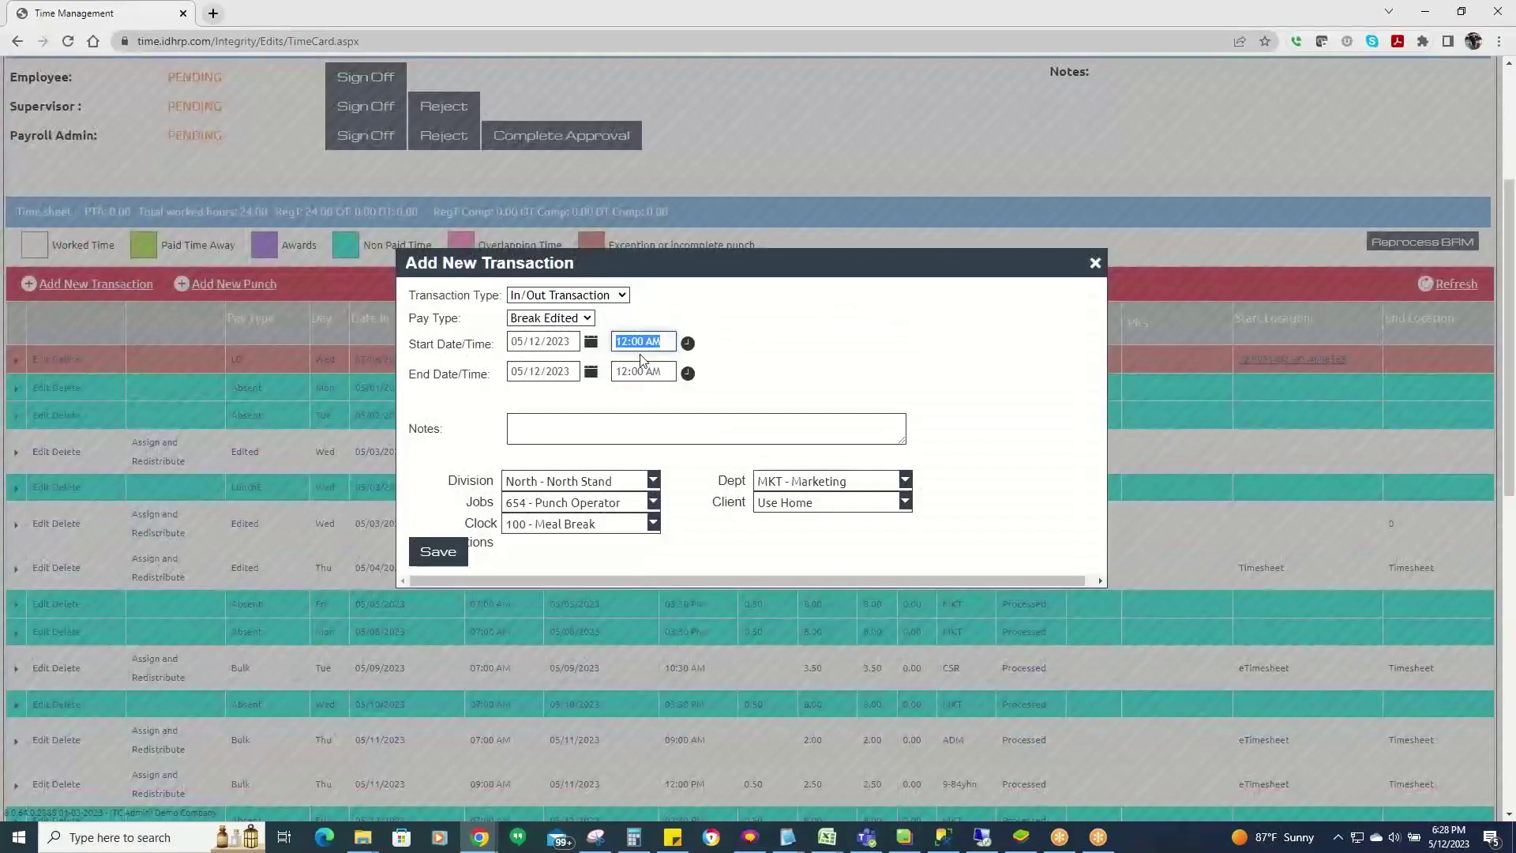
type("1415")
key("Tab")
type("230p,")
key("BackSpace")
type("m")
left_click(439, 551)
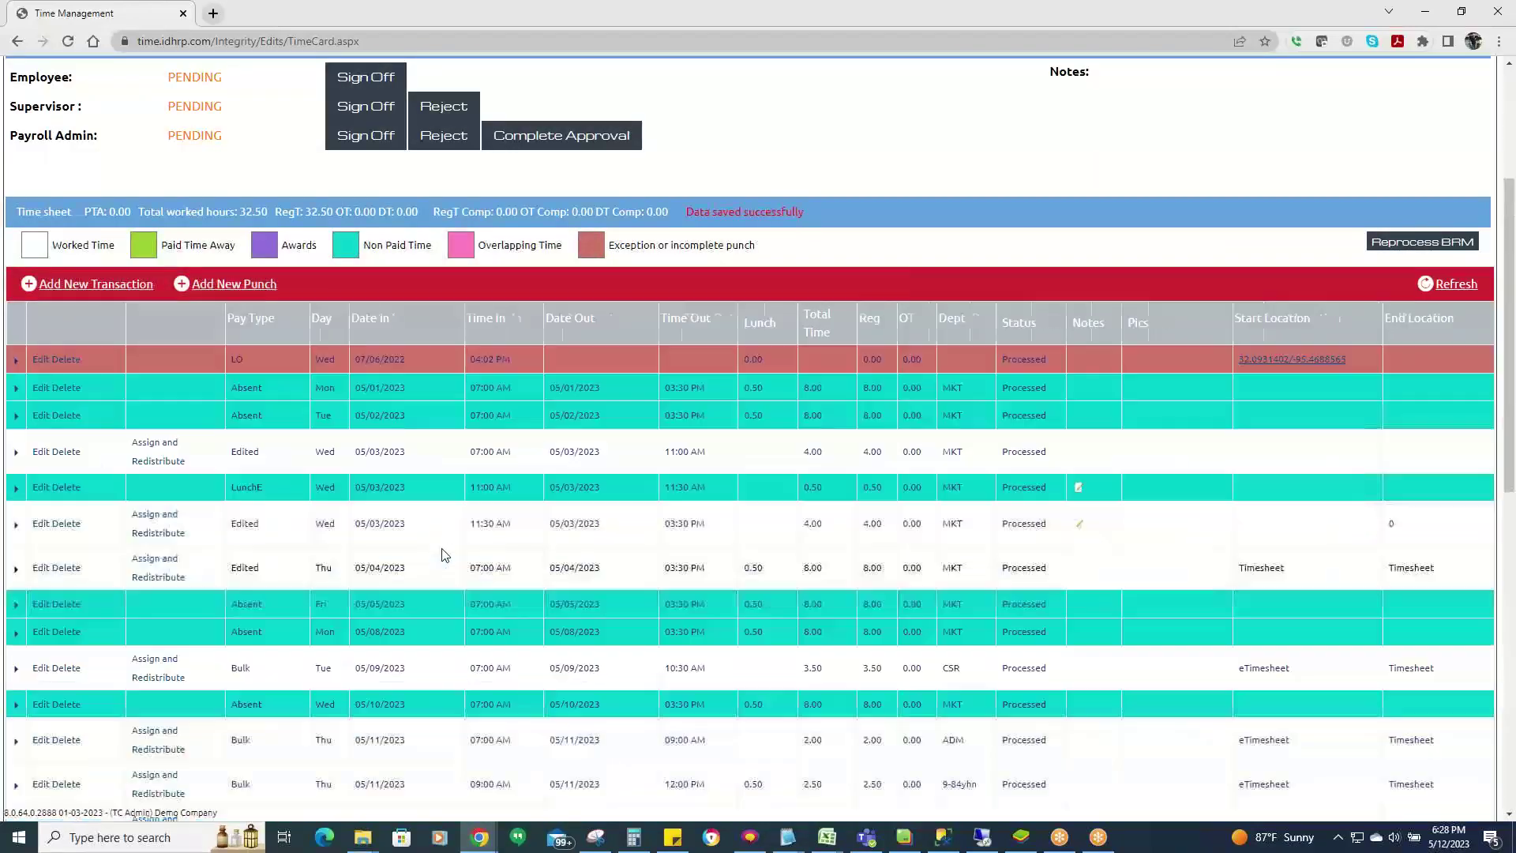
Review the break and worked entries on the timesheet and start a new In/Out transaction with the Lunch Edited pay type.
scroll(444, 554, "down", 5)
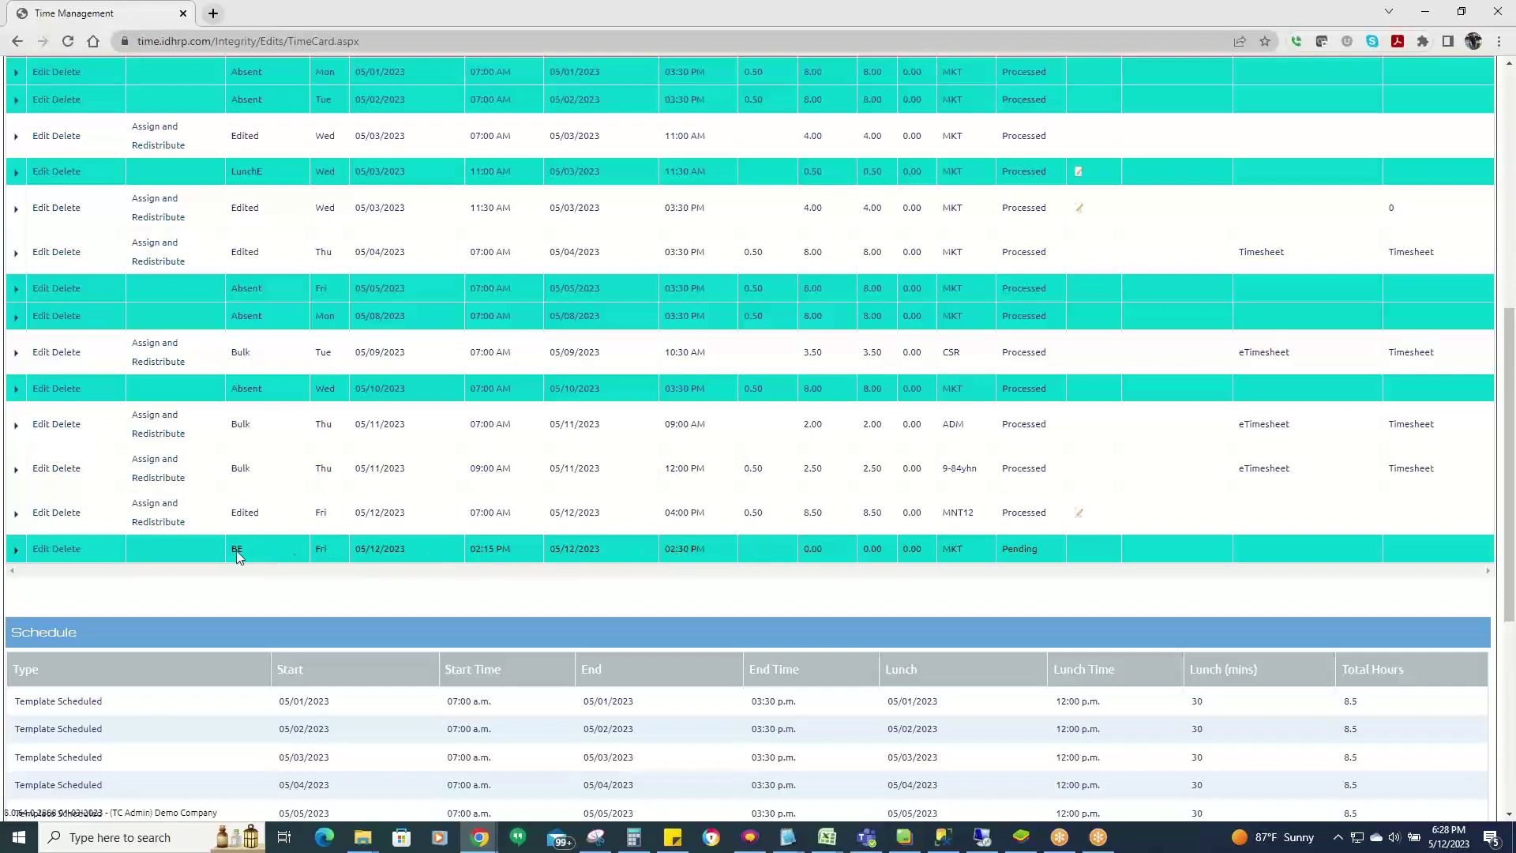
scroll(294, 449, "up", 5)
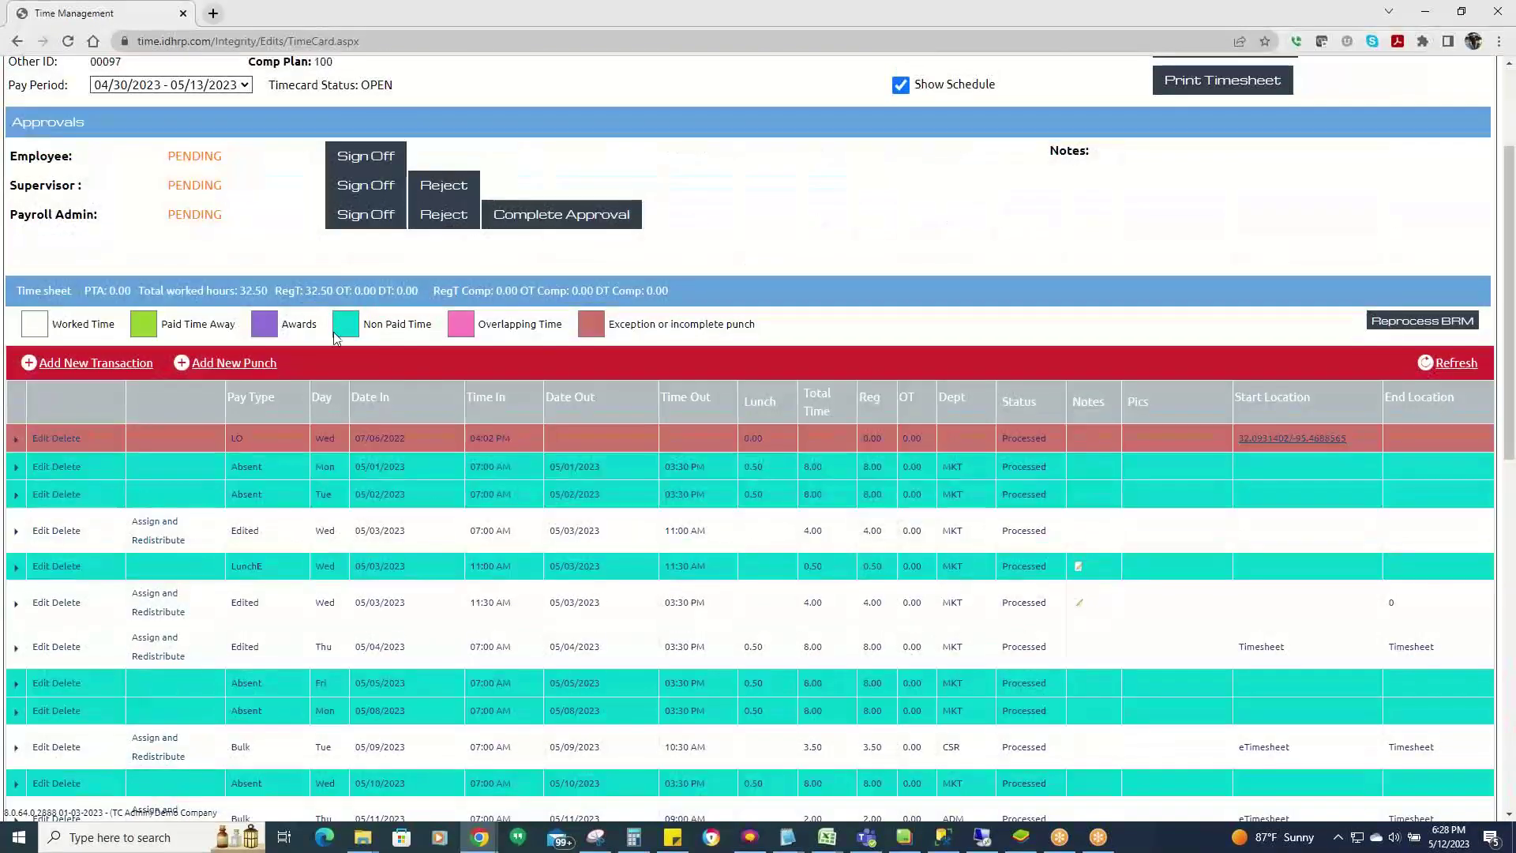
scroll(464, 633, "down", 6)
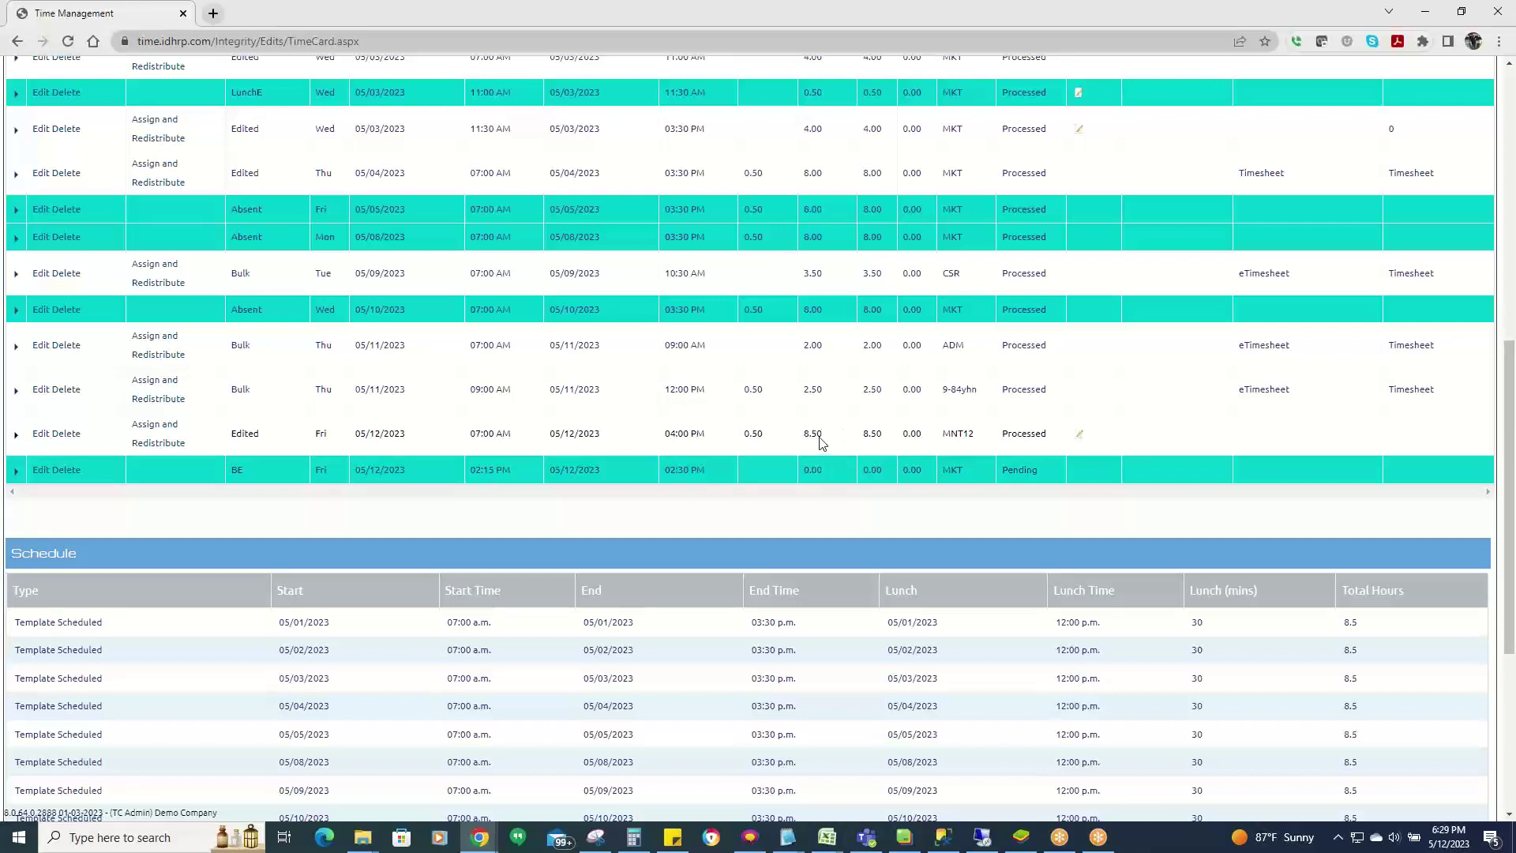
scroll(763, 457, "up", 3)
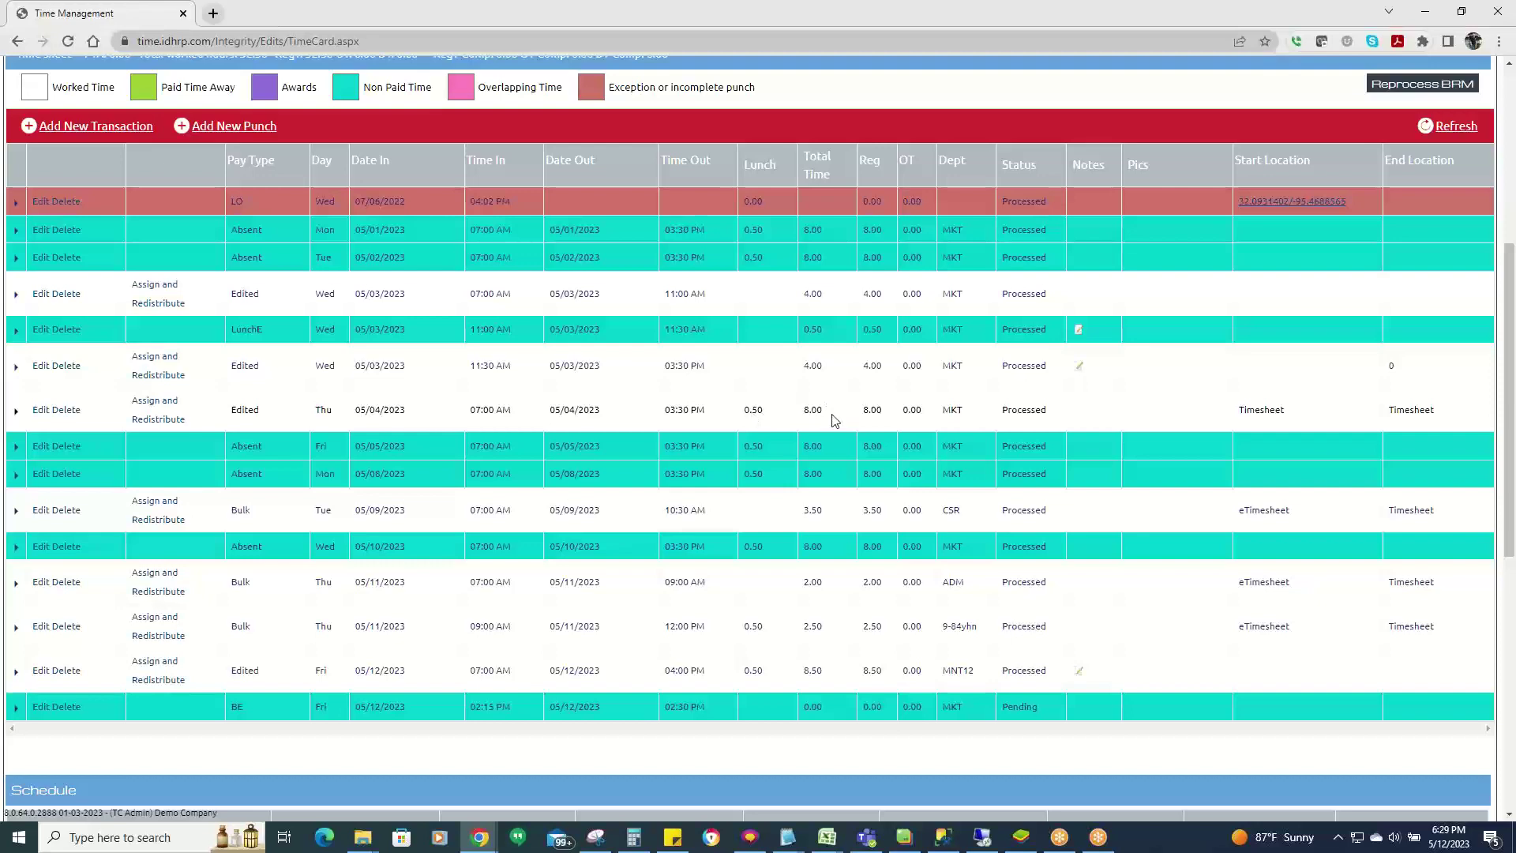
scroll(775, 569, "down", 3)
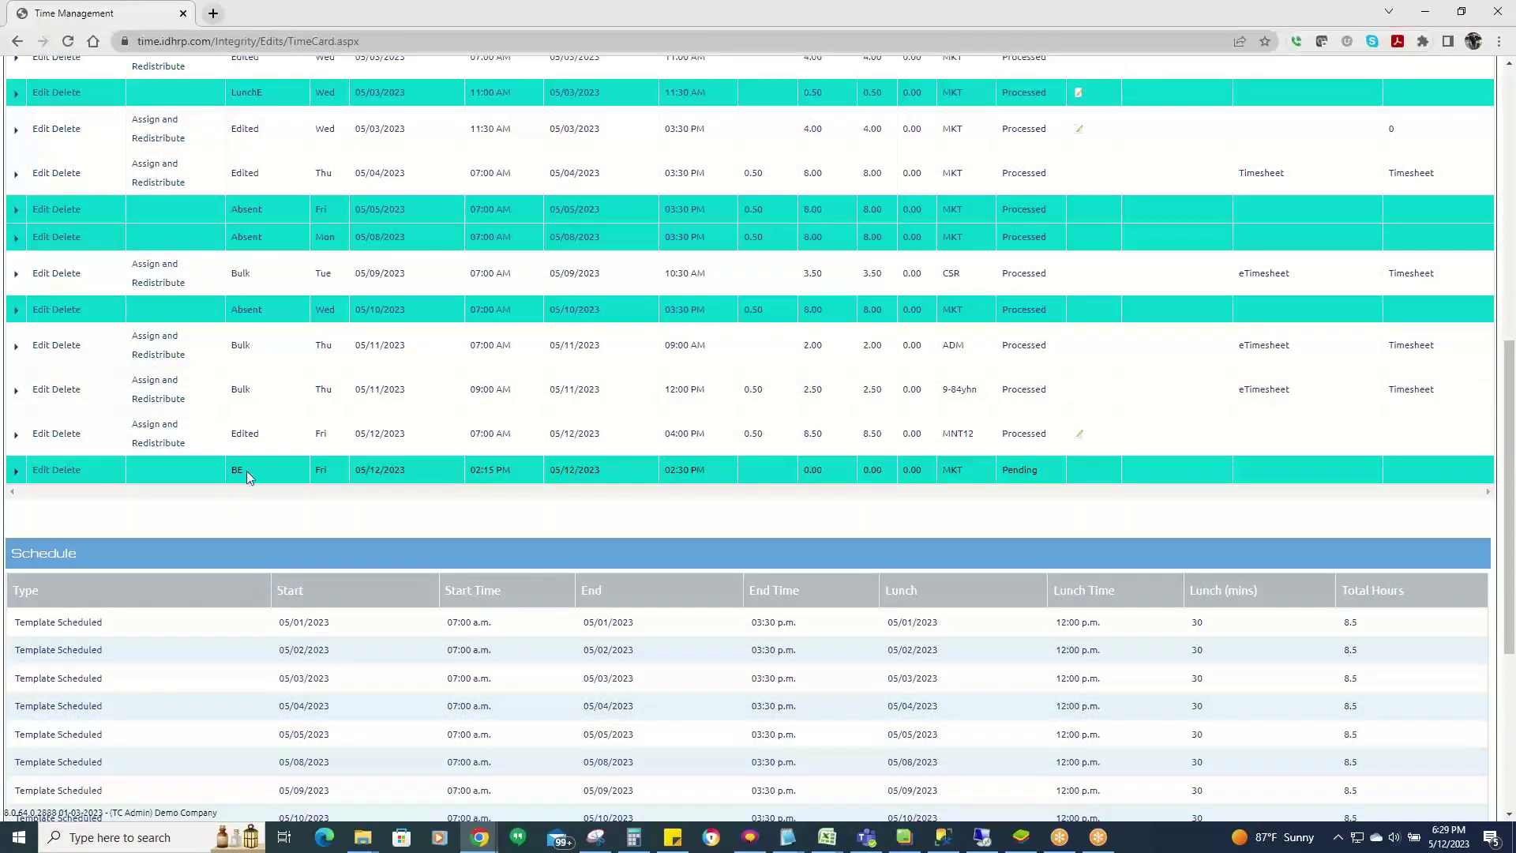
scroll(339, 481, "up", 7)
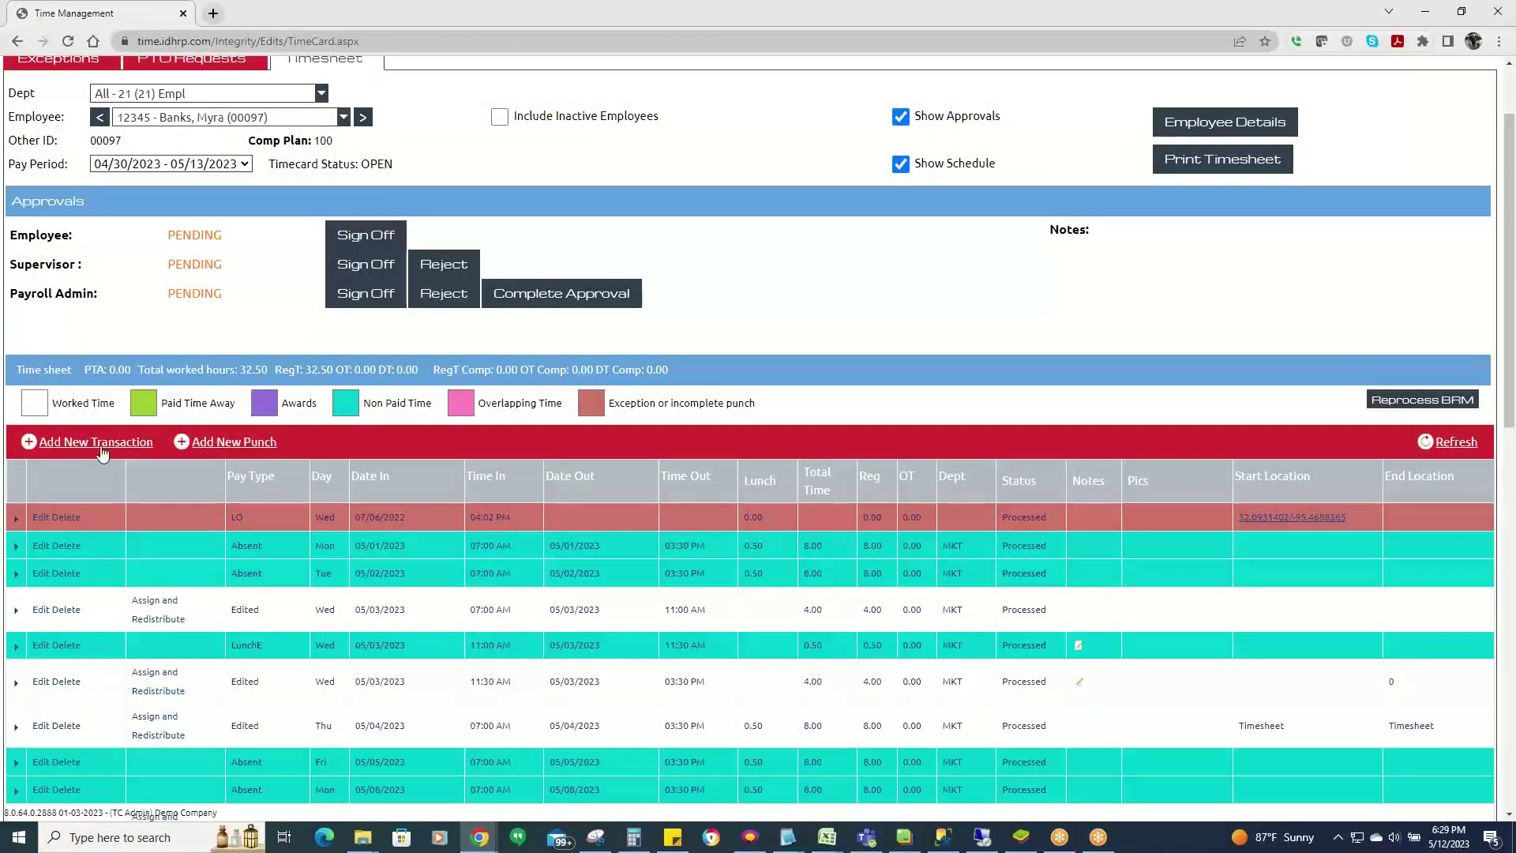
left_click(101, 447)
left_click(568, 318)
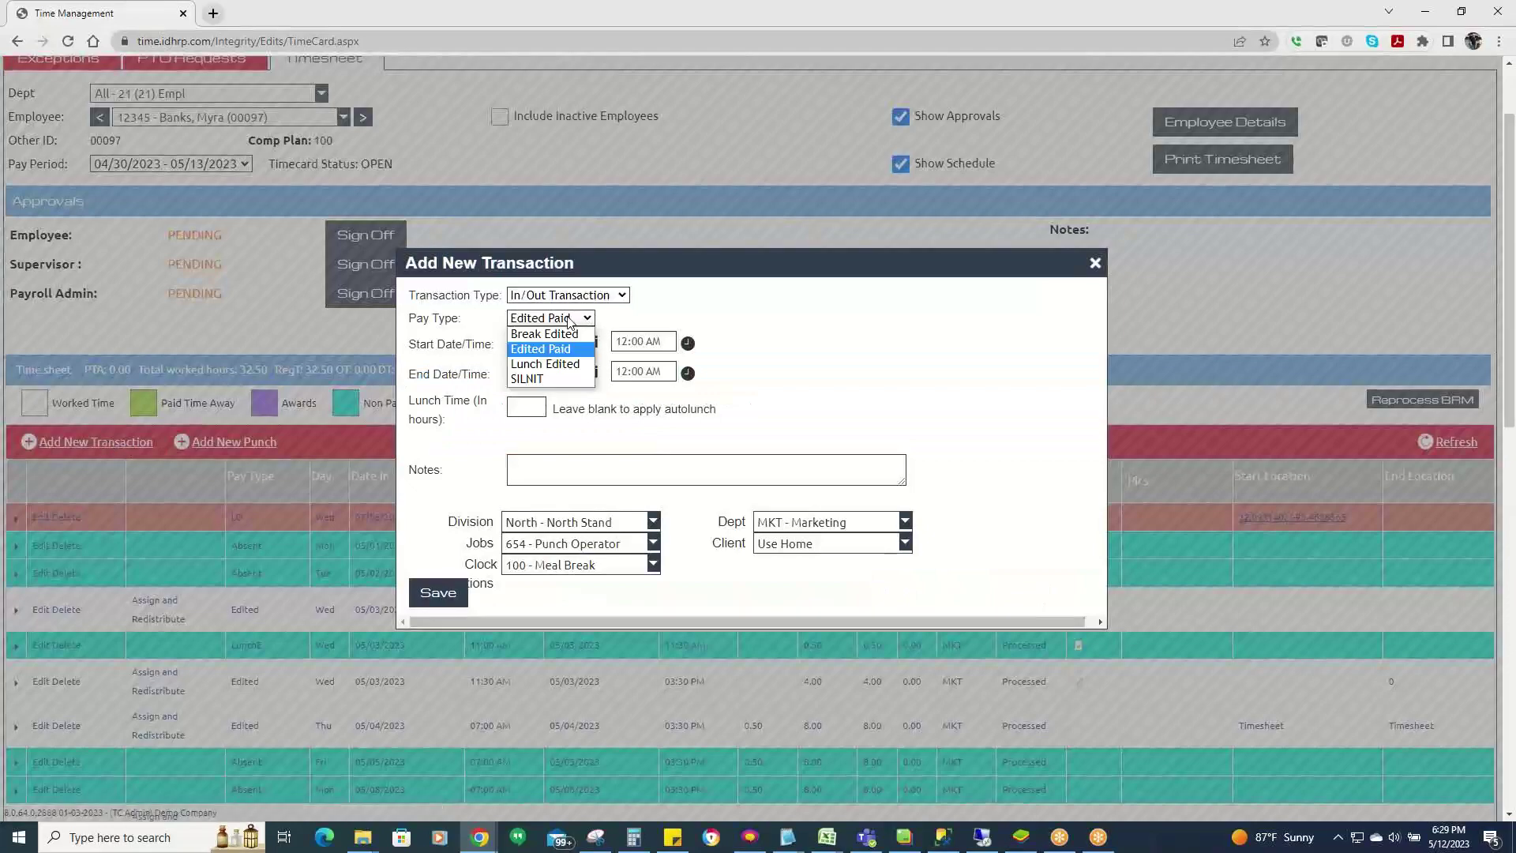
left_click(552, 365)
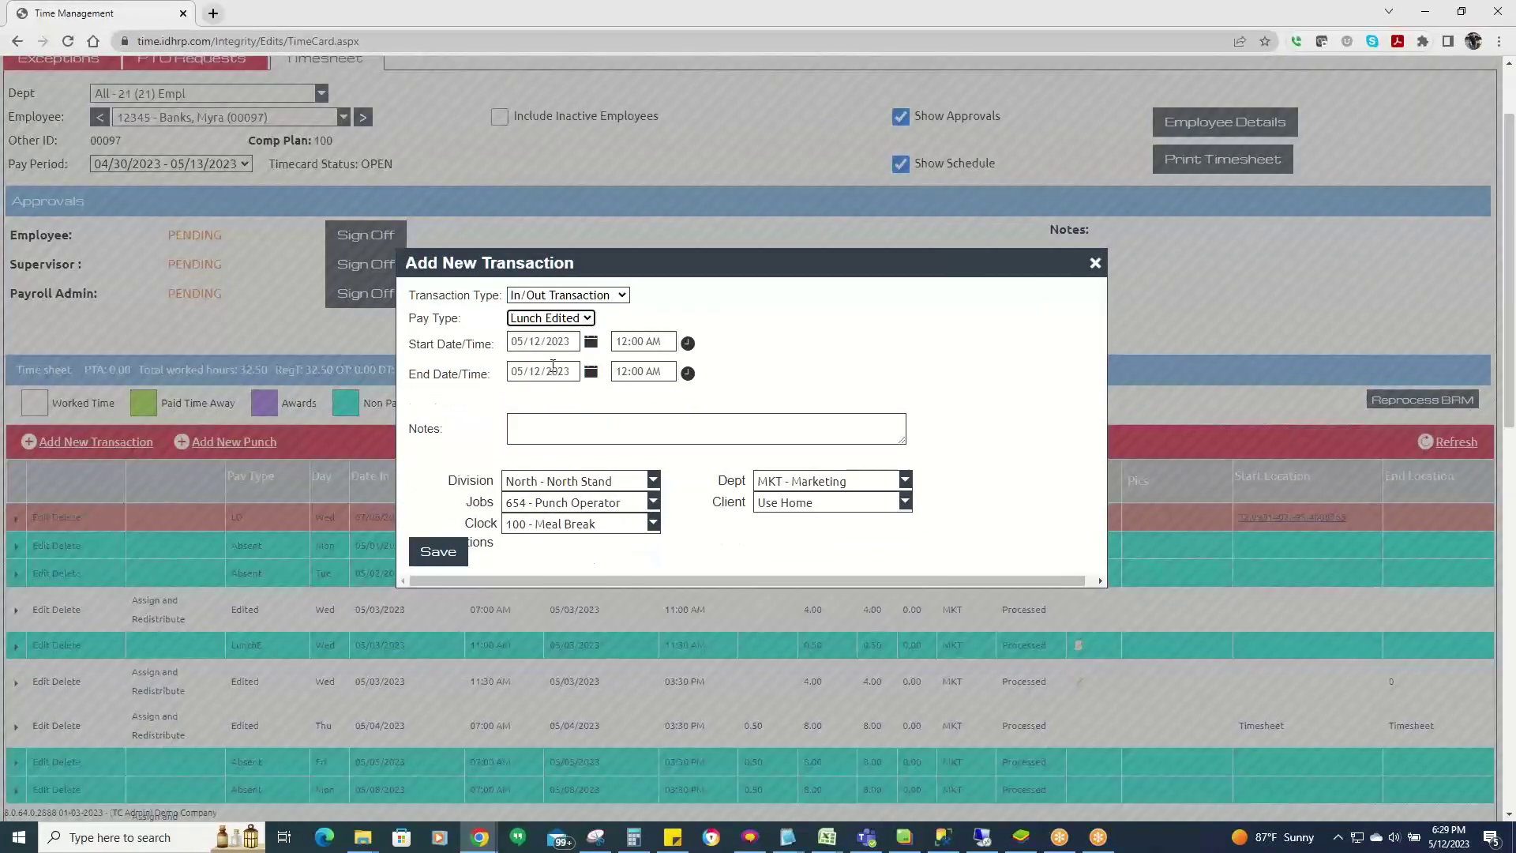
Set the lunch transaction's start time to 11:30 AM and its date to 05/04/2023.
scroll(874, 585, "down", 1)
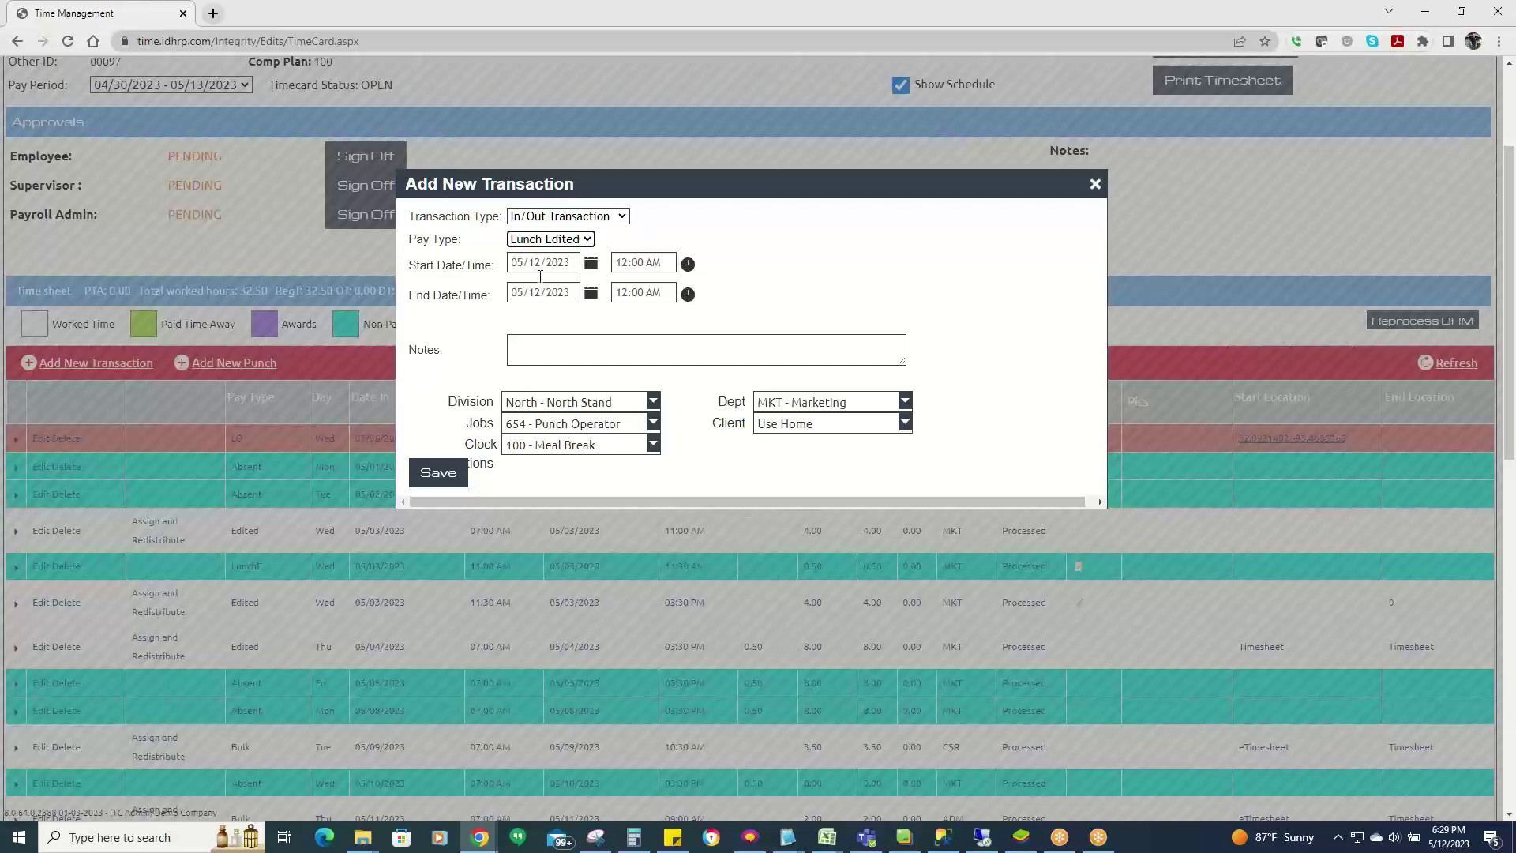
left_click(634, 264)
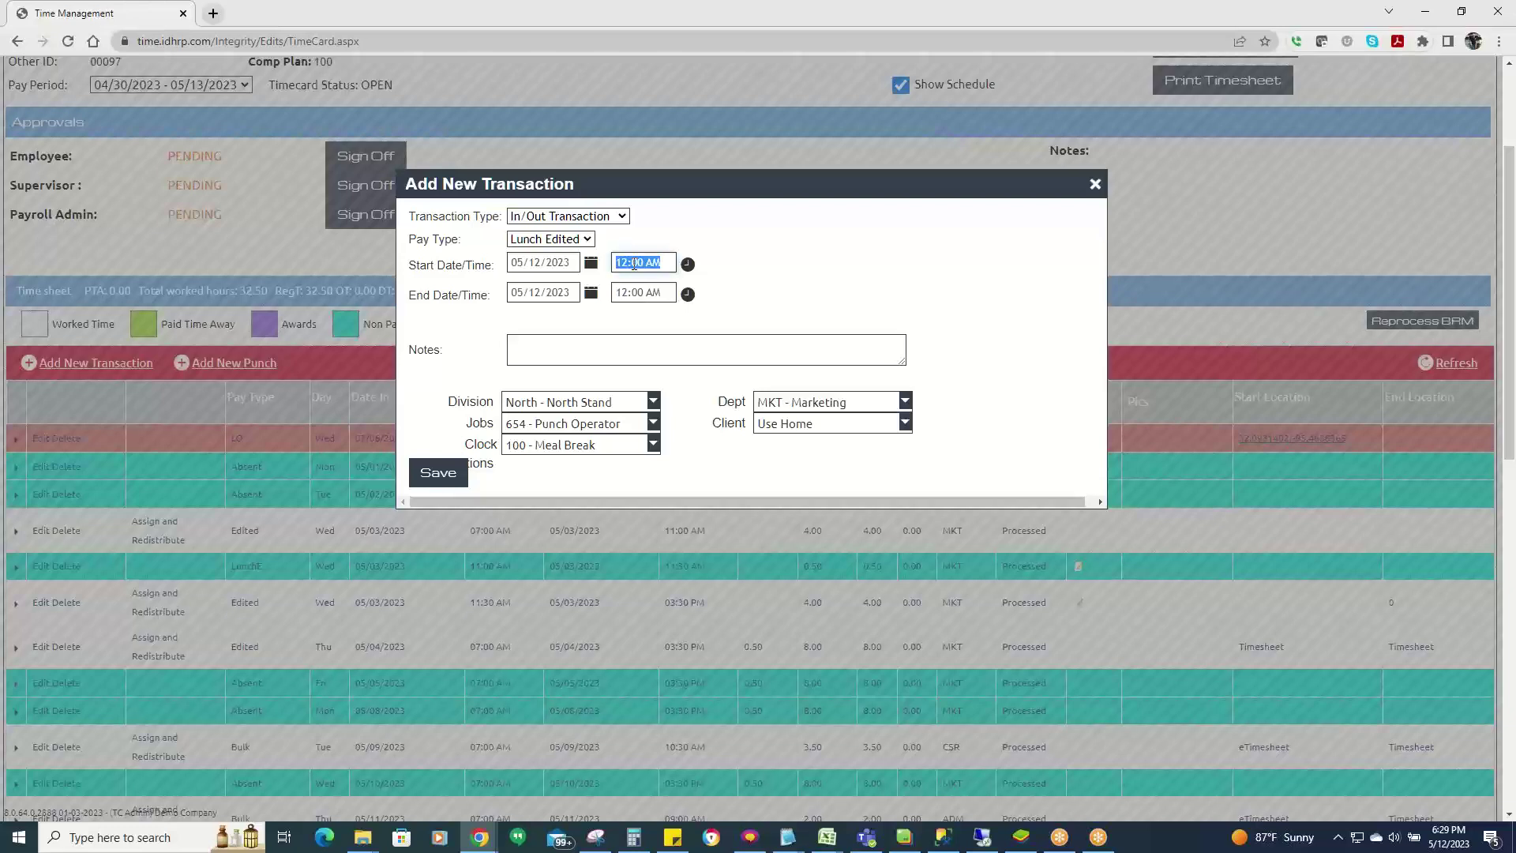
type("1130")
left_click(591, 263)
left_click(492, 340)
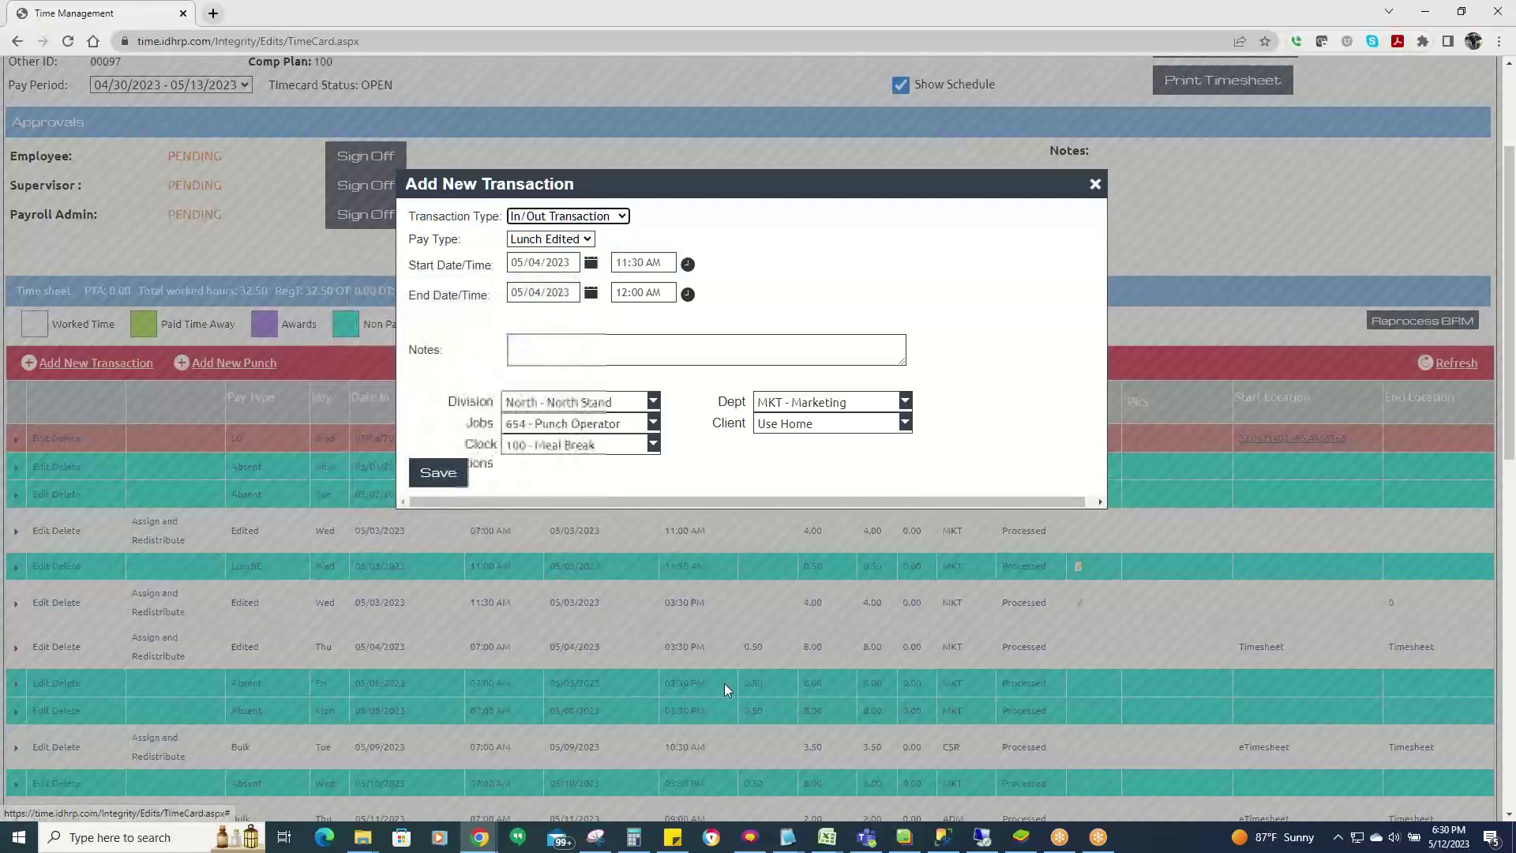
Set the lunch transaction's end time to 12:00 PM and save it.
left_click(669, 296)
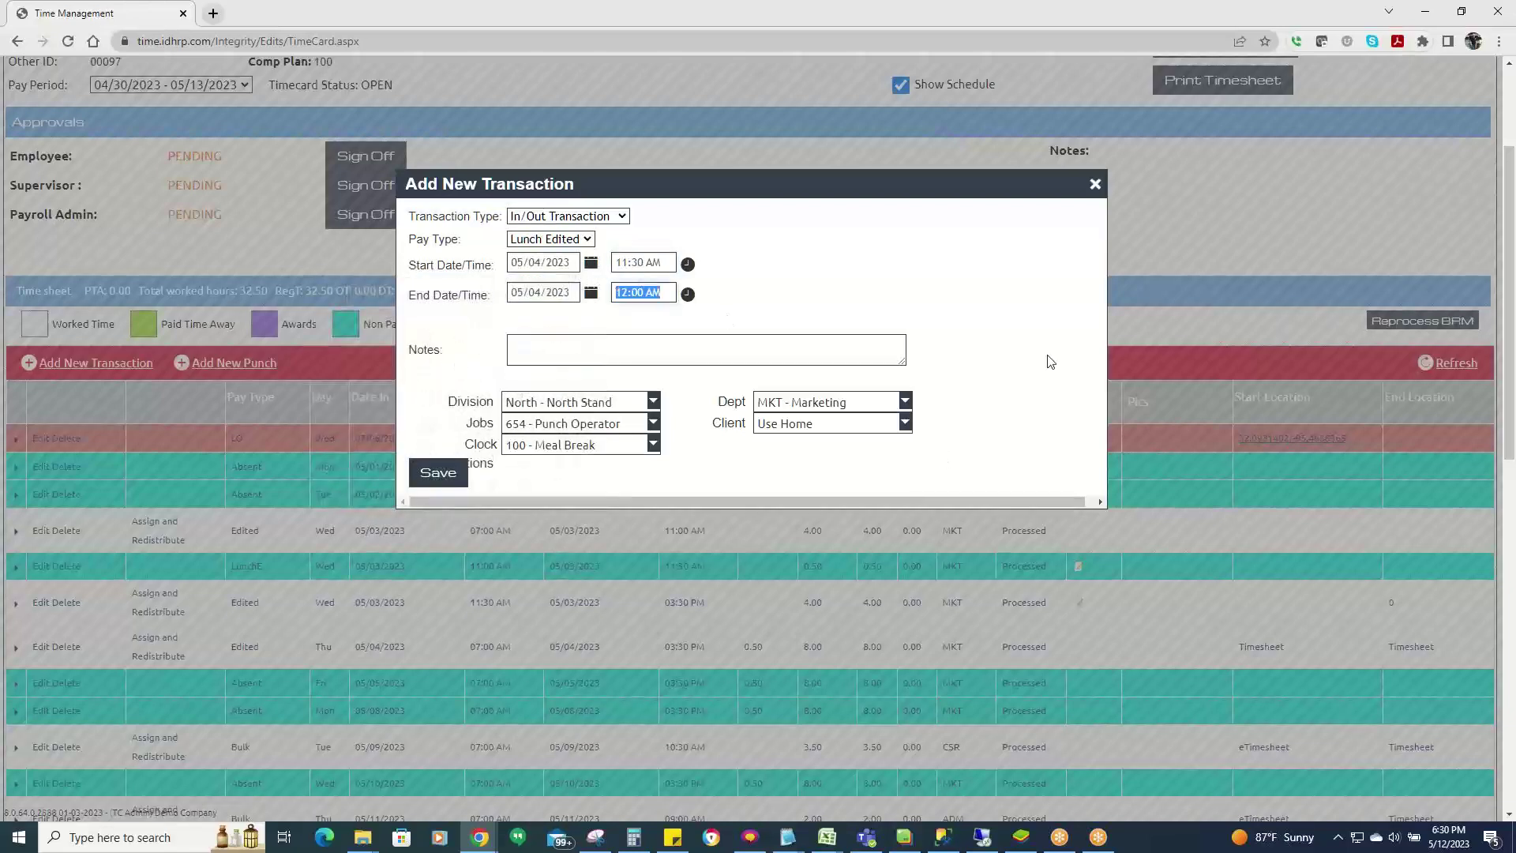
type("1100")
key("BackSpace")
key("BackSpace")
type("200")
left_click(877, 283)
left_click(438, 473)
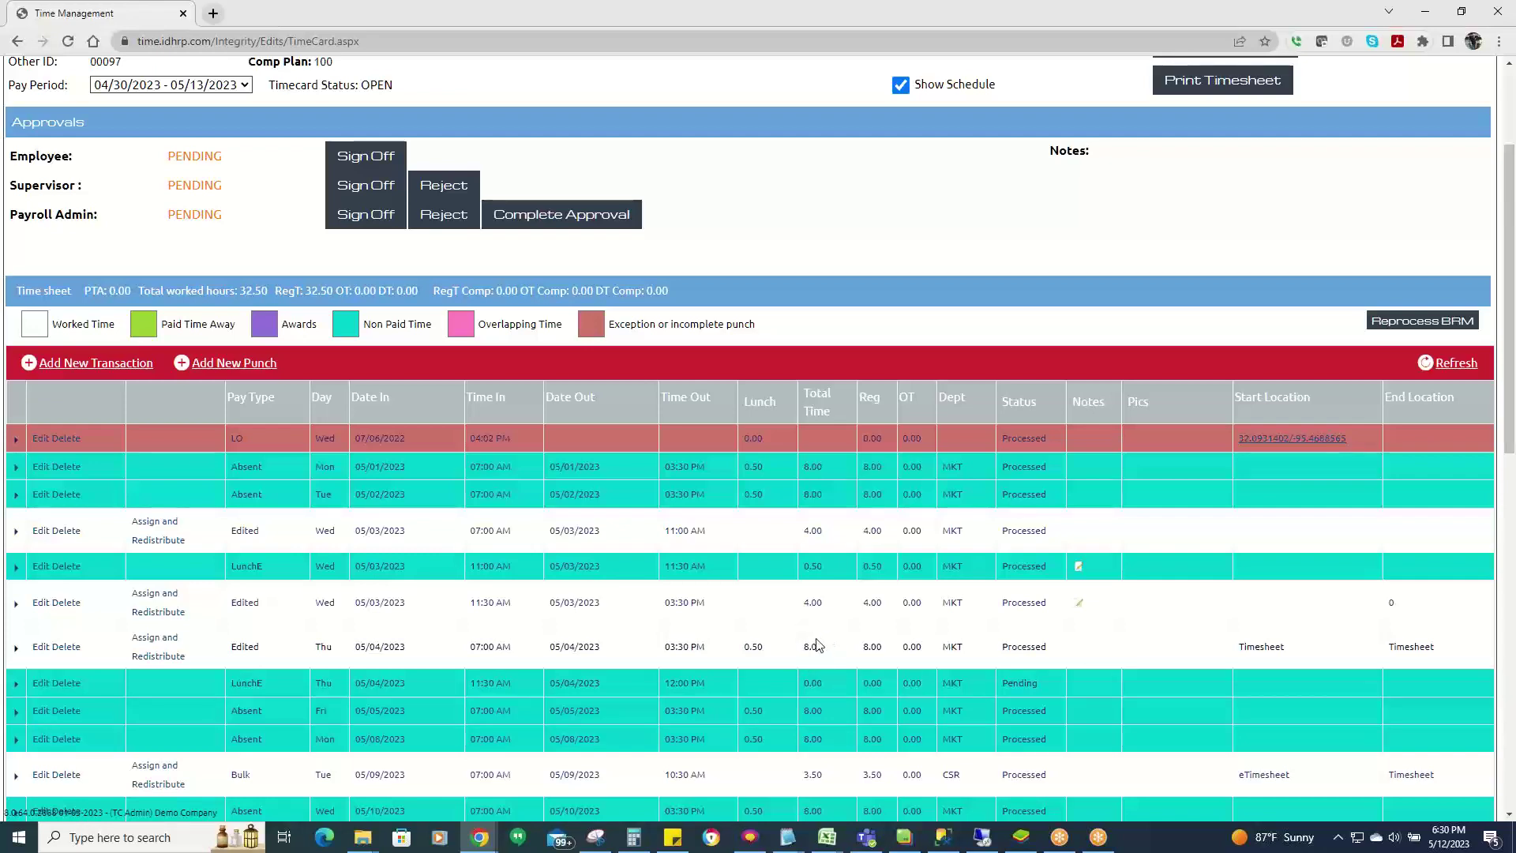
Start a new Unpaid Time transaction with the Leave without pay pay type.
scroll(813, 655, "down", 5)
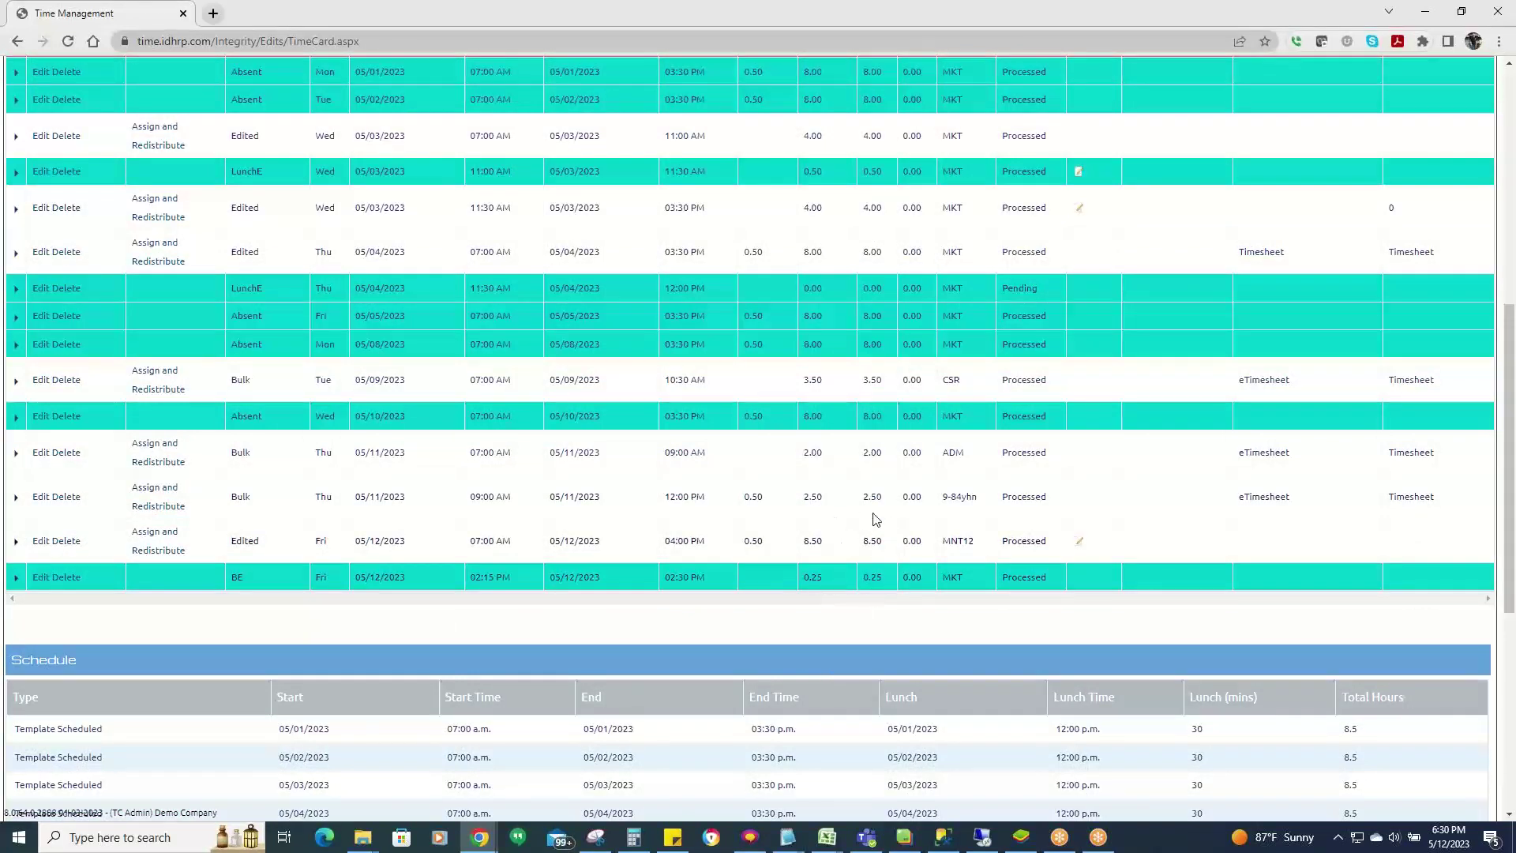
scroll(845, 549, "up", 4)
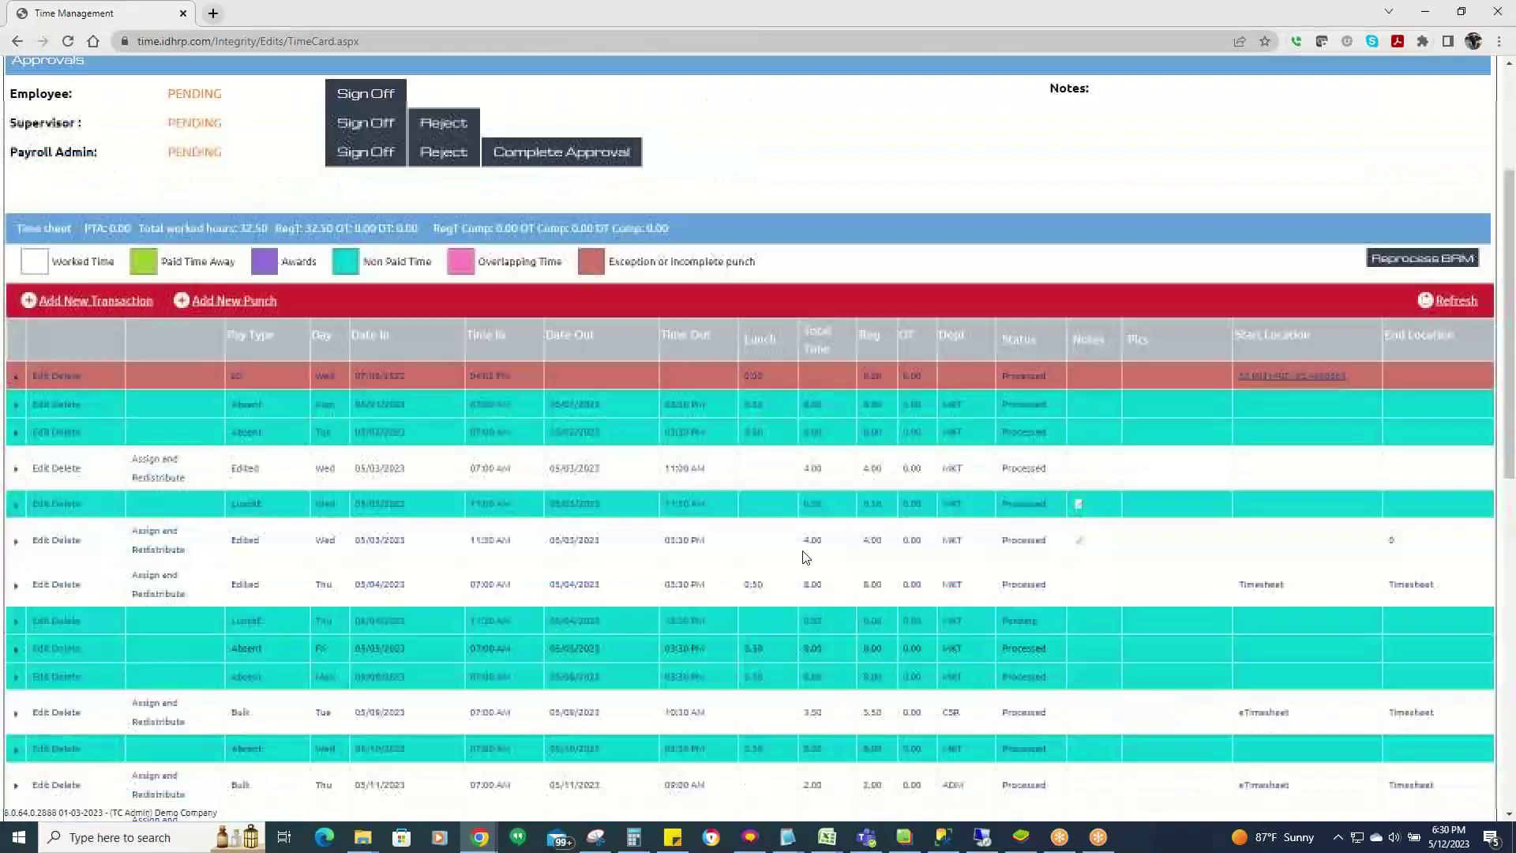
scroll(805, 557, "up", 1)
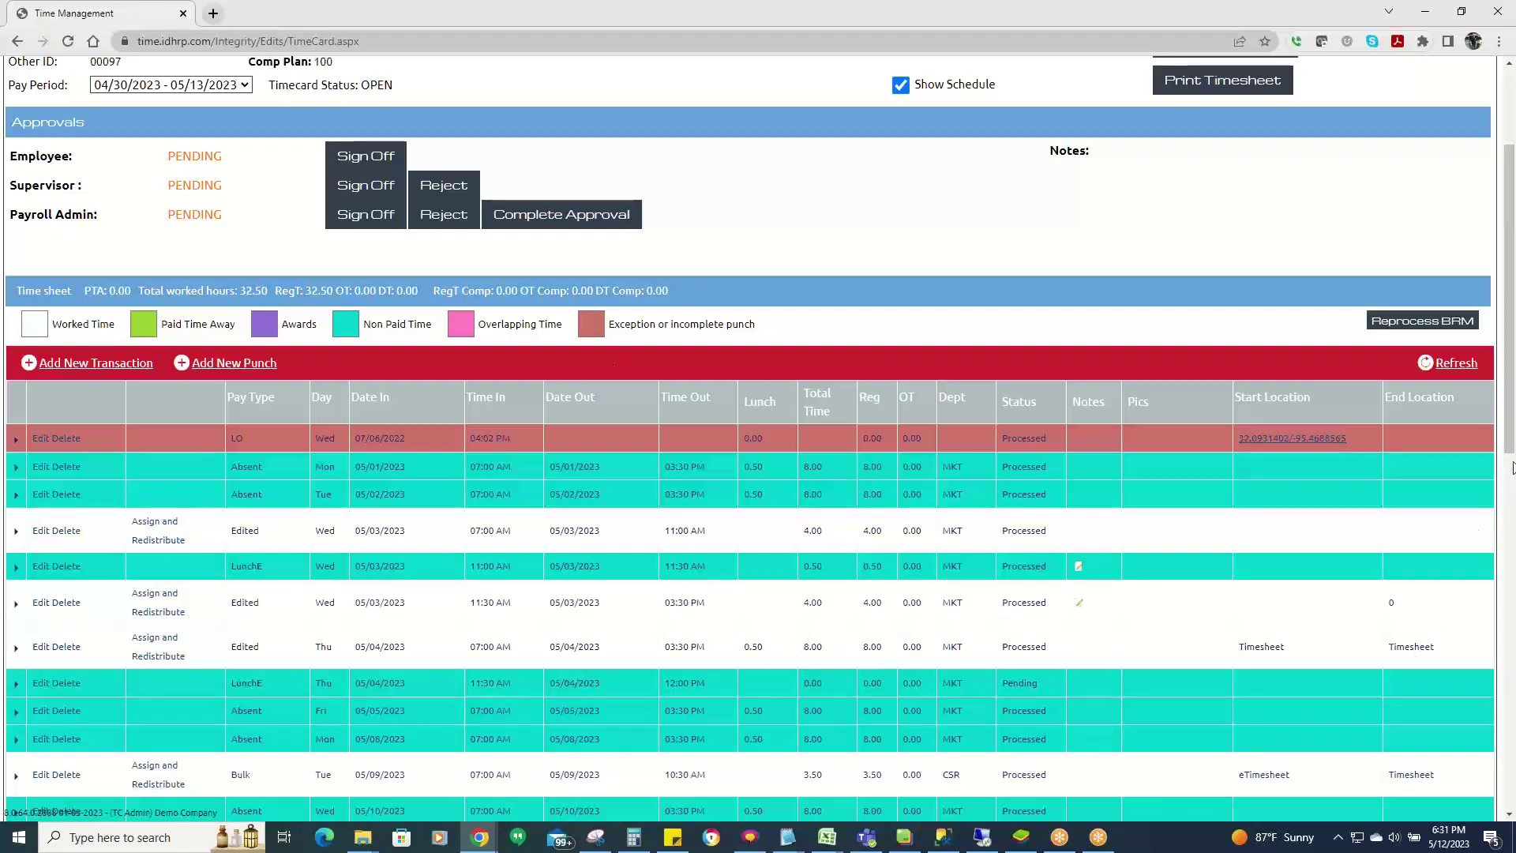
scroll(422, 537, "up", 3)
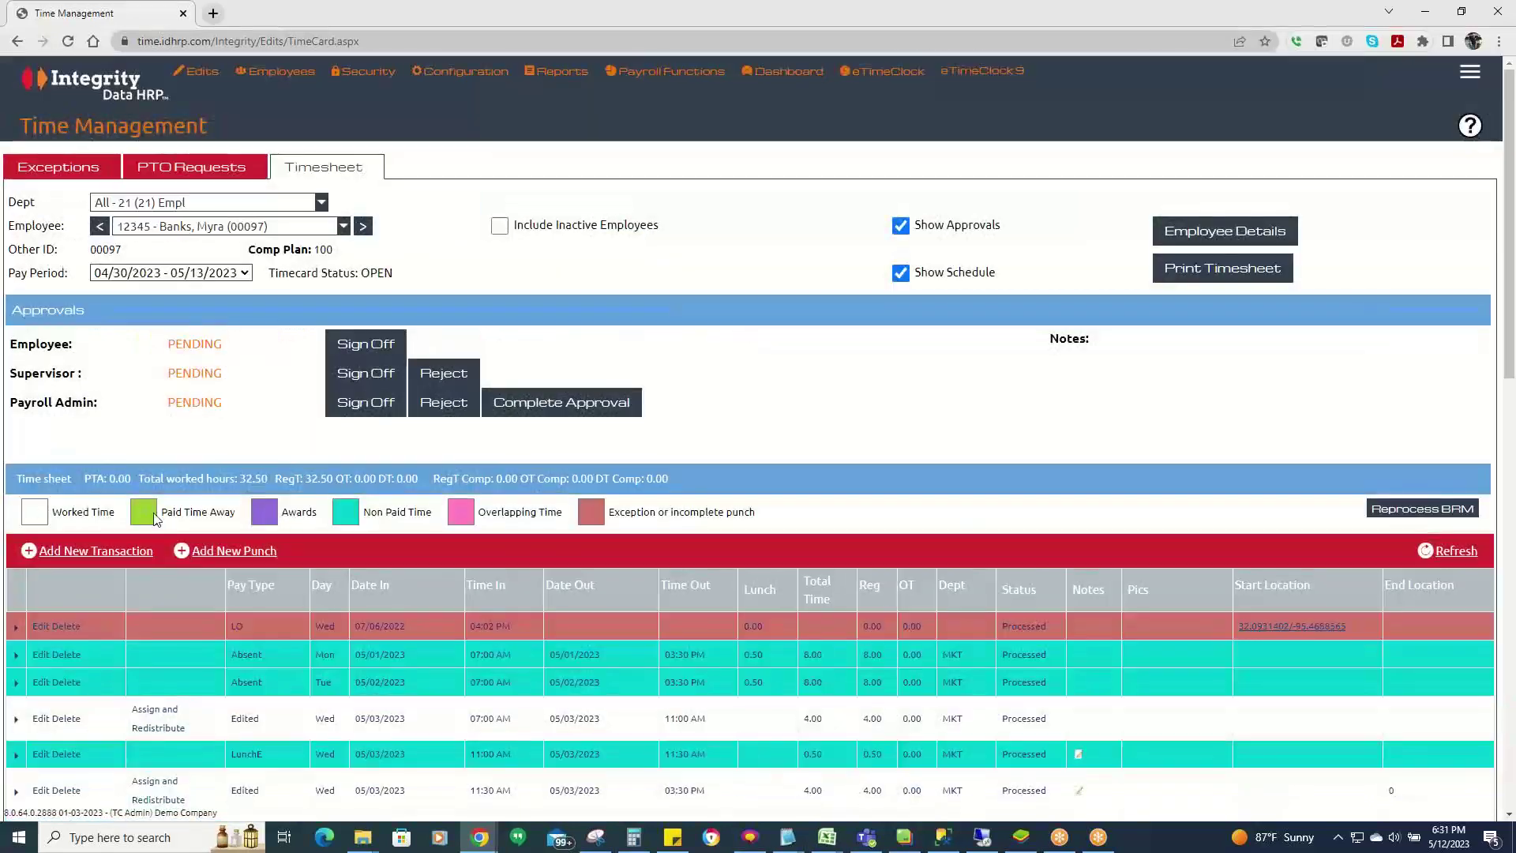
left_click(91, 550)
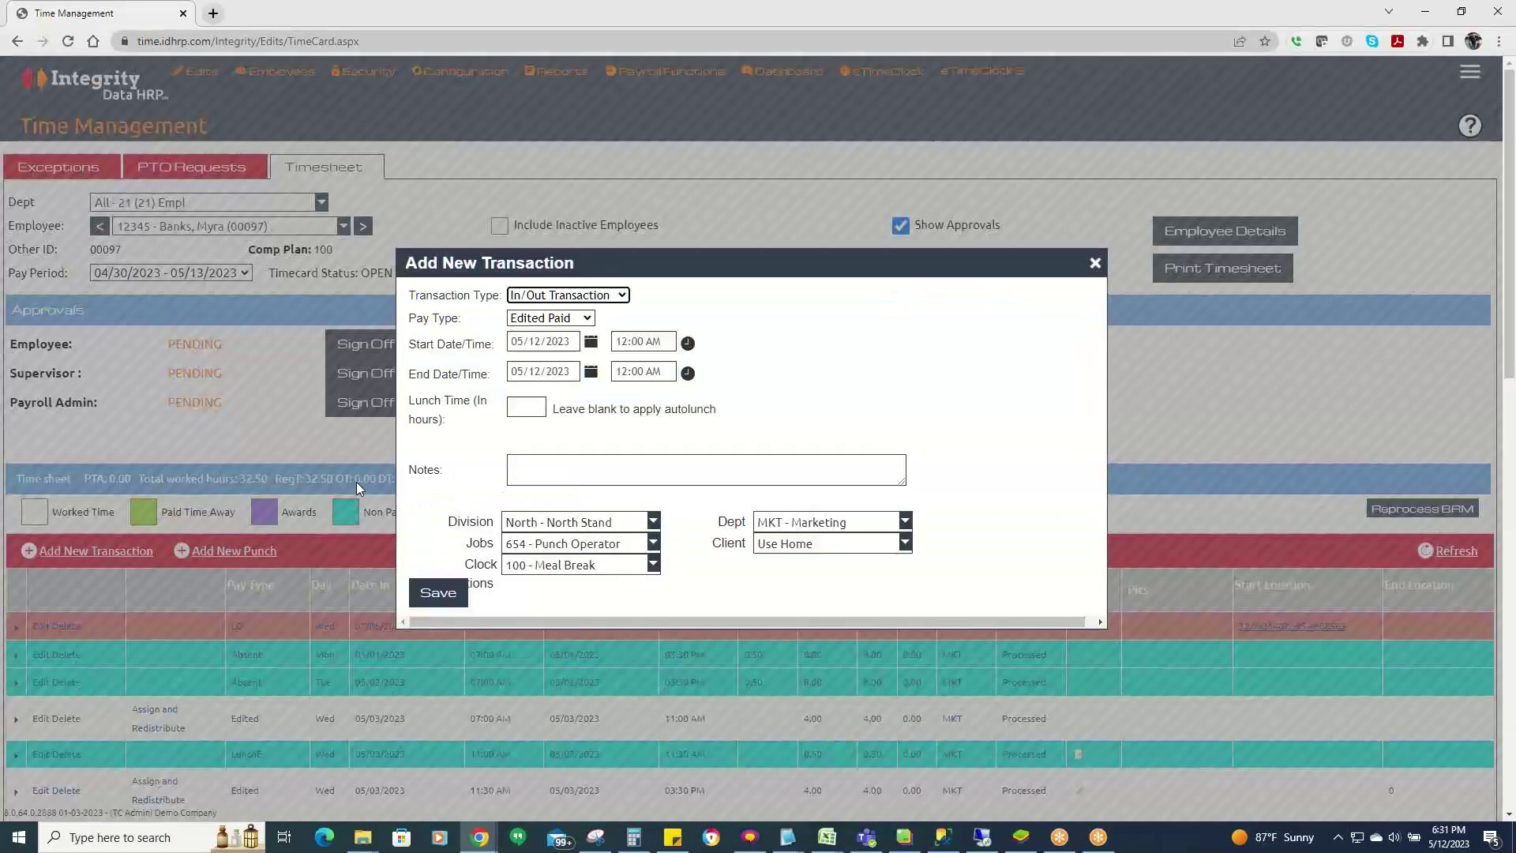
left_click(578, 297)
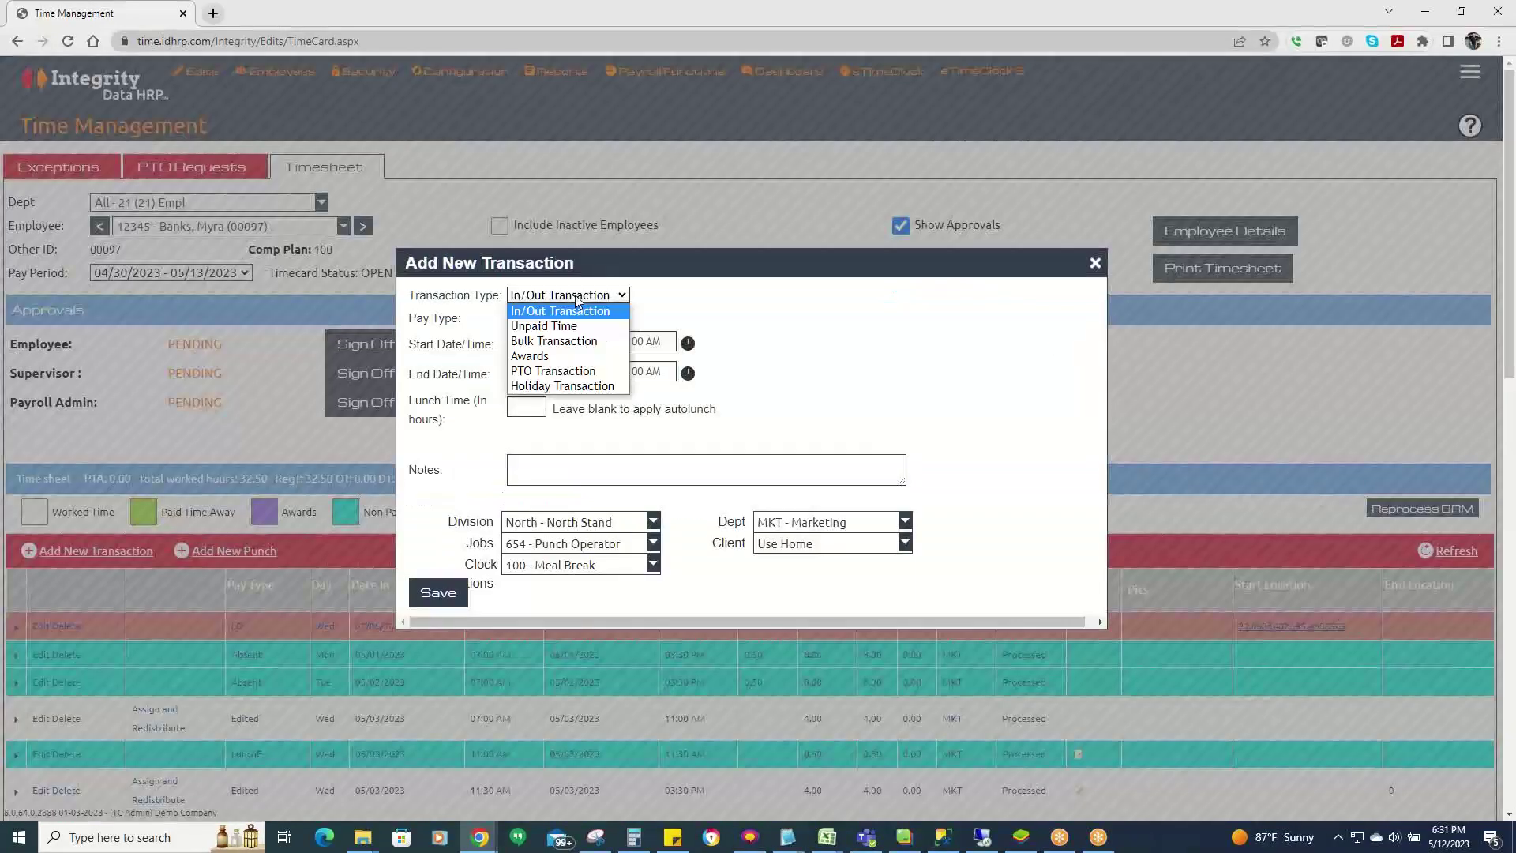
left_click(542, 331)
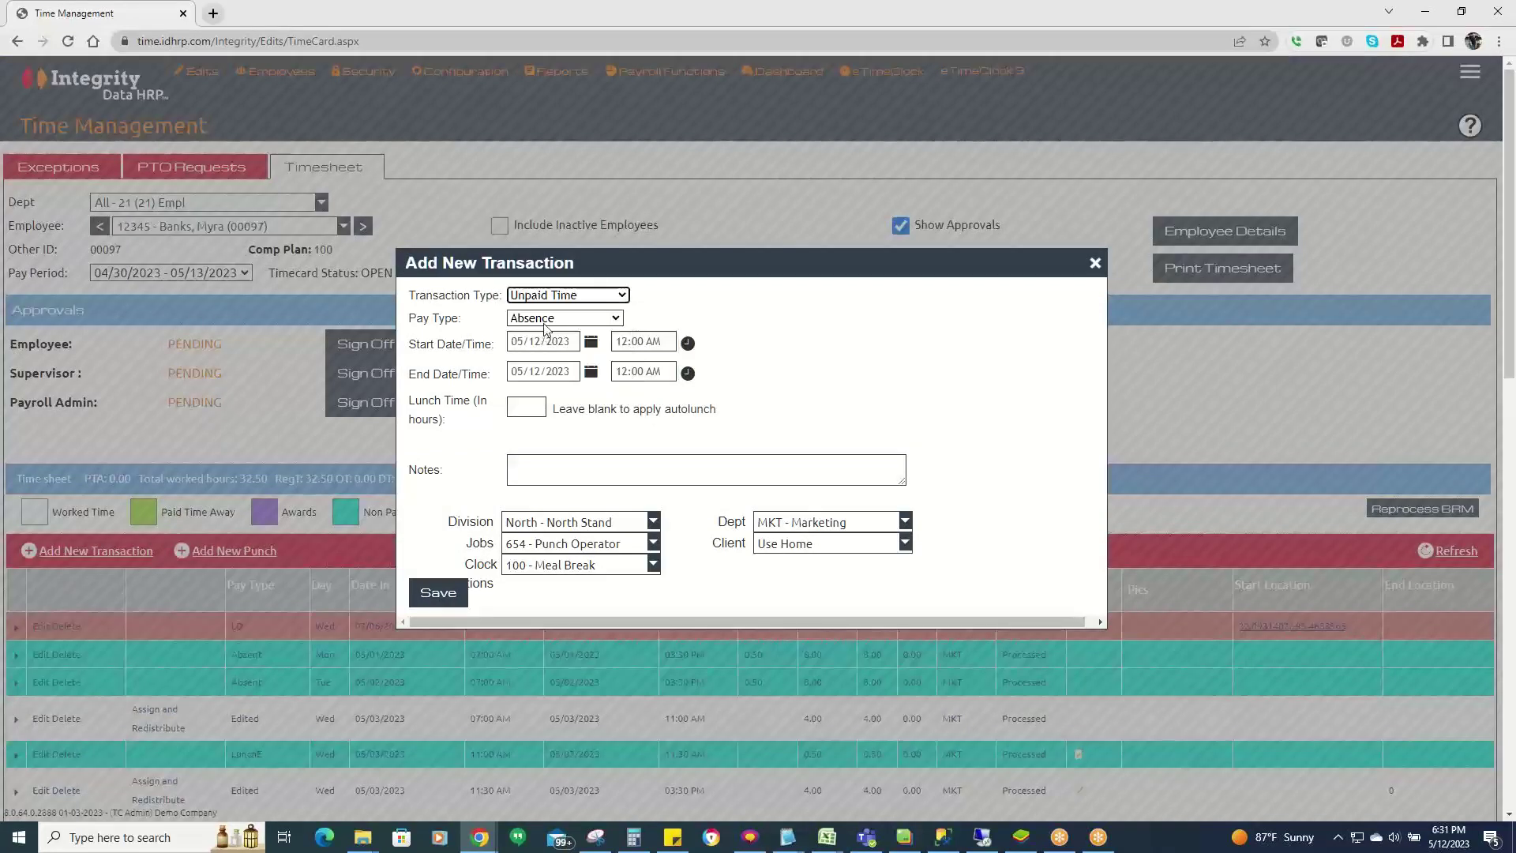
left_click(550, 320)
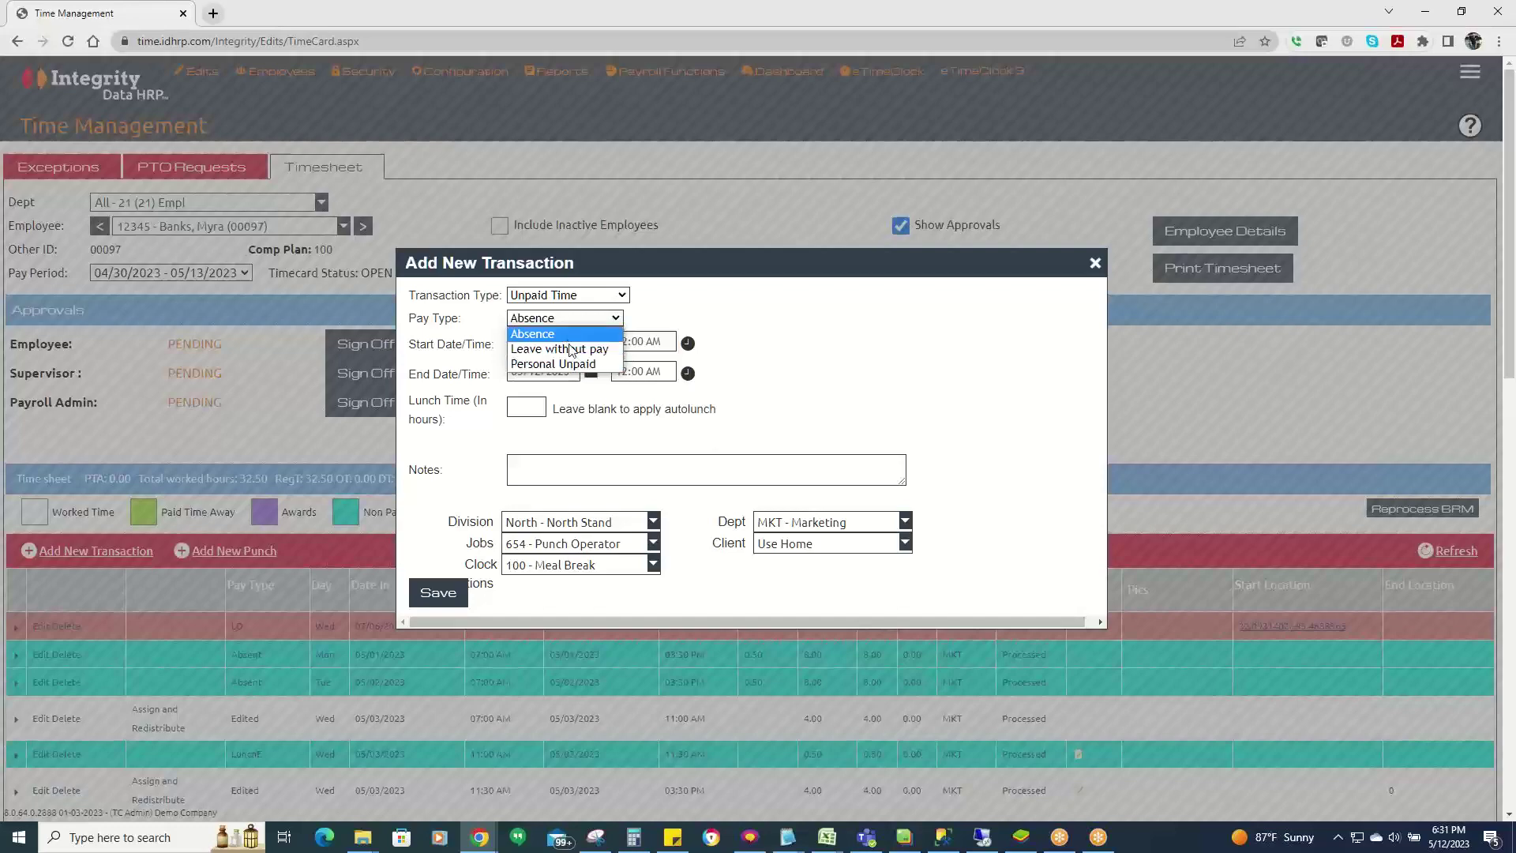
left_click(562, 348)
Set the unpaid leave to 05/08/2023 from 07:00 AM to 03:30 PM and open its notes for entry.
scroll(367, 698, "down", 5)
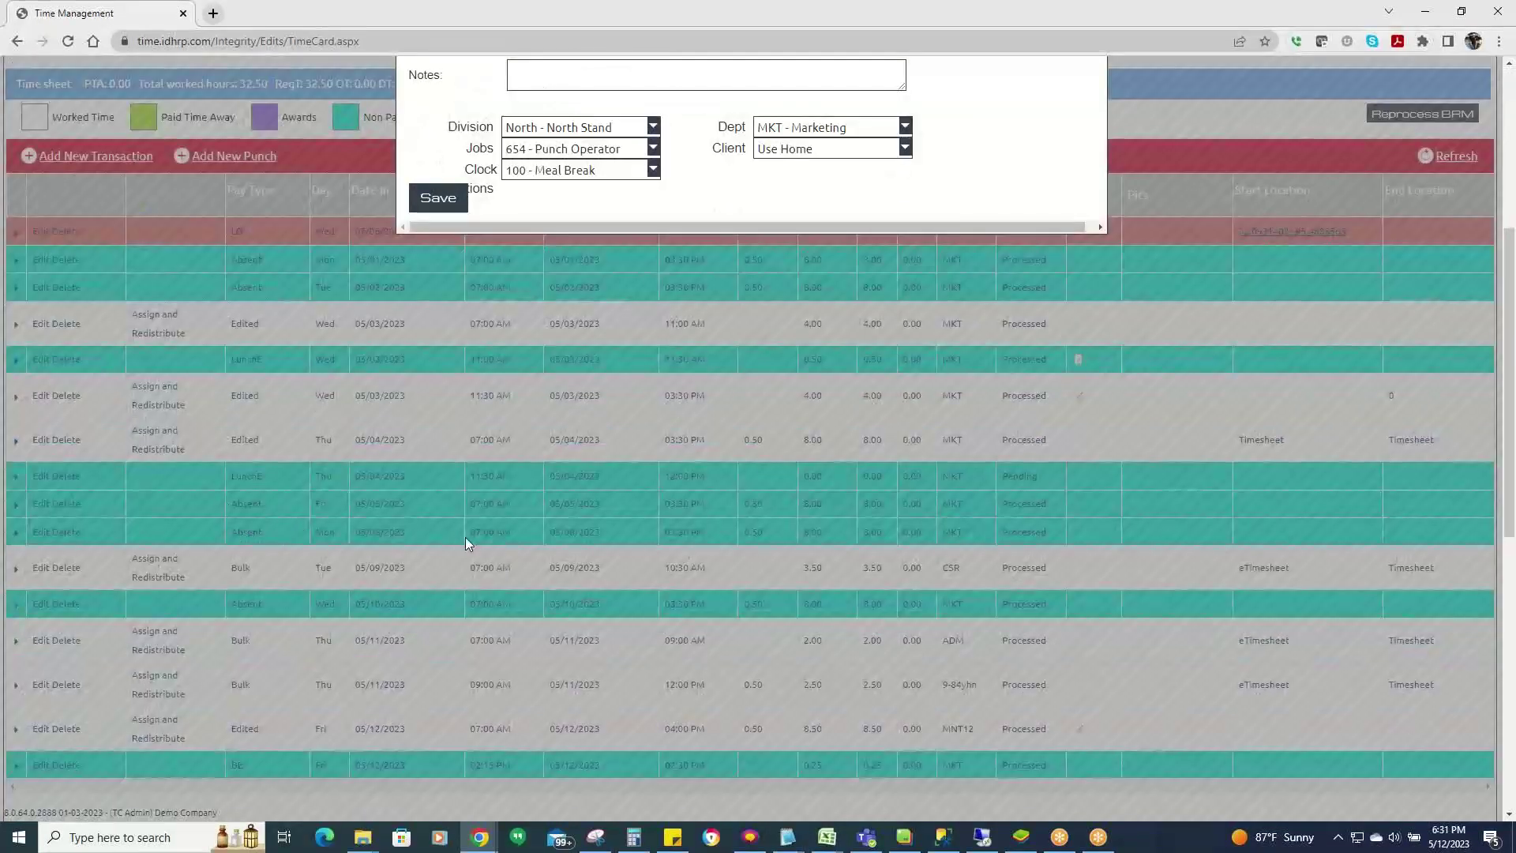
scroll(518, 531, "up", 4)
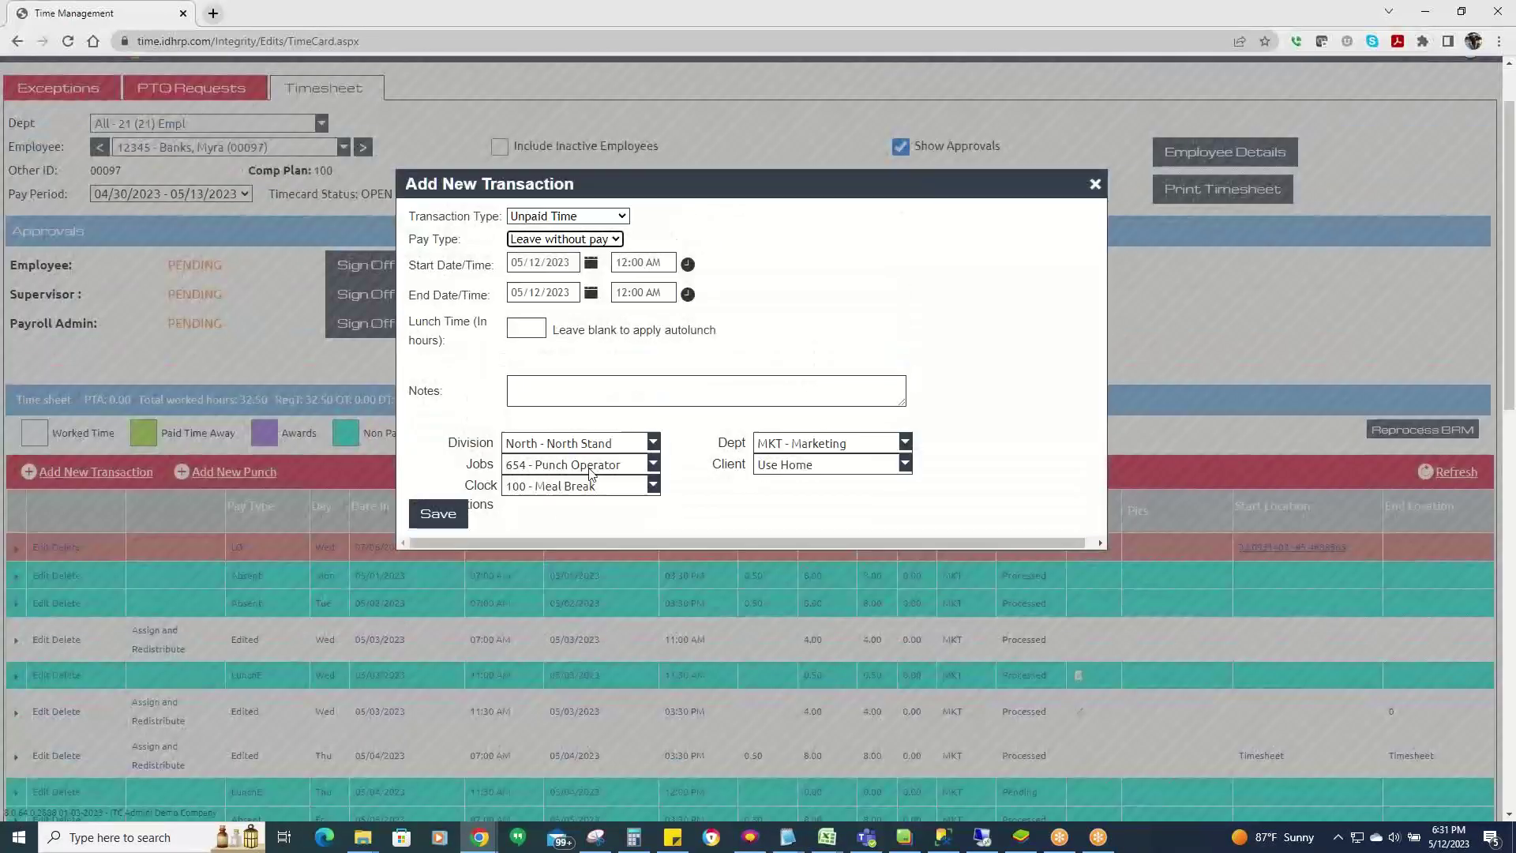
left_click(591, 262)
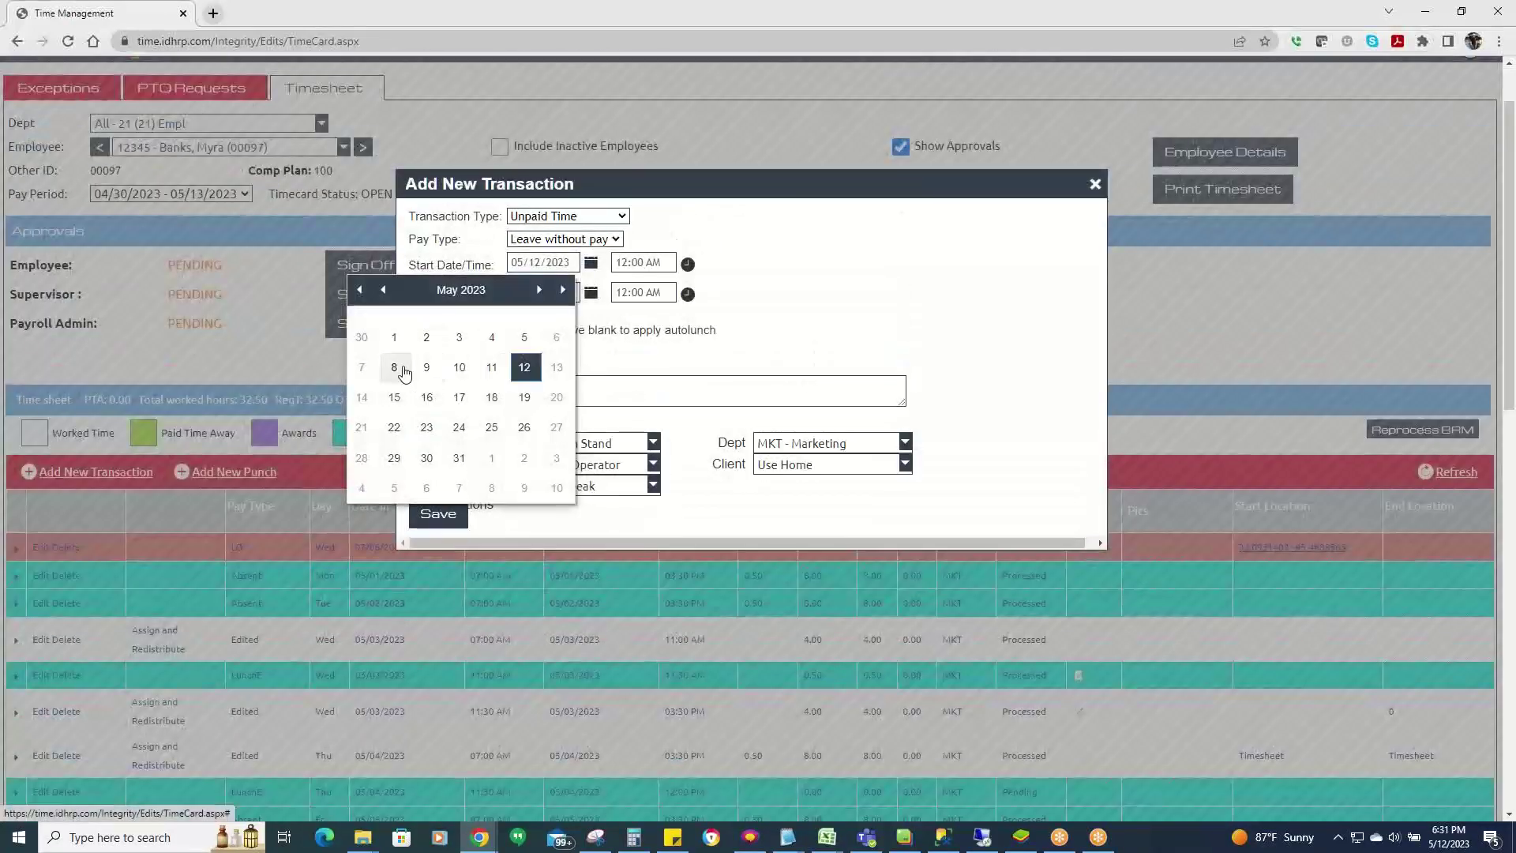
left_click(403, 366)
left_click(635, 265)
type("7")
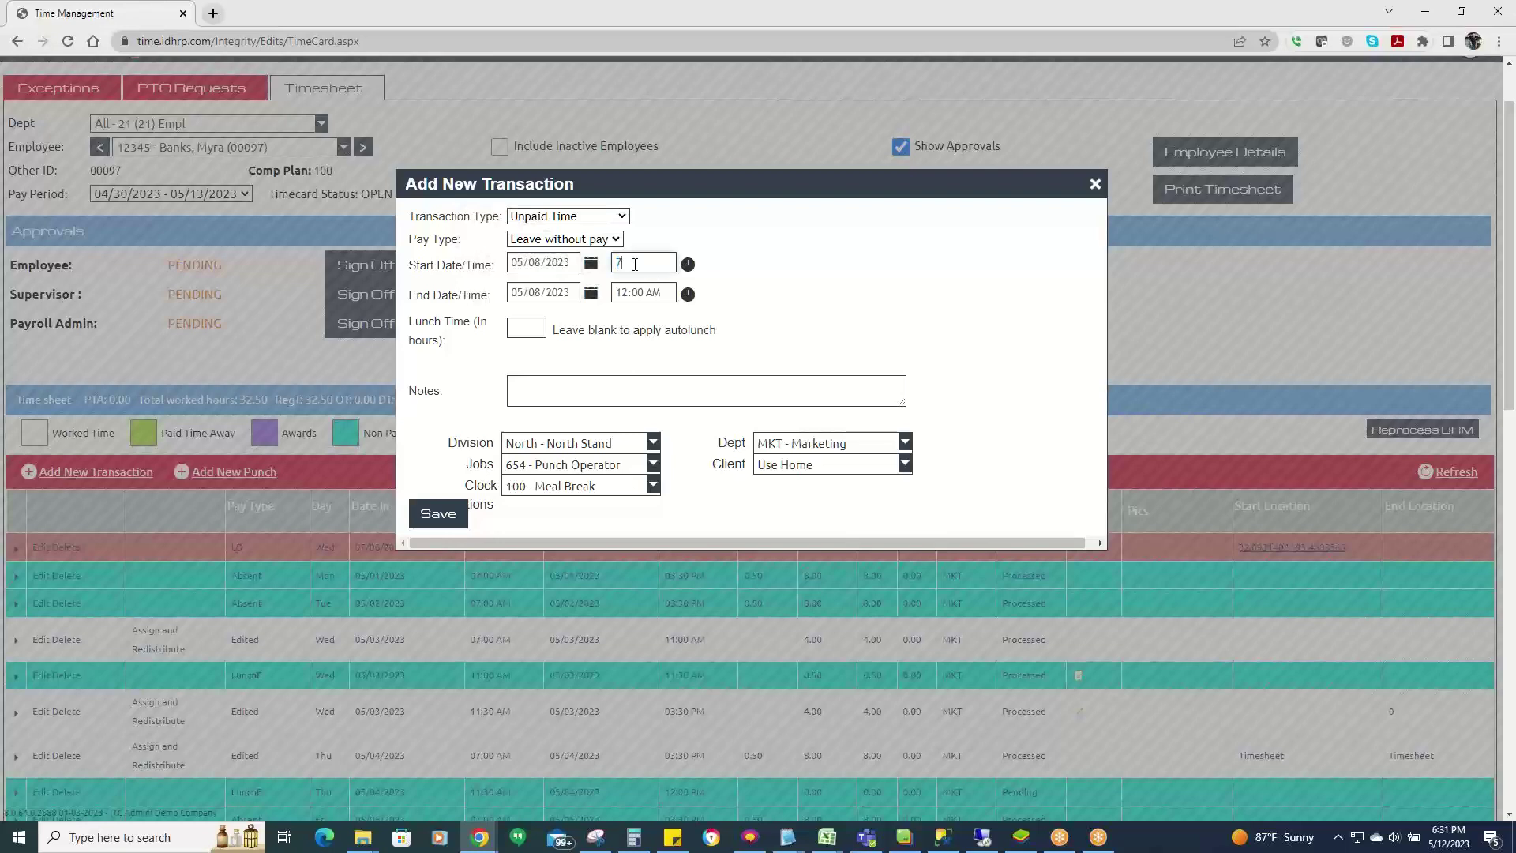
left_click(633, 287)
type("1530")
left_click(755, 318)
left_click(547, 390)
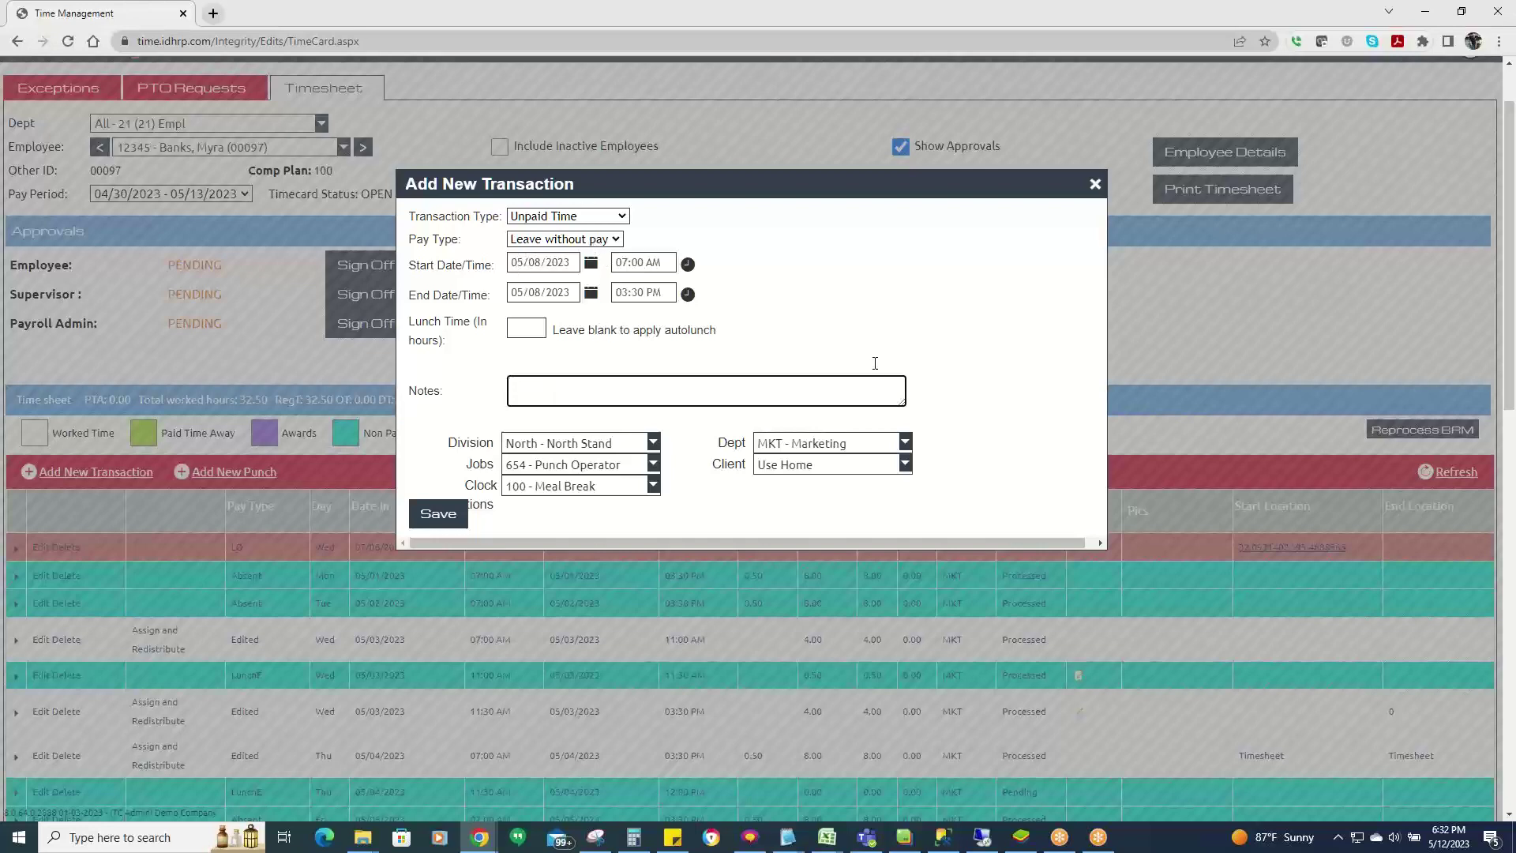
Add the note "Employee requested day for personal No PTO available" to the unpaid leave and save the transaction.
type("Employee requested day for personal")
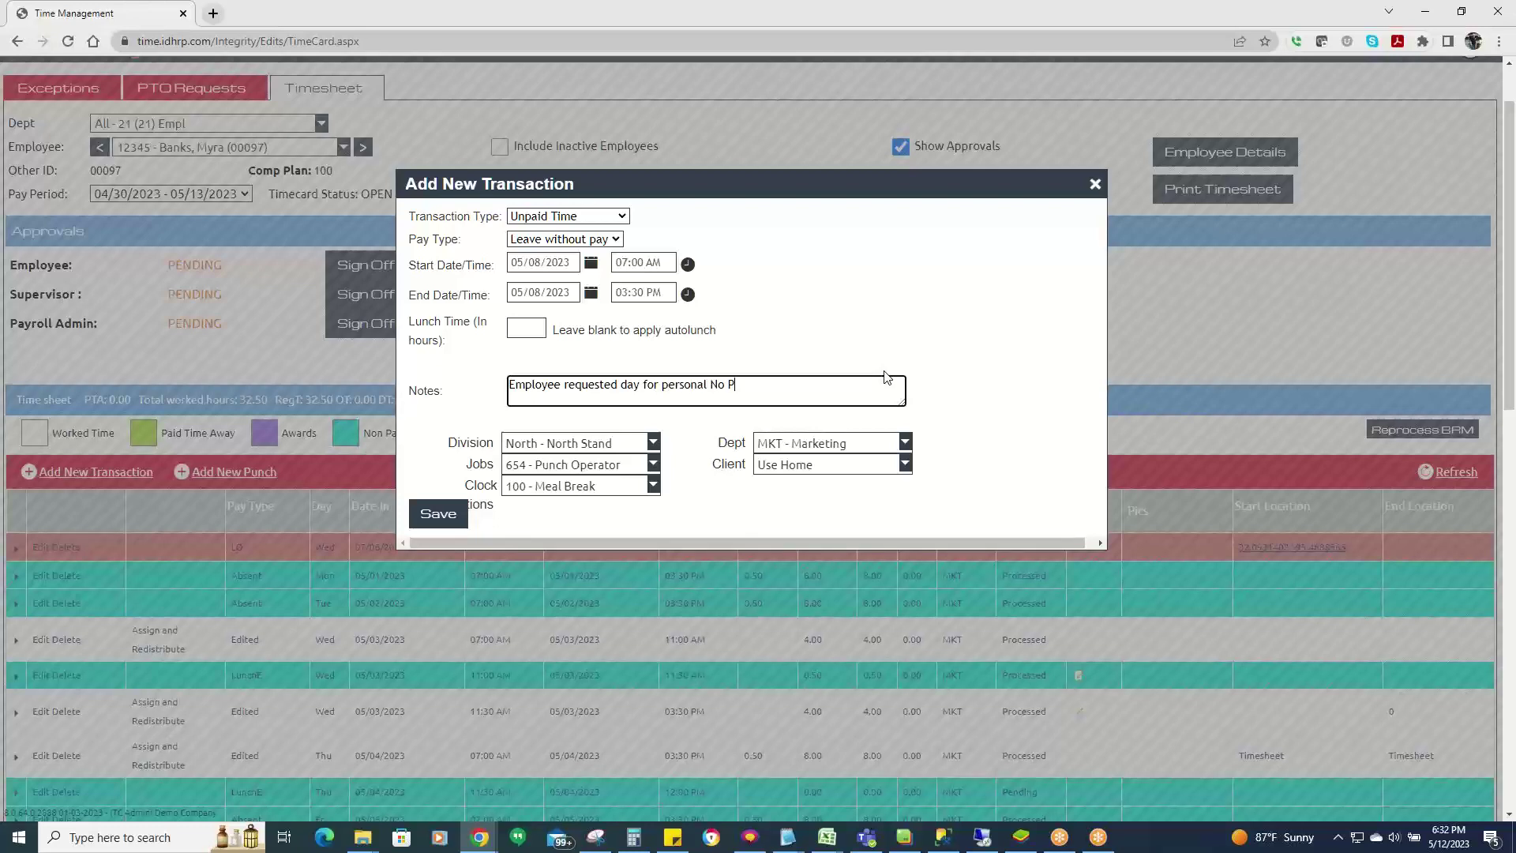
type("No PIO available")
left_click(439, 516)
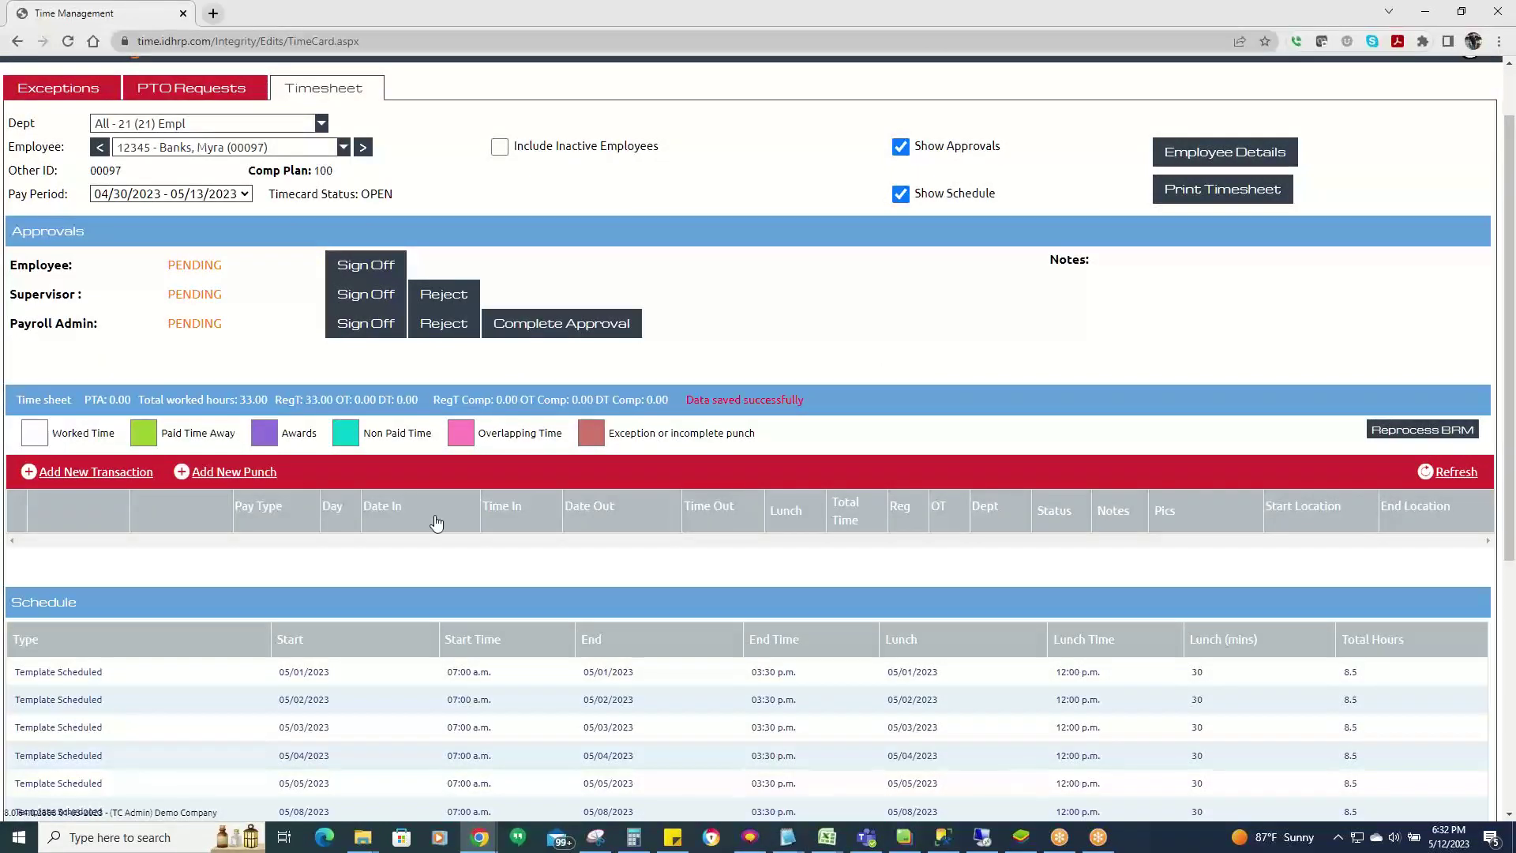
Start a new Awards transaction and set its start date to 05/02/2023.
scroll(269, 286, "down", 4)
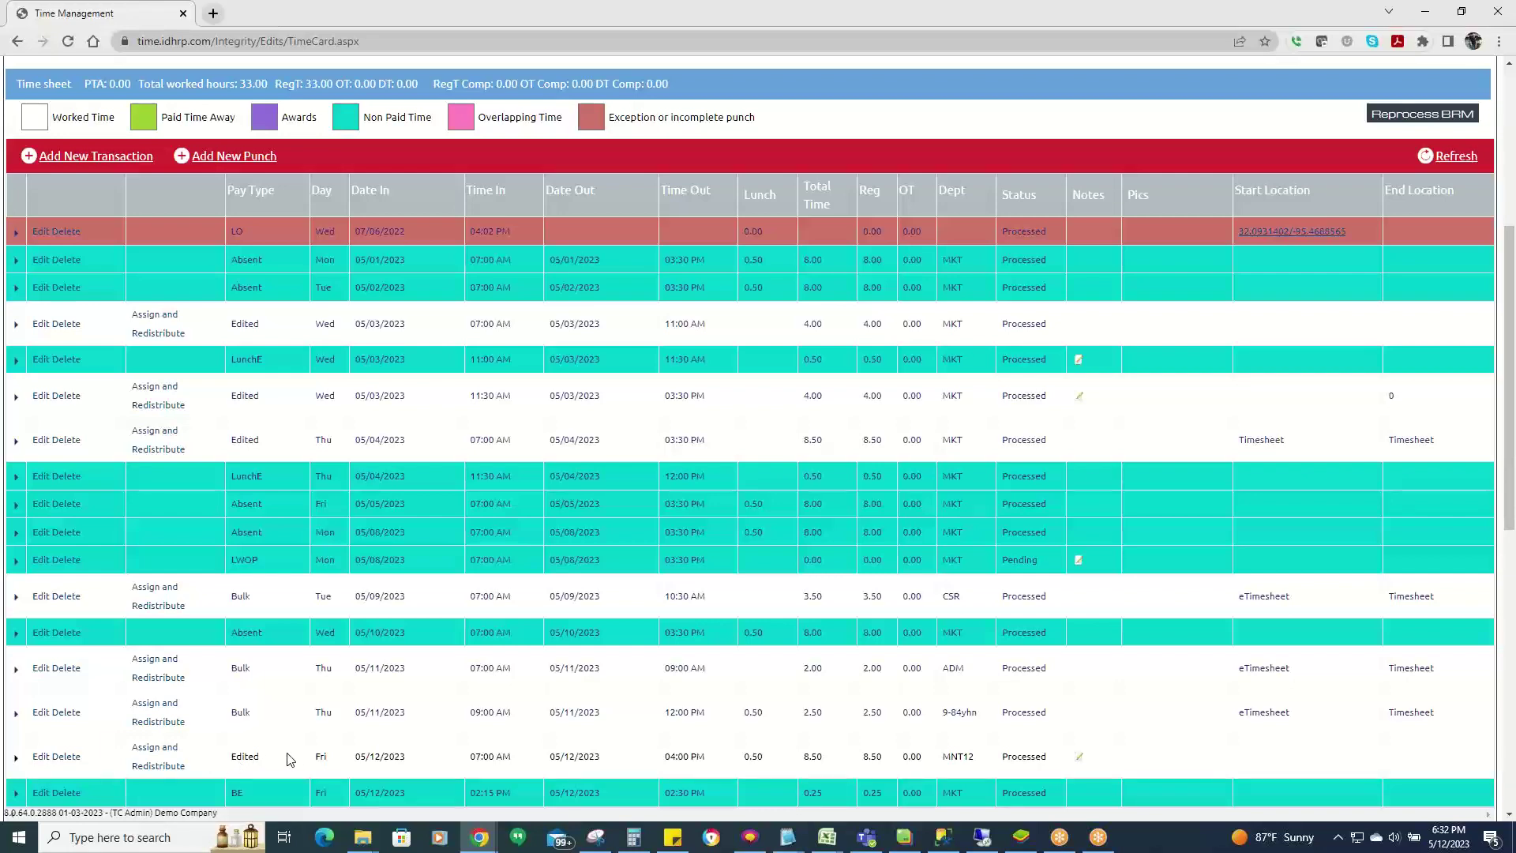
scroll(306, 746, "up", 2)
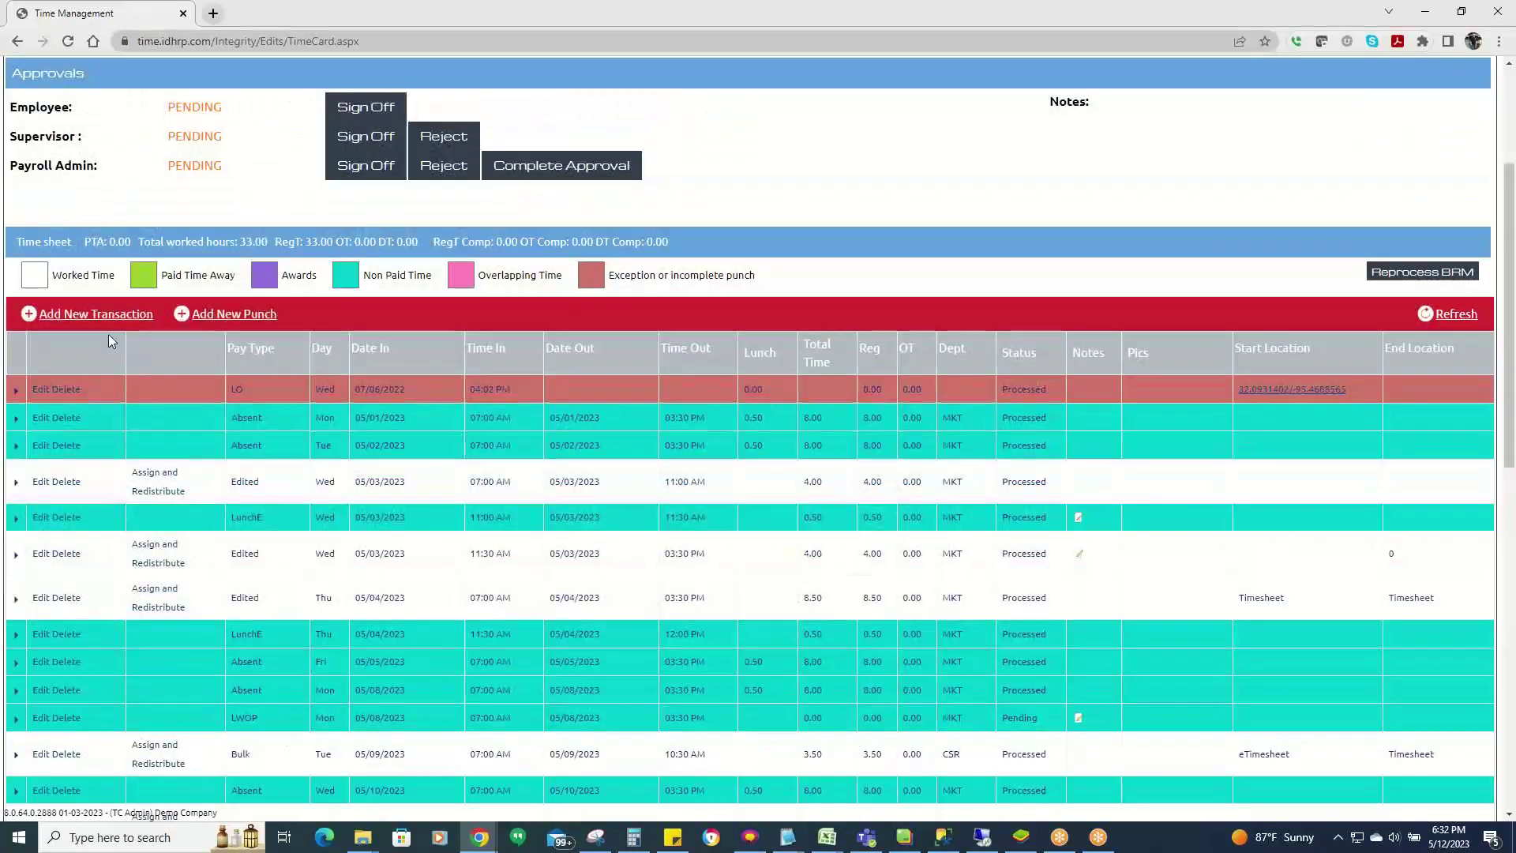
left_click(114, 314)
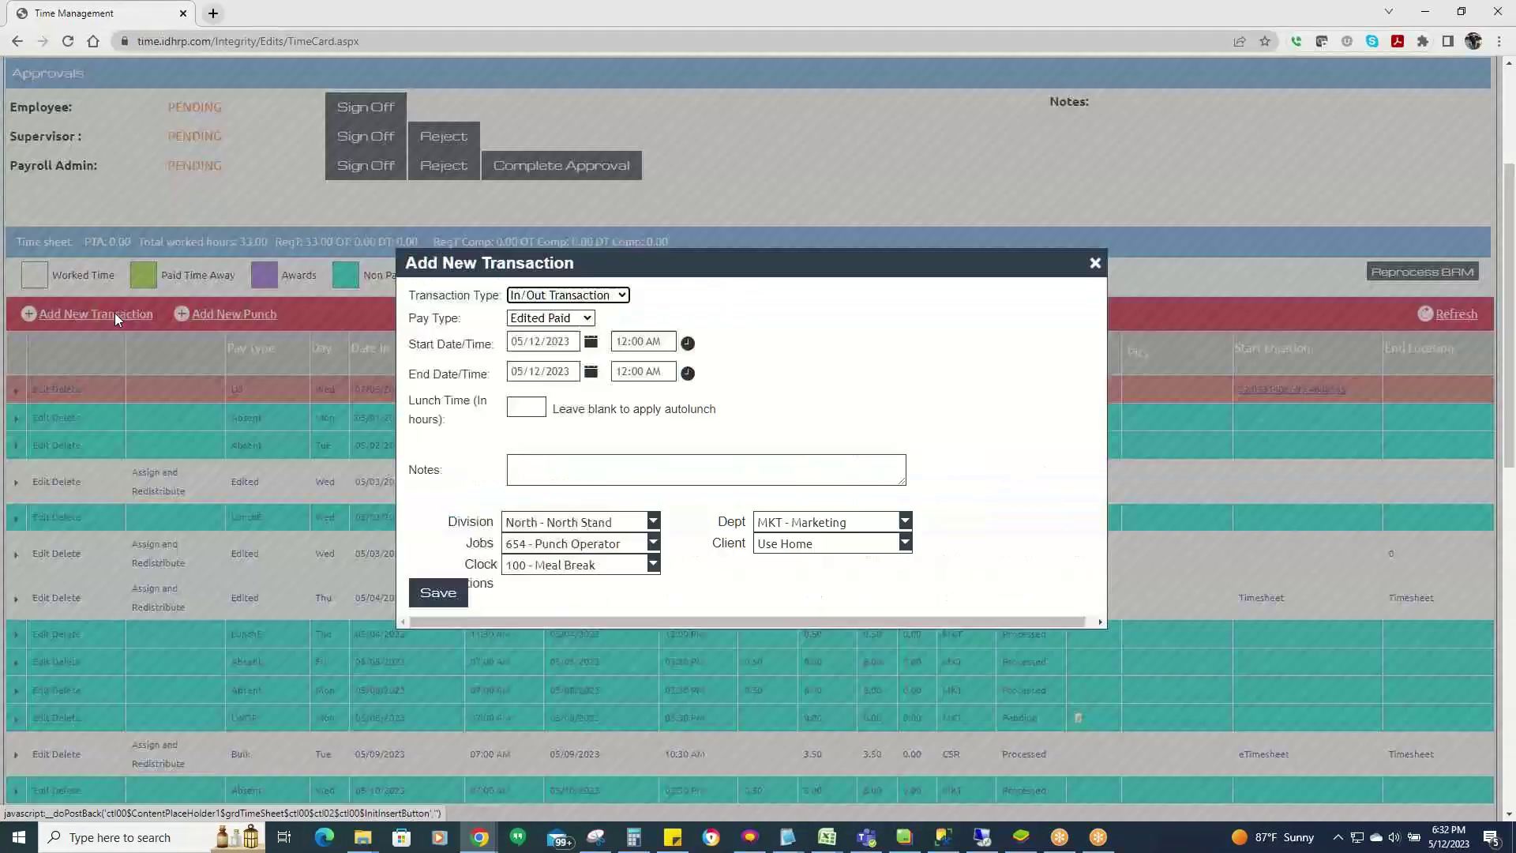
left_click(585, 297)
left_click(528, 357)
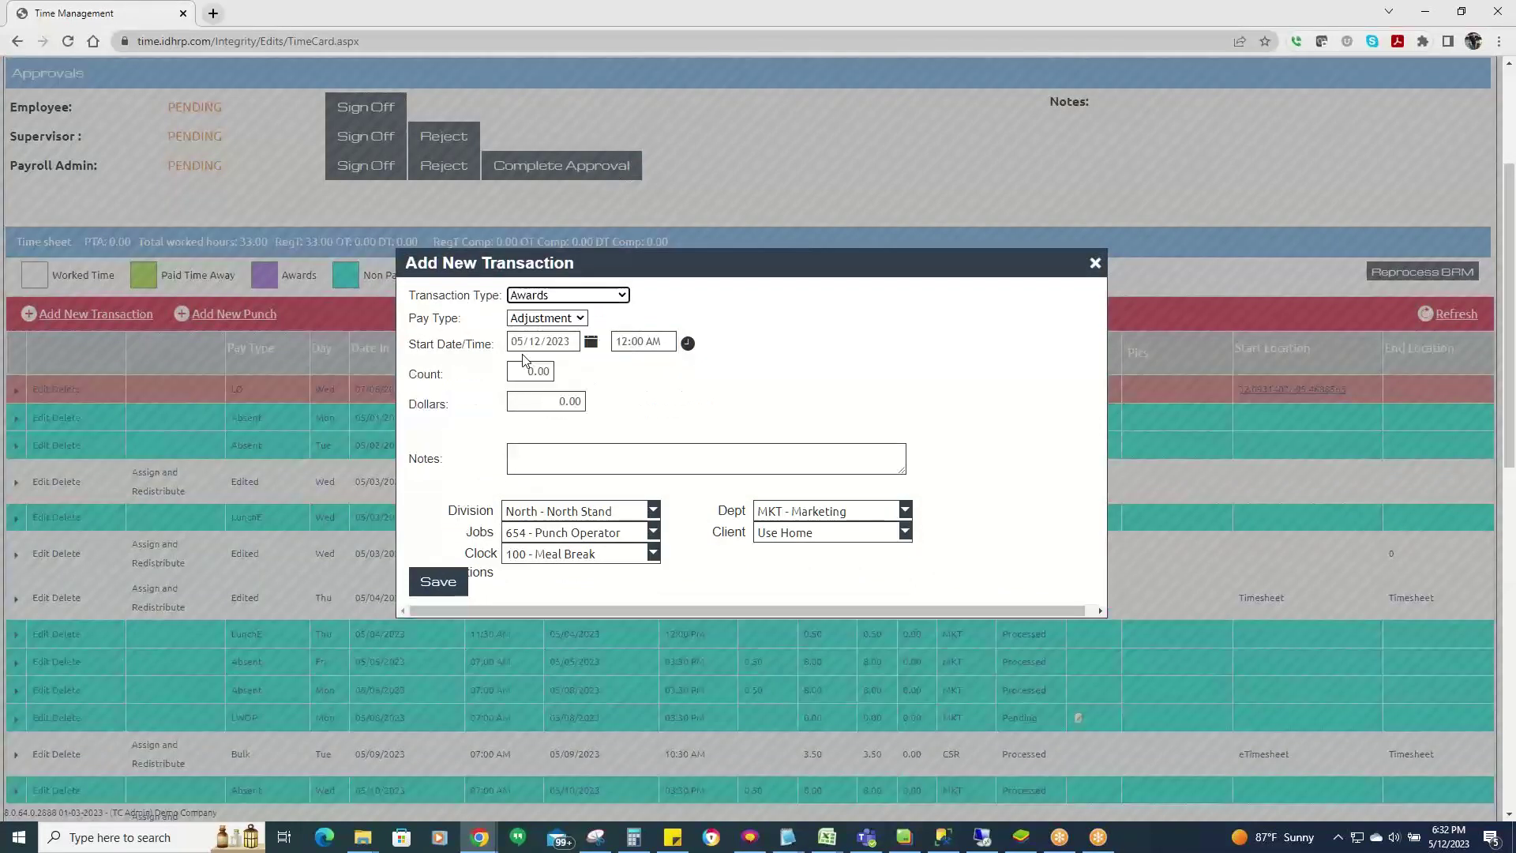
left_click(591, 344)
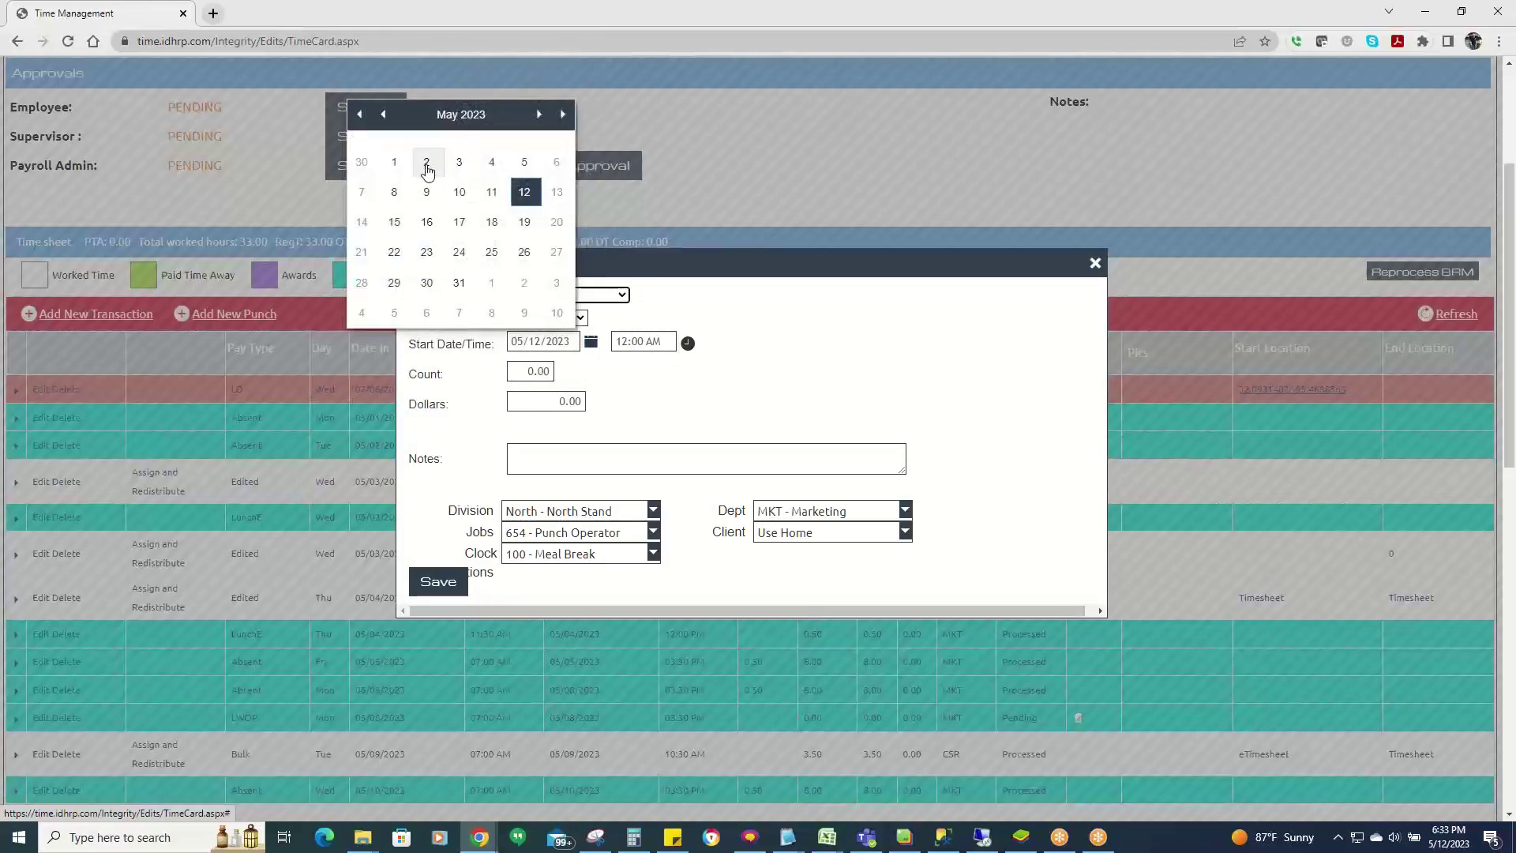
left_click(430, 173)
left_click(628, 341)
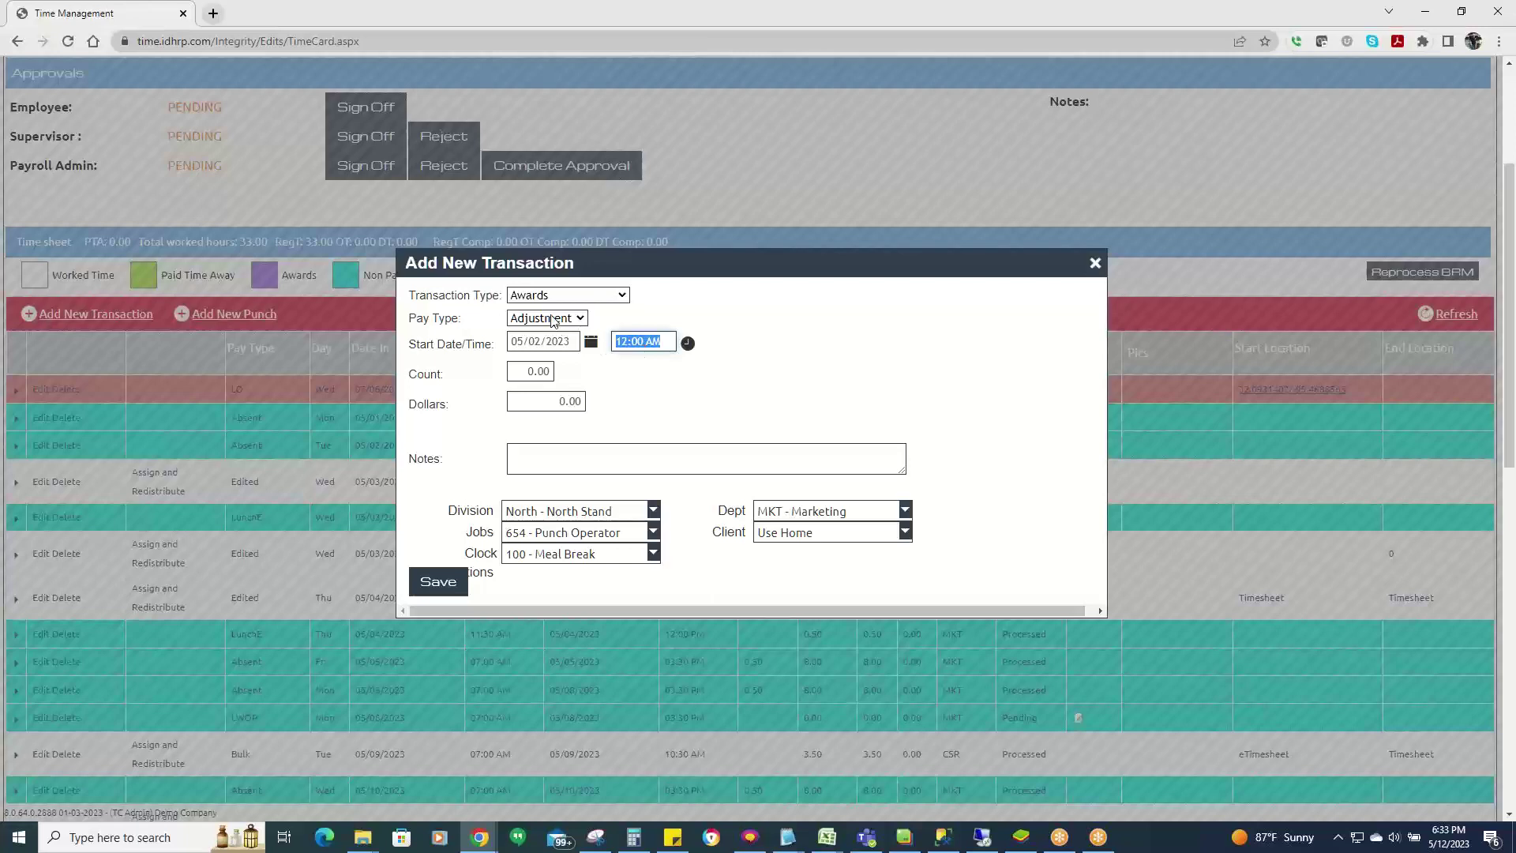
Set the award's pay type to Bonus.
left_click(553, 319)
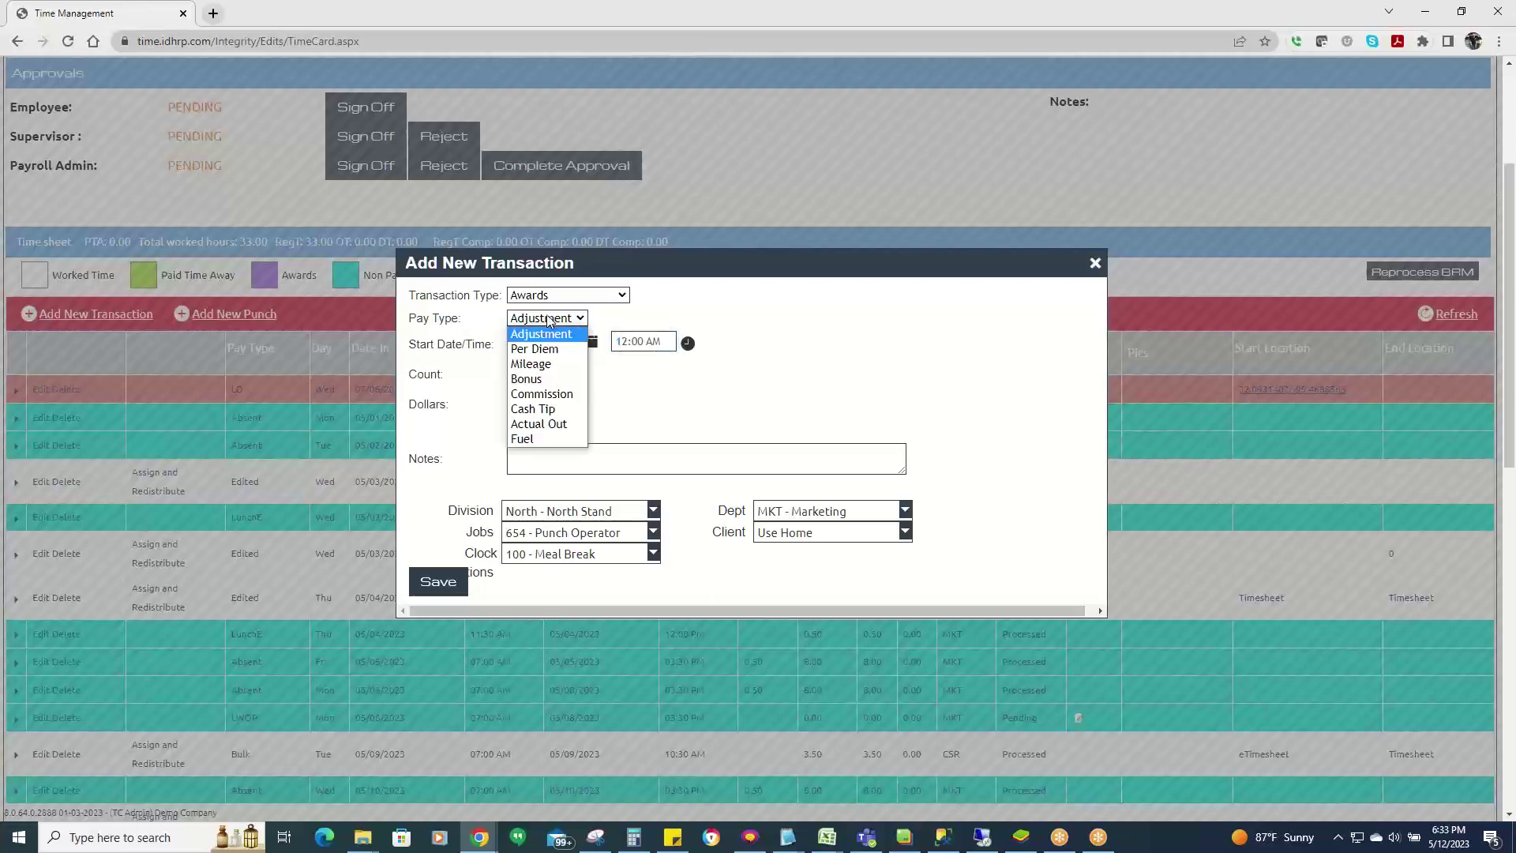
left_click(544, 364)
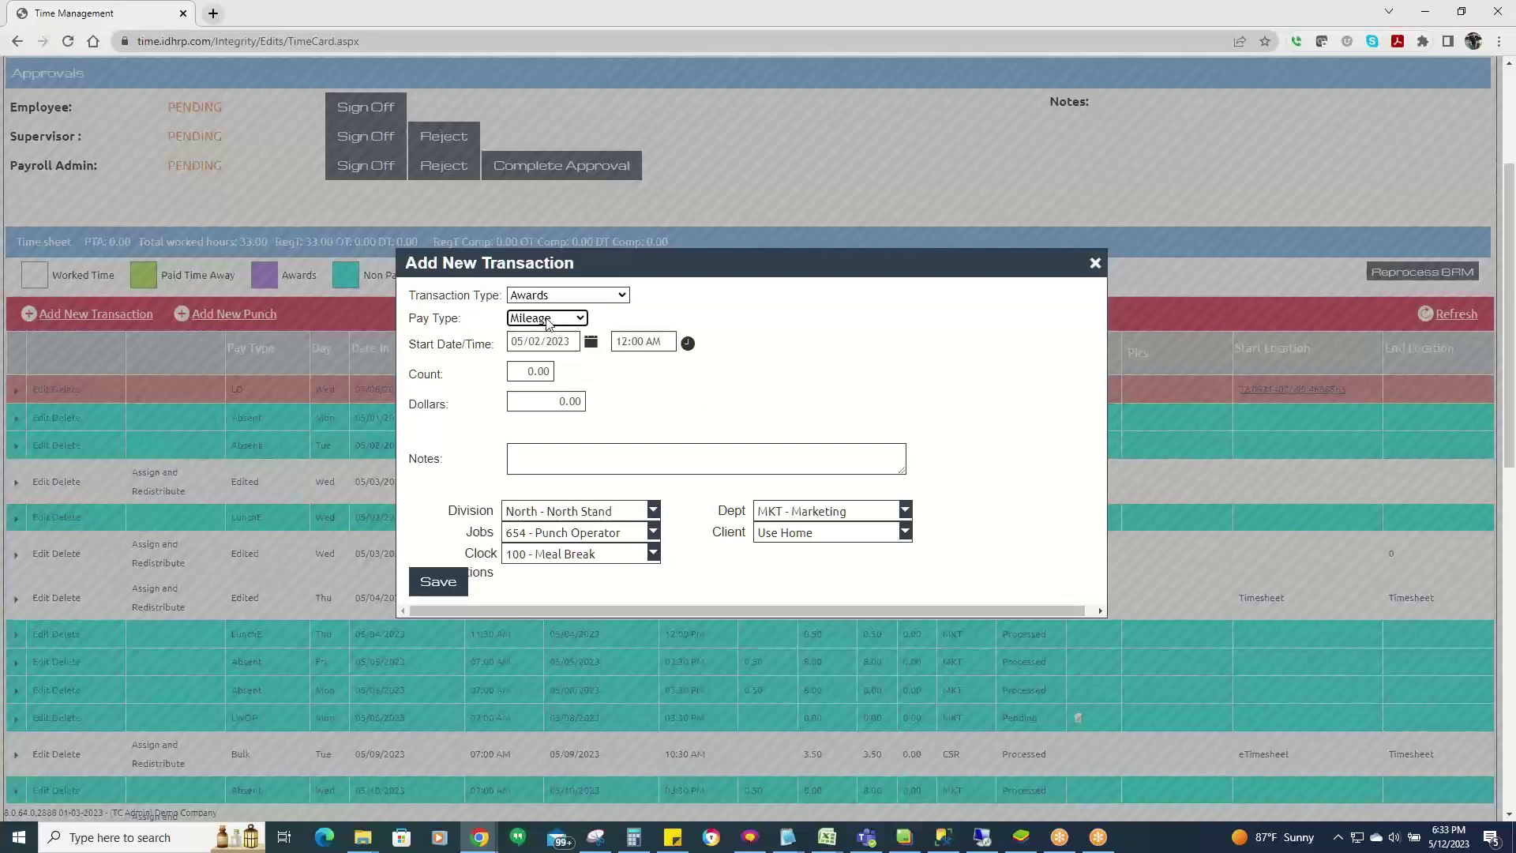
left_click(547, 325)
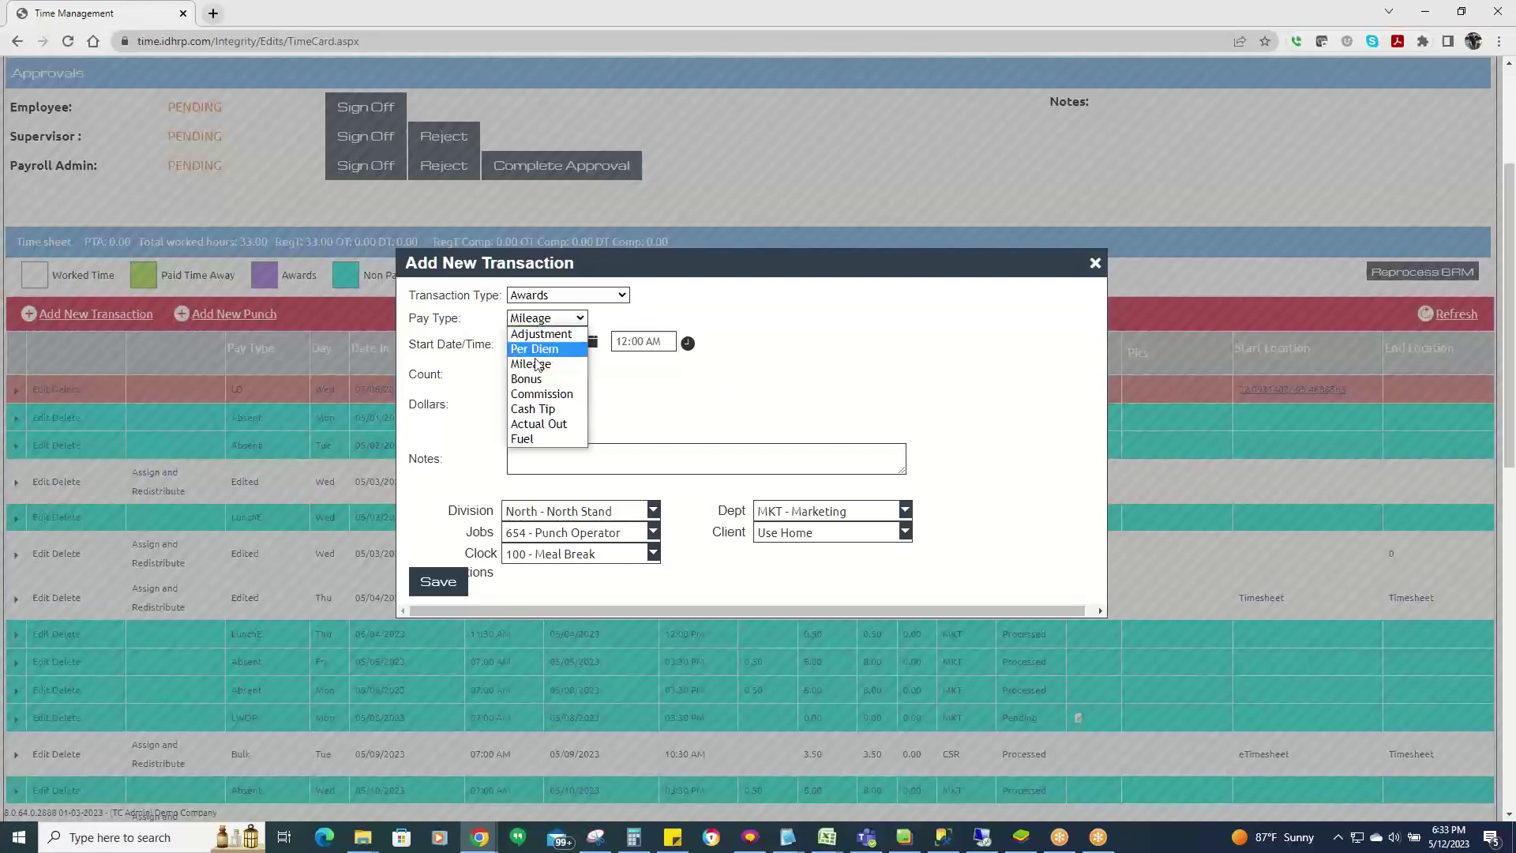
left_click(537, 379)
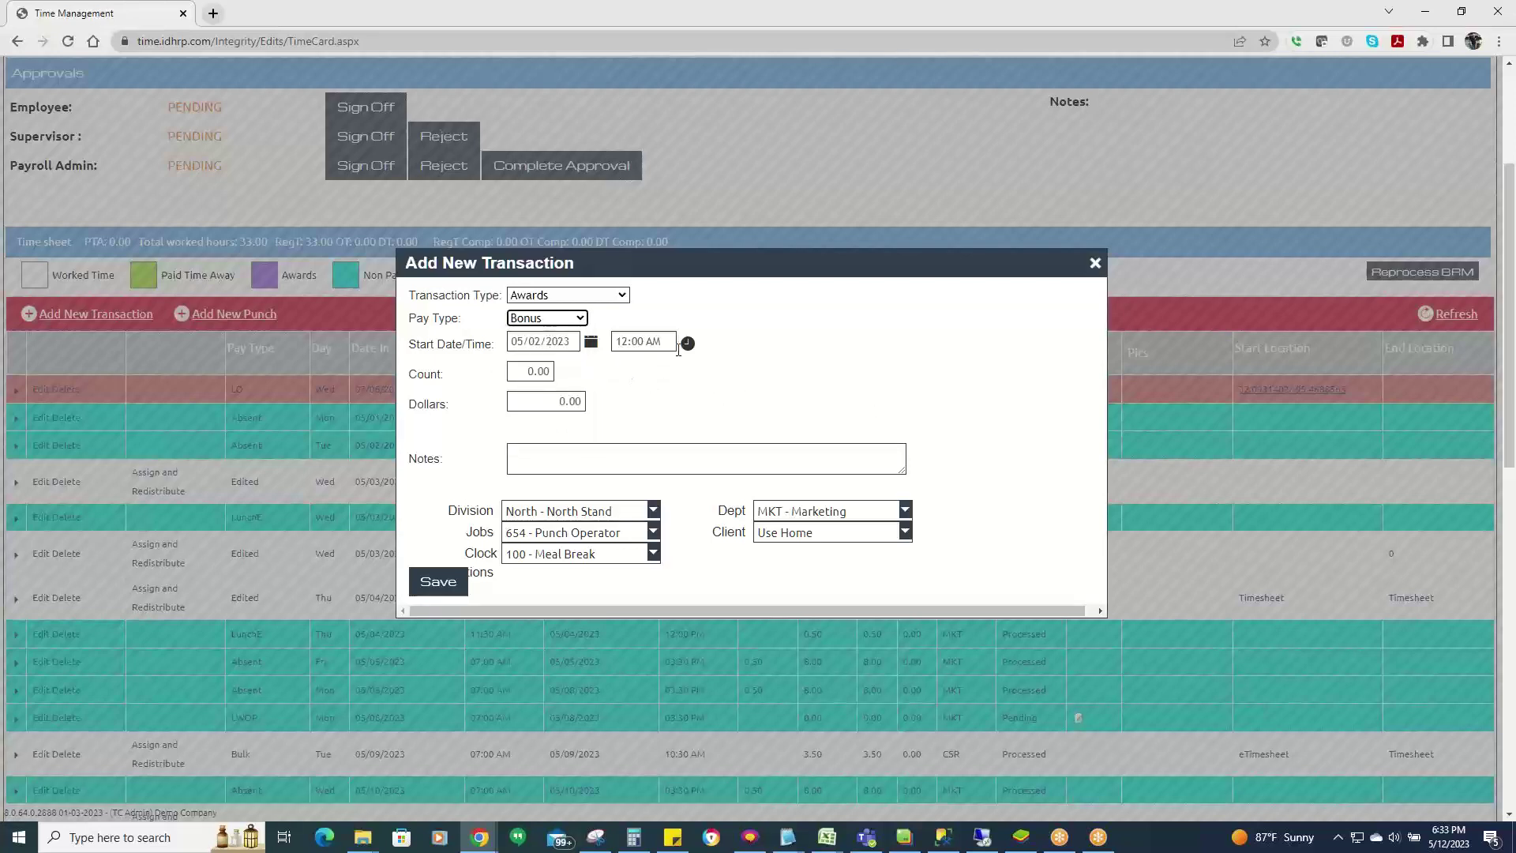
Enter a count of 2.00 and an amount of 100.00 dollars for the bonus.
left_click(631, 343)
left_click(531, 373)
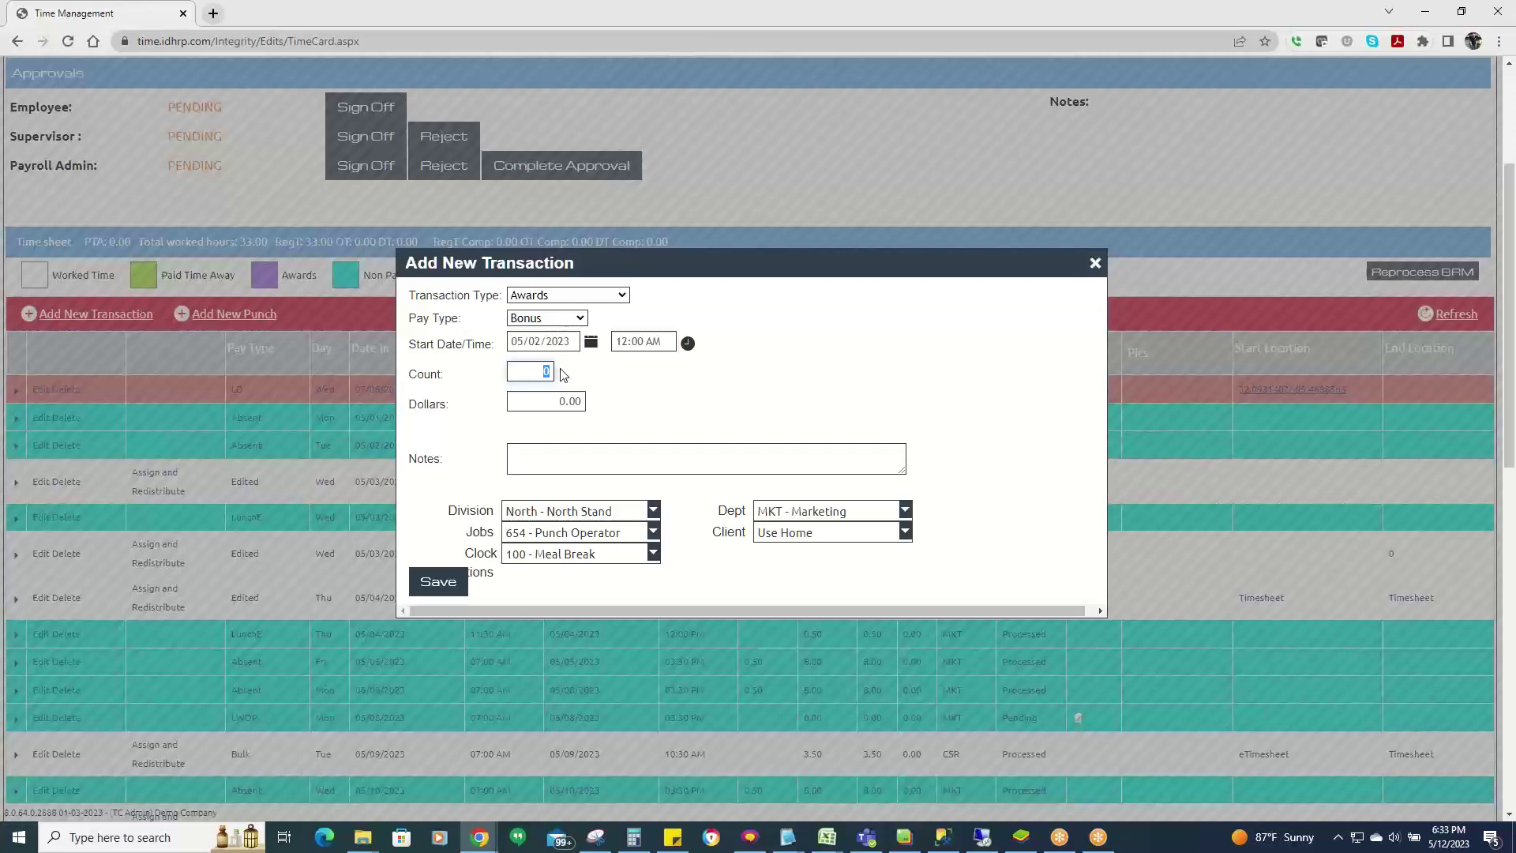
left_click(547, 400)
type("100.00")
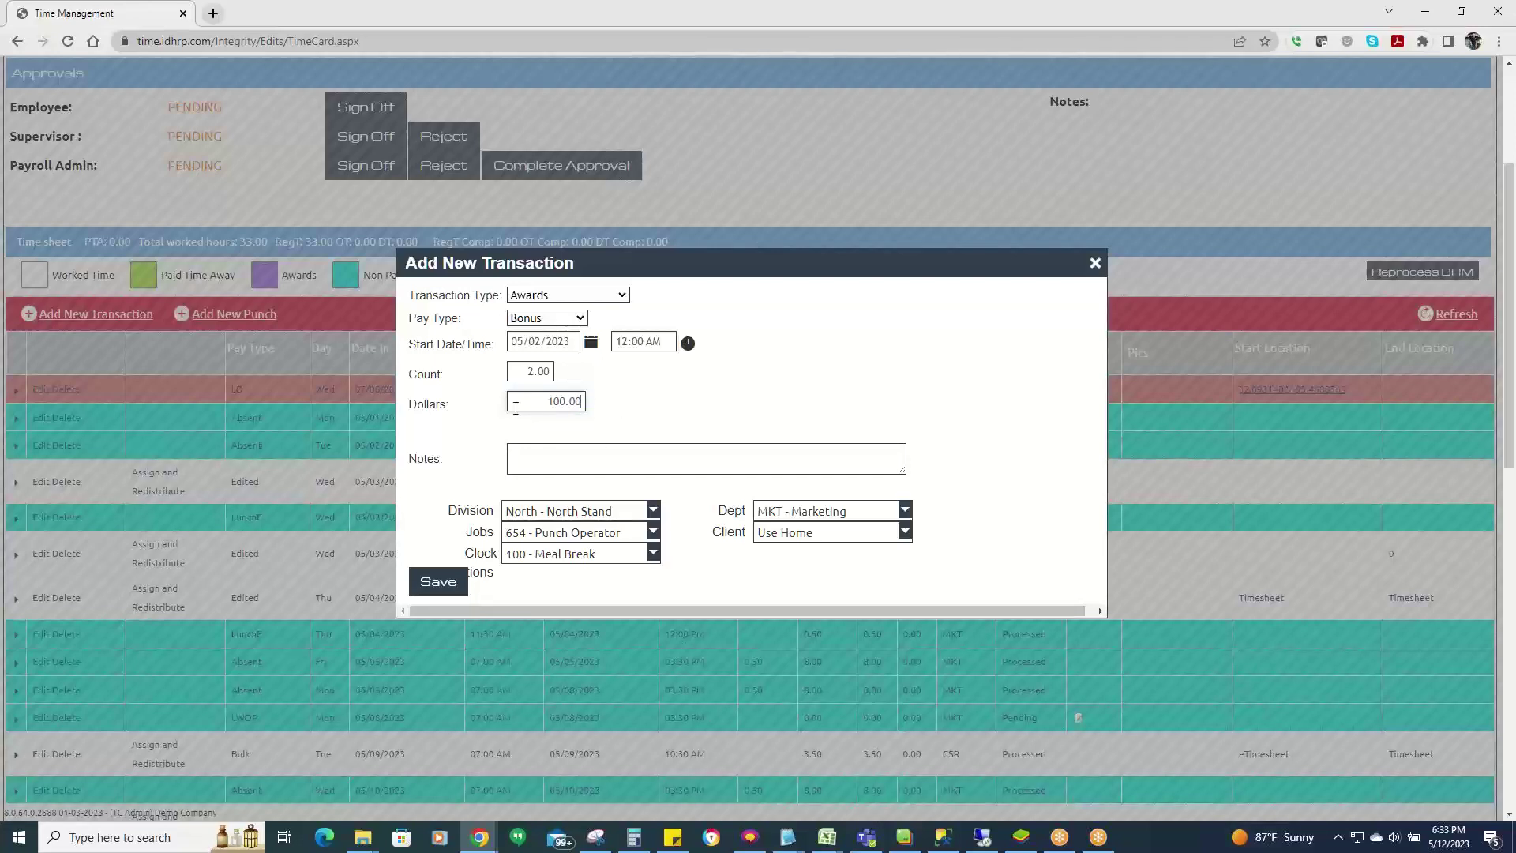
left_click(543, 373)
Enter the related account's name in the bonus notes and save the transaction.
left_click(533, 453)
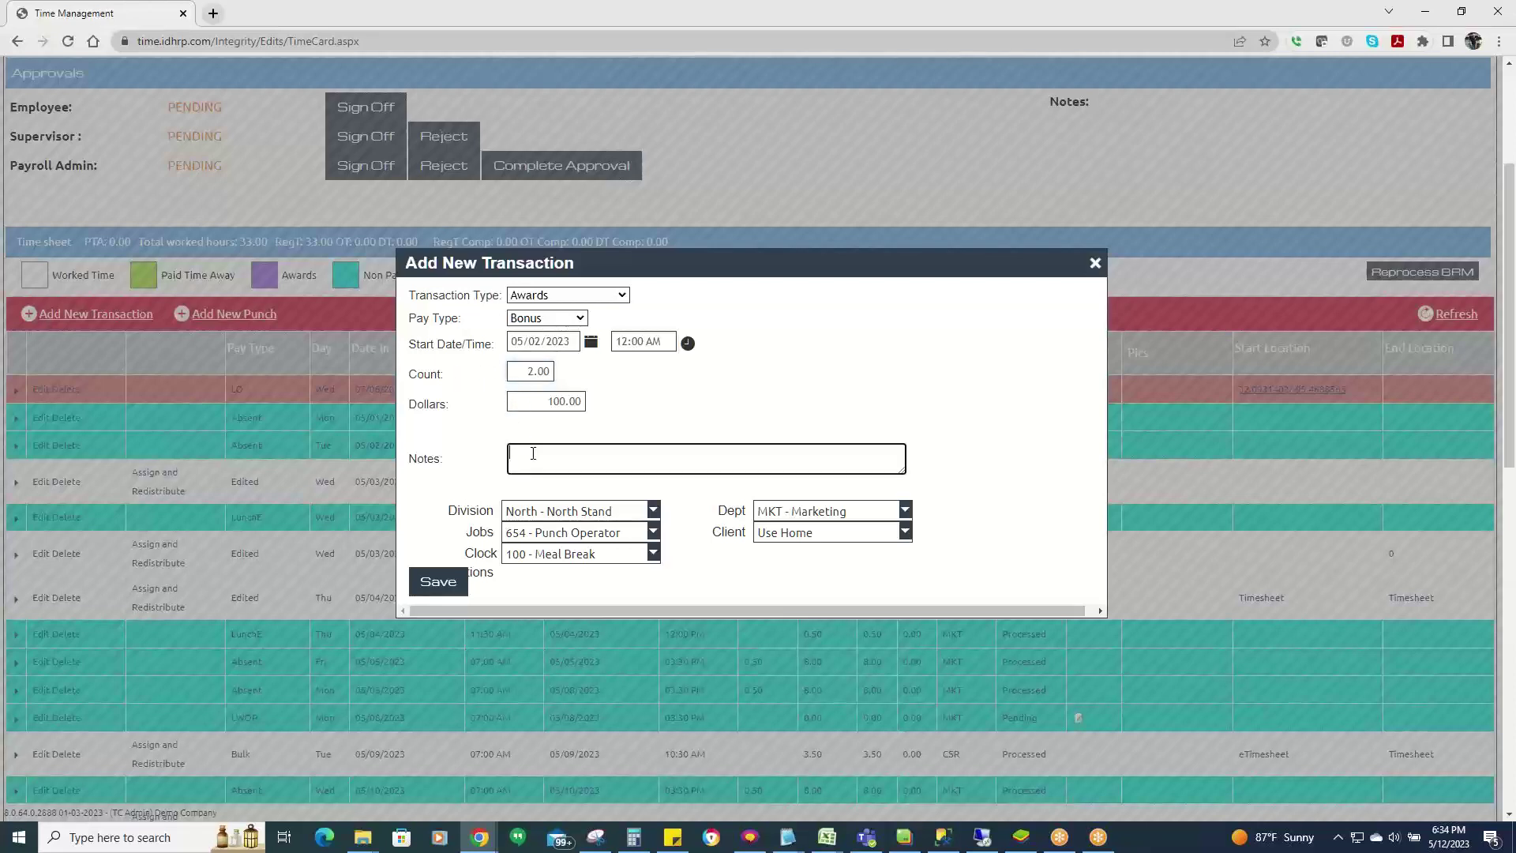
type("Jones Account")
left_click(436, 583)
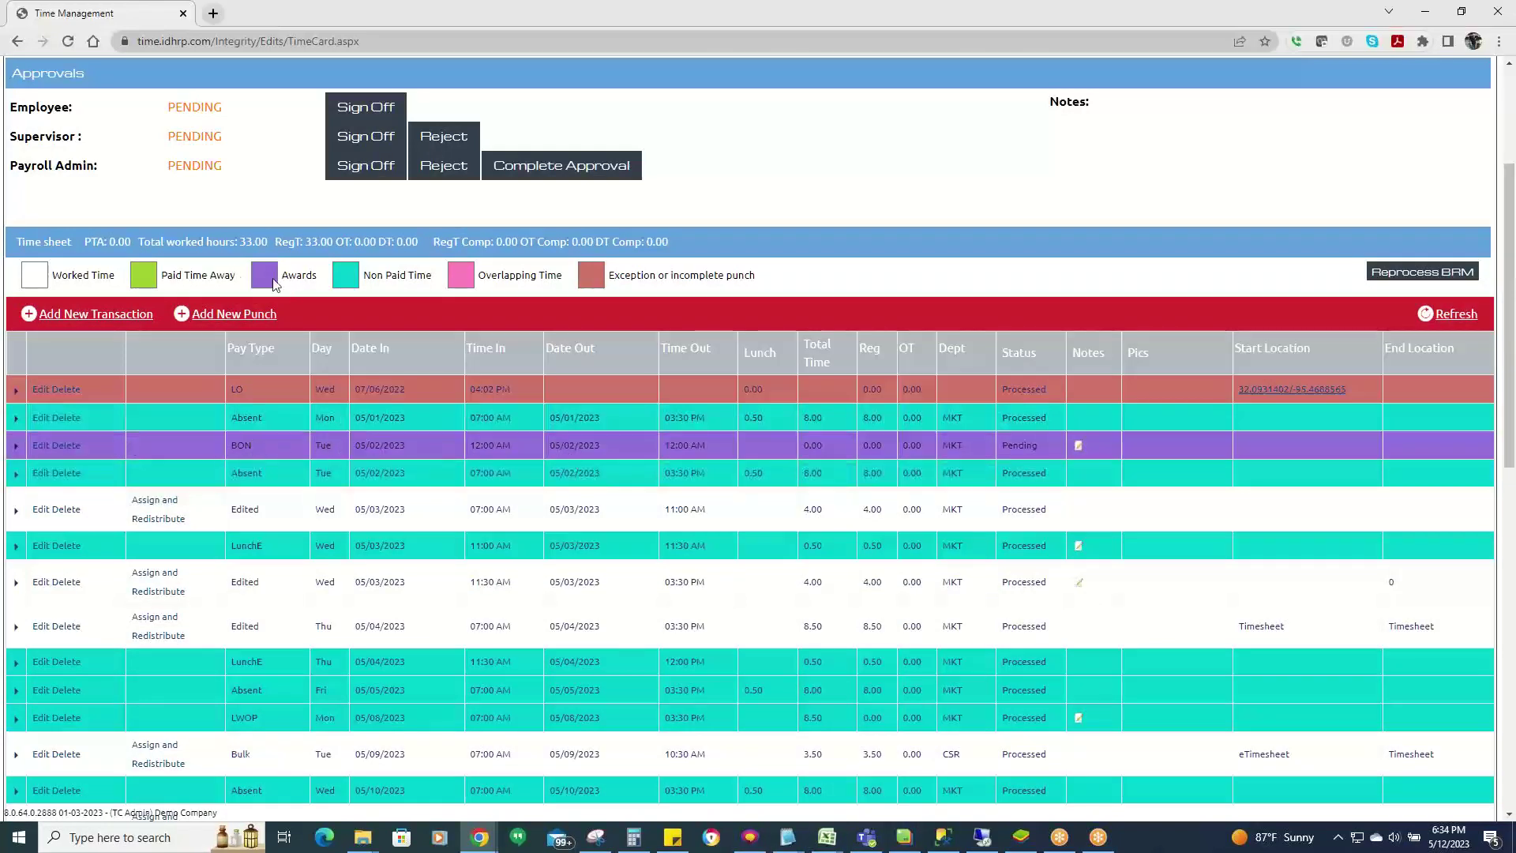
Start a new PTO Transaction on the employee's timesheet with the PTO pay type.
scroll(472, 570, "down", 4)
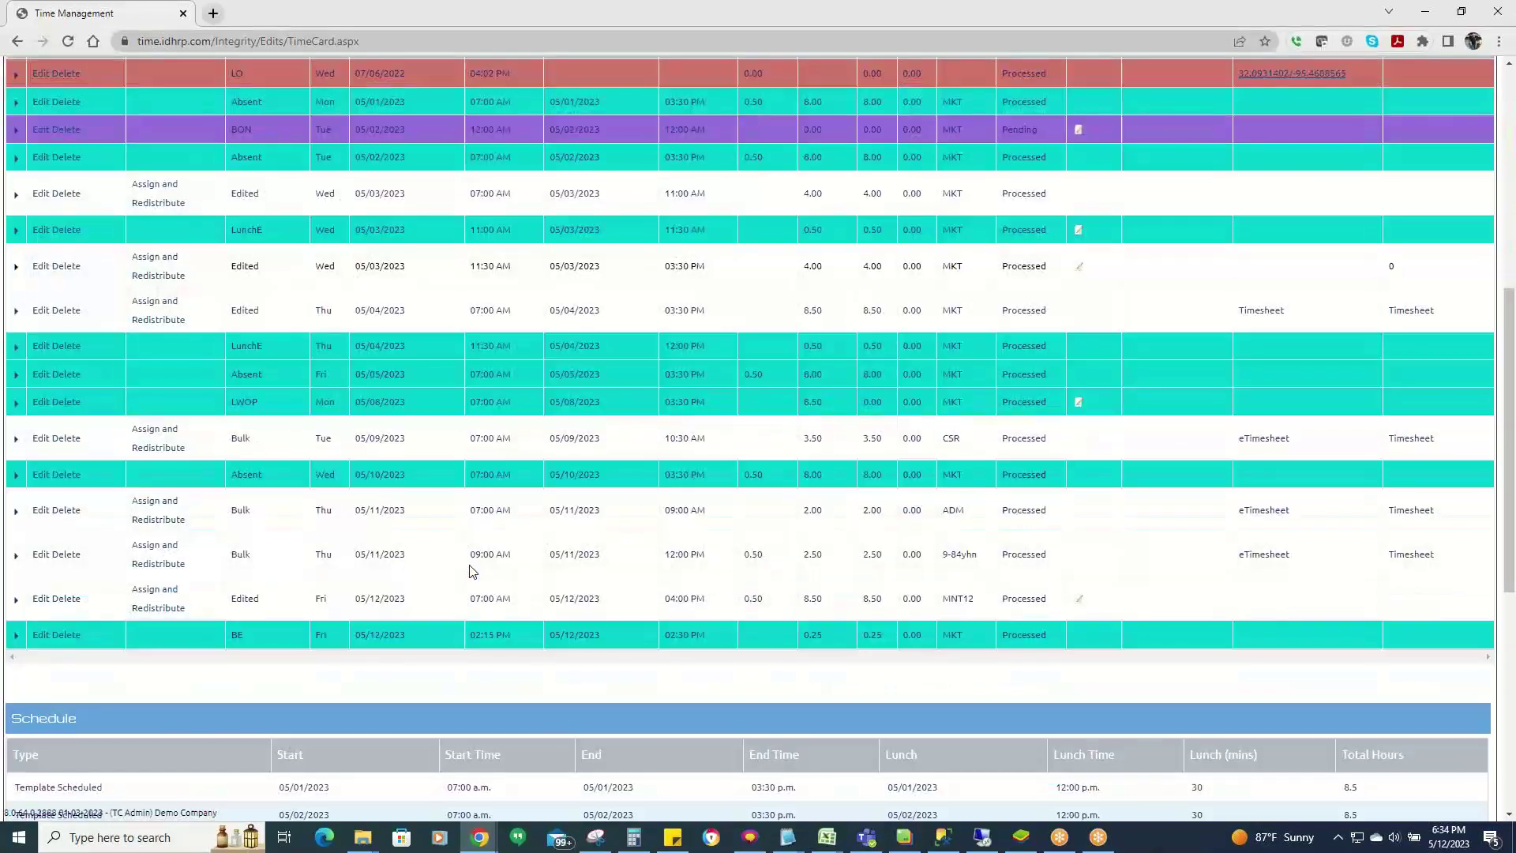
scroll(472, 570, "up", 3)
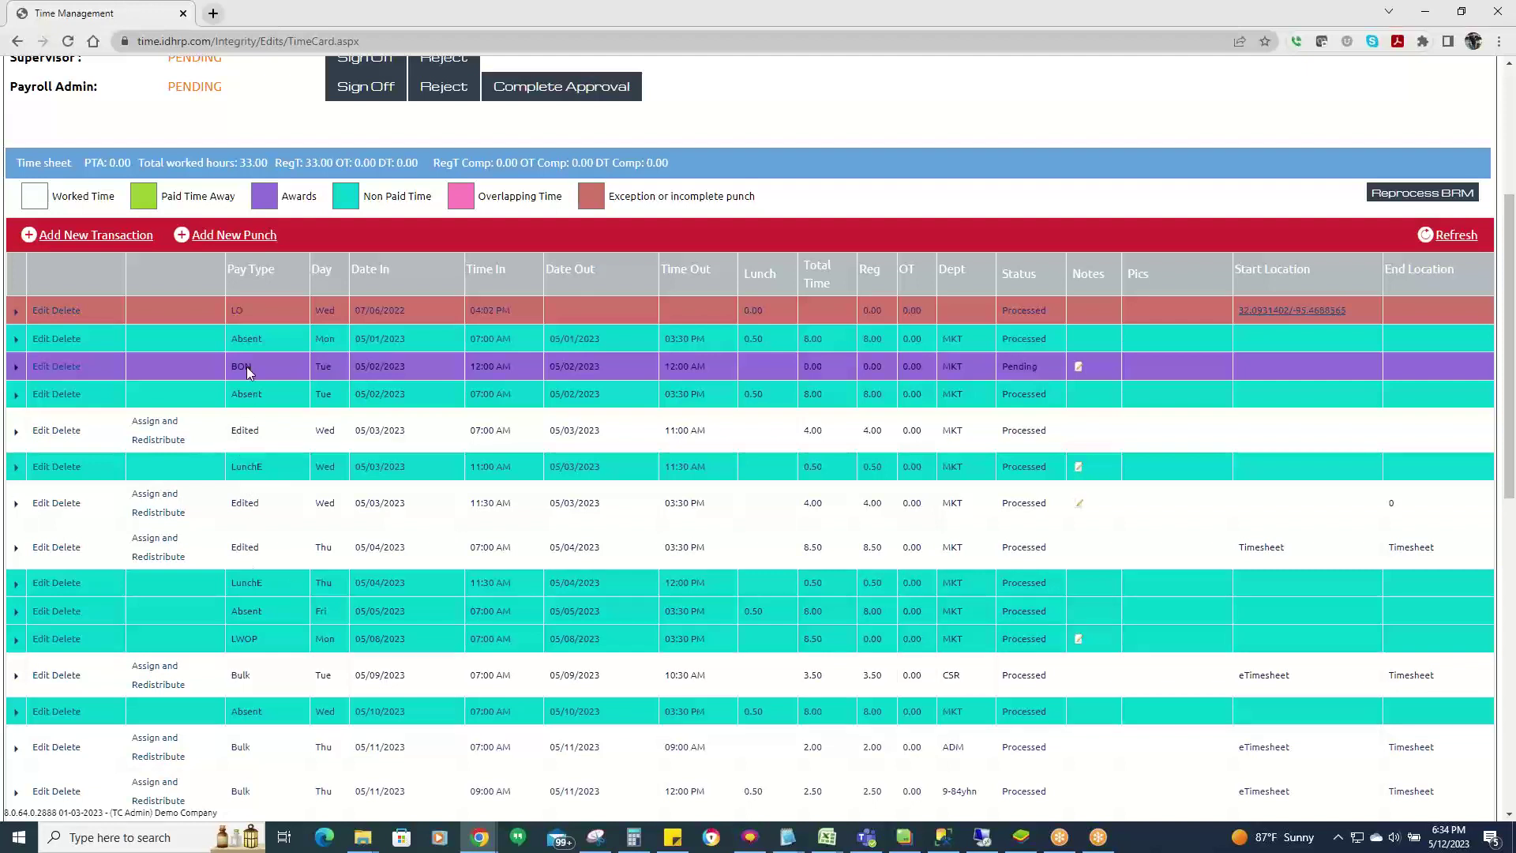
scroll(383, 470, "up", 1)
scroll(384, 470, "up", 4)
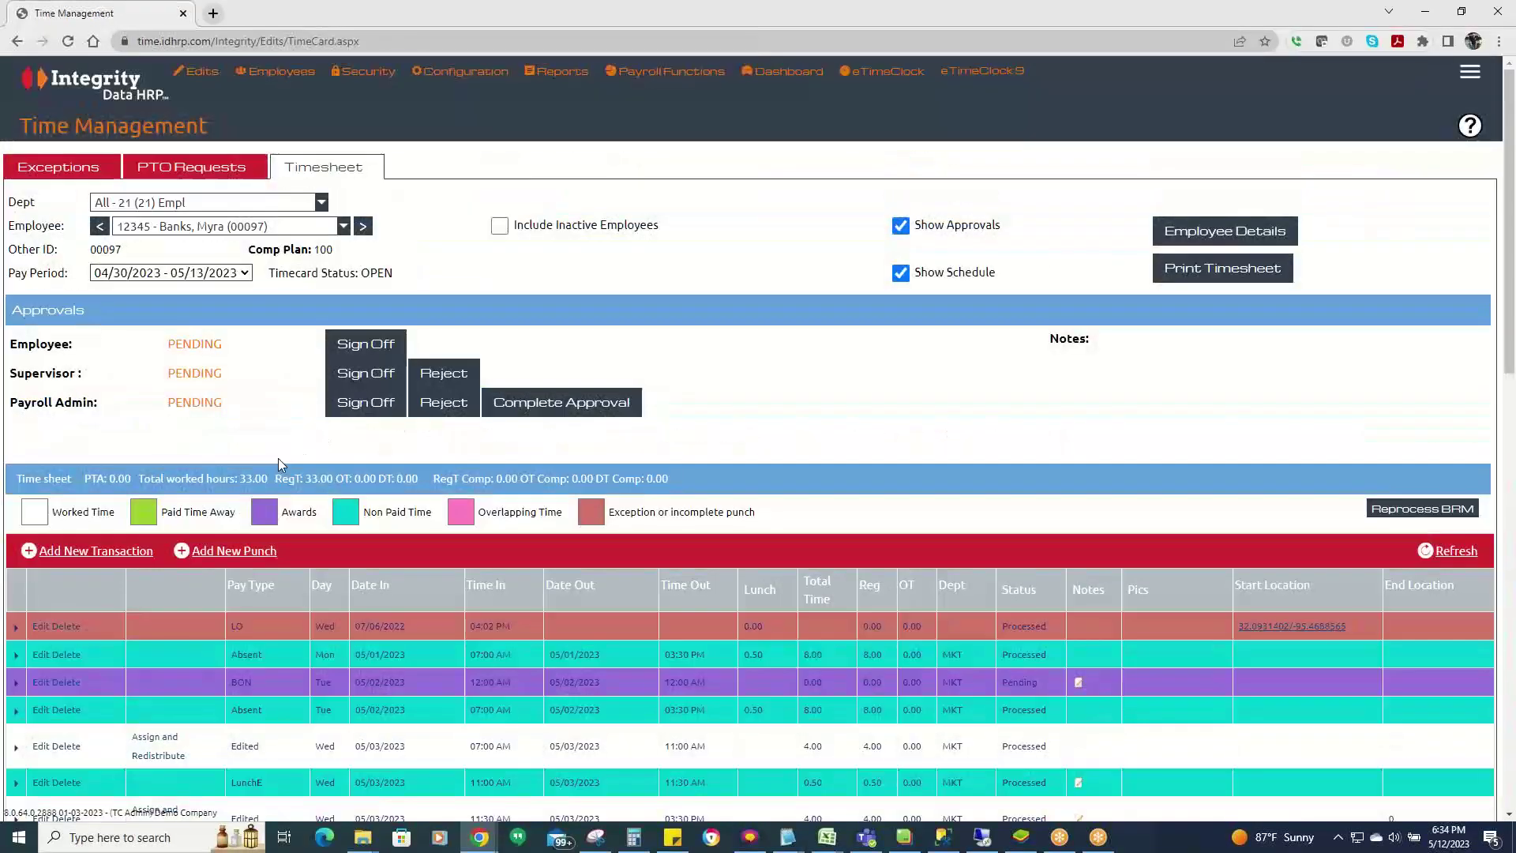
left_click(87, 550)
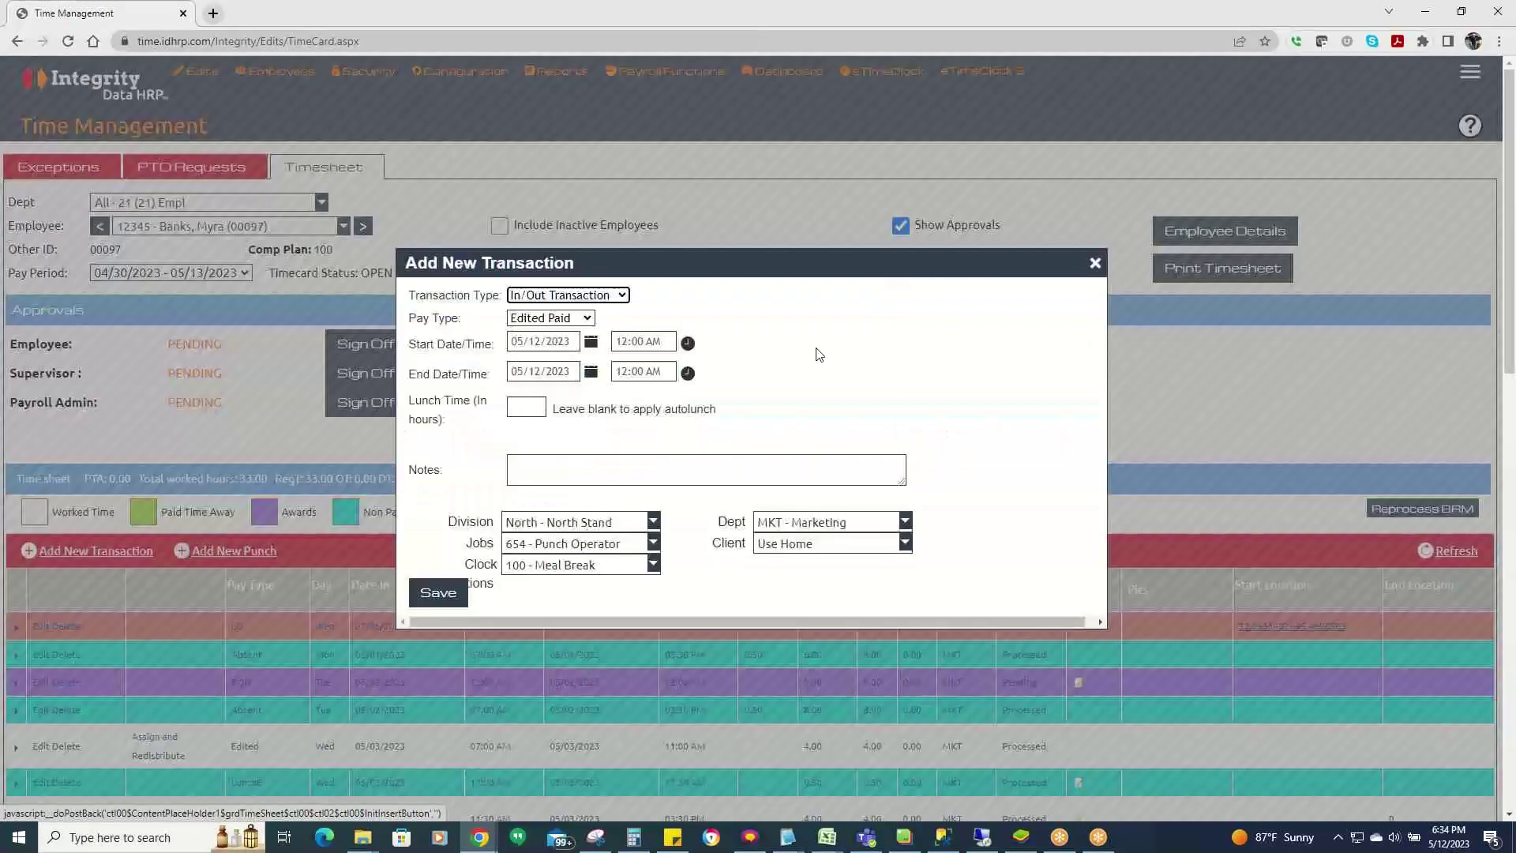
left_click(580, 295)
left_click(557, 371)
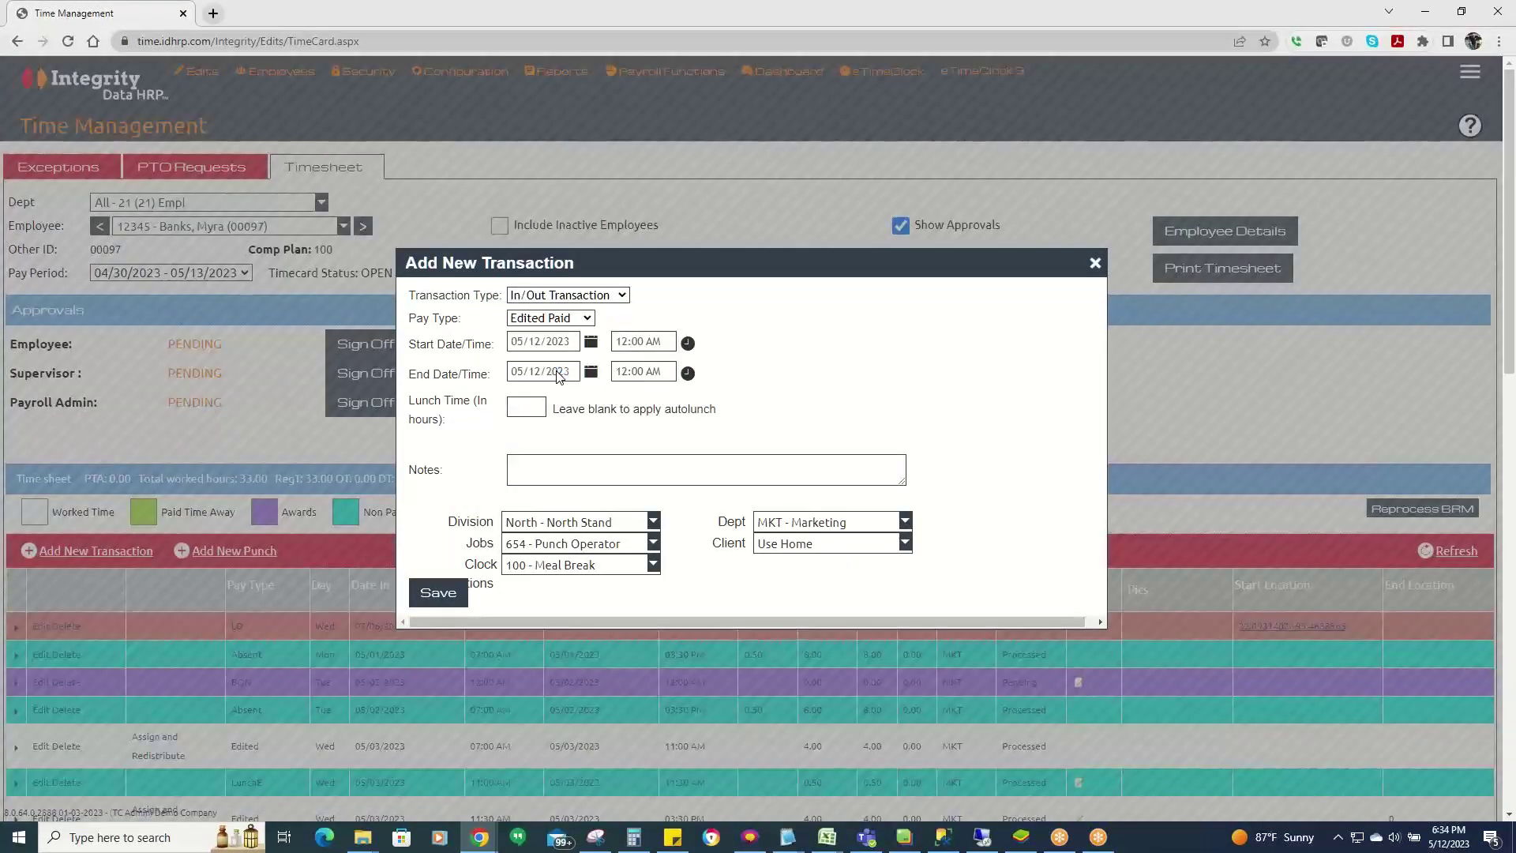
left_click(575, 319)
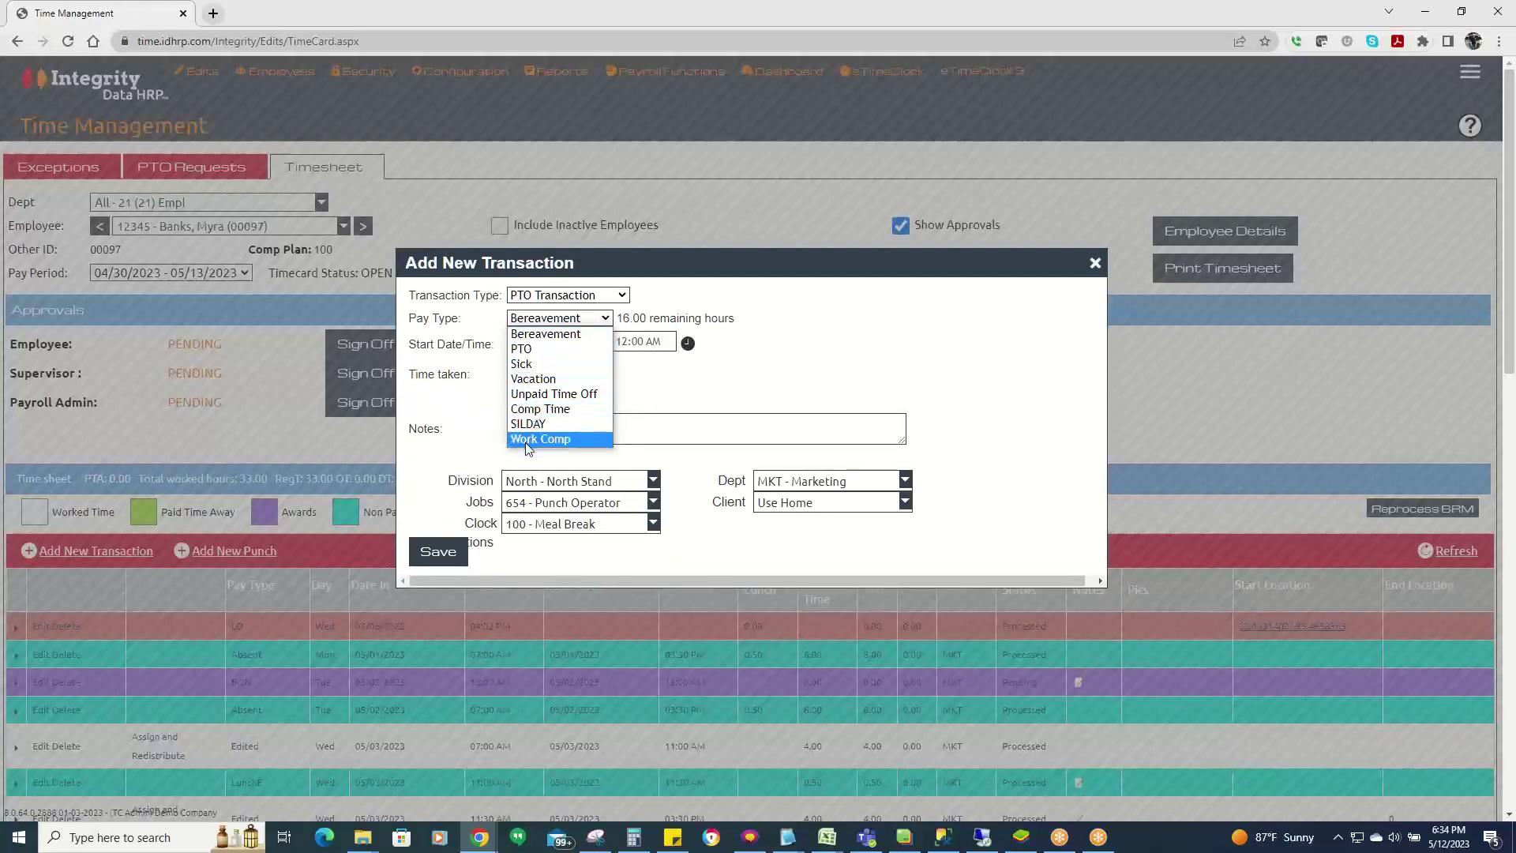
left_click(527, 350)
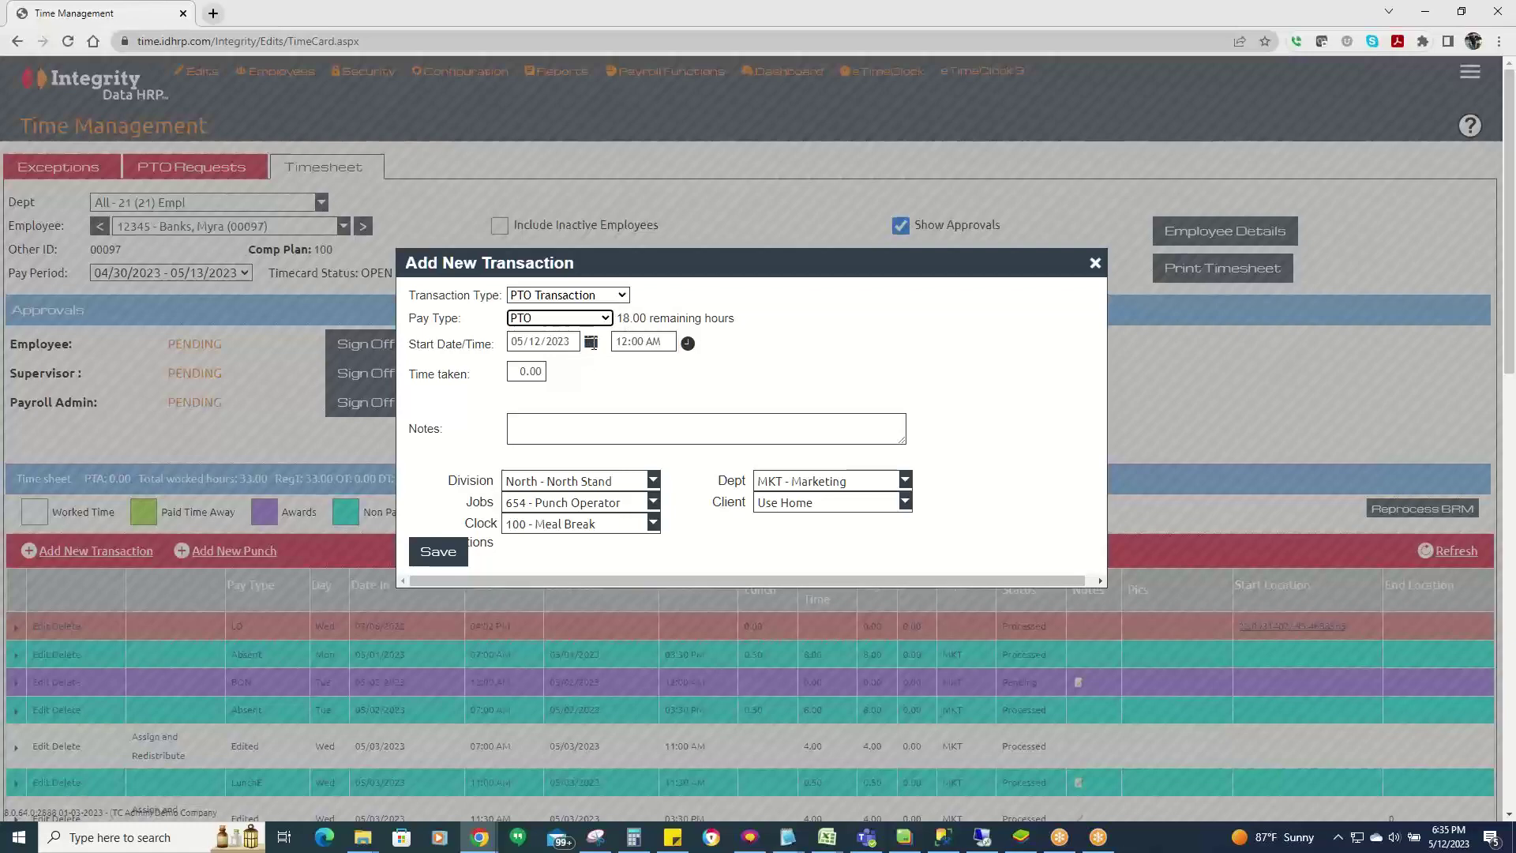
Set the PTO transaction to start on 05/05/2023 at 07:00 AM.
scroll(472, 633, "down", 4)
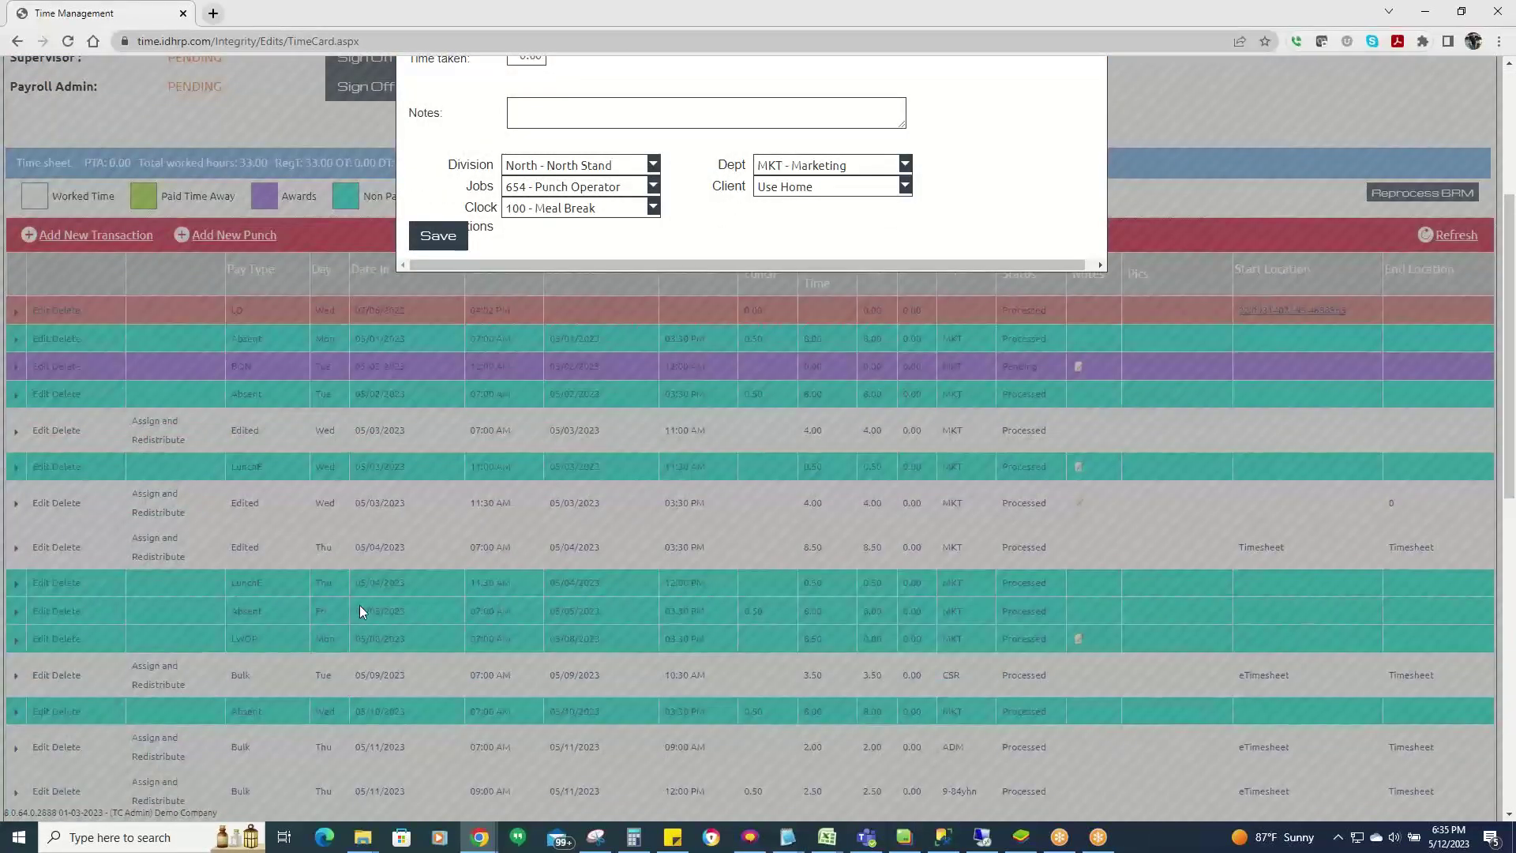
scroll(552, 583, "up", 4)
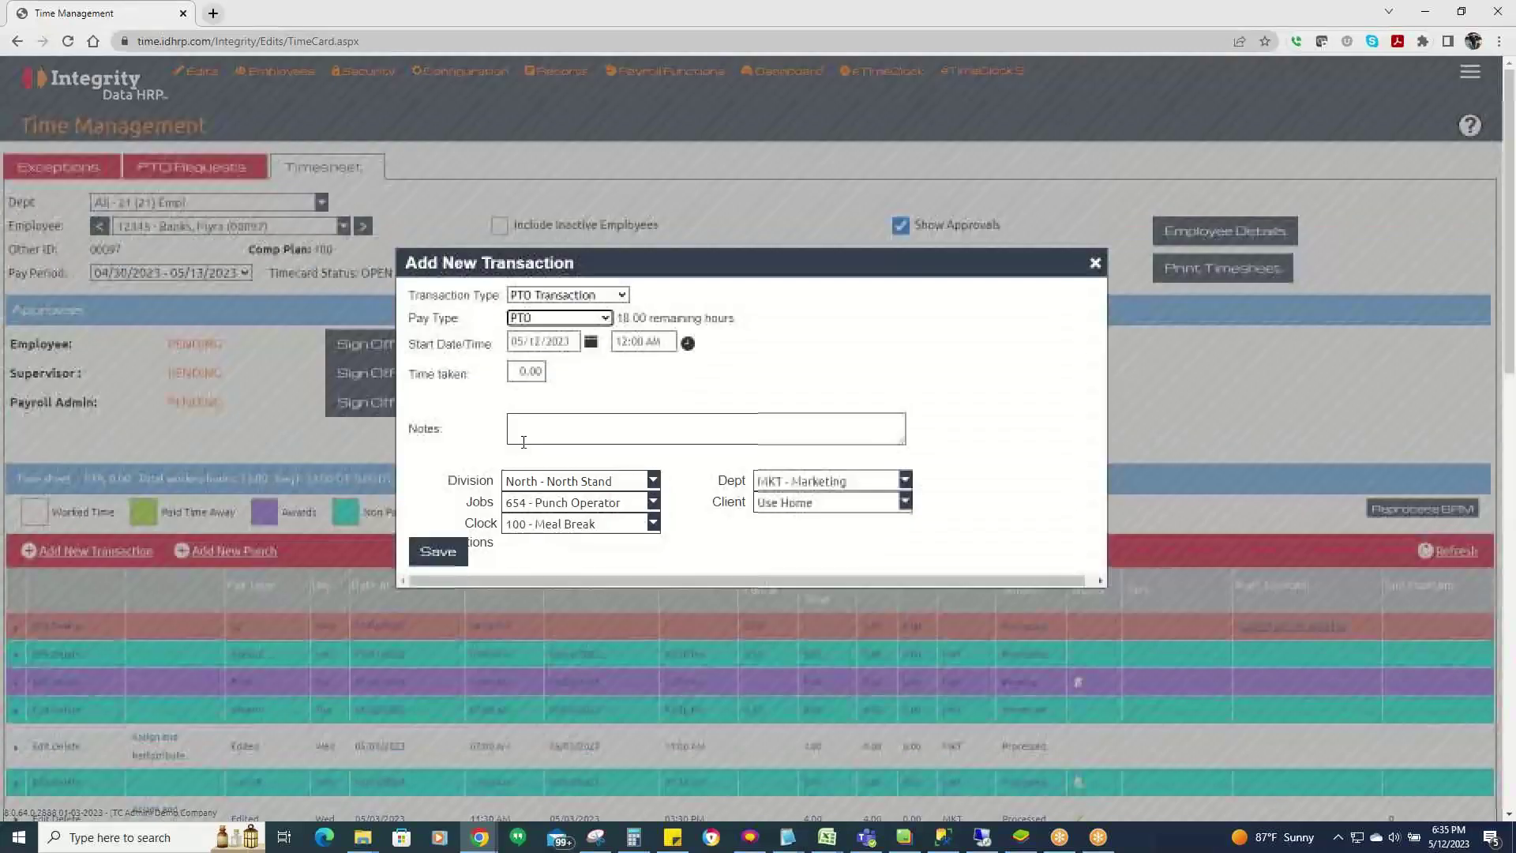
left_click(590, 341)
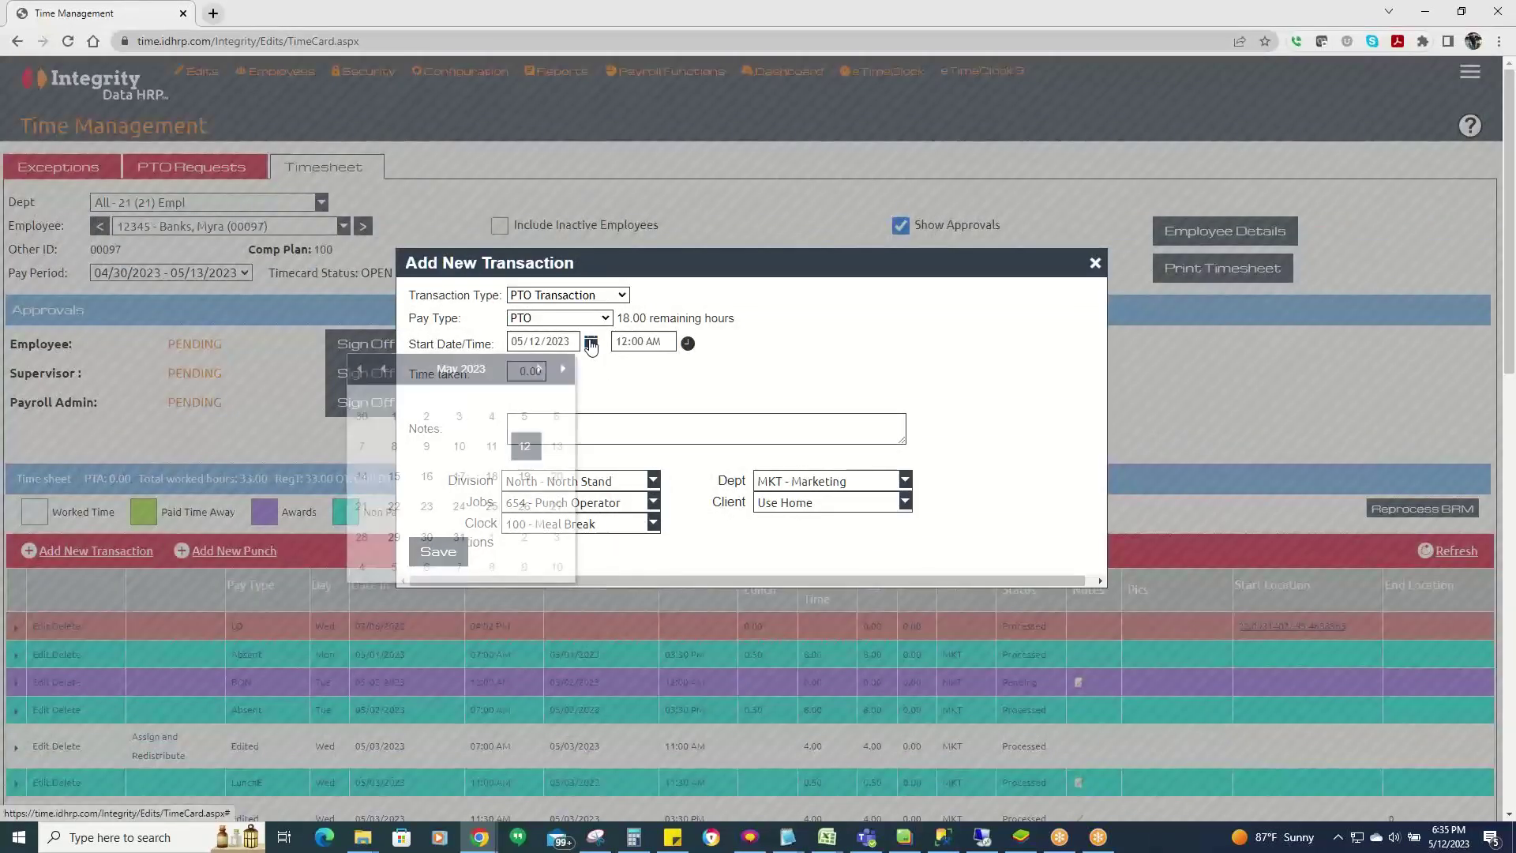
left_click(523, 416)
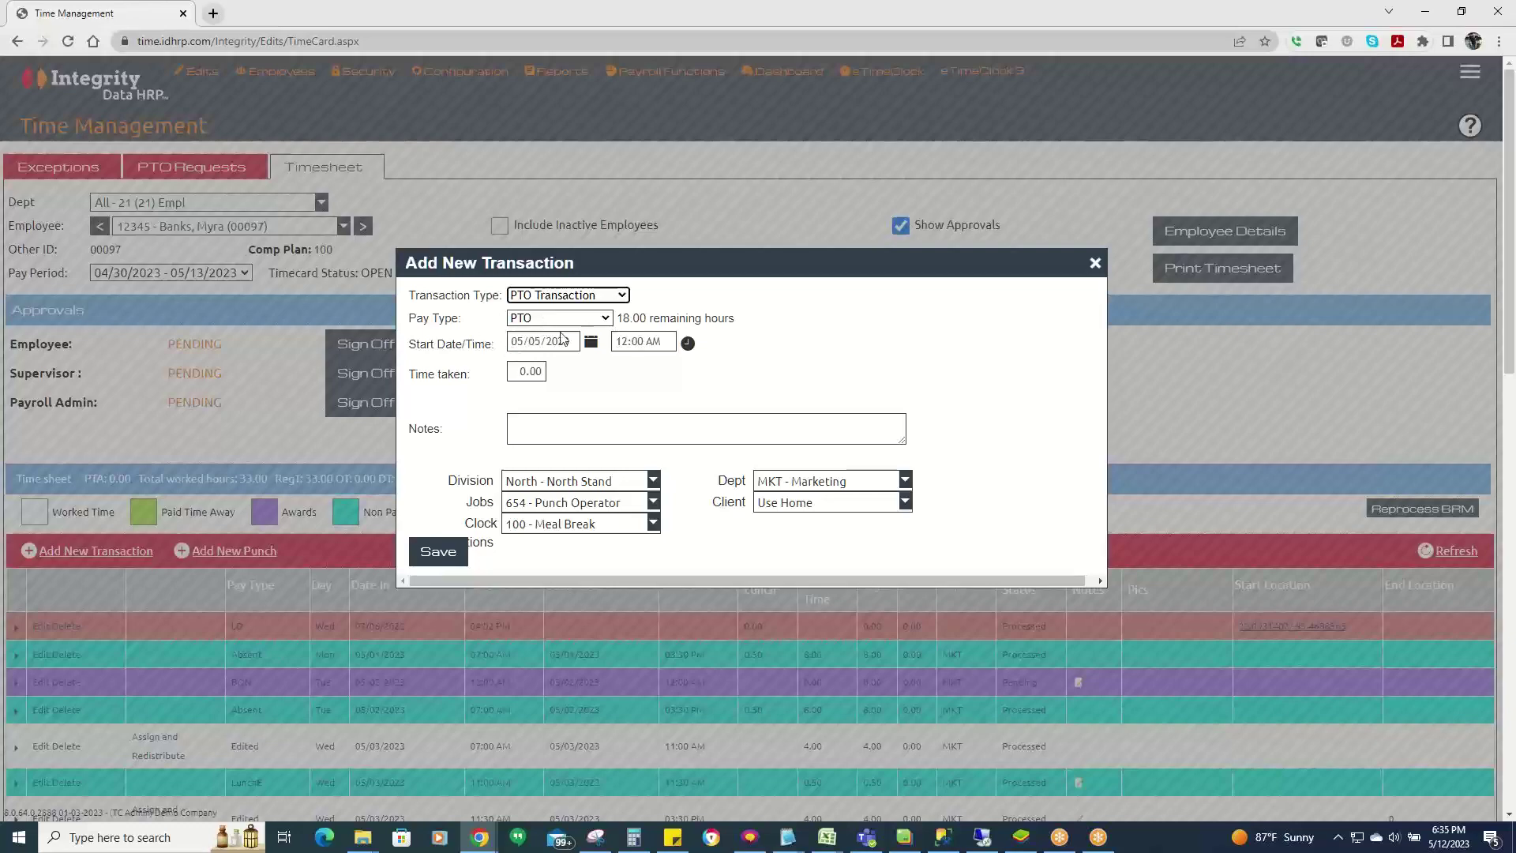
scroll(429, 553, "down", 8)
scroll(428, 561, "down", 4)
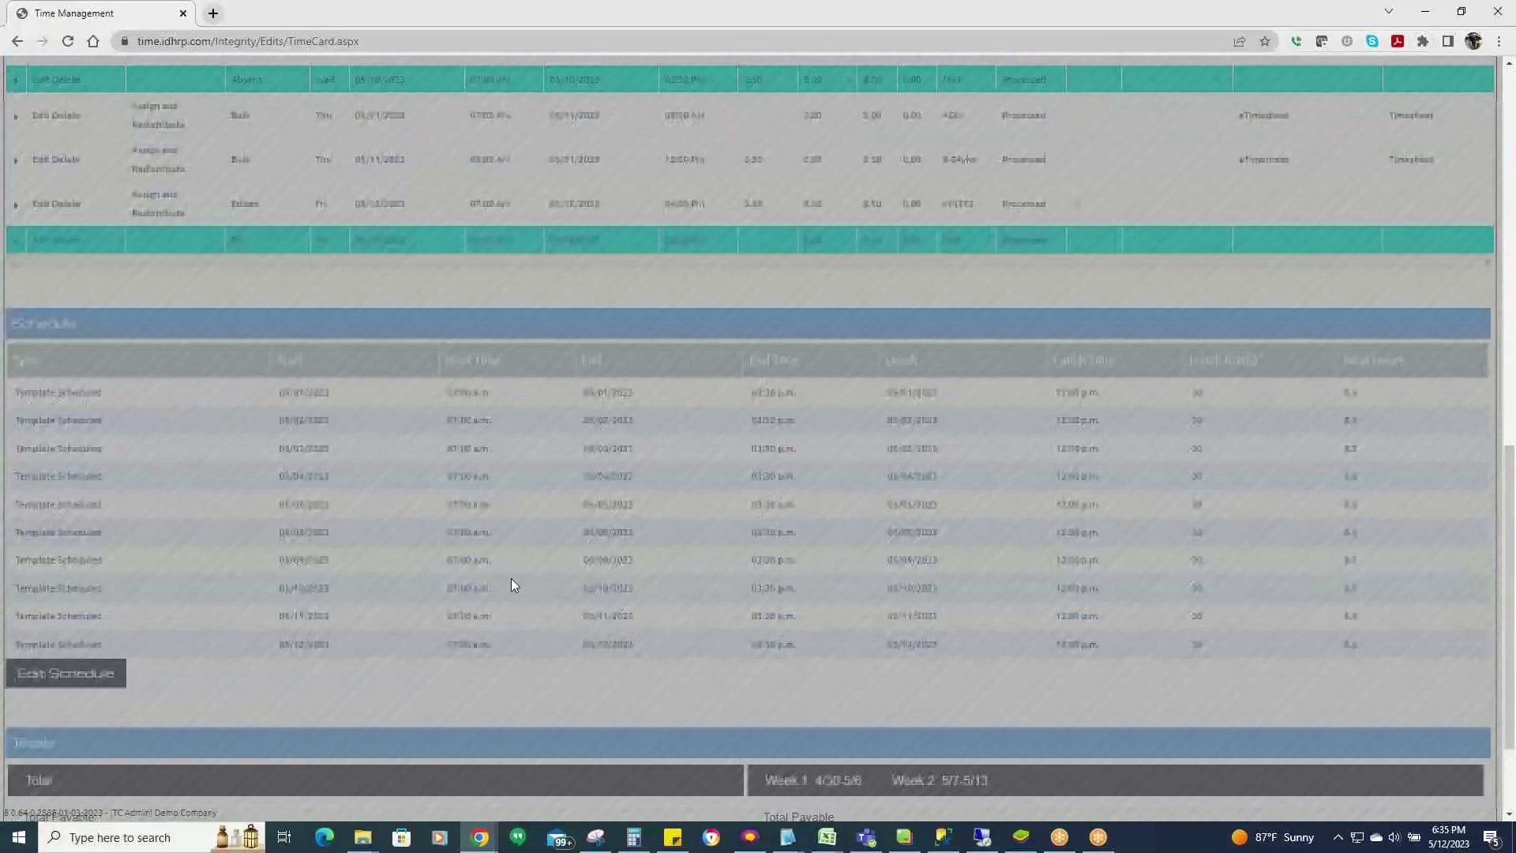
scroll(418, 525, "up", 12)
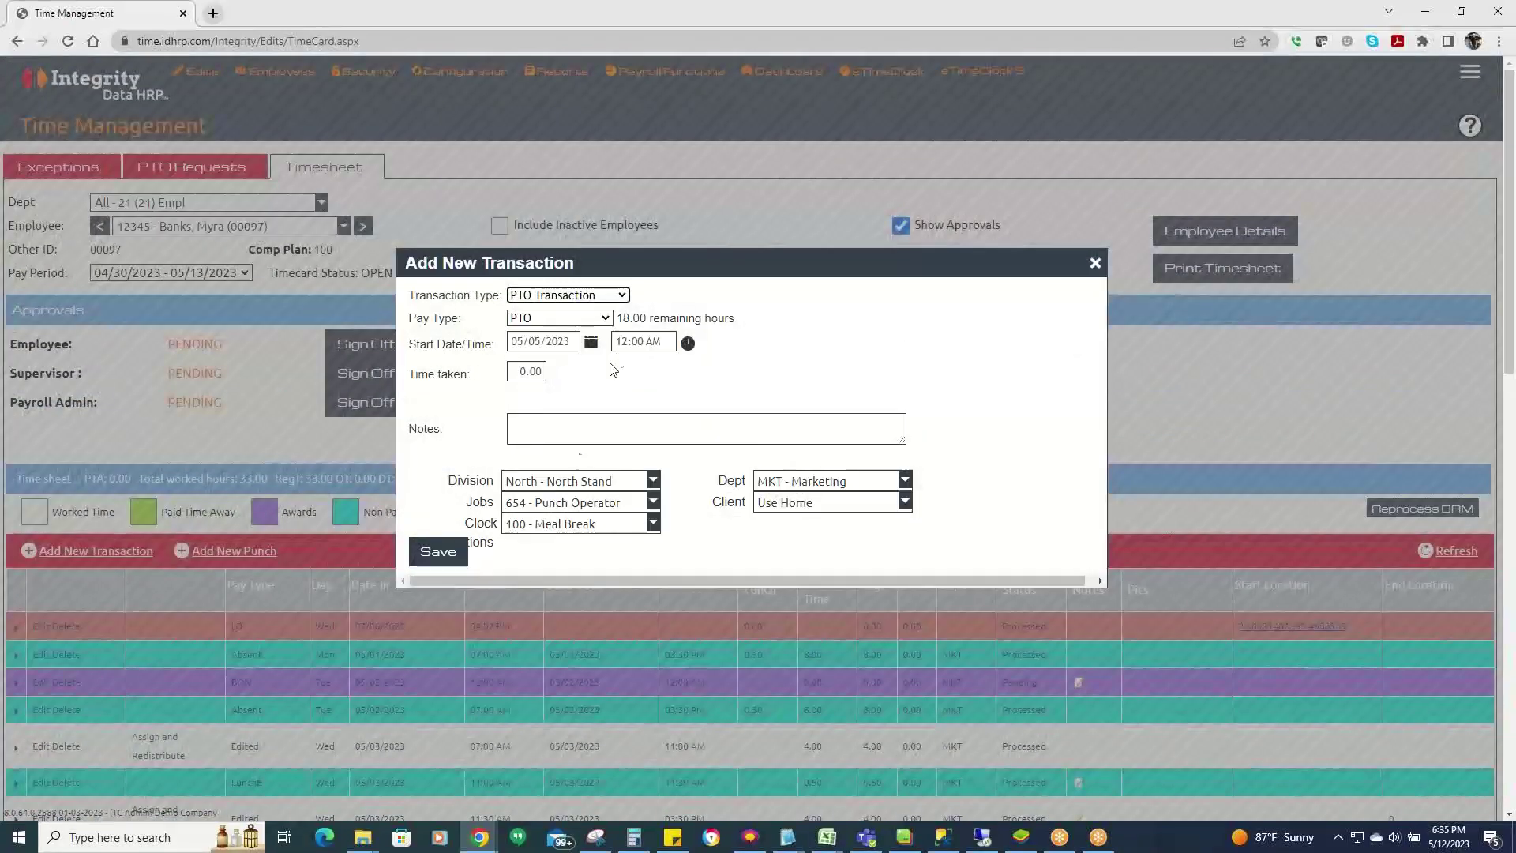
left_click(620, 345)
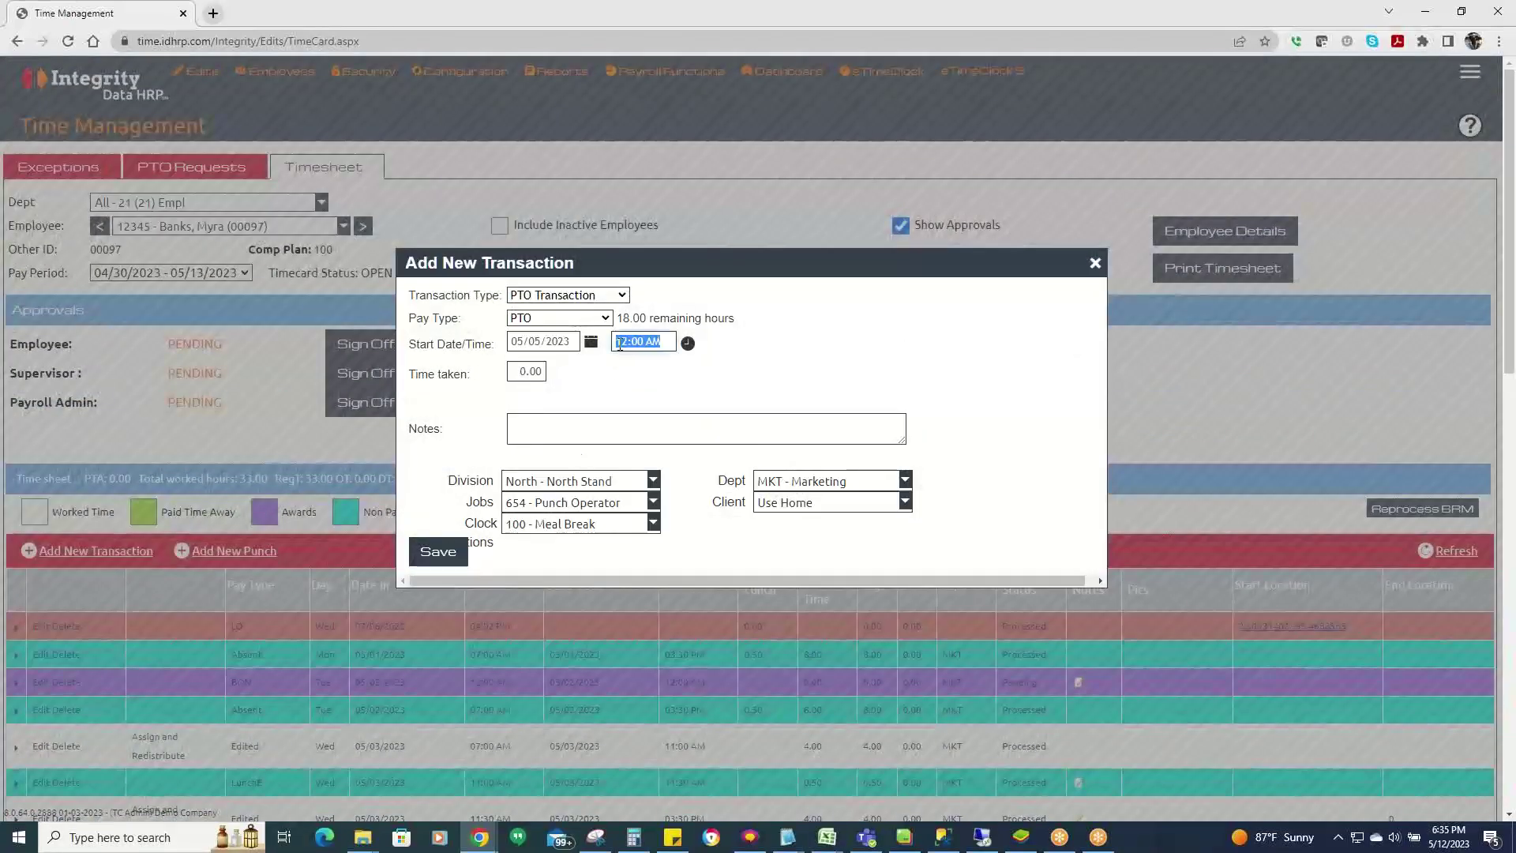
type("7")
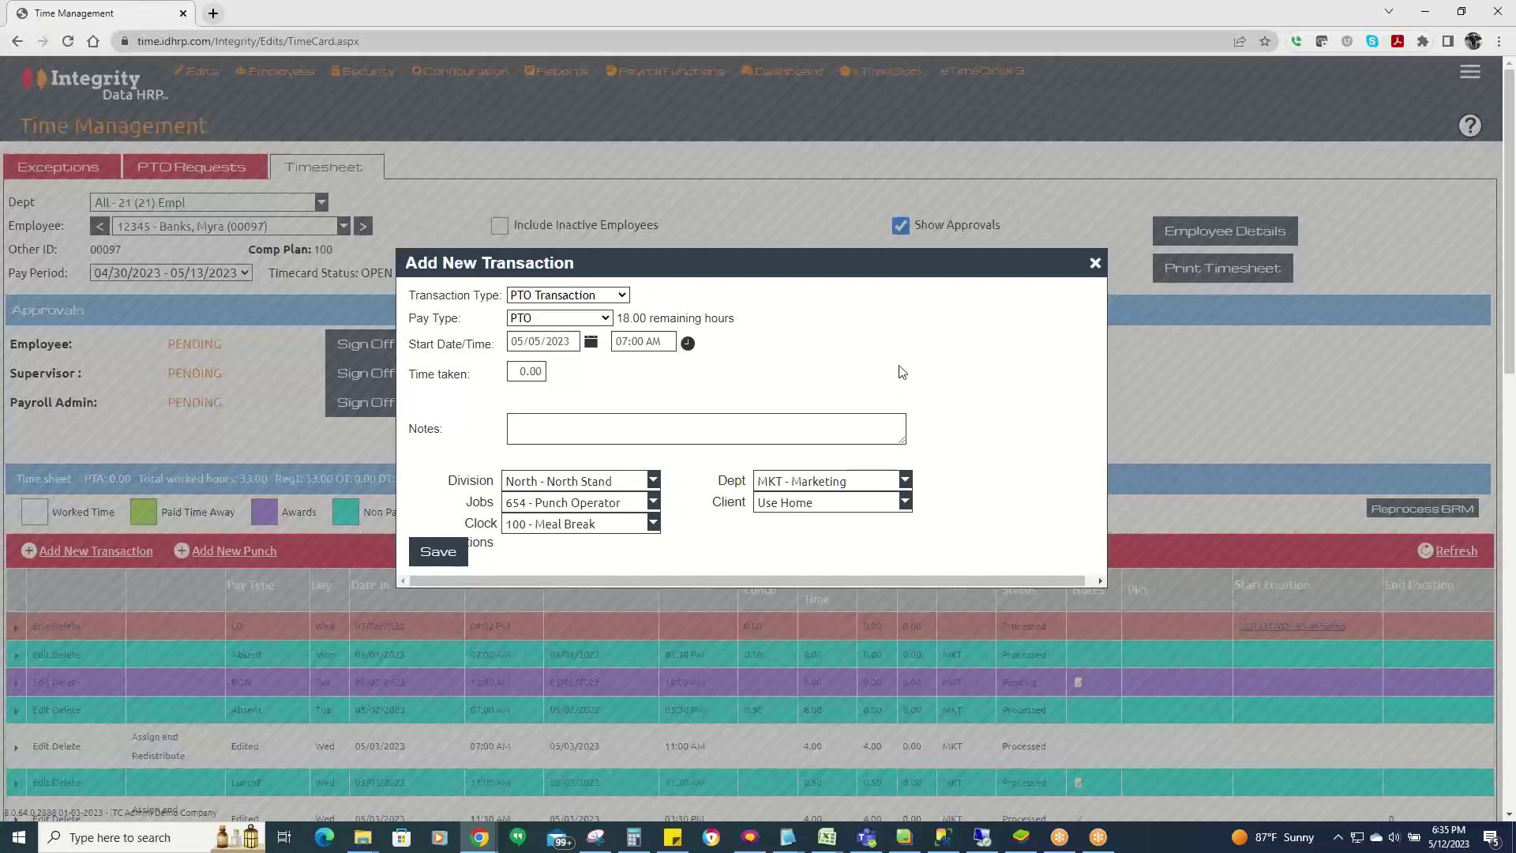
Set the PTO time taken to 8 hours and check the start time against the employee's schedule.
left_click(521, 372)
type("8")
scroll(1140, 656, "down", 5)
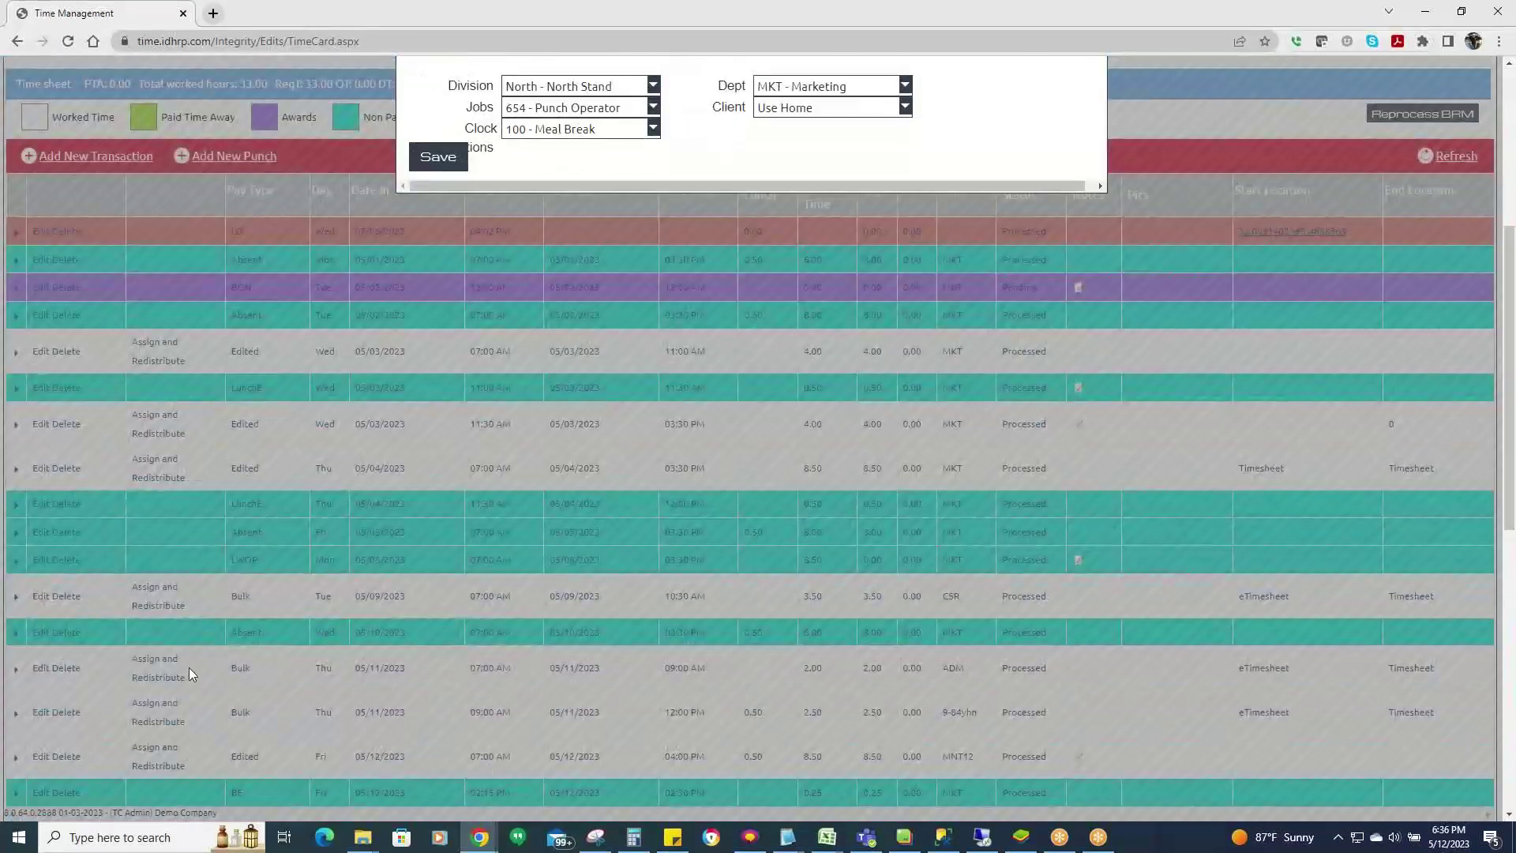
scroll(329, 712, "down", 3)
scroll(371, 653, "up", 3)
scroll(244, 597, "up", 4)
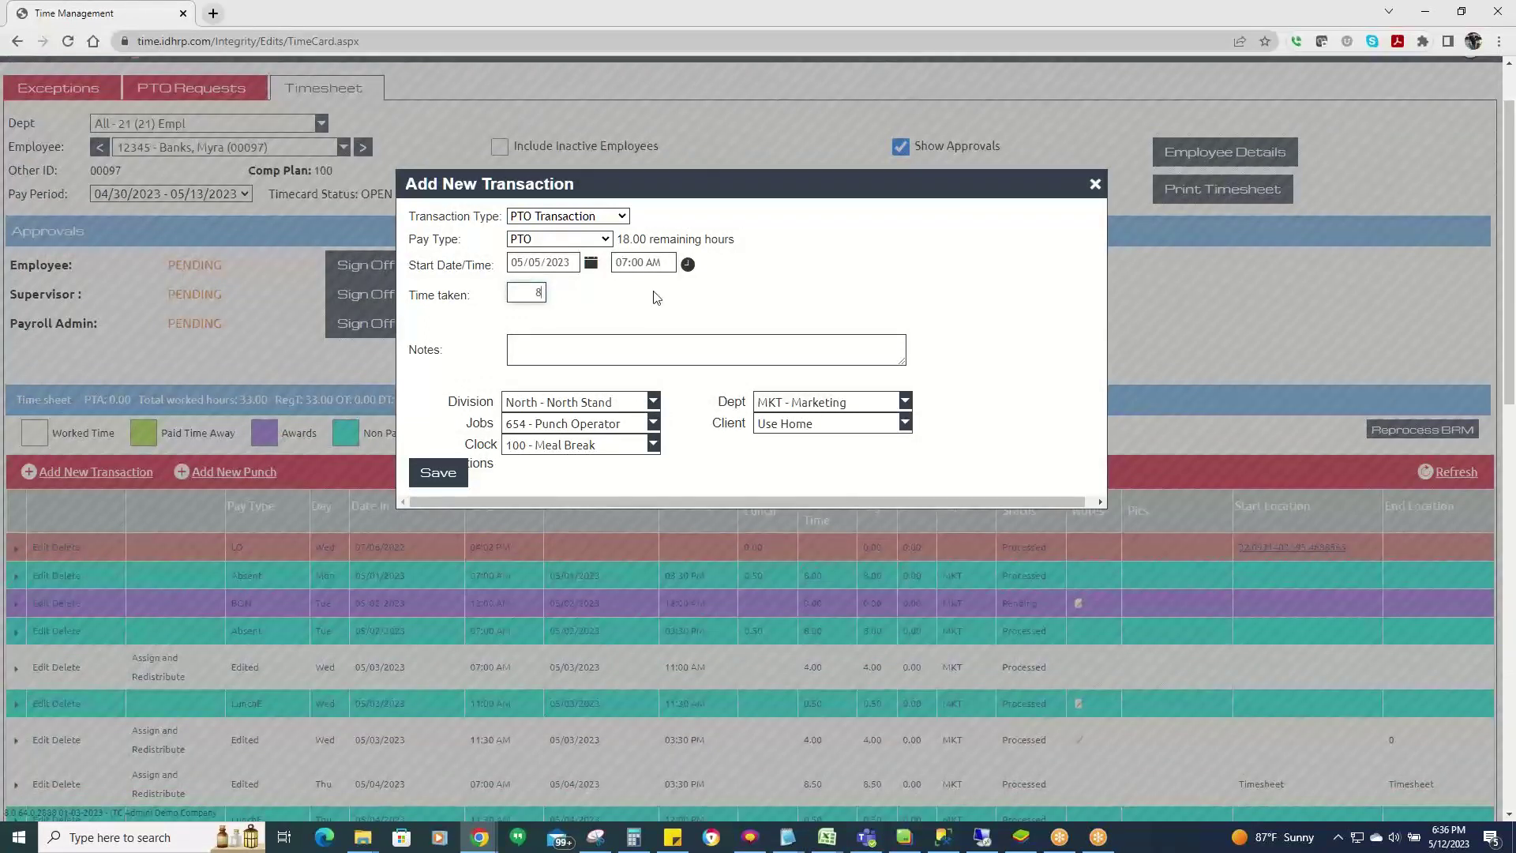
left_click(636, 263)
scroll(541, 495, "down", 12)
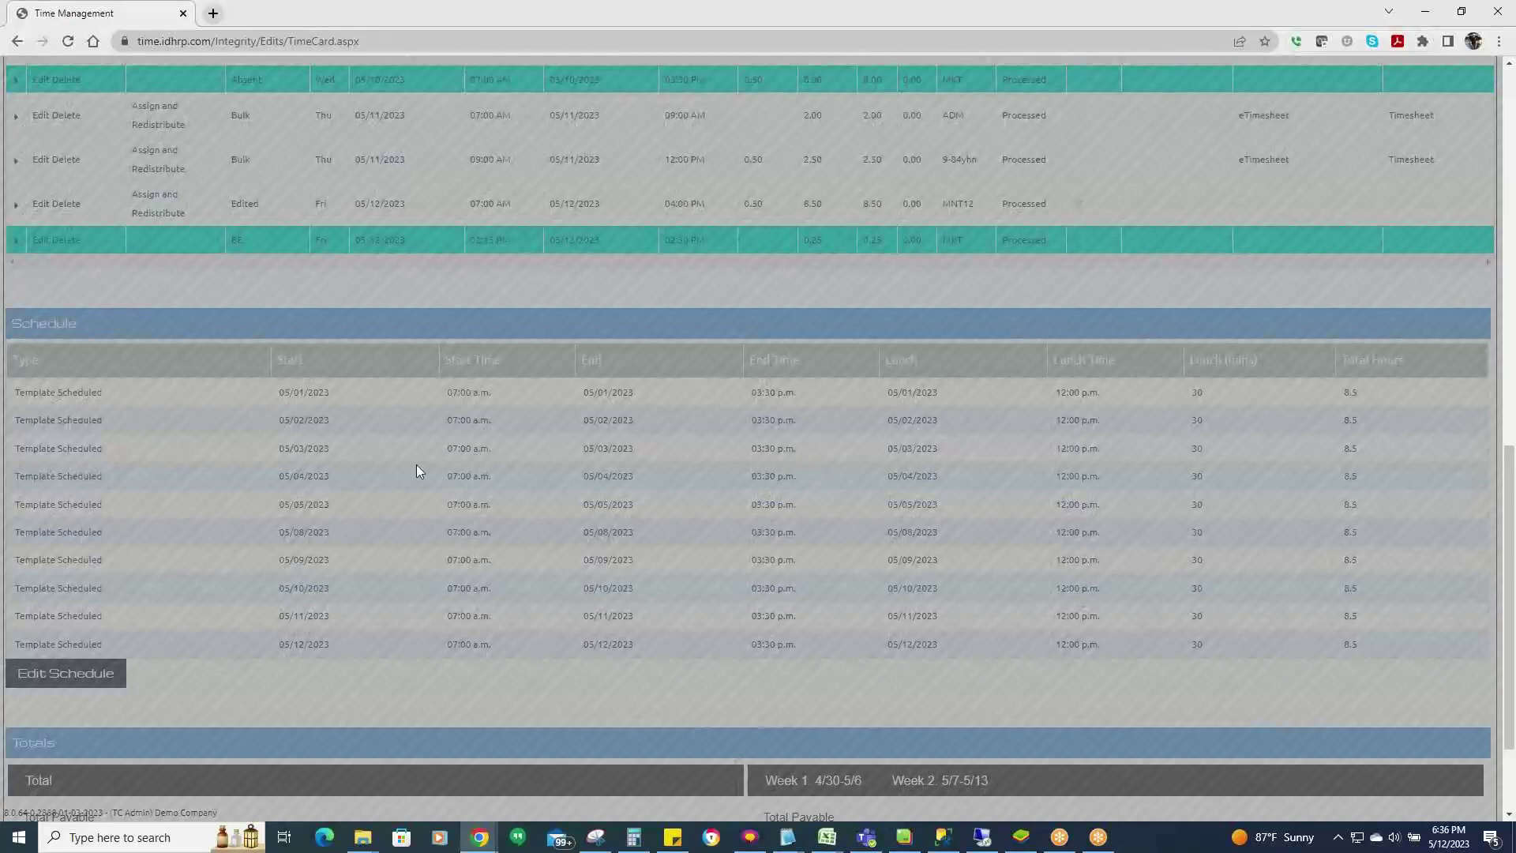
scroll(723, 656, "up", 12)
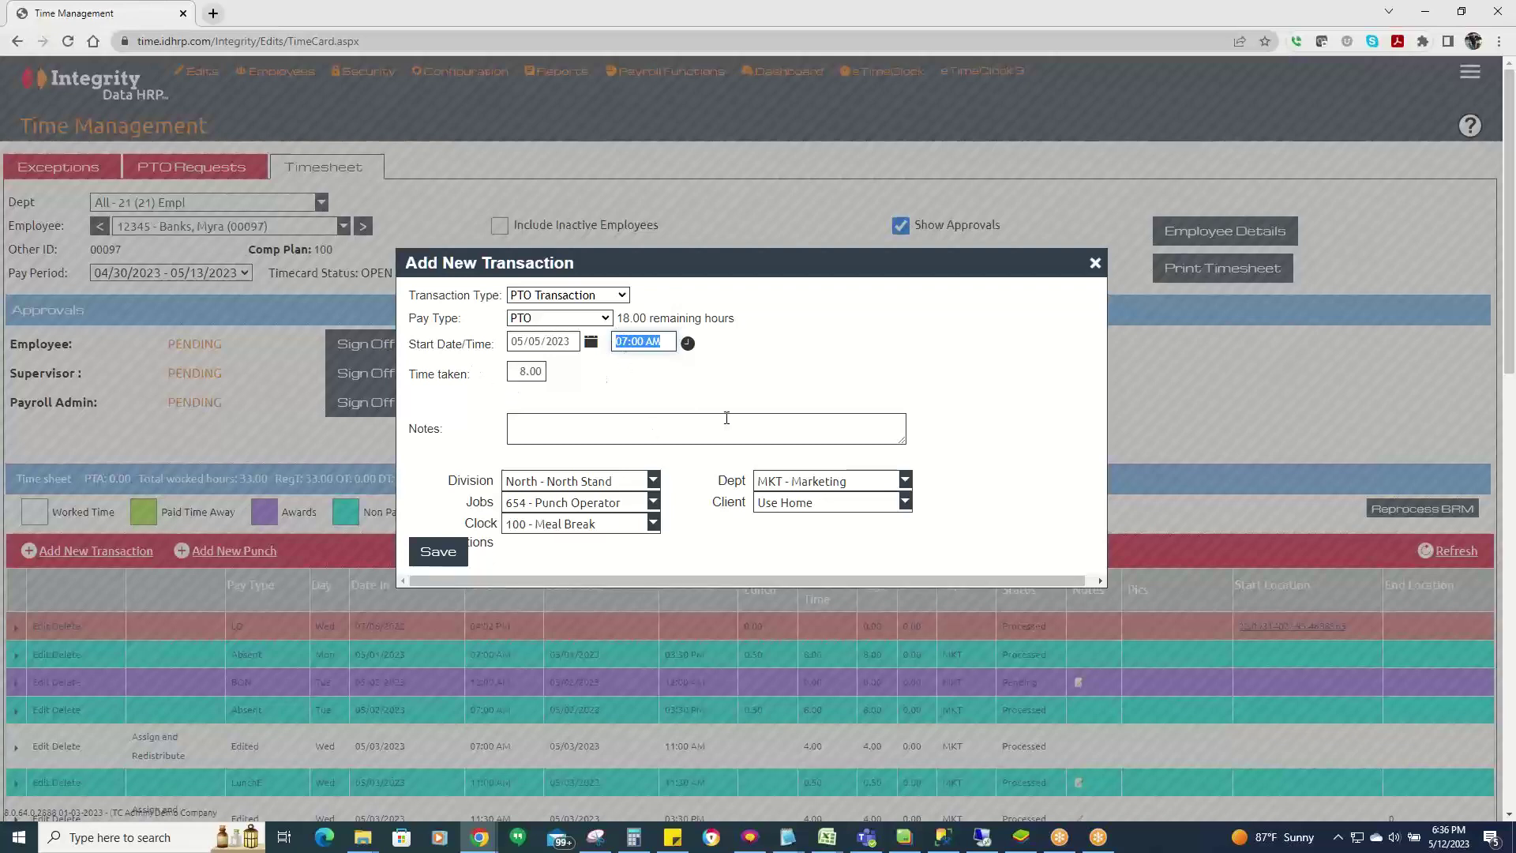
Save the PTO transaction without notes and check its entry on the timesheet.
left_click(636, 429)
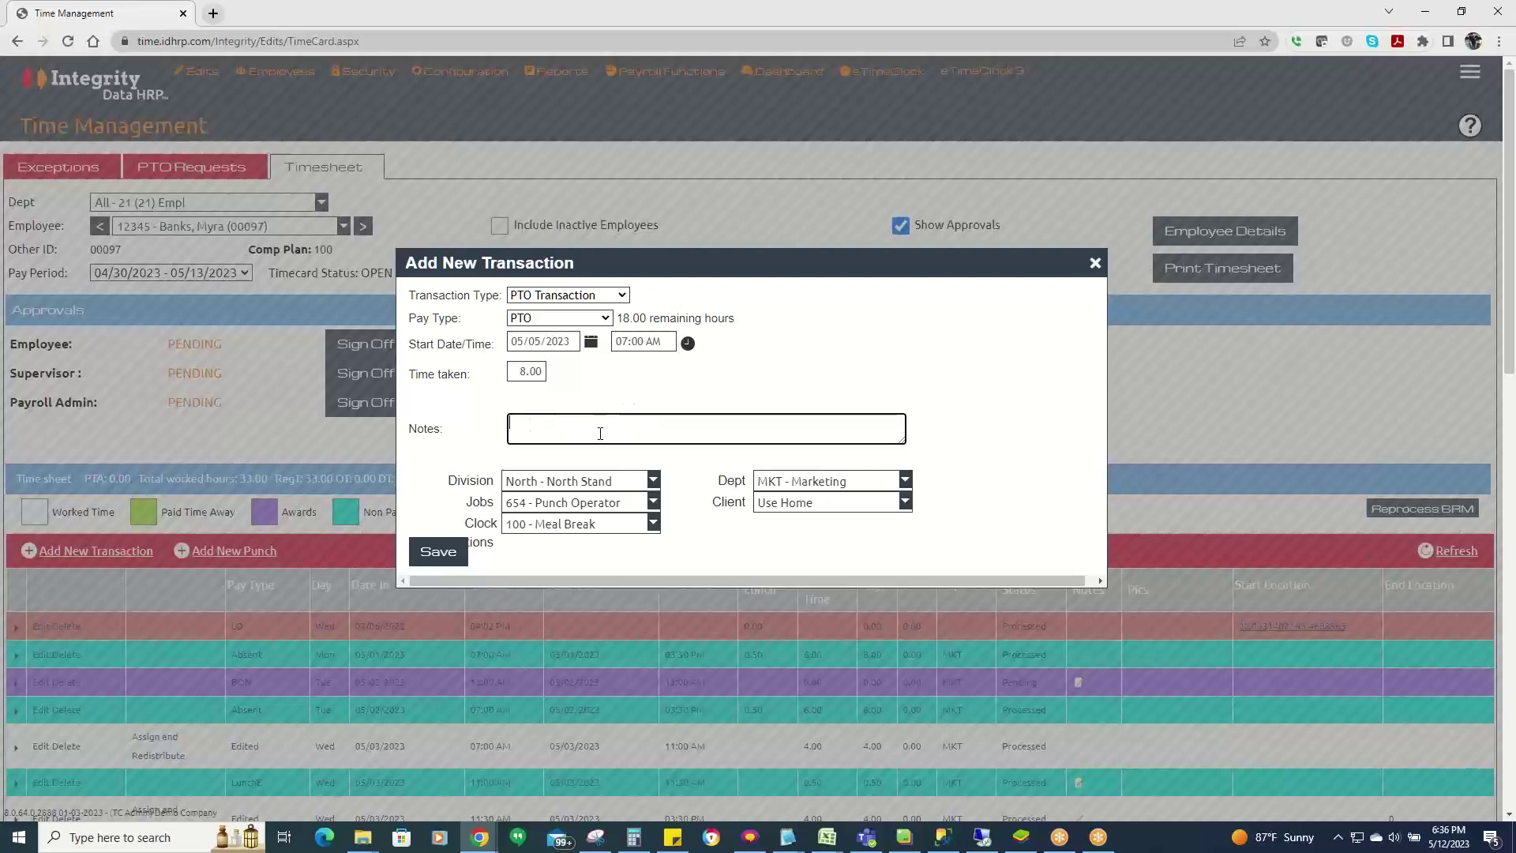
left_click(434, 557)
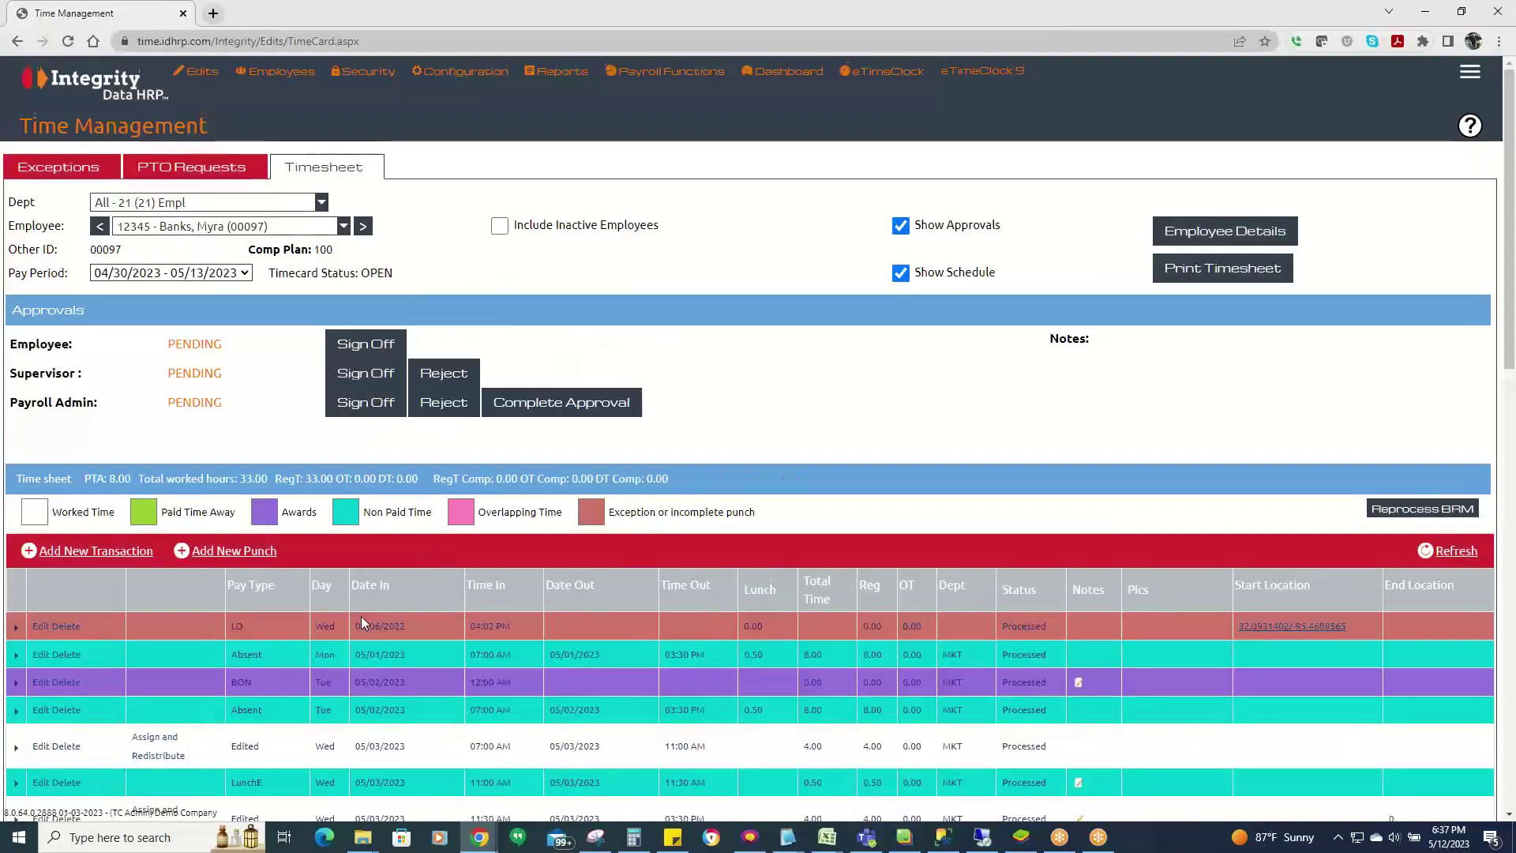
scroll(362, 617, "down", 4)
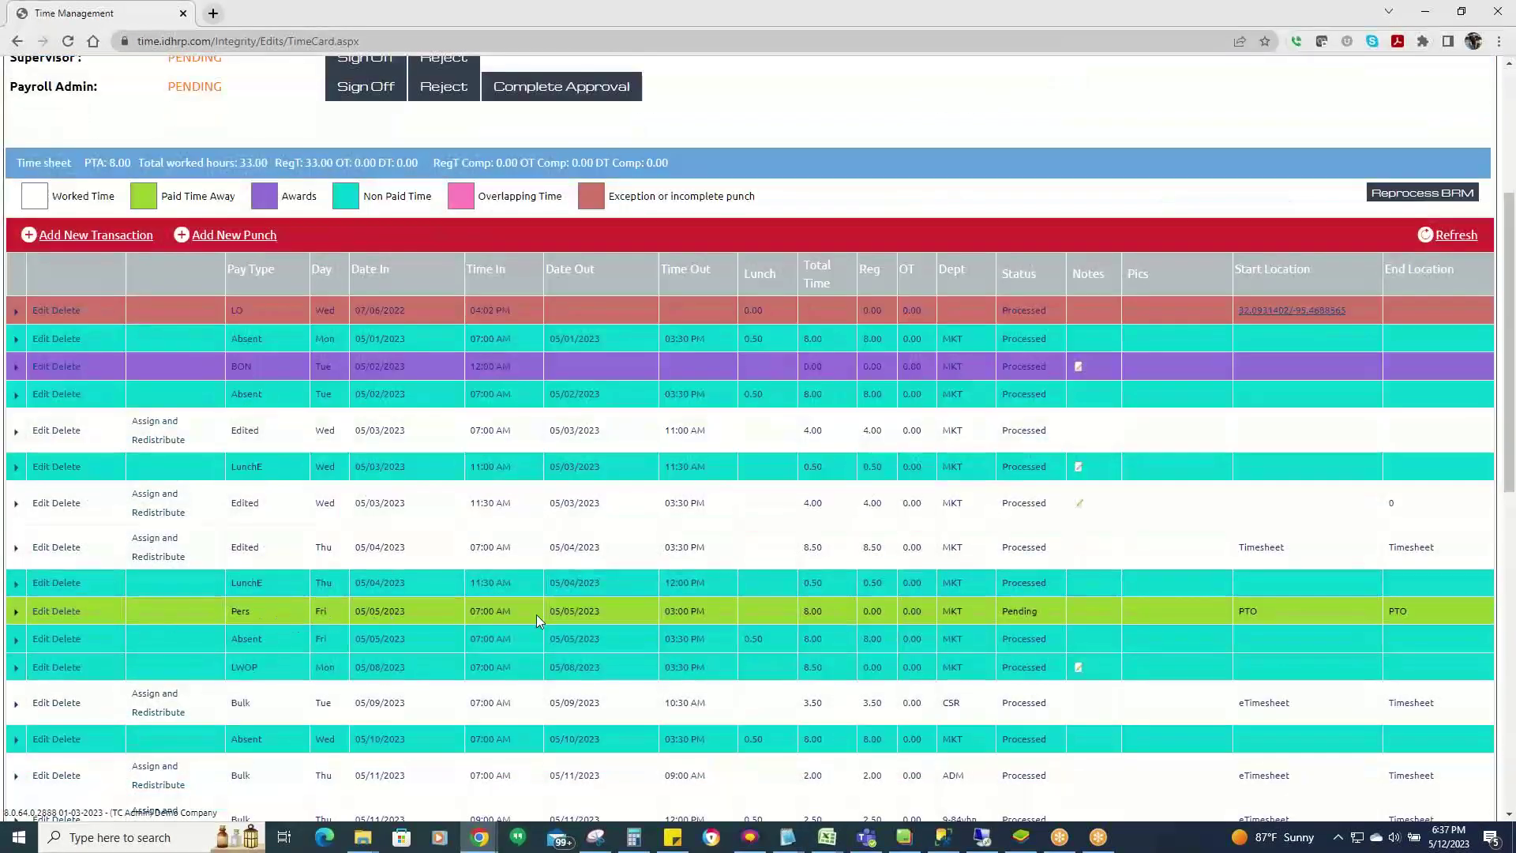
scroll(503, 618, "up", 4)
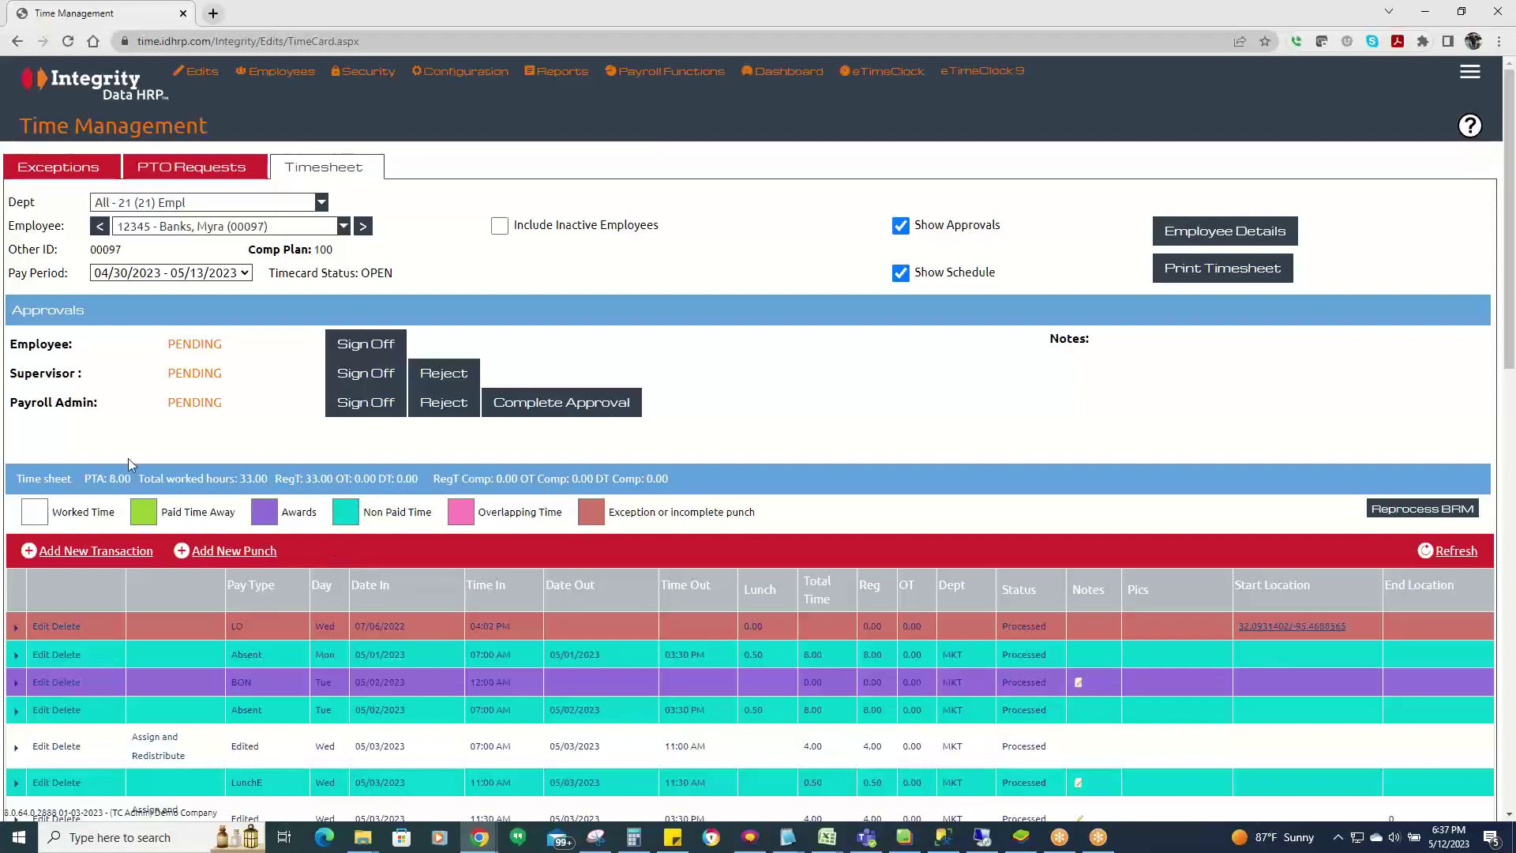
left_click(102, 551)
left_click(592, 296)
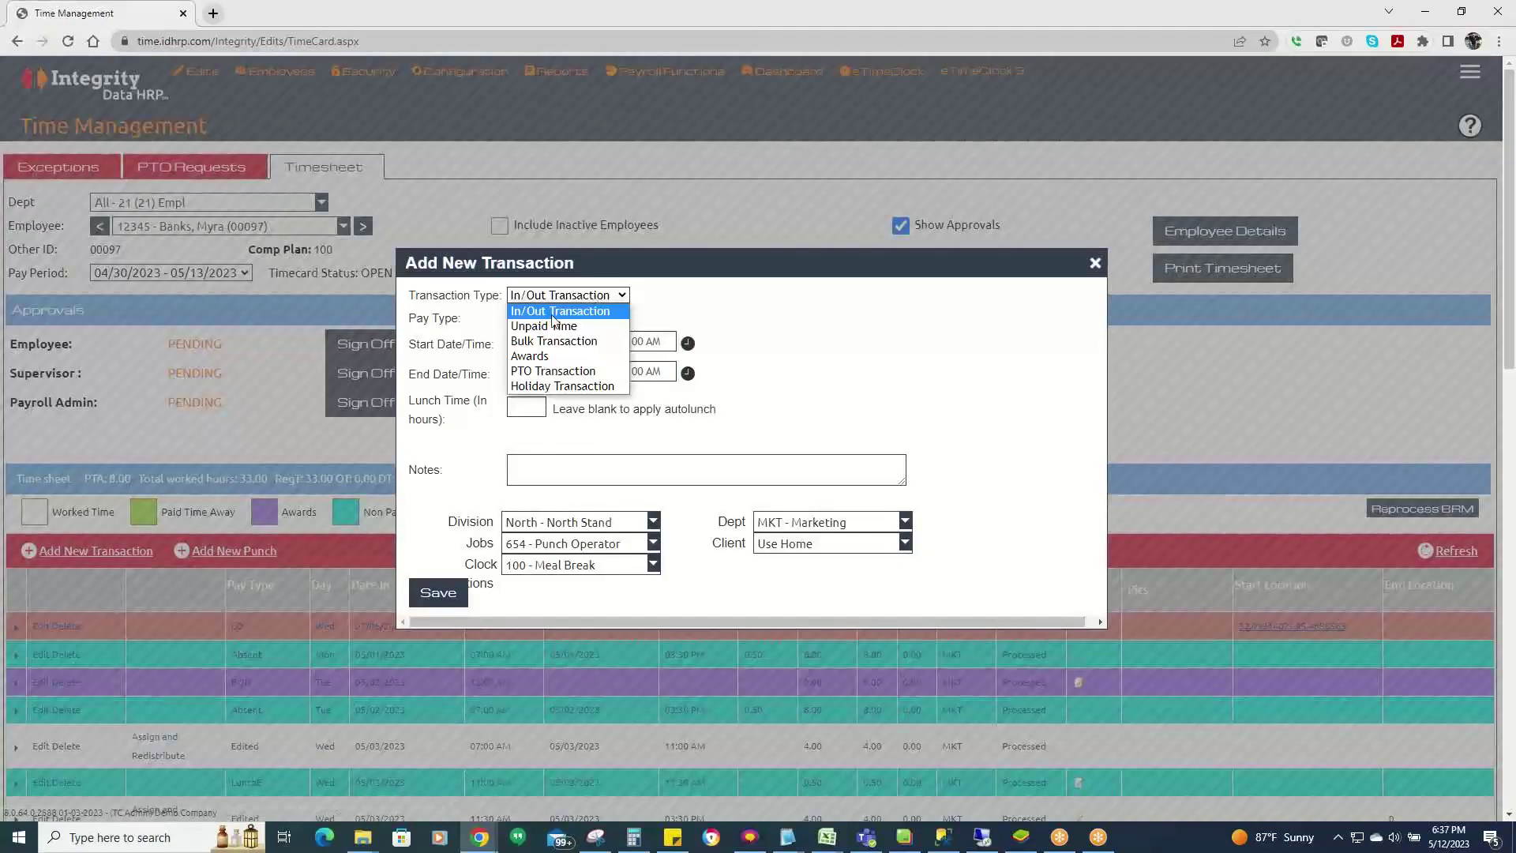
left_click(552, 385)
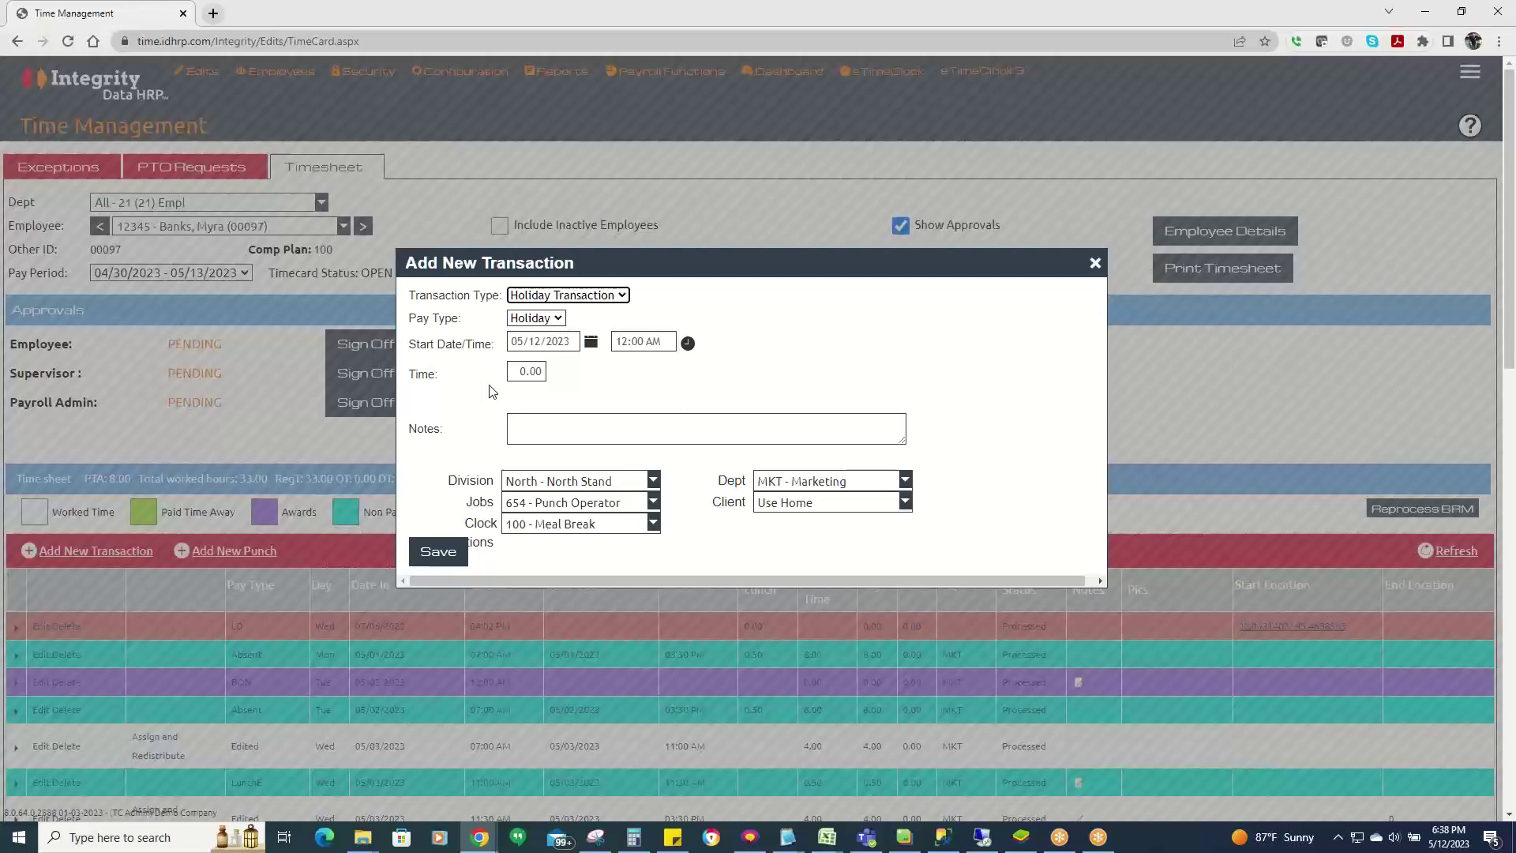
left_click(522, 373)
type("8")
left_click(555, 407)
left_click(536, 427)
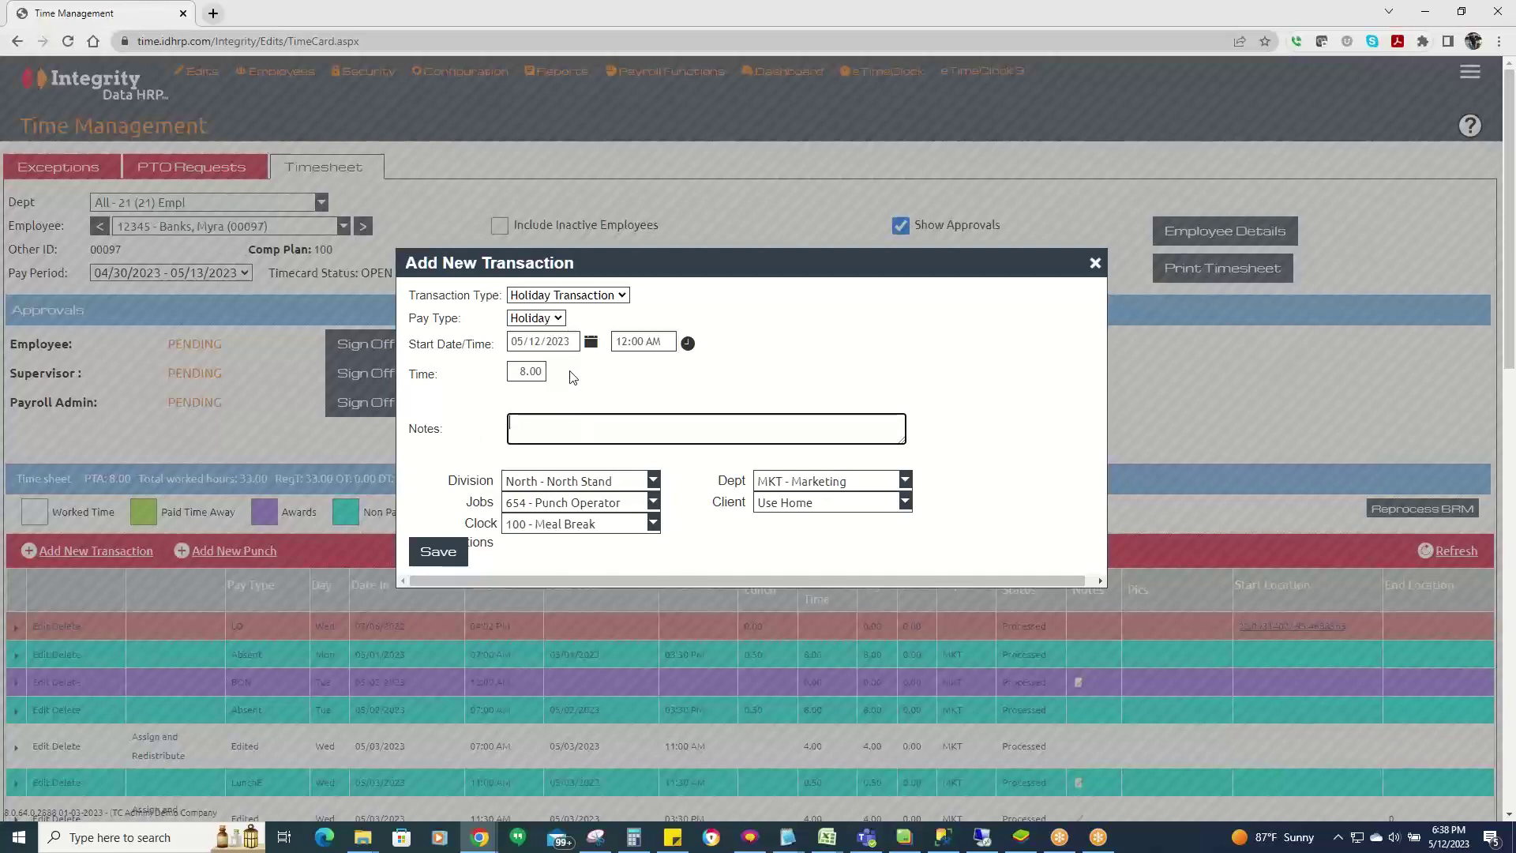
left_click(635, 342)
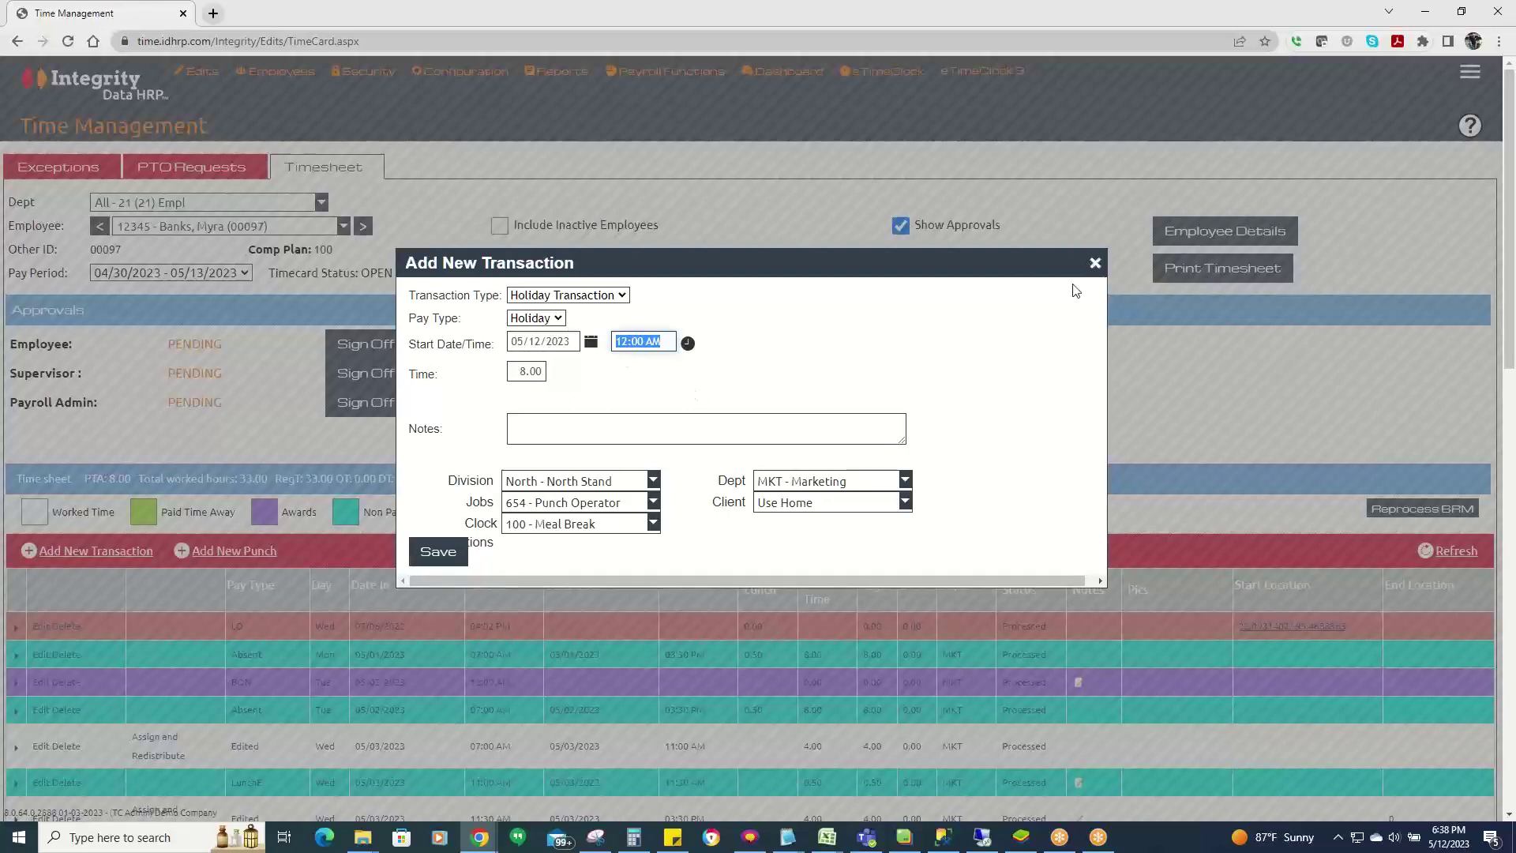
left_click(1094, 265)
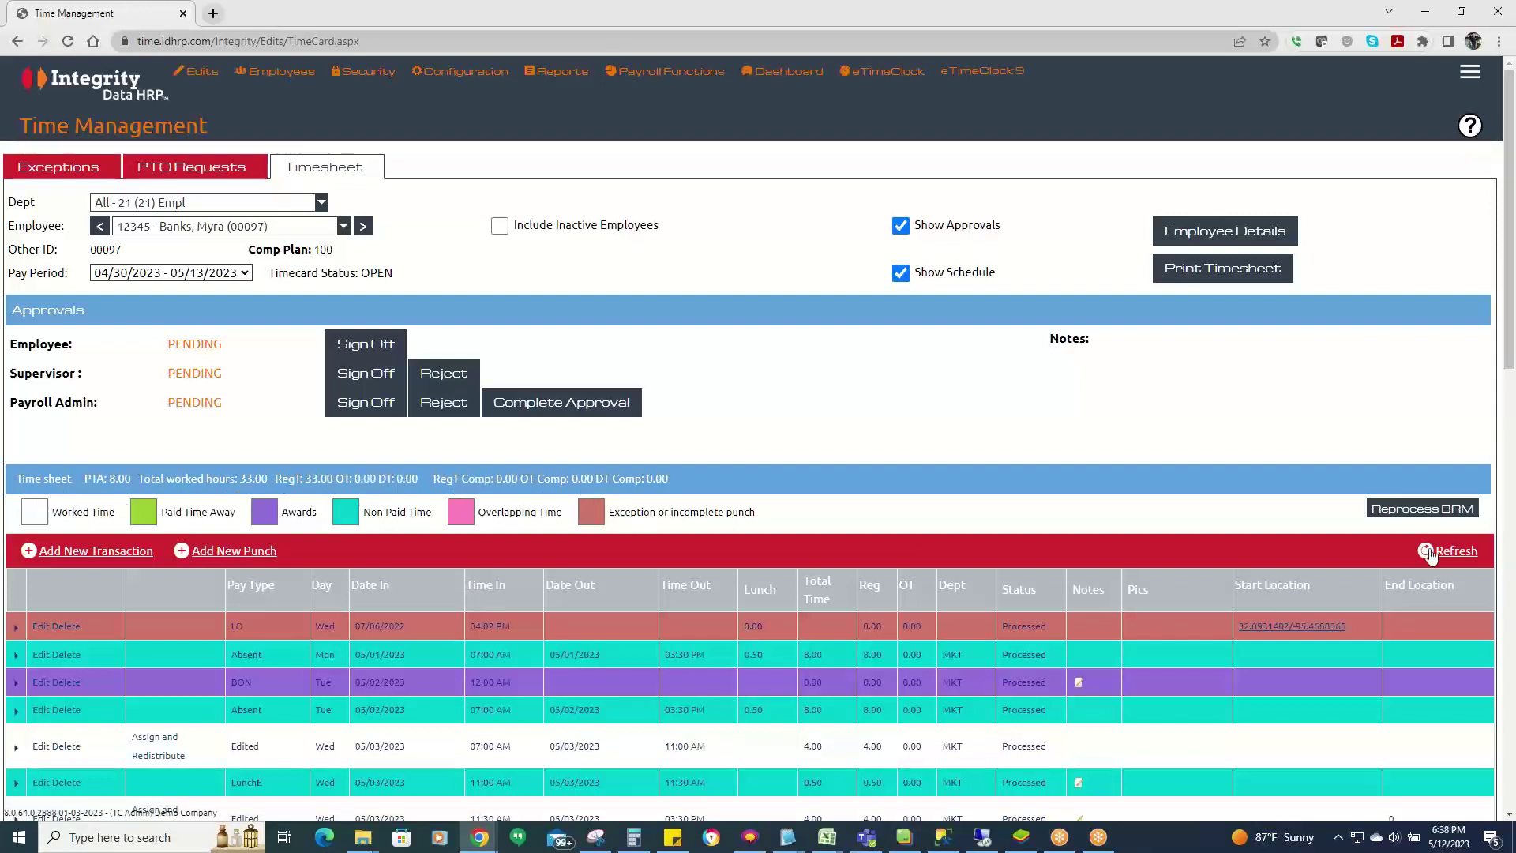
Refresh the timesheet and move the Thursday 05/04/2023 scheduled shift to Saturday 05/06/2023 in the schedule editor.
left_click(1456, 553)
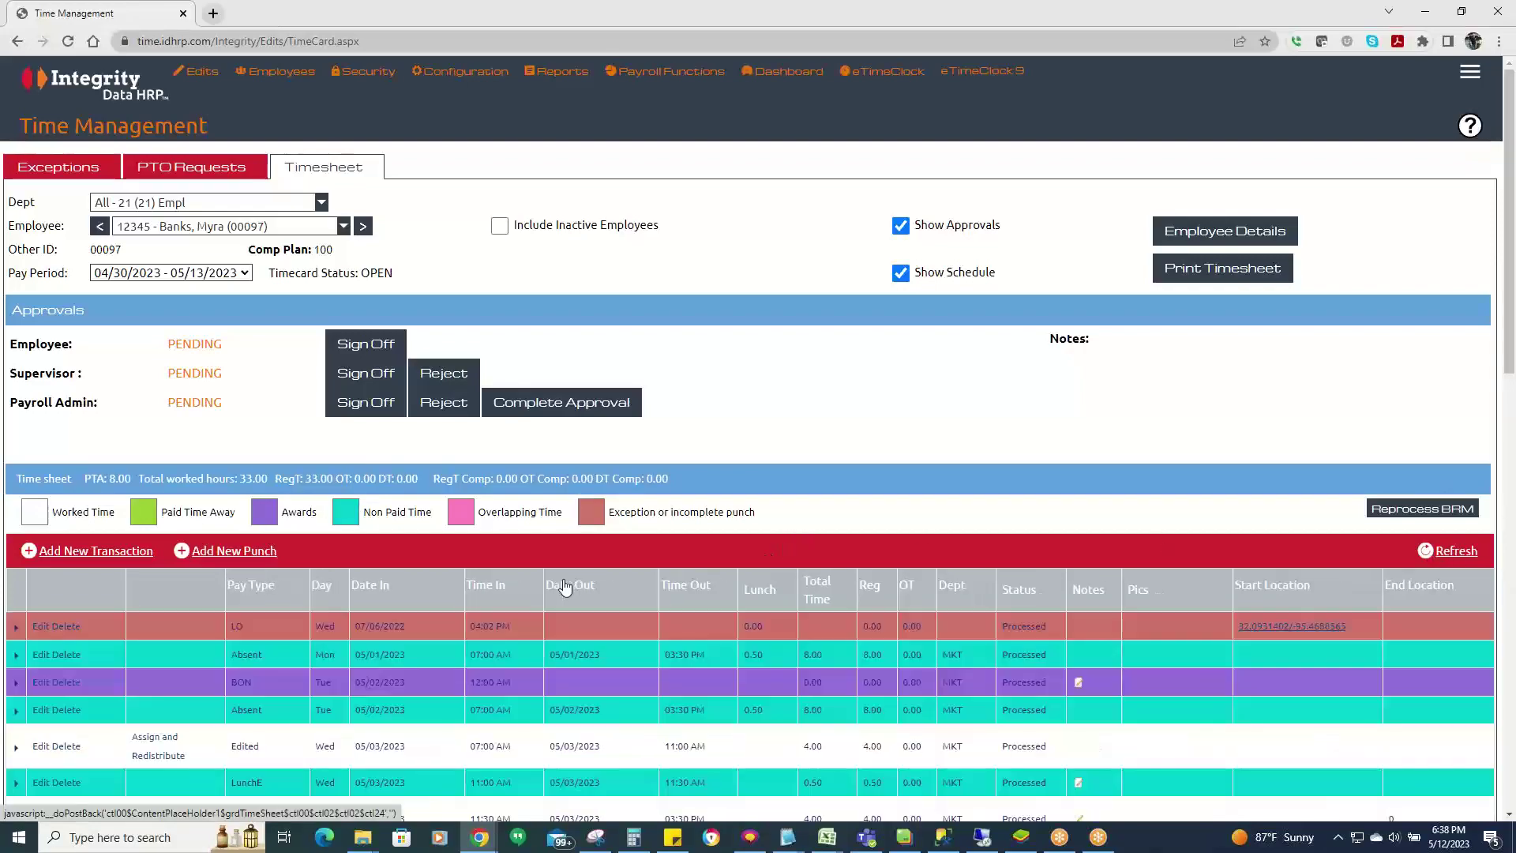
scroll(1073, 634, "down", 4)
scroll(1074, 634, "down", 5)
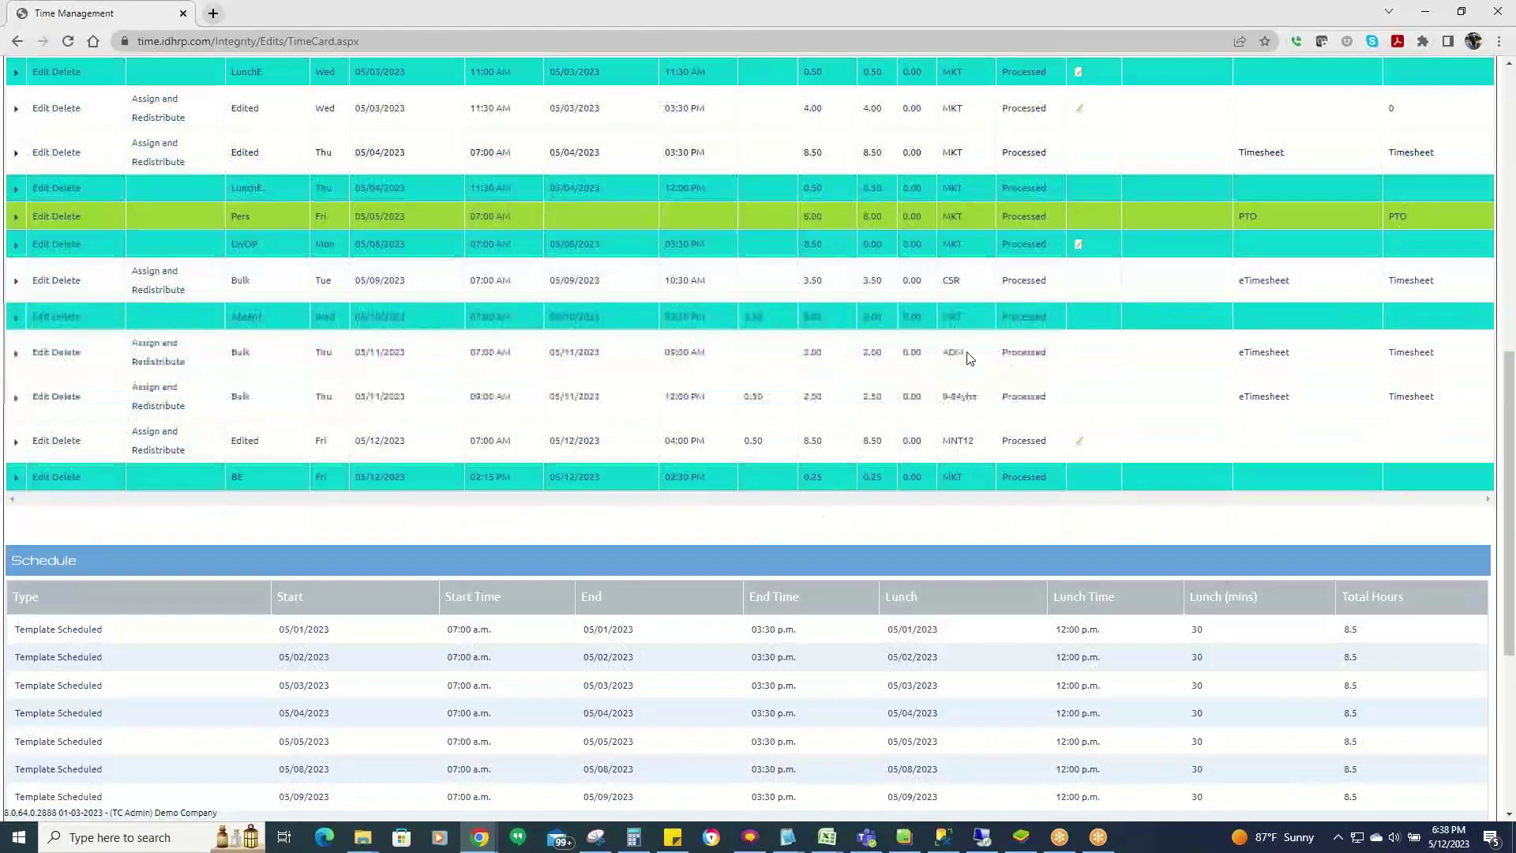
scroll(823, 523, "down", 4)
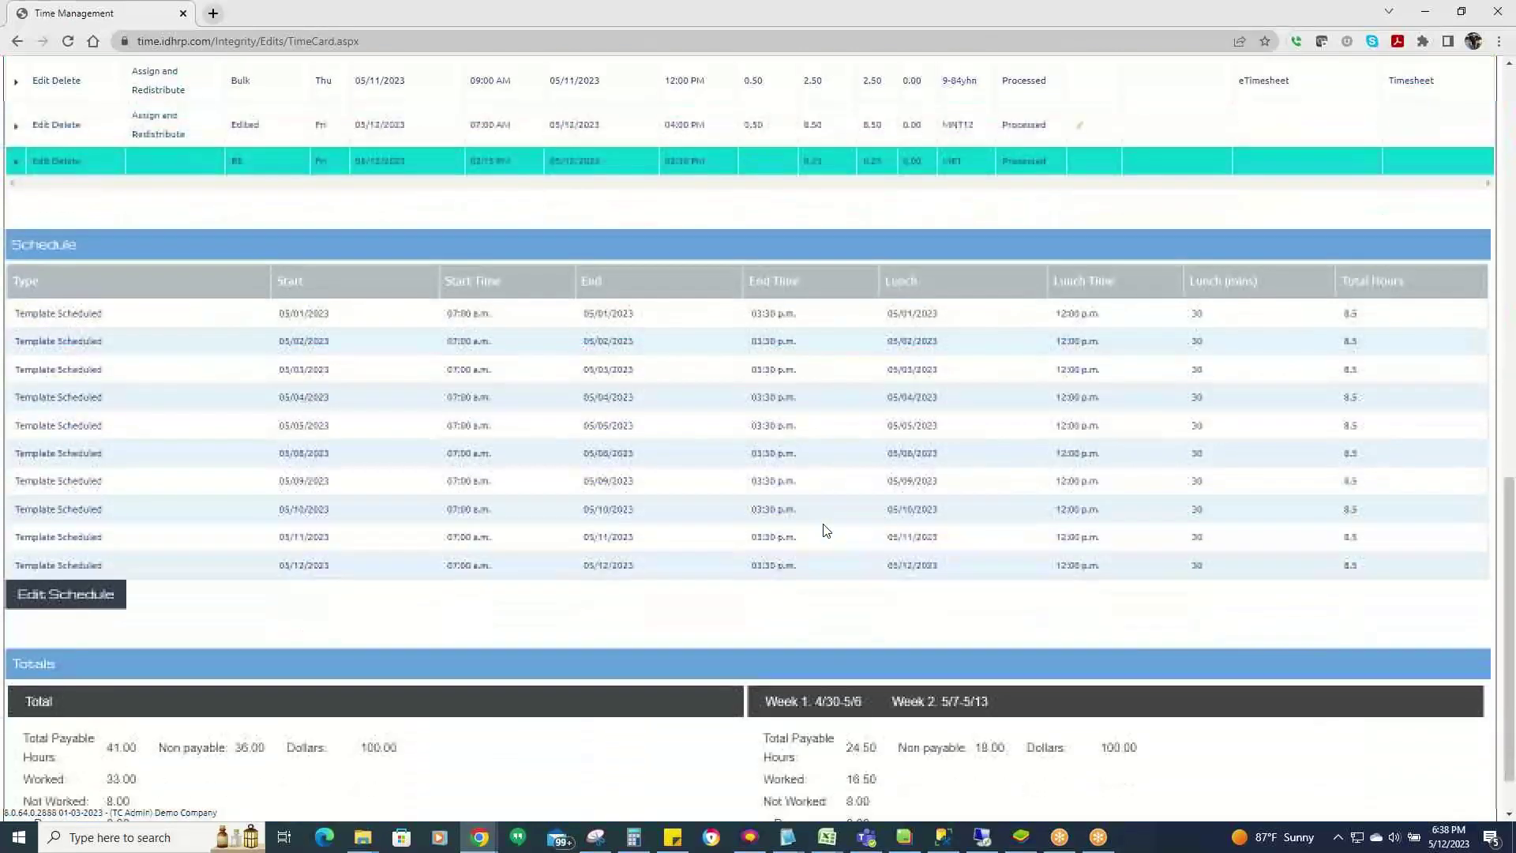
left_click(79, 595)
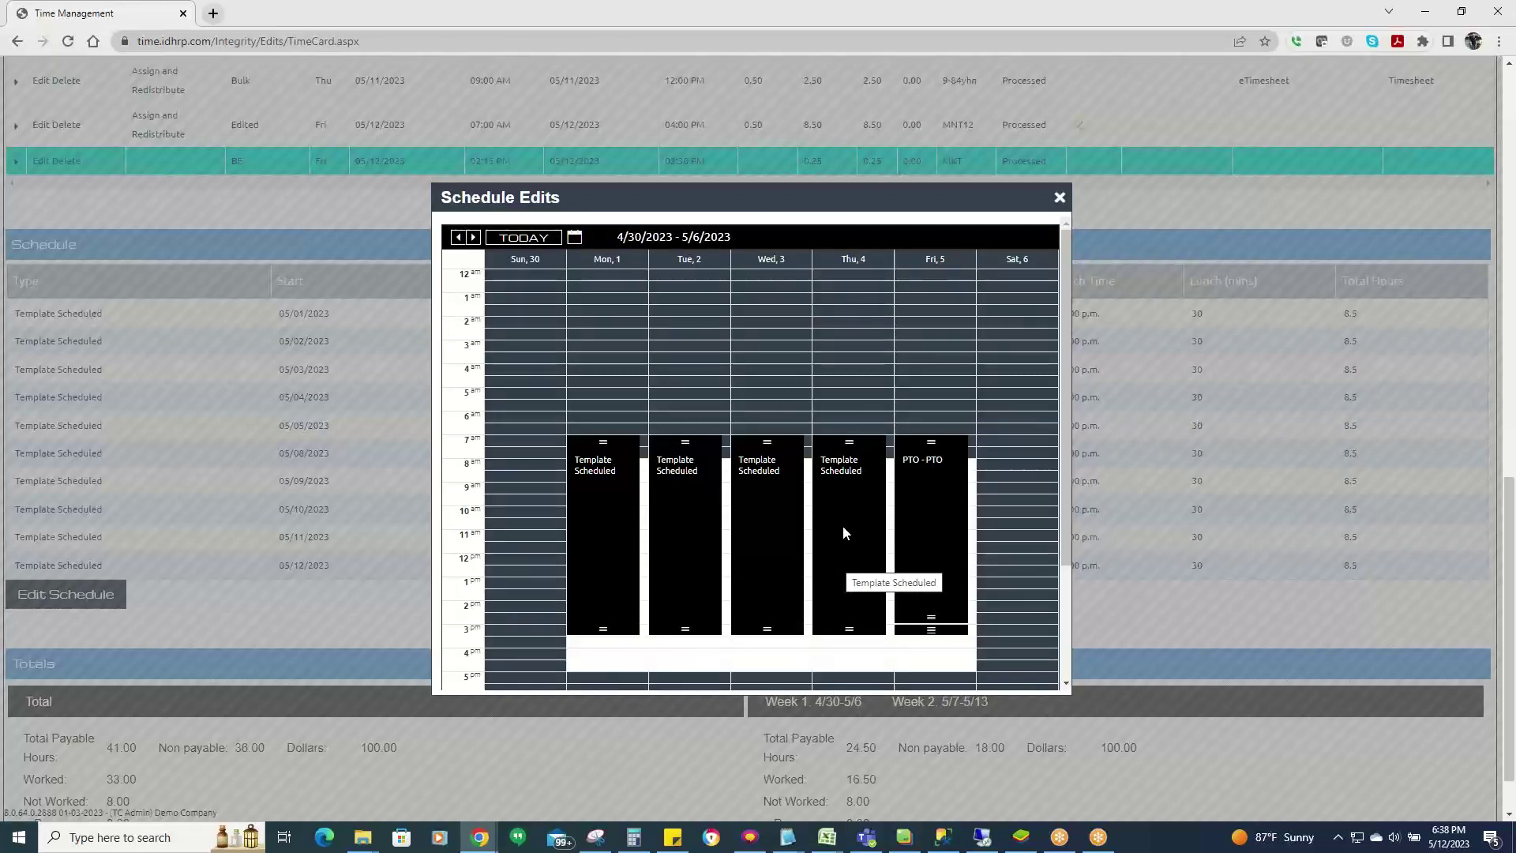
left_click_drag(842, 526, 1018, 528)
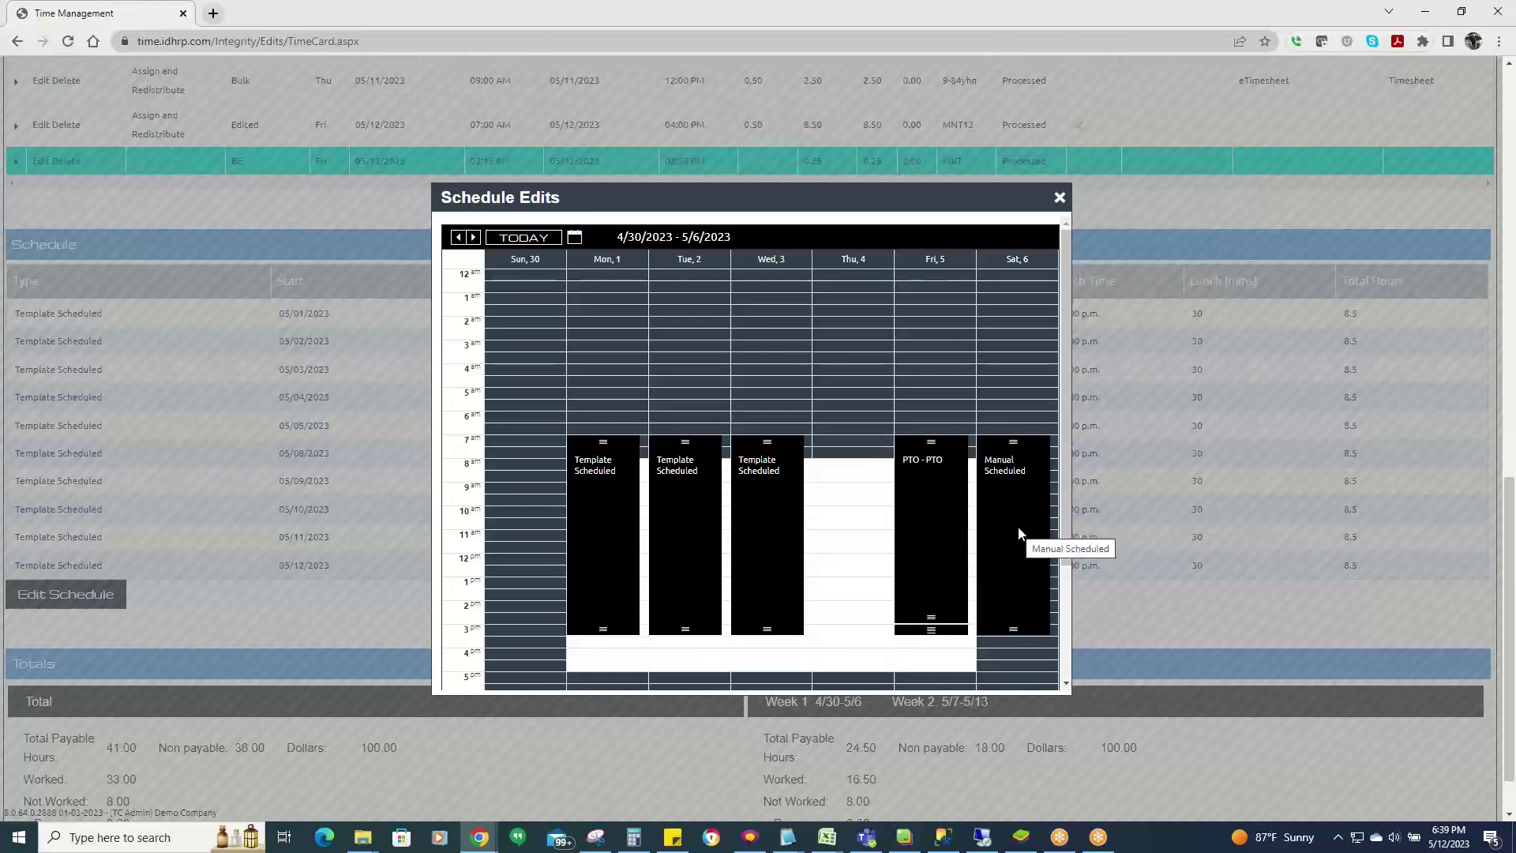
Add a schedule for Thursday 04/27/2023 from 05:00 AM to 11:00 AM in the week of 4/23/2023.
left_click(458, 237)
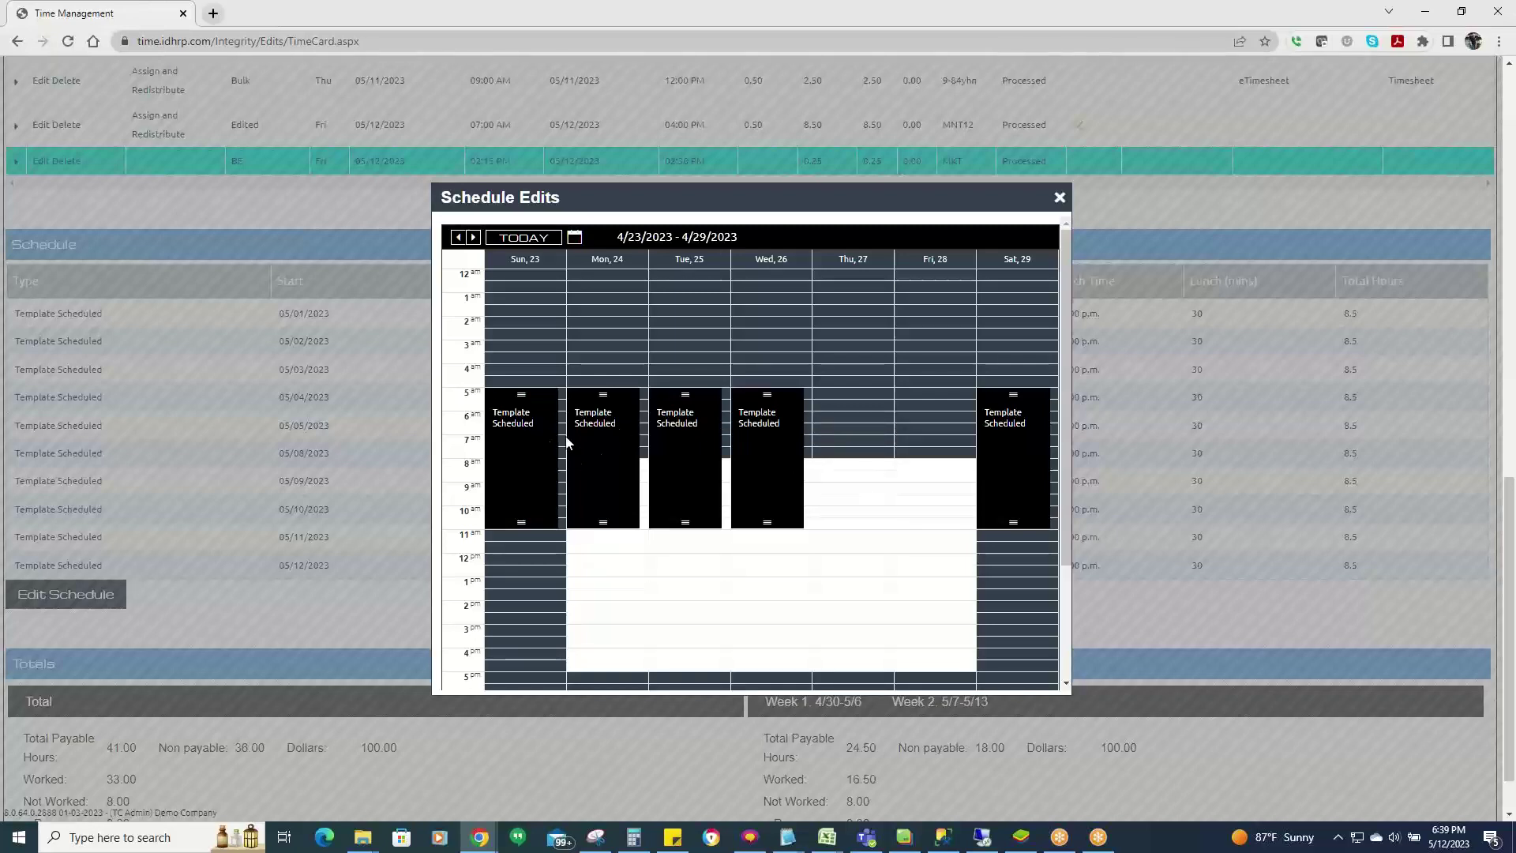
left_click(846, 428)
left_click(908, 438)
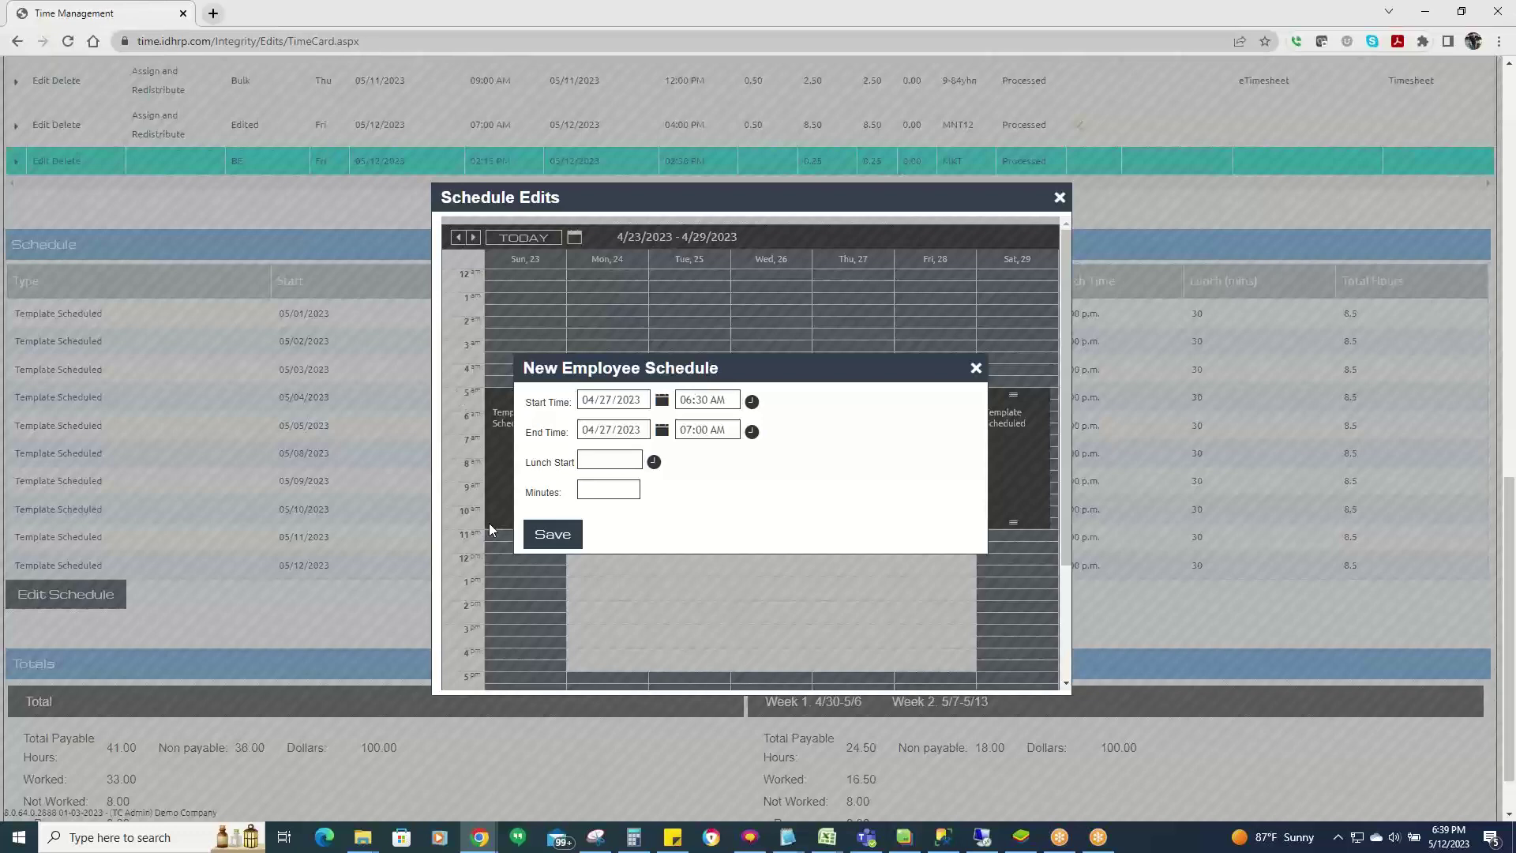
left_click(705, 400)
type("5")
left_click(698, 429)
type("11")
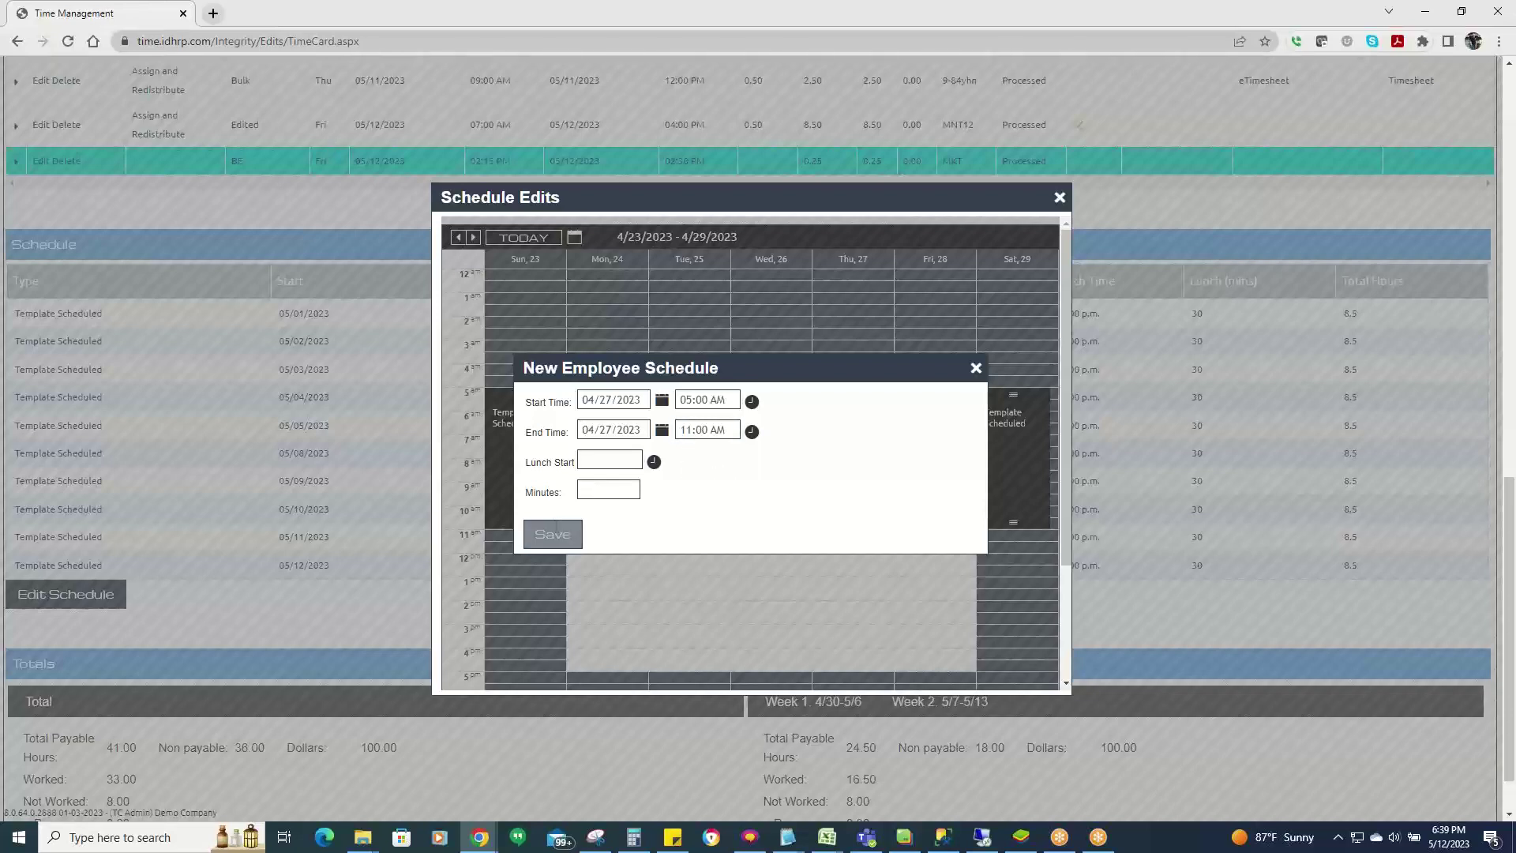
left_click(553, 533)
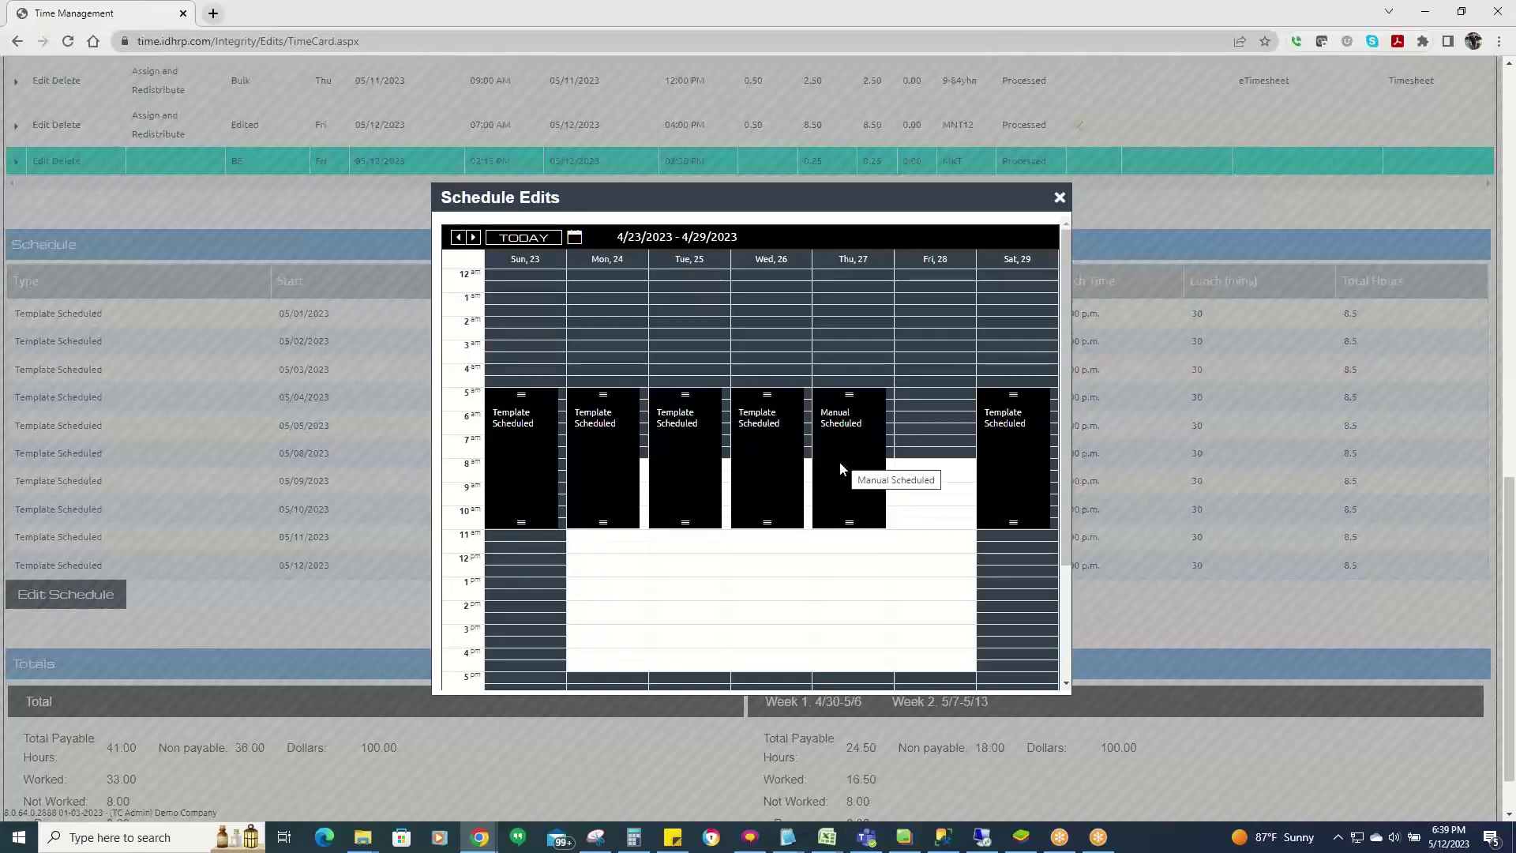
Review the lunch start and minutes settings of the 04/27/2023 shift, save it and close the schedule editor.
left_click(840, 461)
left_click(887, 474)
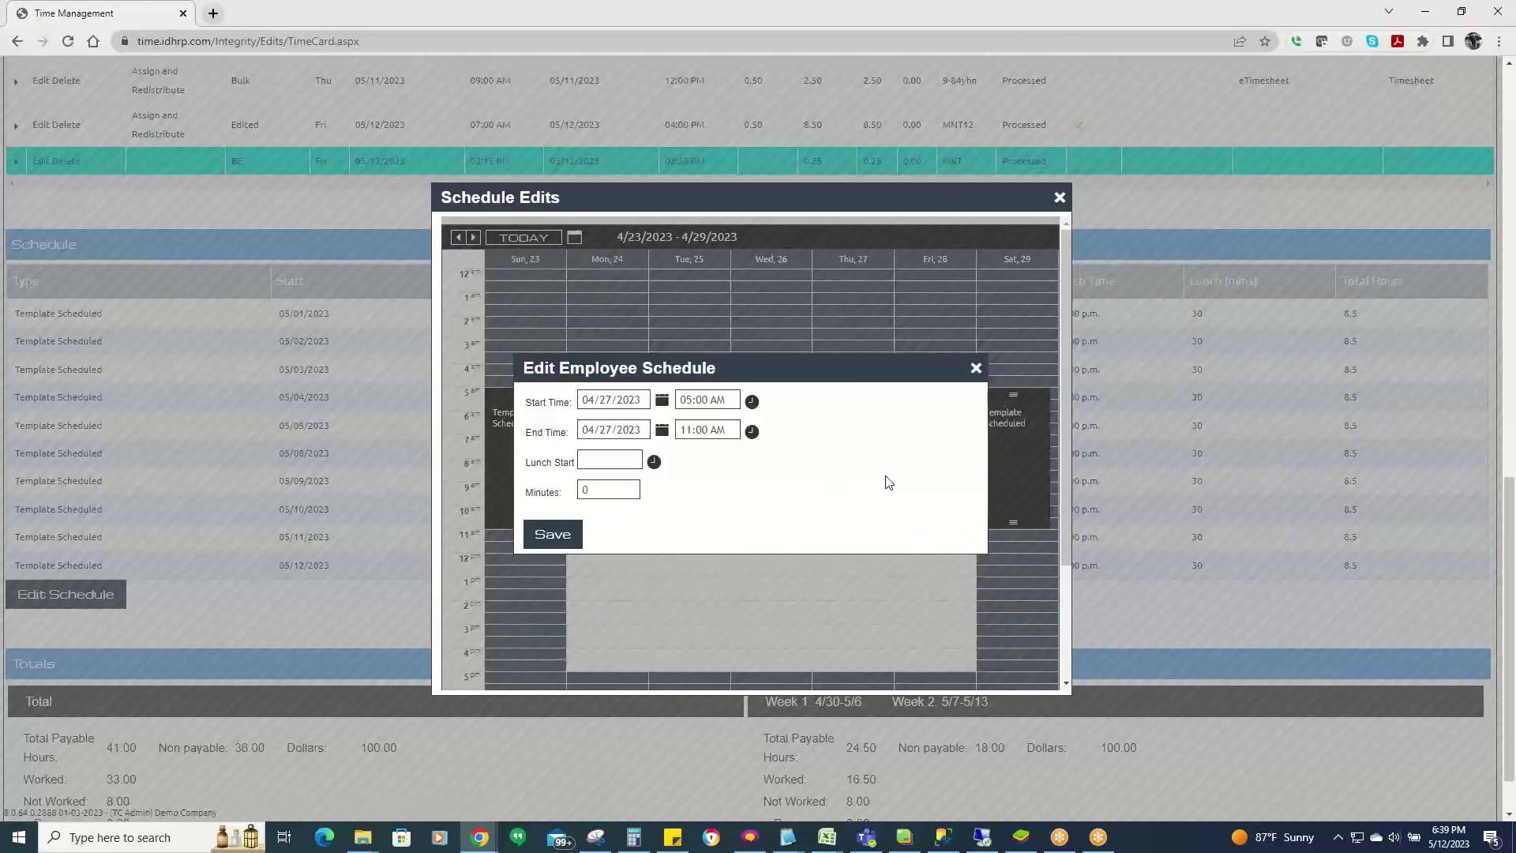
left_click(547, 495)
left_click(598, 460)
left_click(621, 491)
left_click(555, 535)
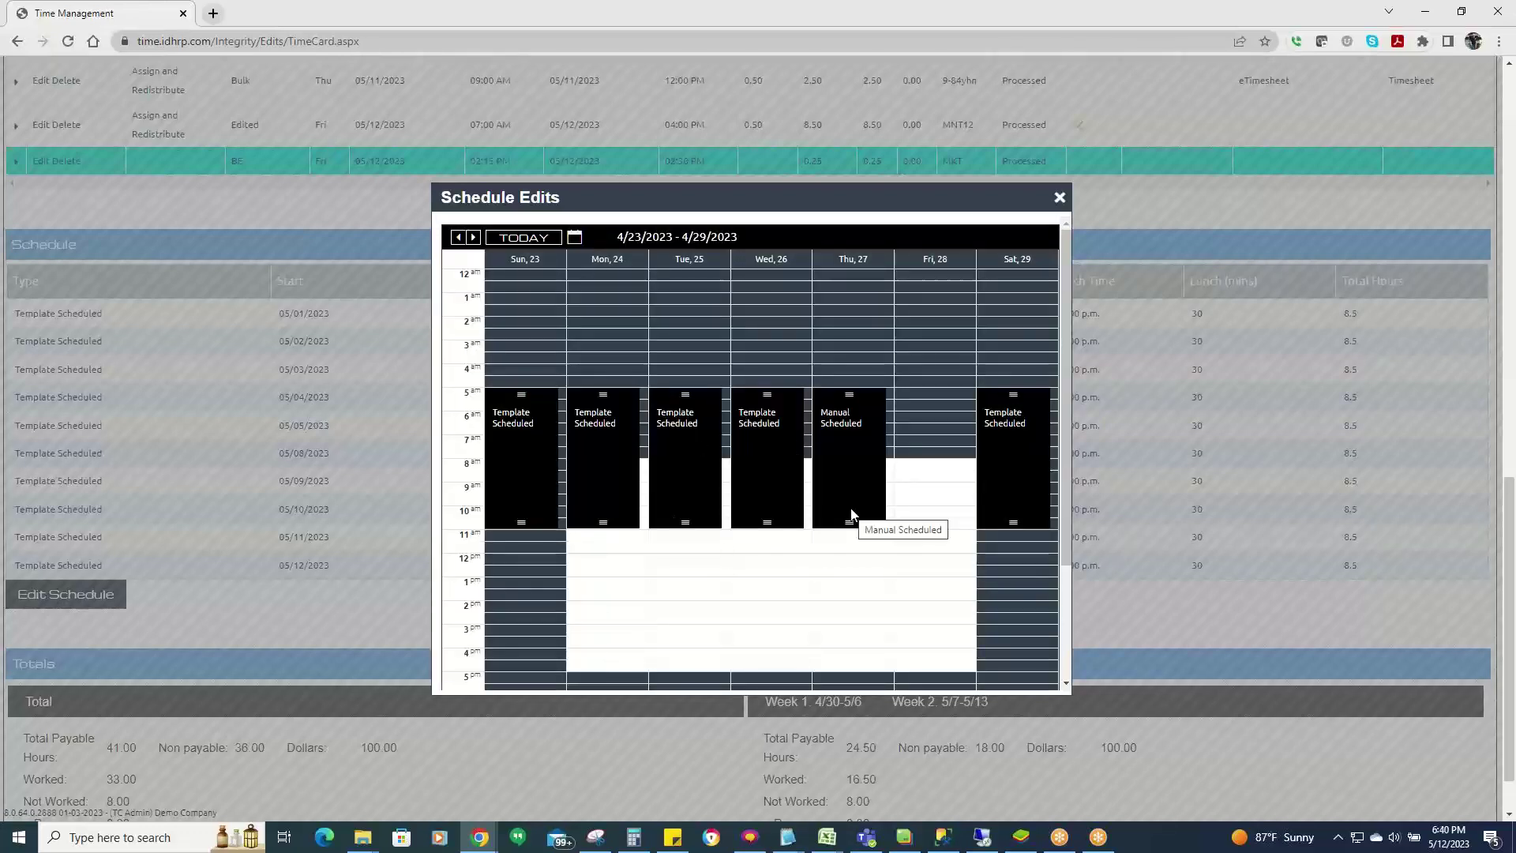
left_click(1060, 199)
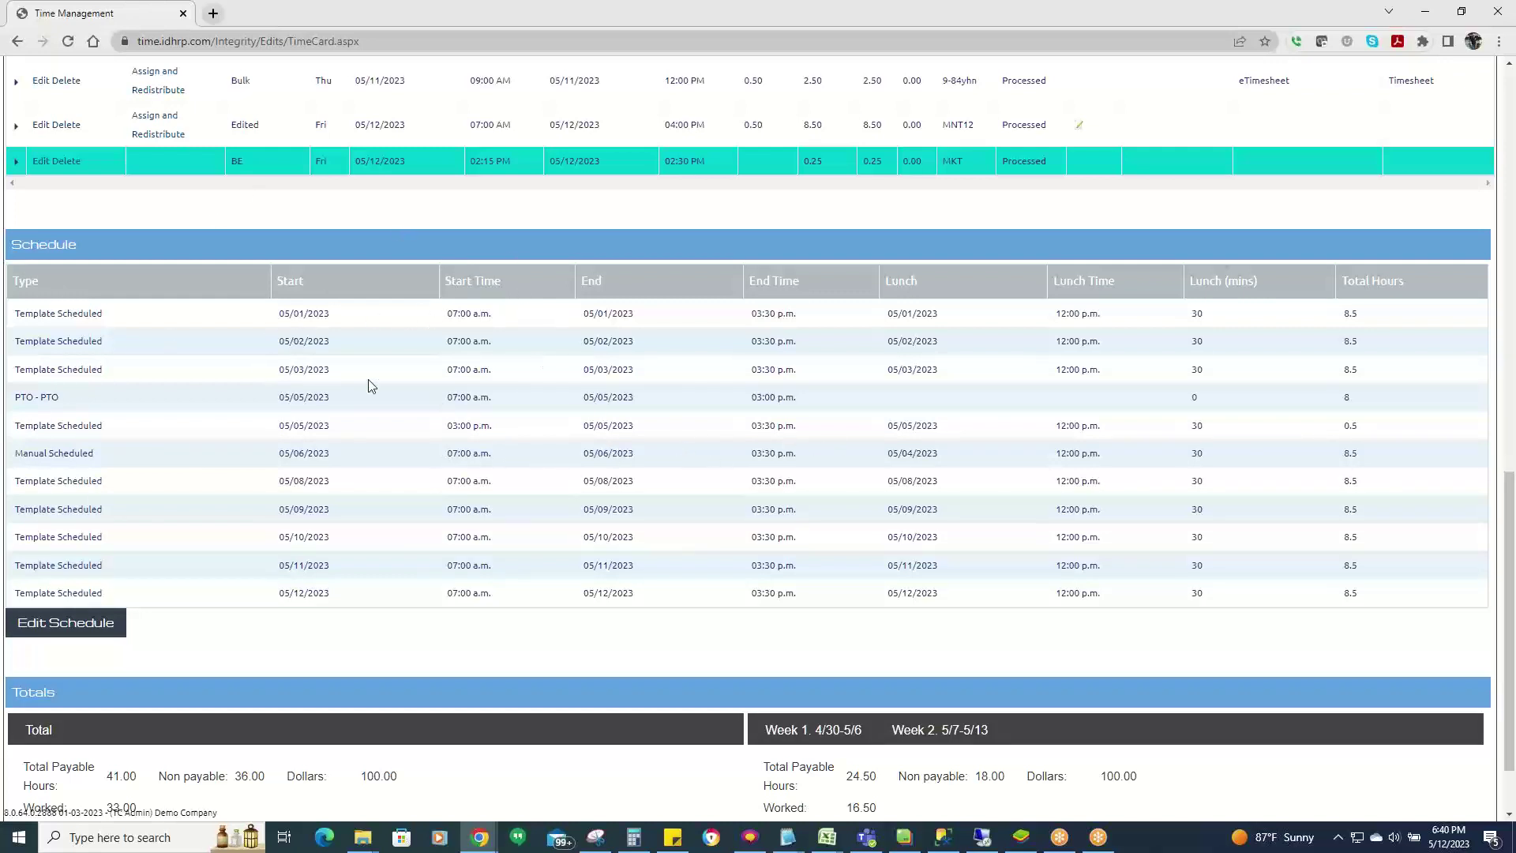
Compare the Week 1 and Week 2 totals for payable hours, non-payable hours and dollars against the timesheet entries.
scroll(483, 553, "down", 1)
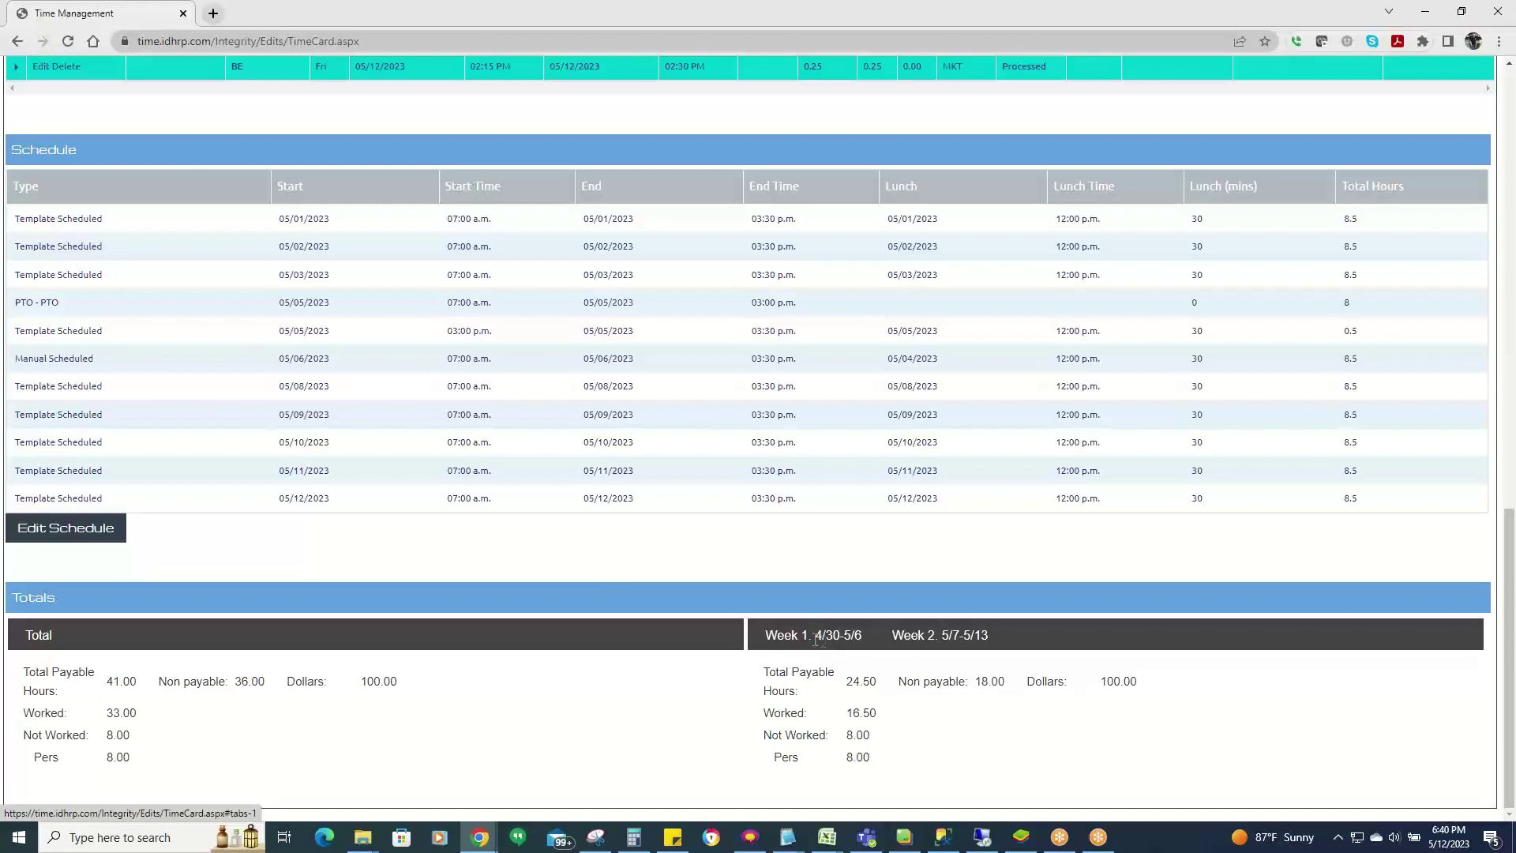
left_click(937, 635)
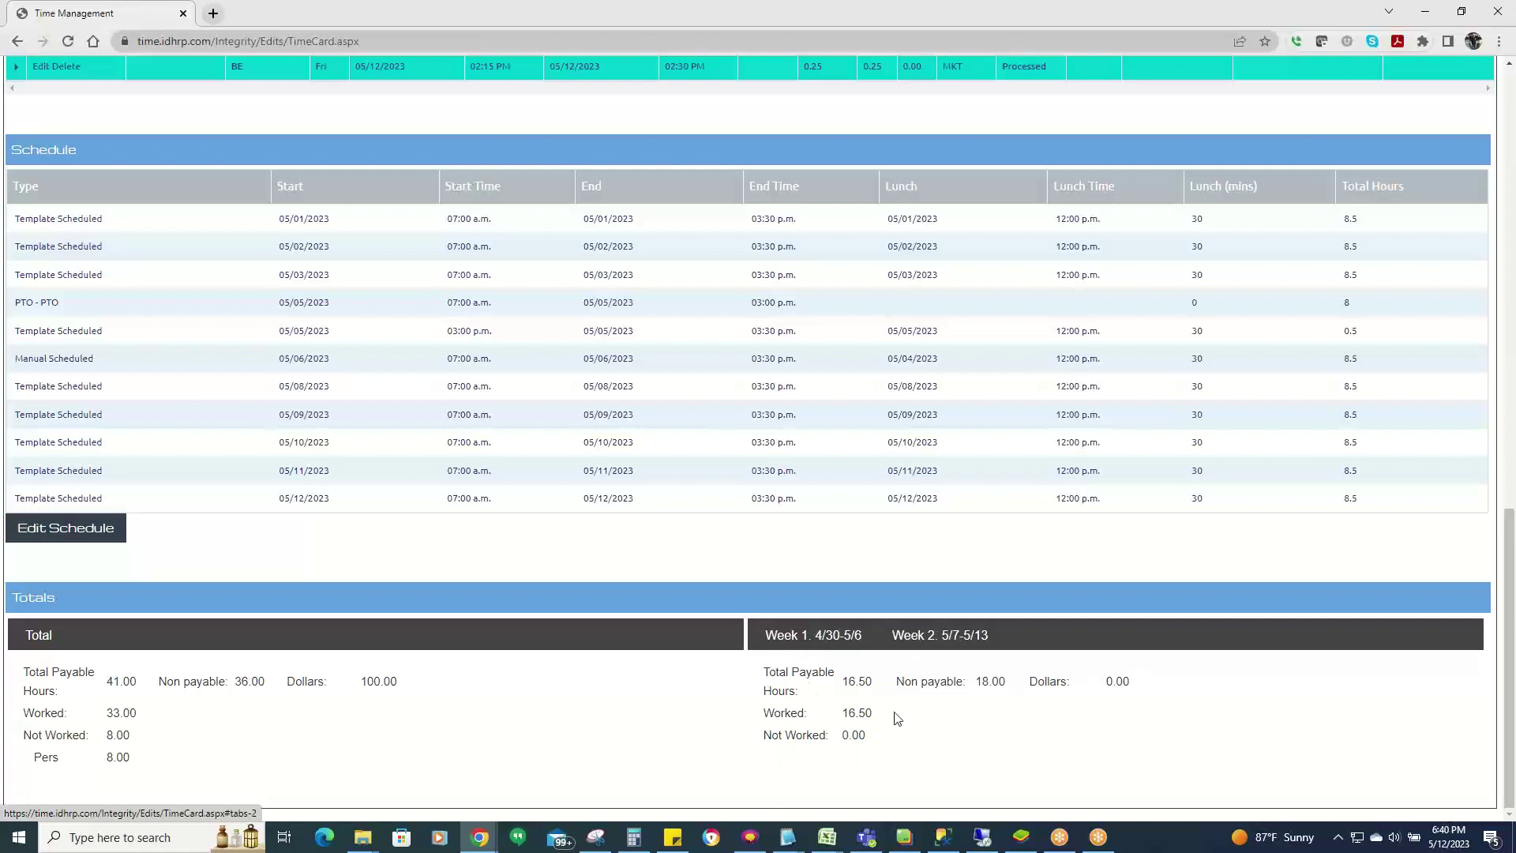
left_click(819, 640)
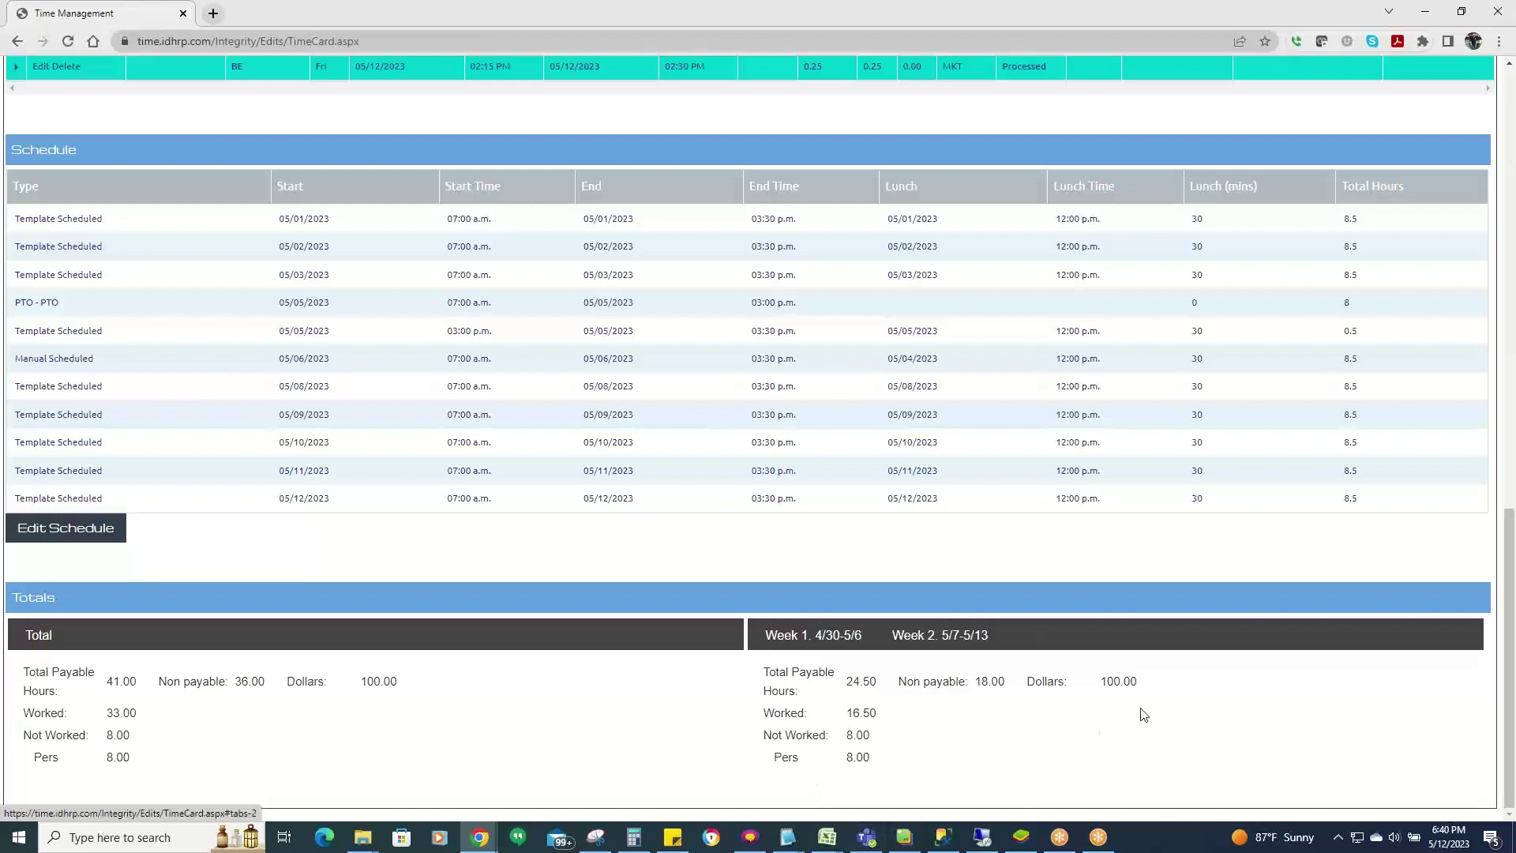
left_click(930, 637)
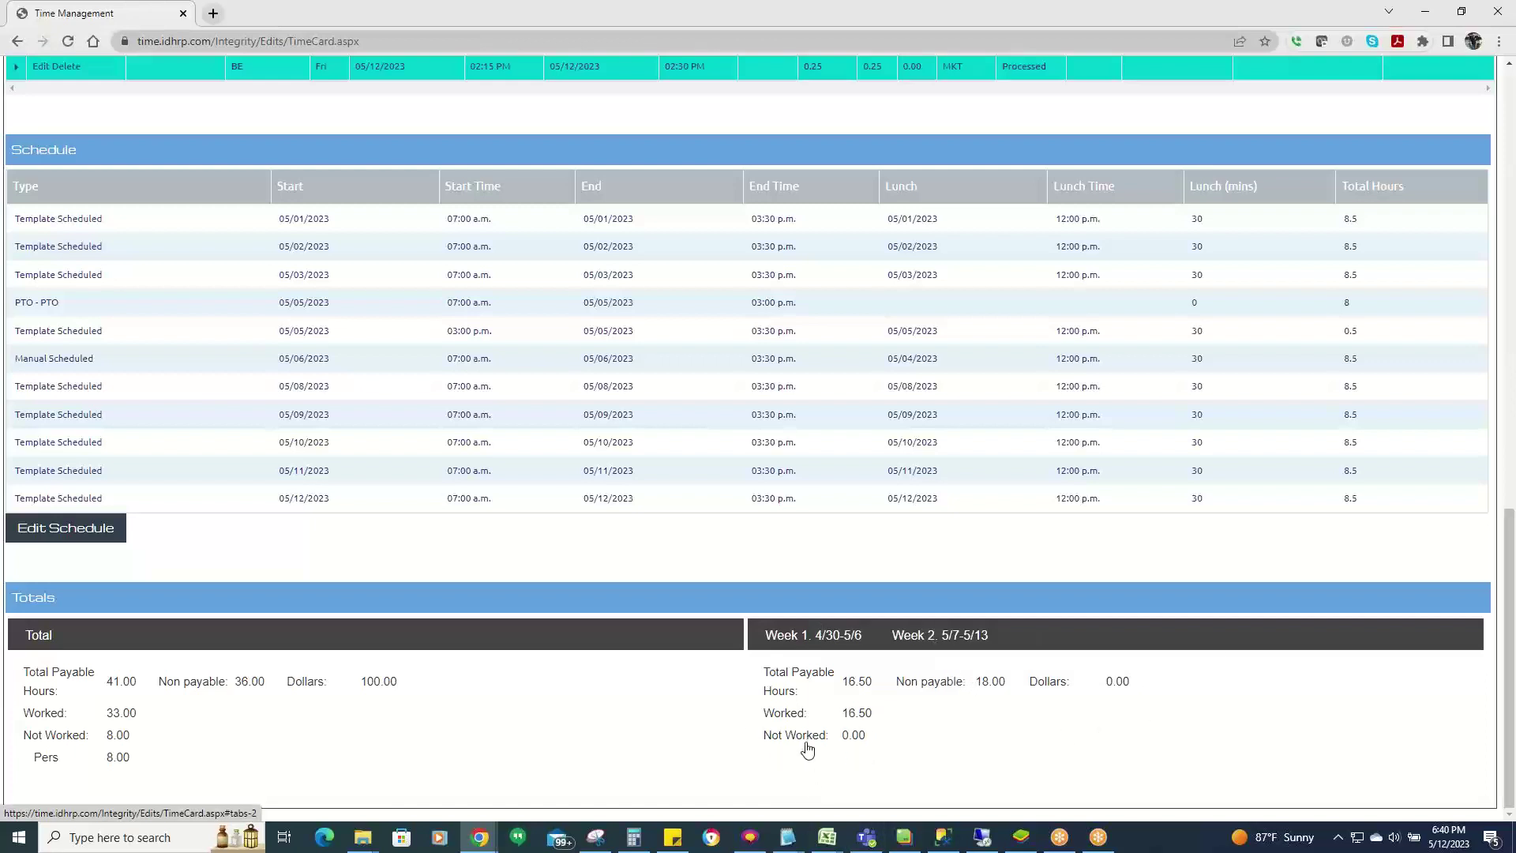
left_click(819, 640)
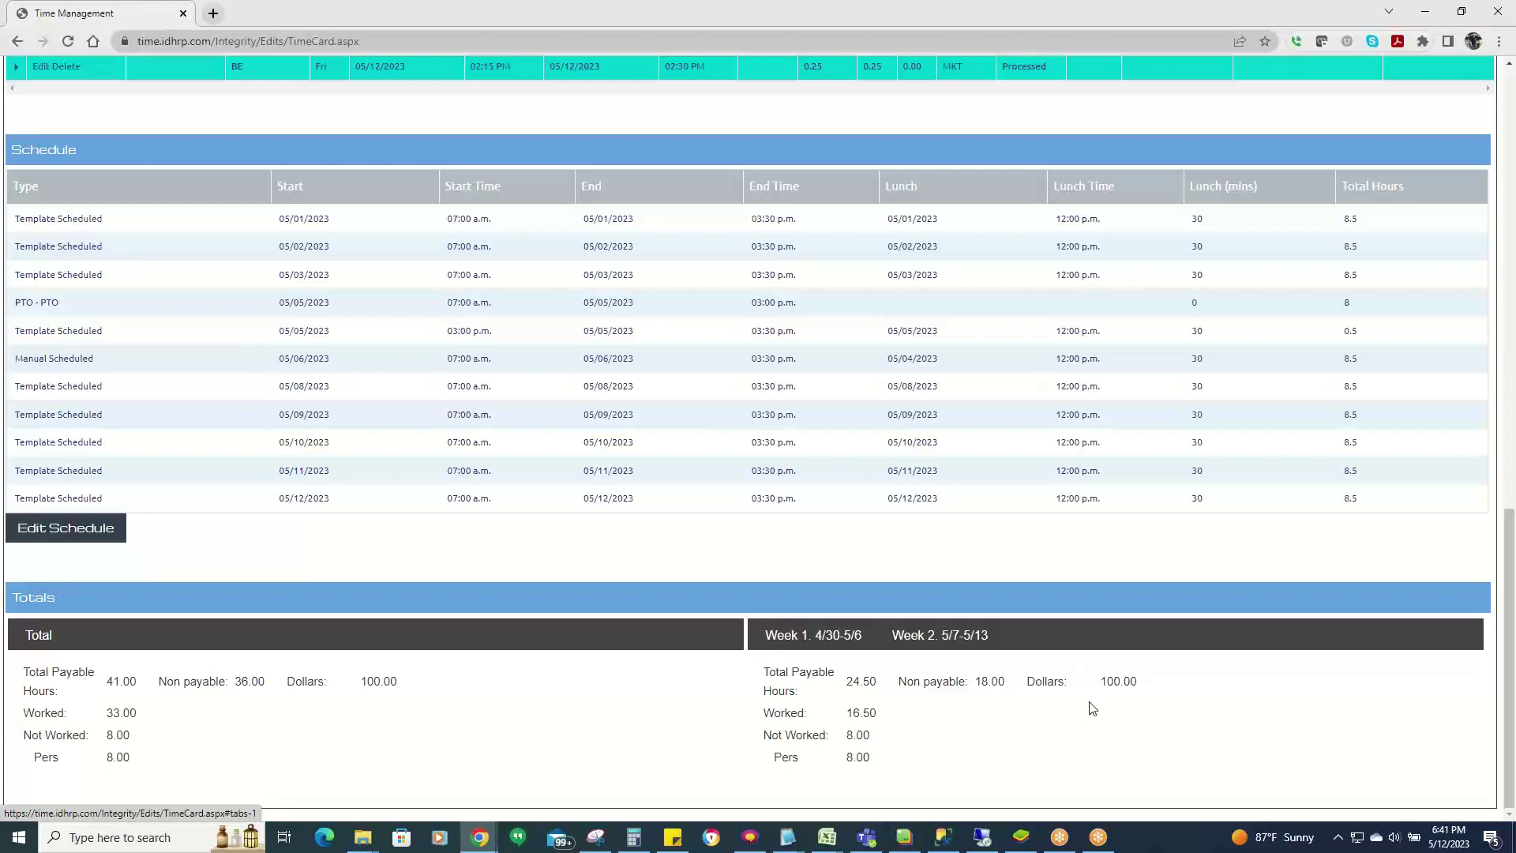
scroll(958, 758, "up", 9)
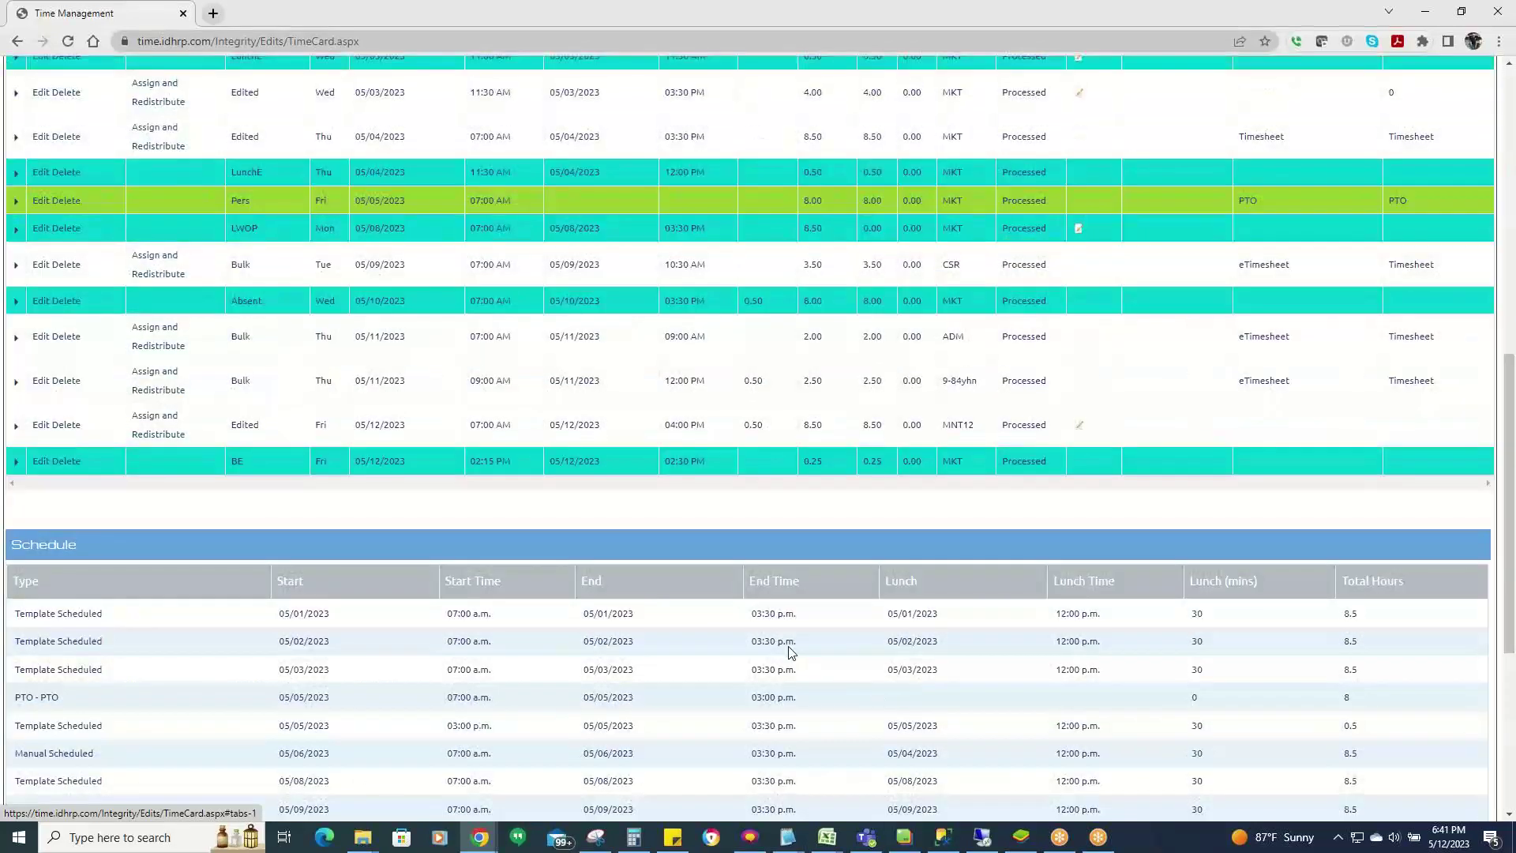
scroll(790, 652, "up", 3)
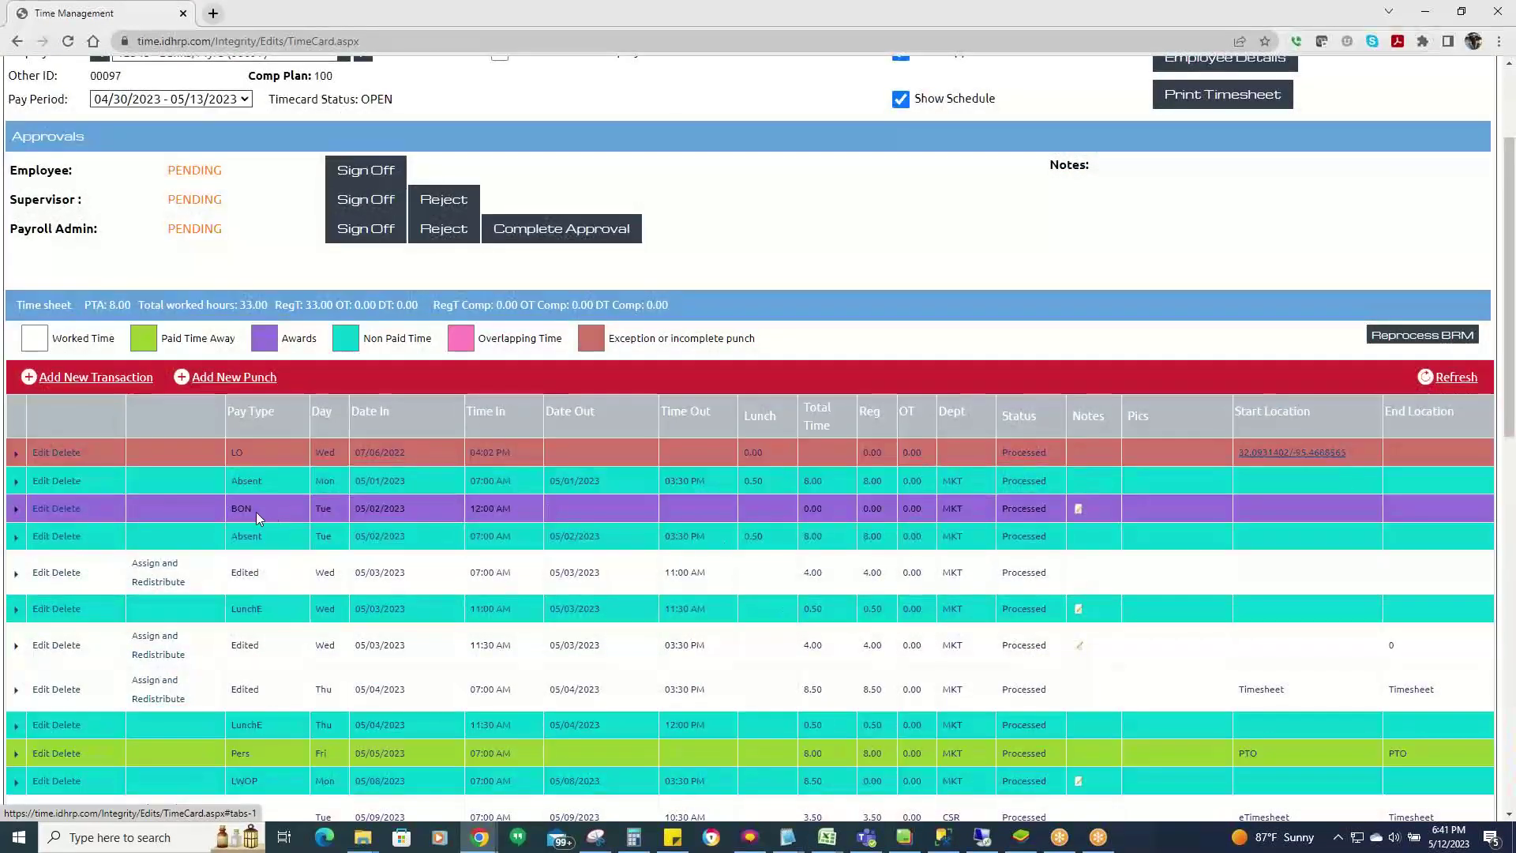
scroll(544, 711, "down", 12)
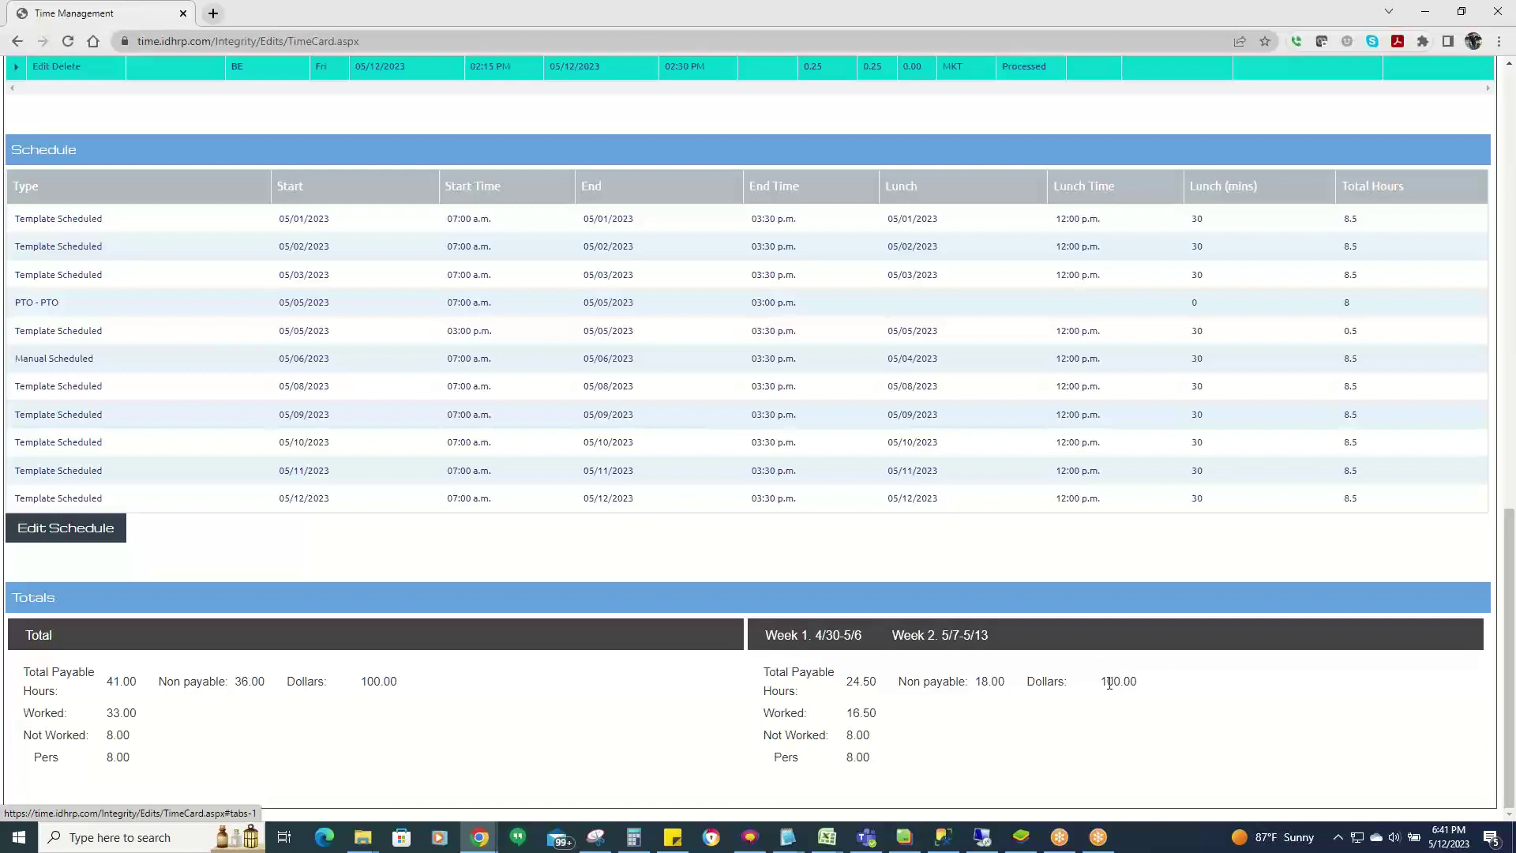
left_click(939, 631)
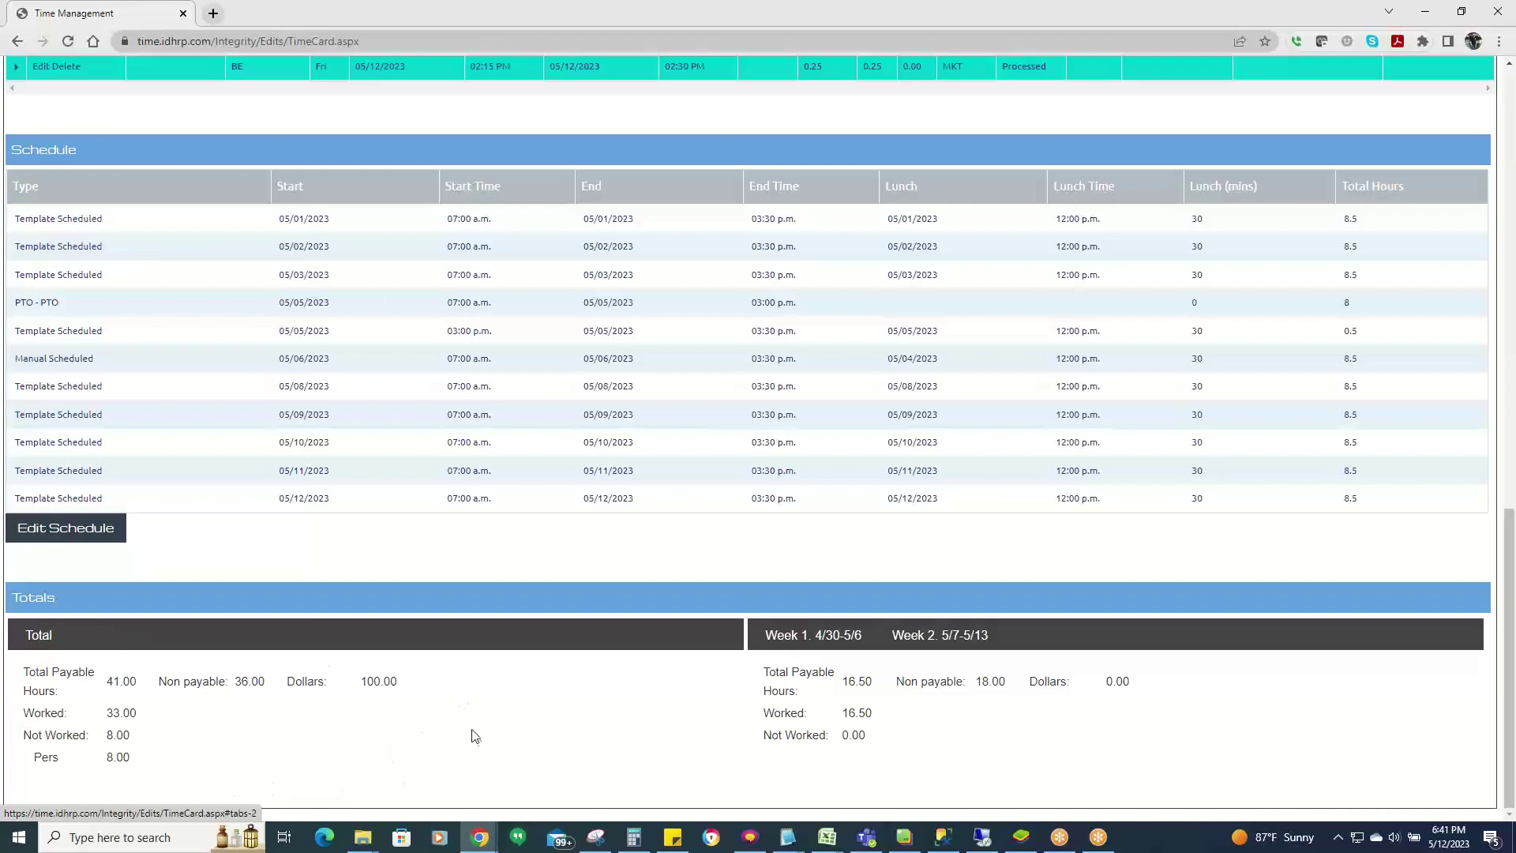
Review the timesheet entries and view the start location of the 07/06/2022 LO punch on the map, then close it.
scroll(555, 757, "up", 5)
scroll(552, 758, "up", 5)
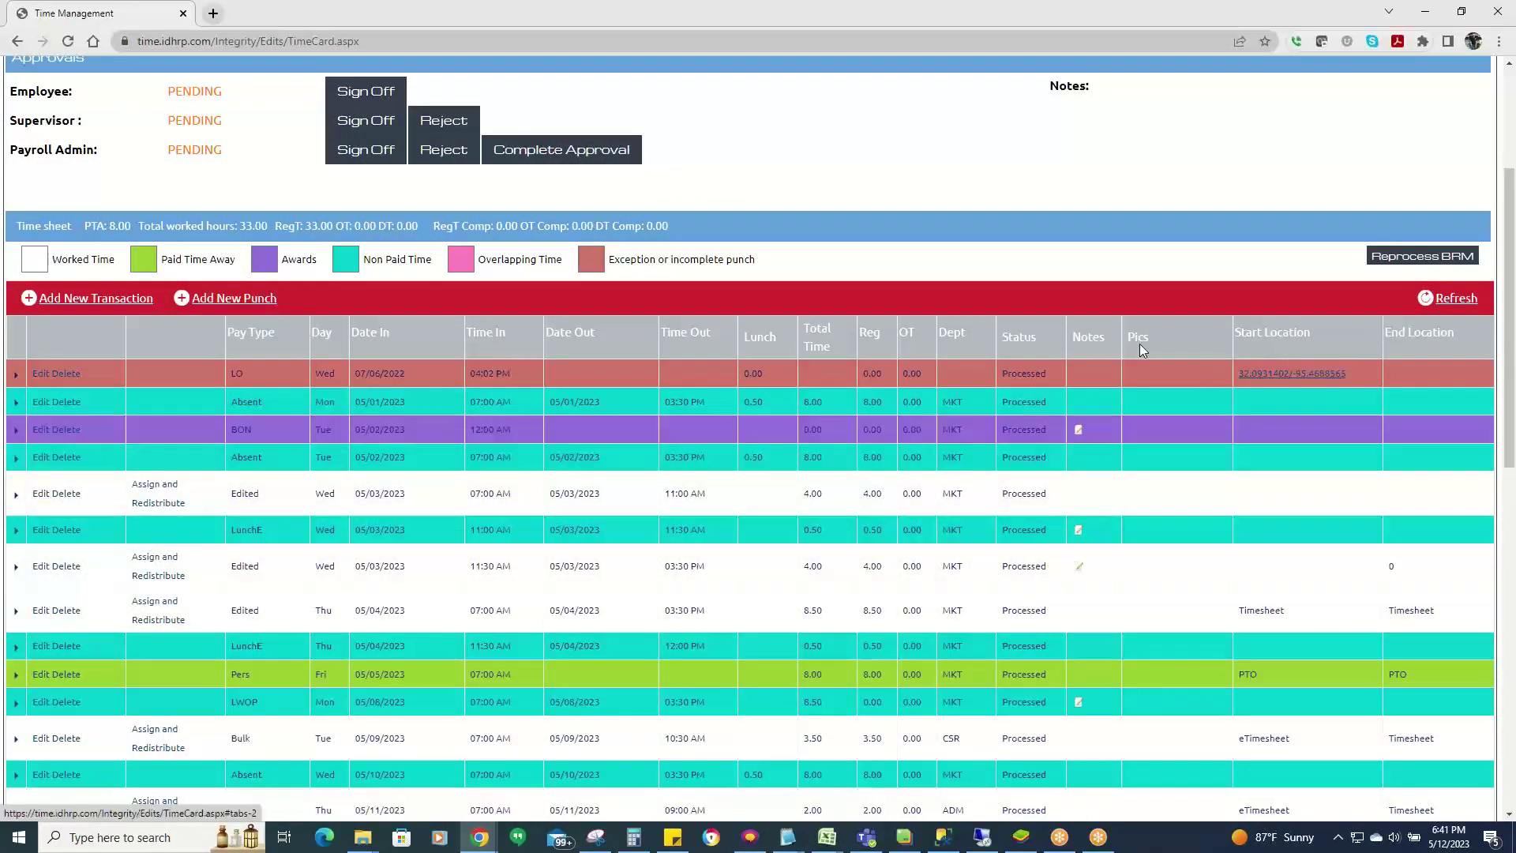
scroll(1129, 705, "down", 5)
scroll(1190, 368, "up", 5)
scroll(1303, 608, "down", 4)
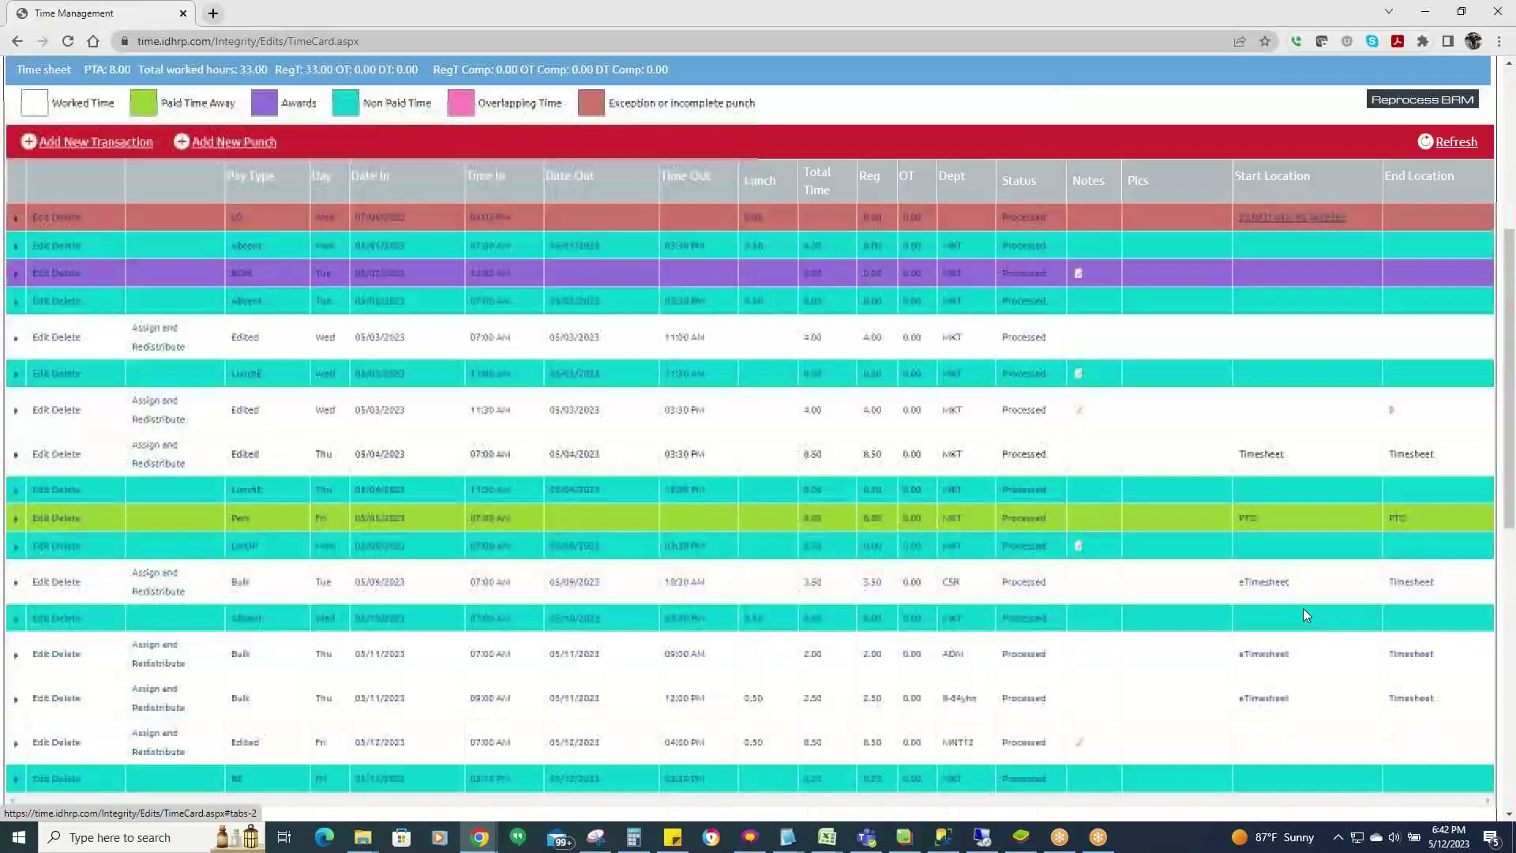
scroll(1295, 592, "up", 3)
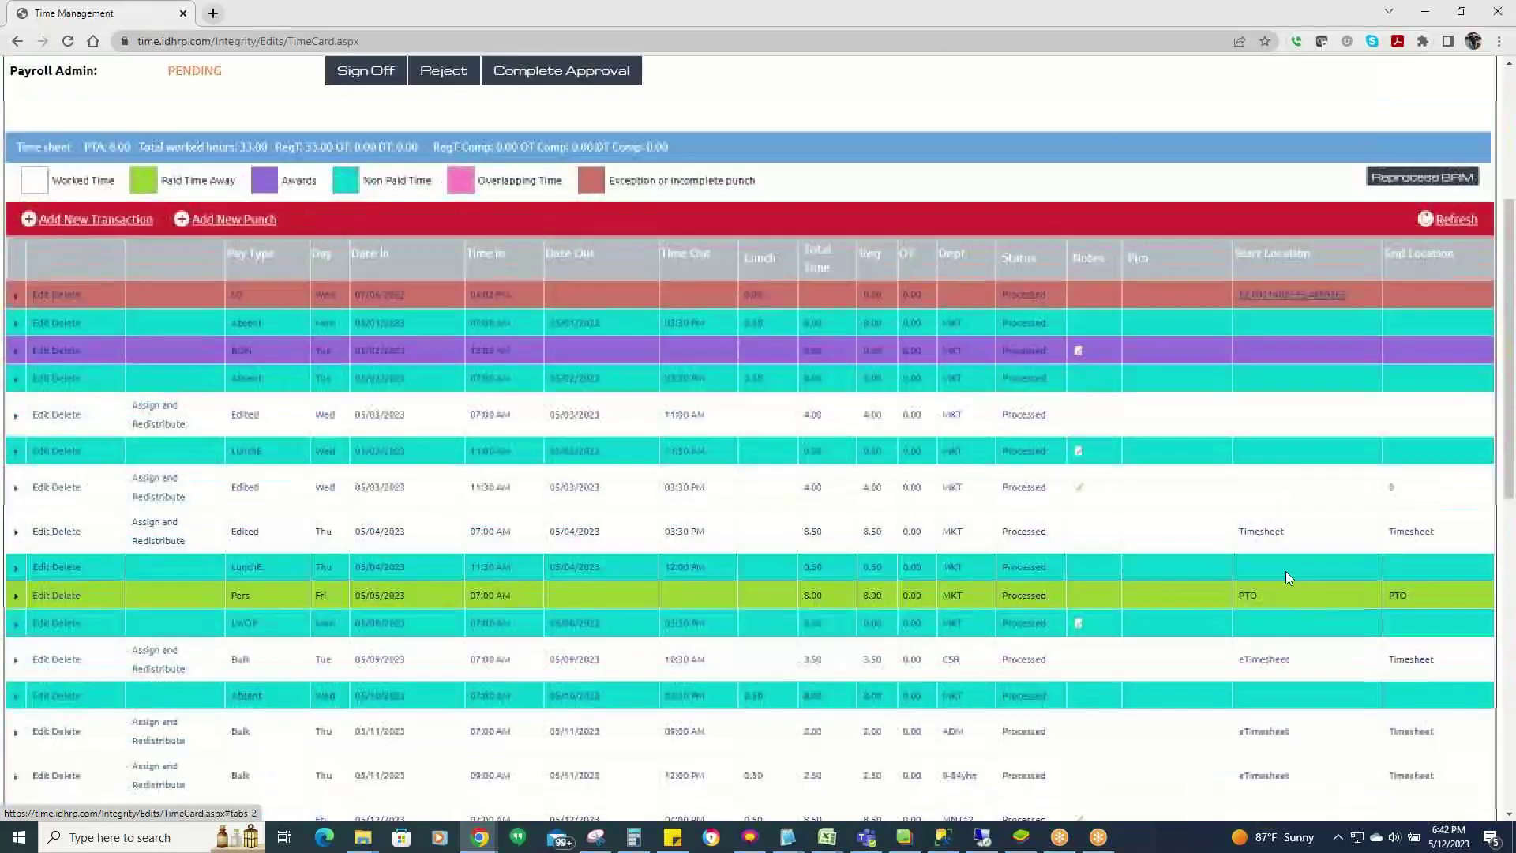
left_click(1282, 293)
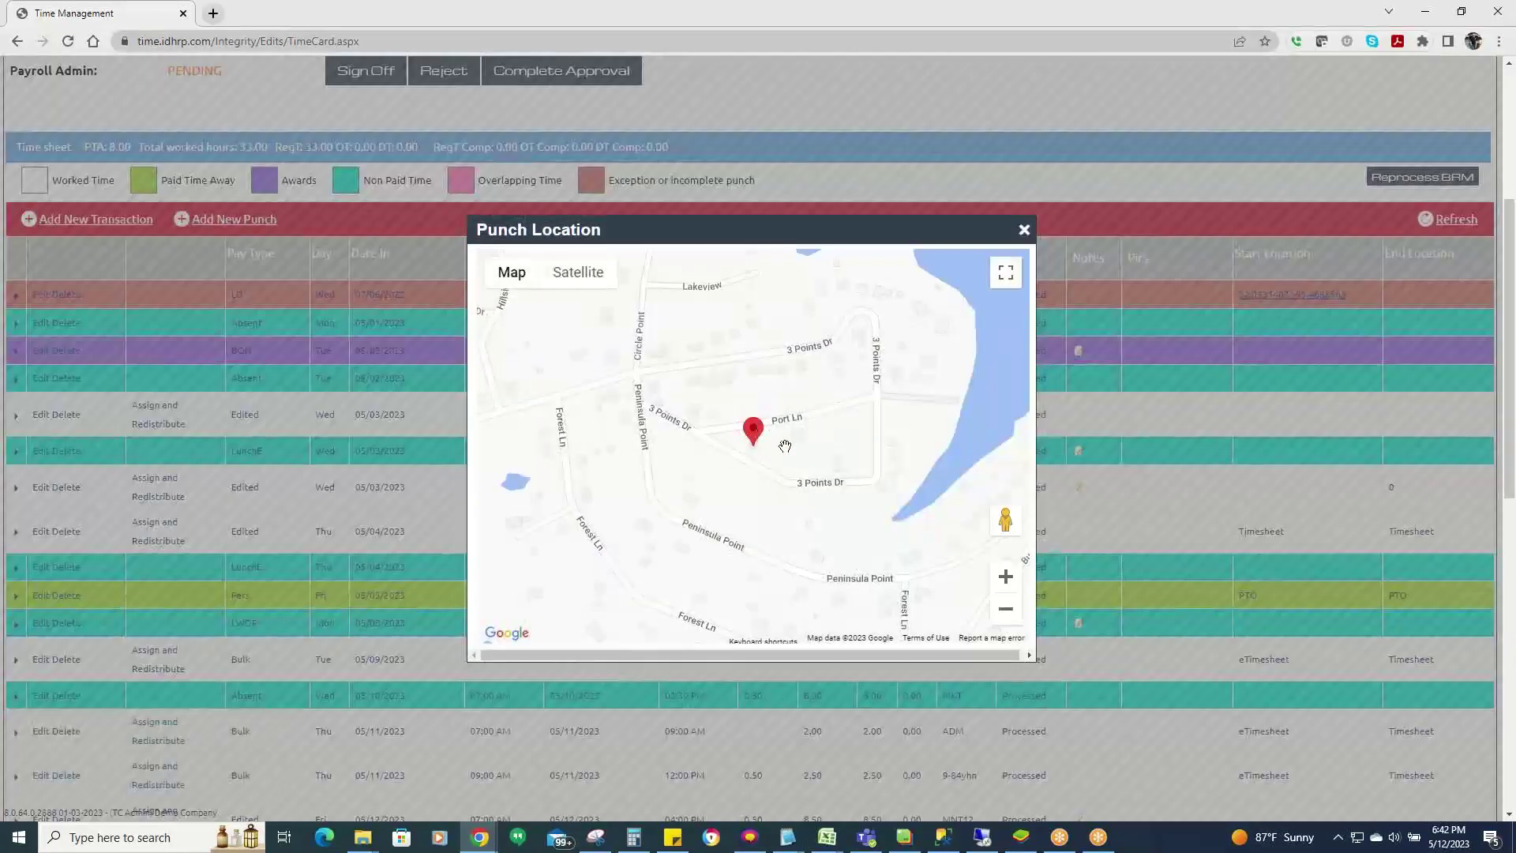
left_click(1023, 230)
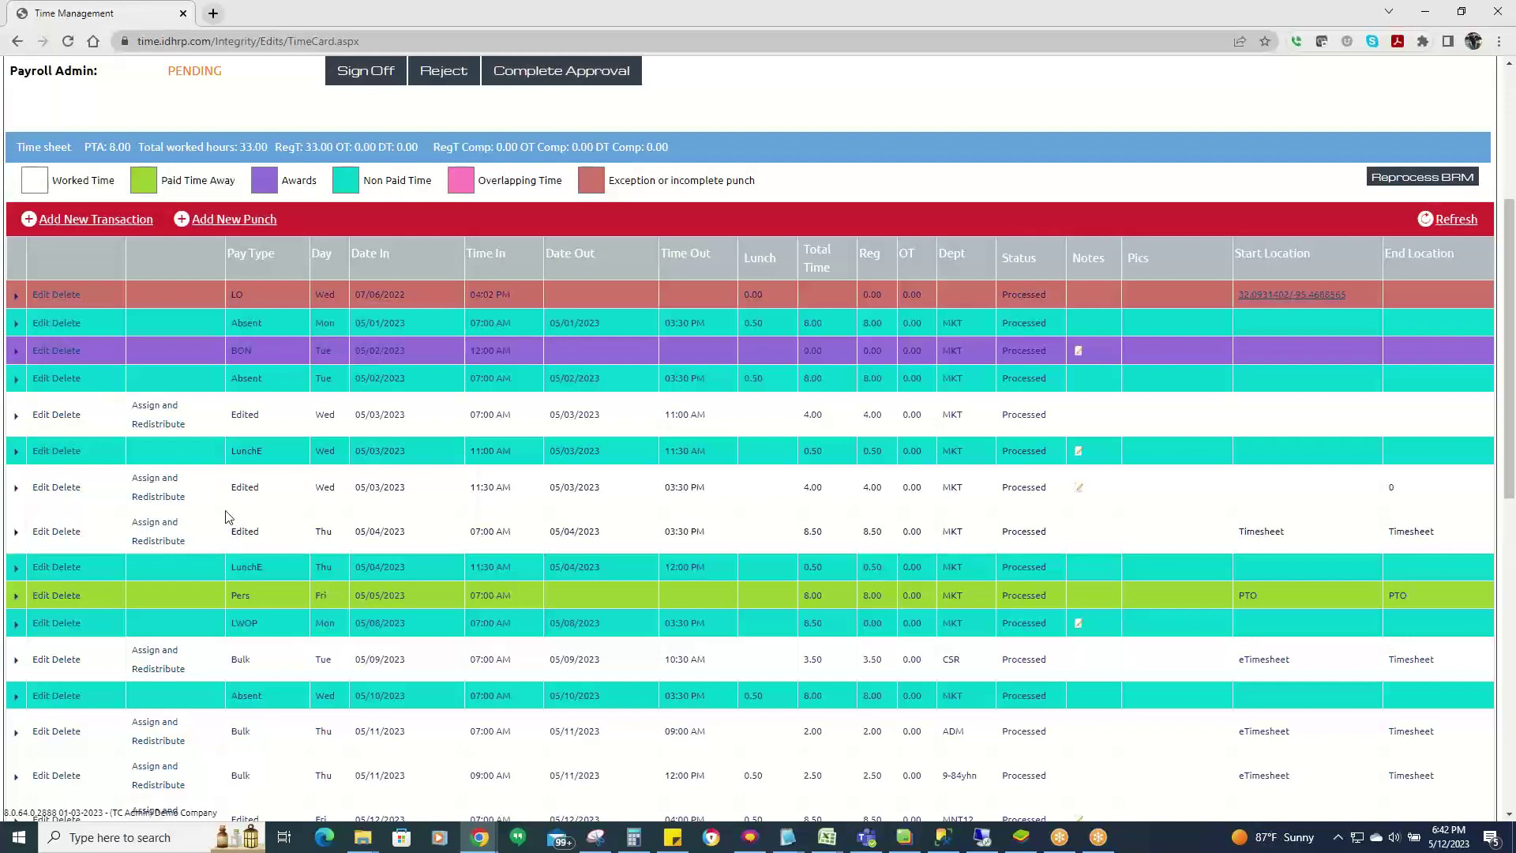
Switch the timesheet to pay period 04/16/2023 - 04/29/2023 and review its entries.
scroll(198, 419, "up", 3)
left_click(163, 178)
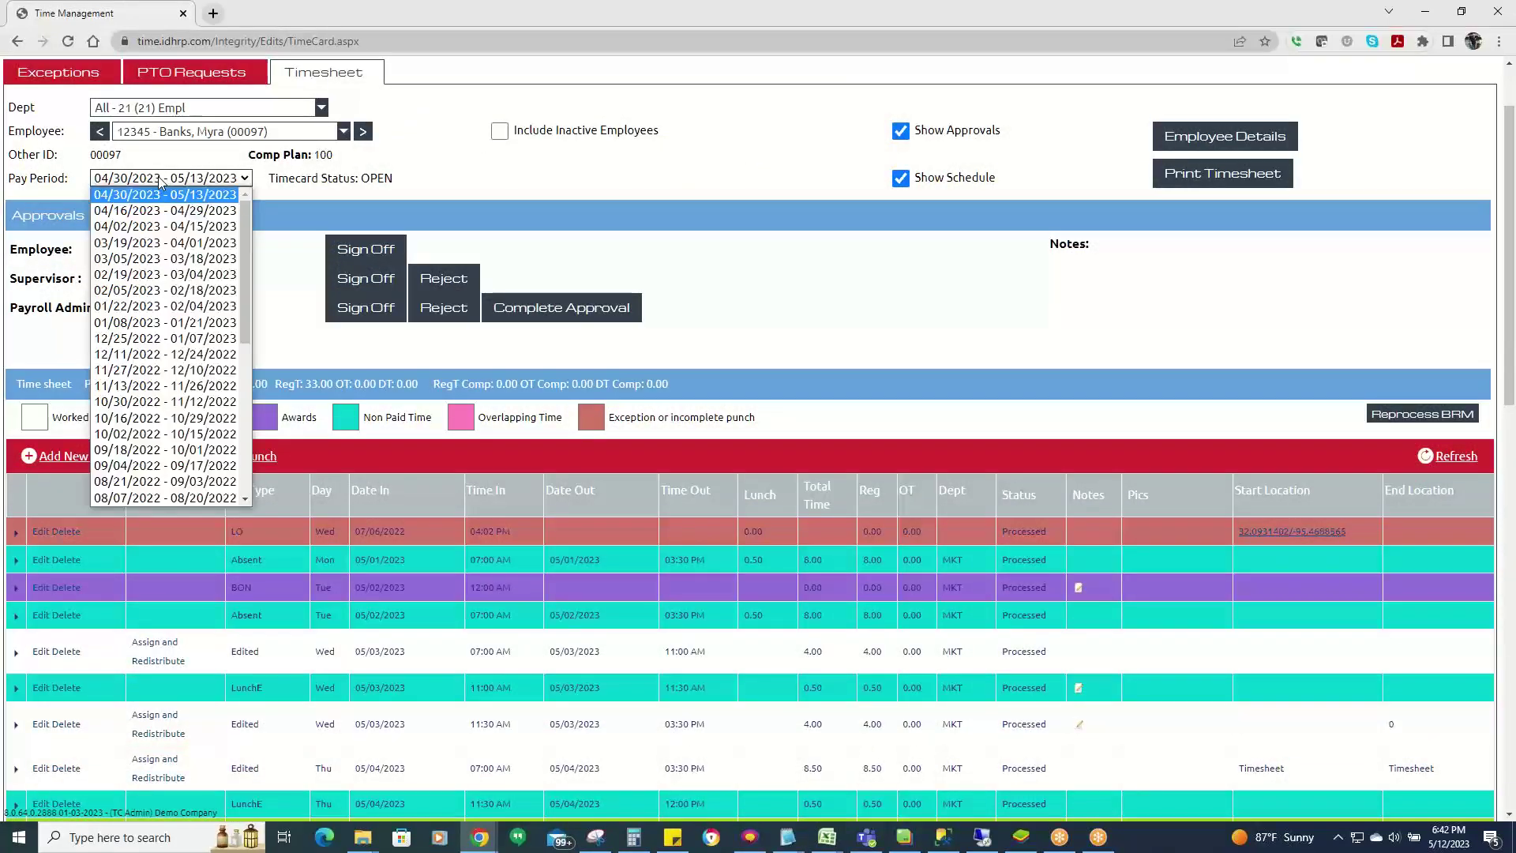
left_click(139, 214)
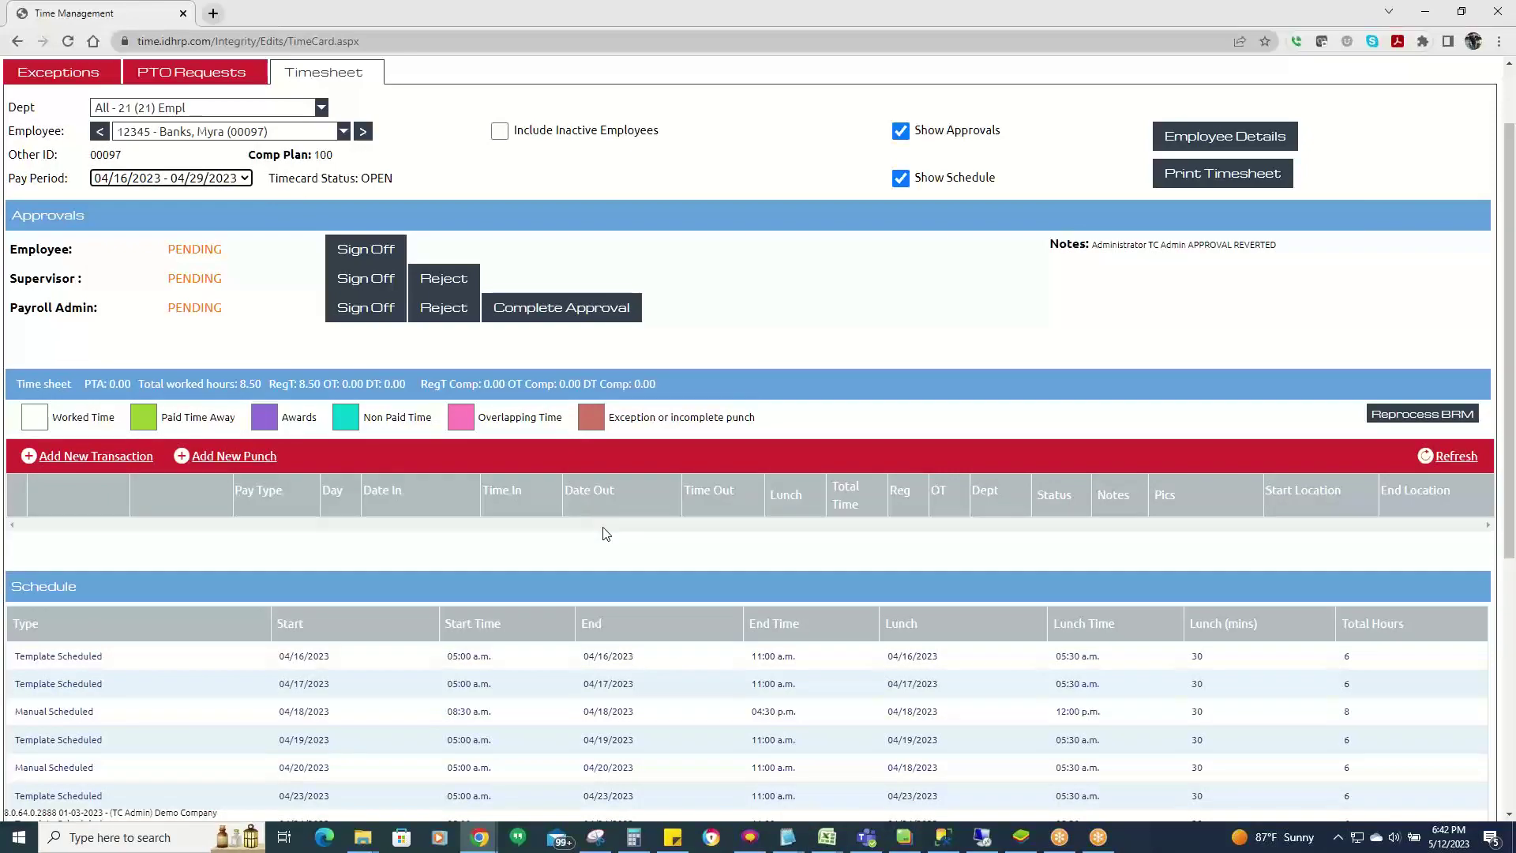
scroll(604, 534, "down", 3)
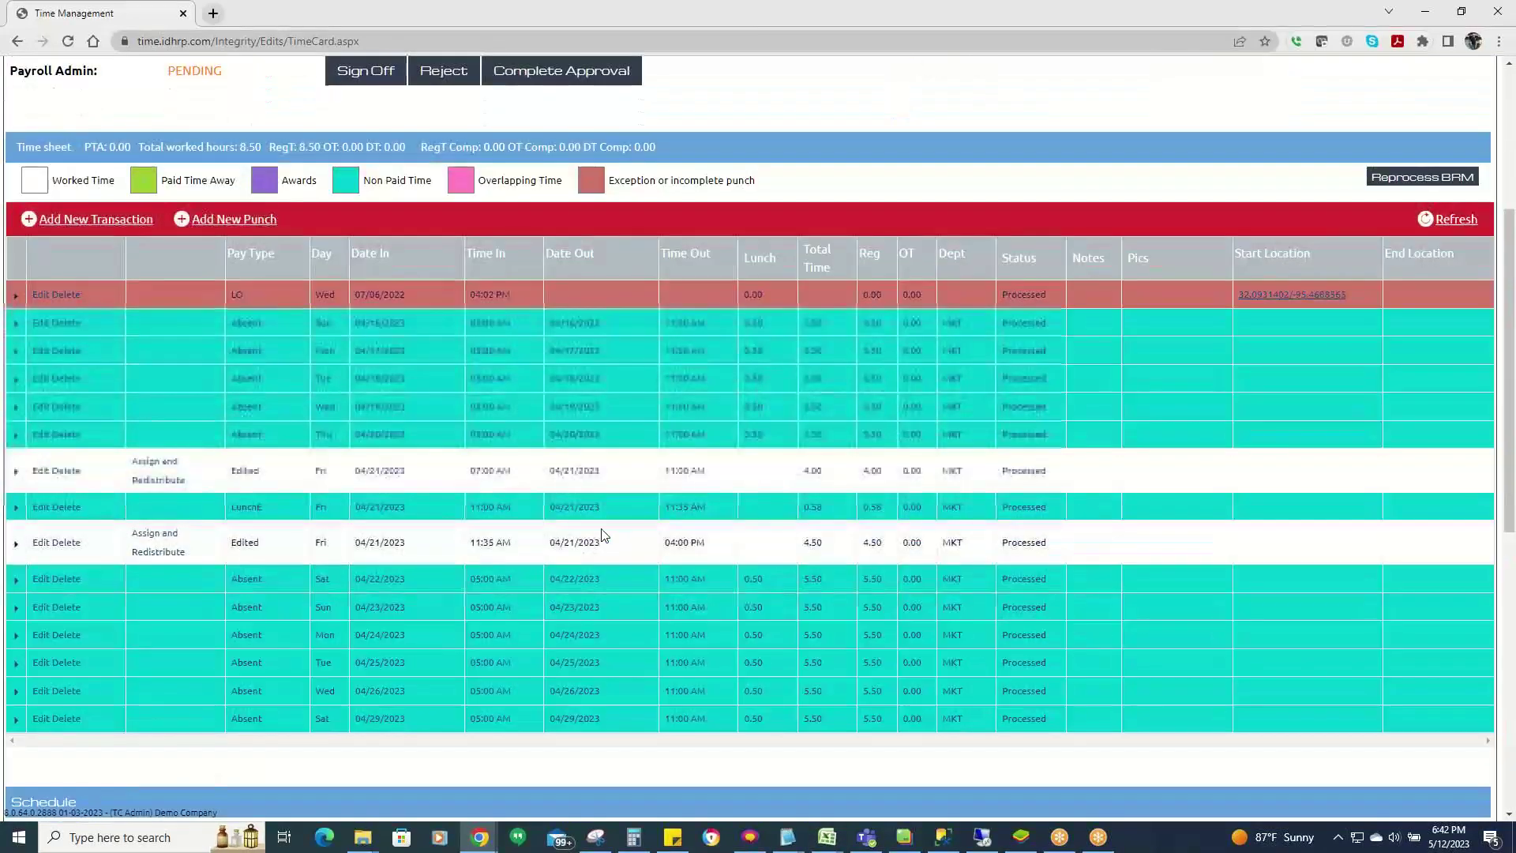
scroll(396, 439, "up", 4)
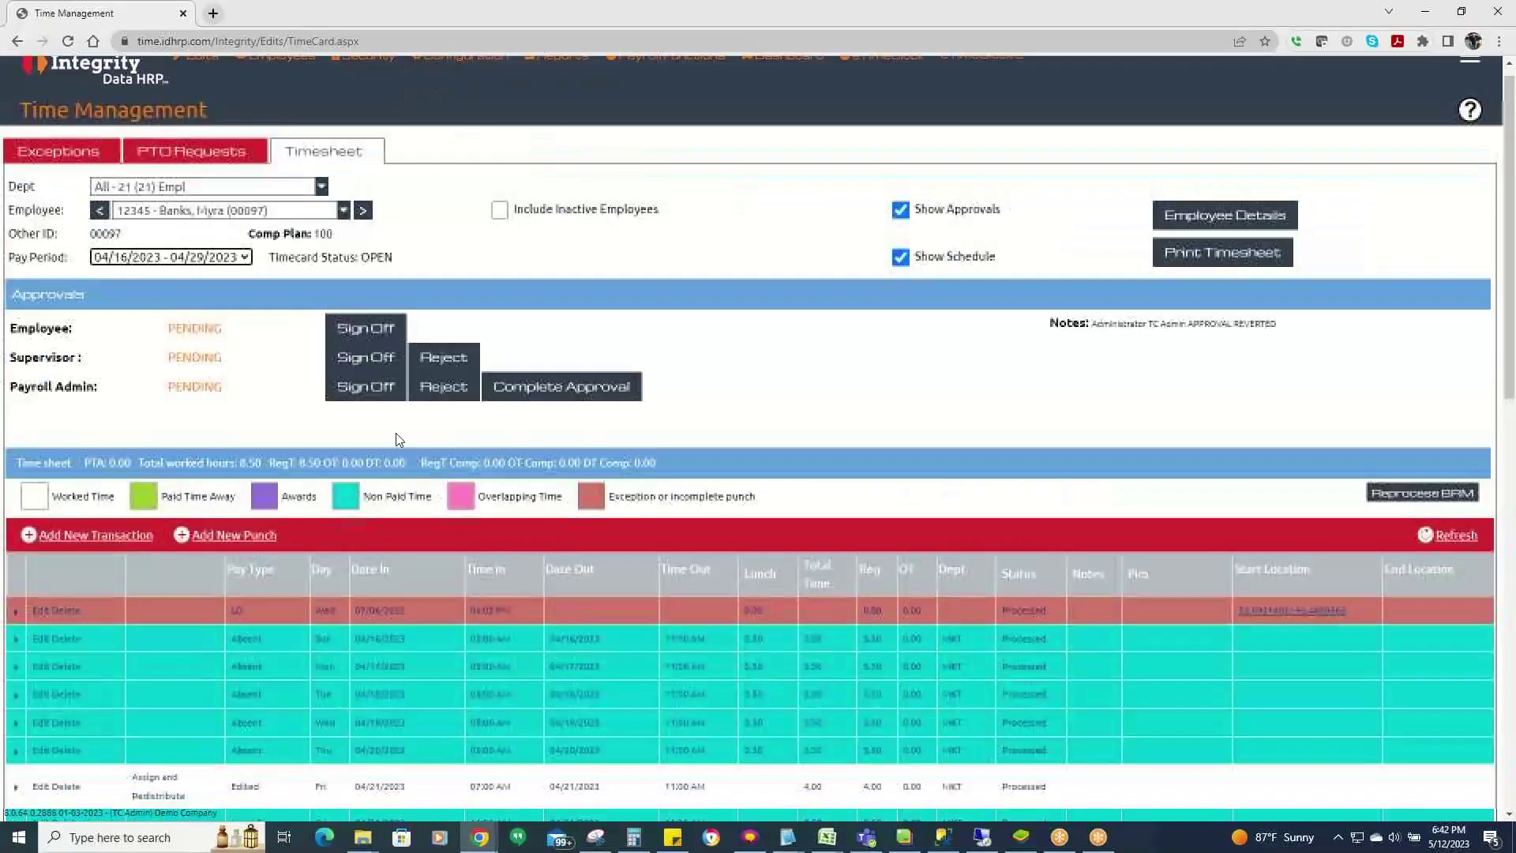
Return to pay period 04/30/2023 - 05/13/2023 and review the start and end locations of its punches.
left_click(168, 259)
left_click(162, 274)
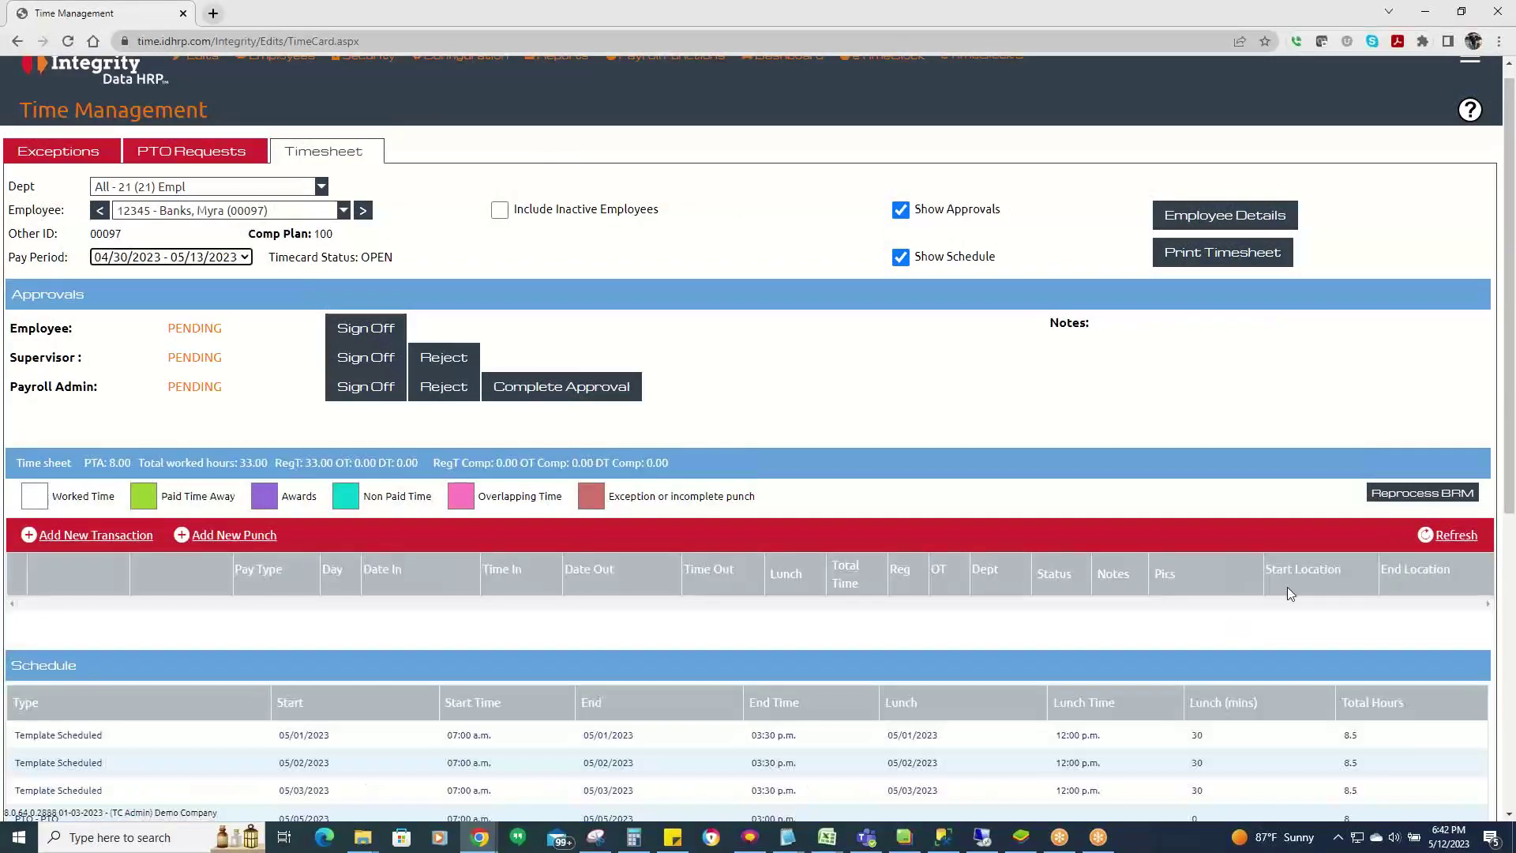
scroll(1312, 612, "down", 3)
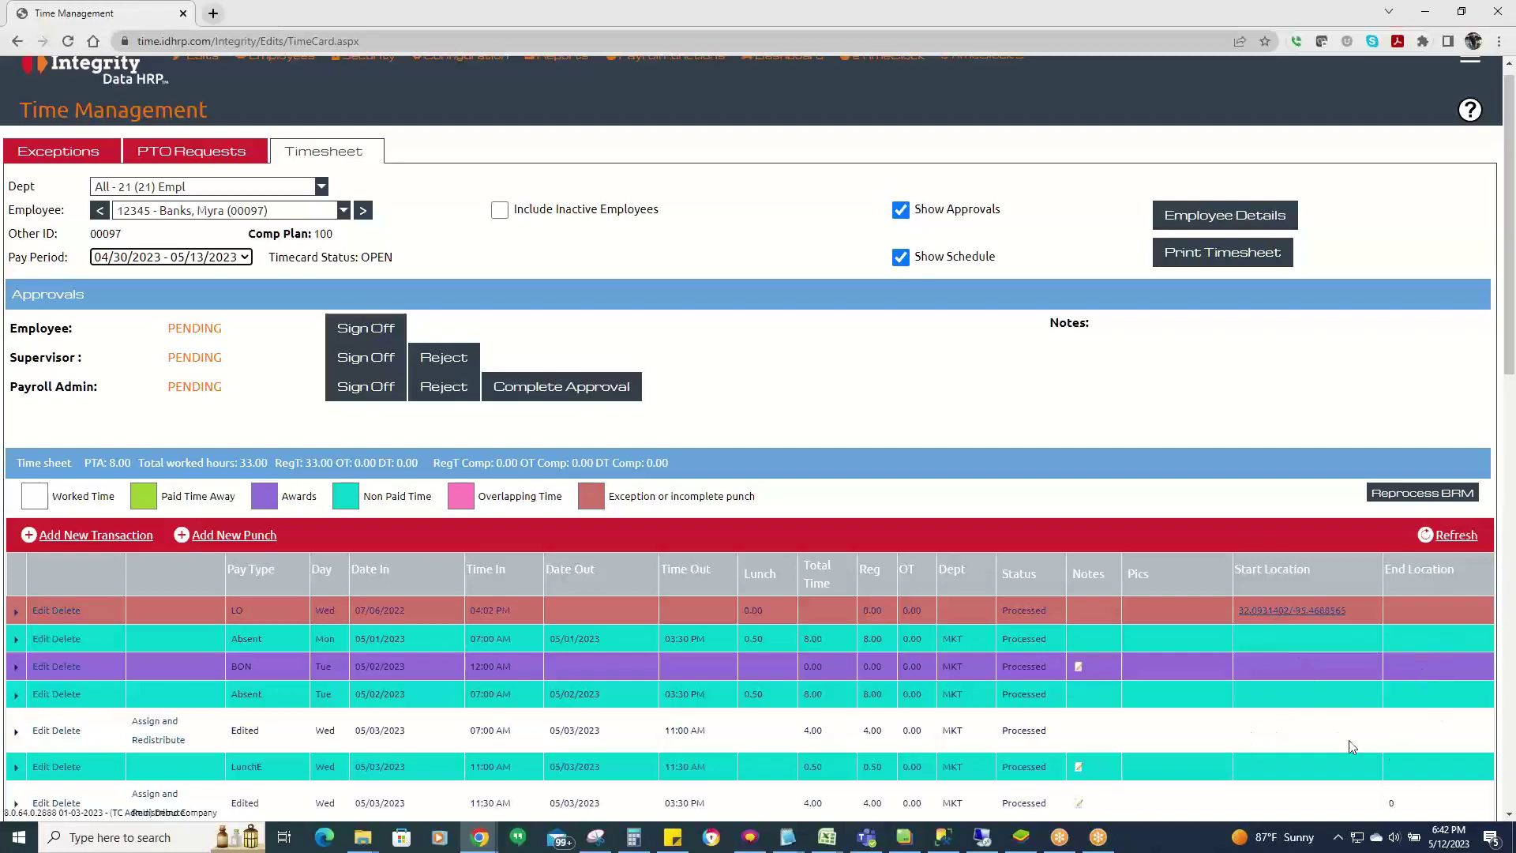
scroll(1382, 730, "down", 2)
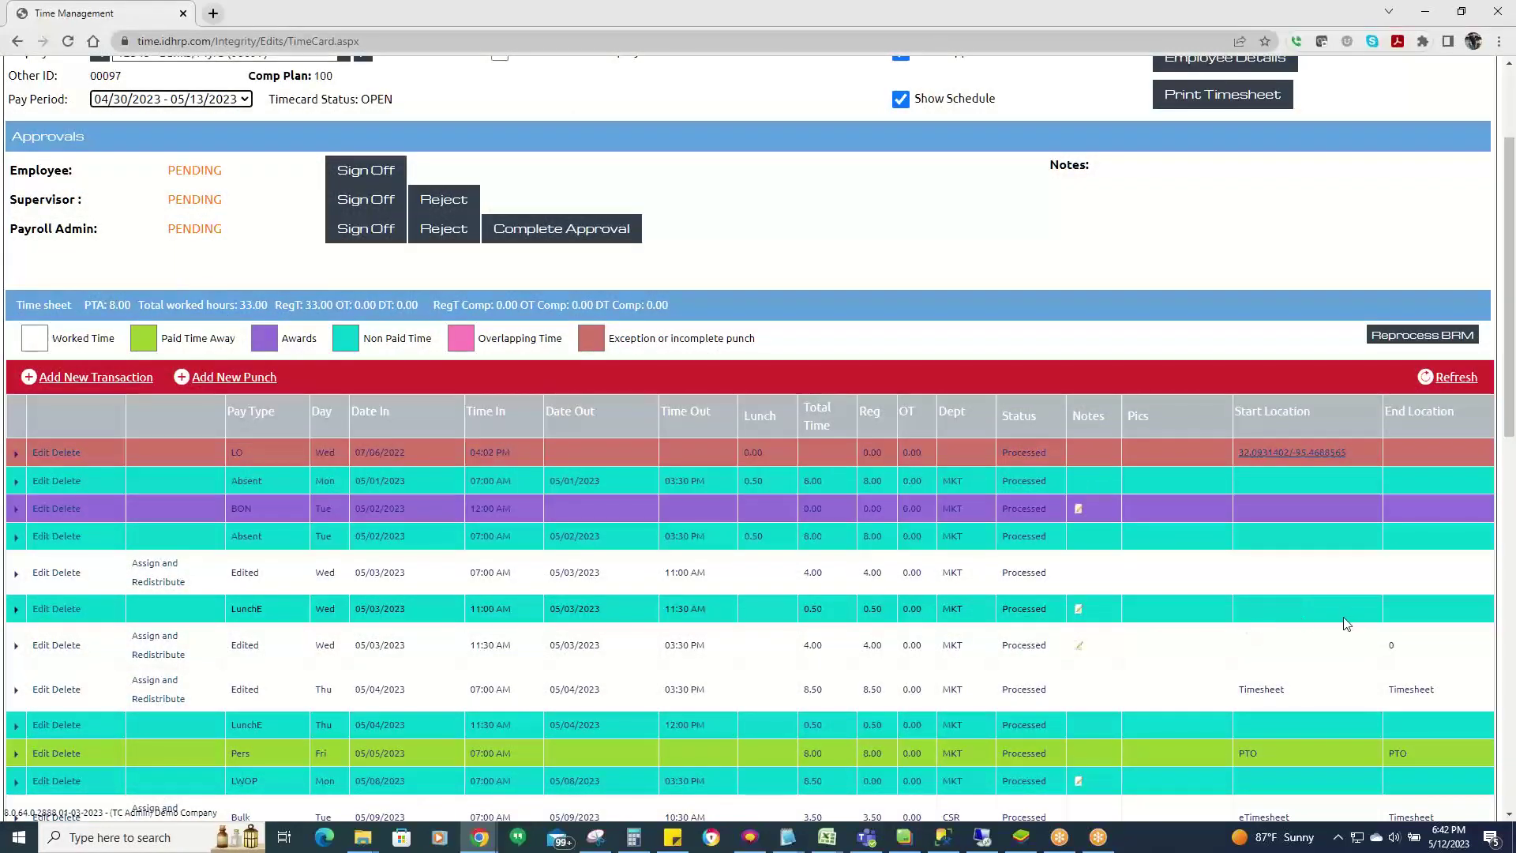
scroll(1301, 704, "up", 2)
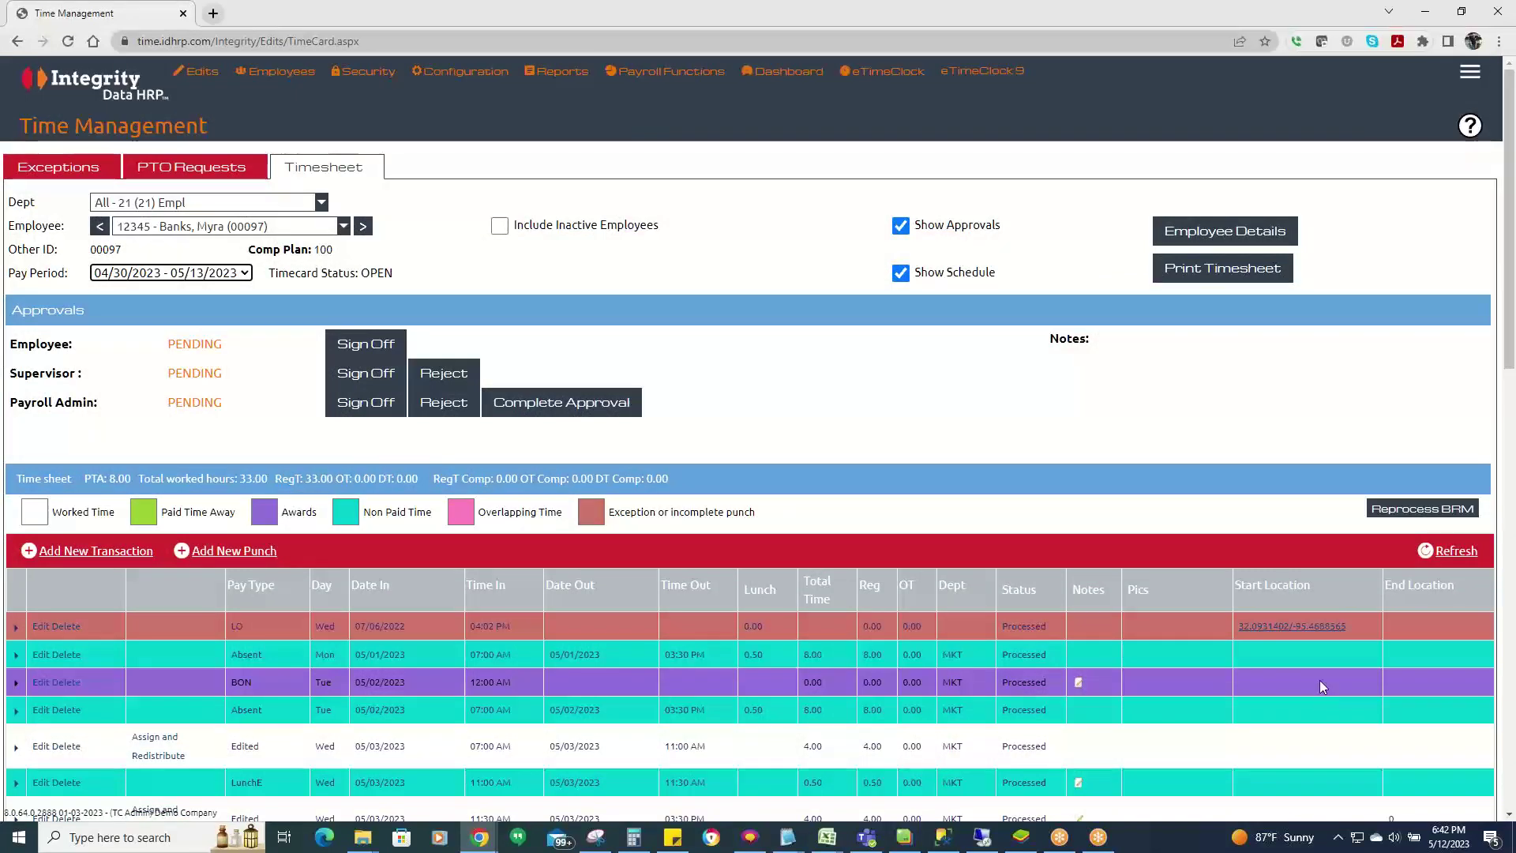
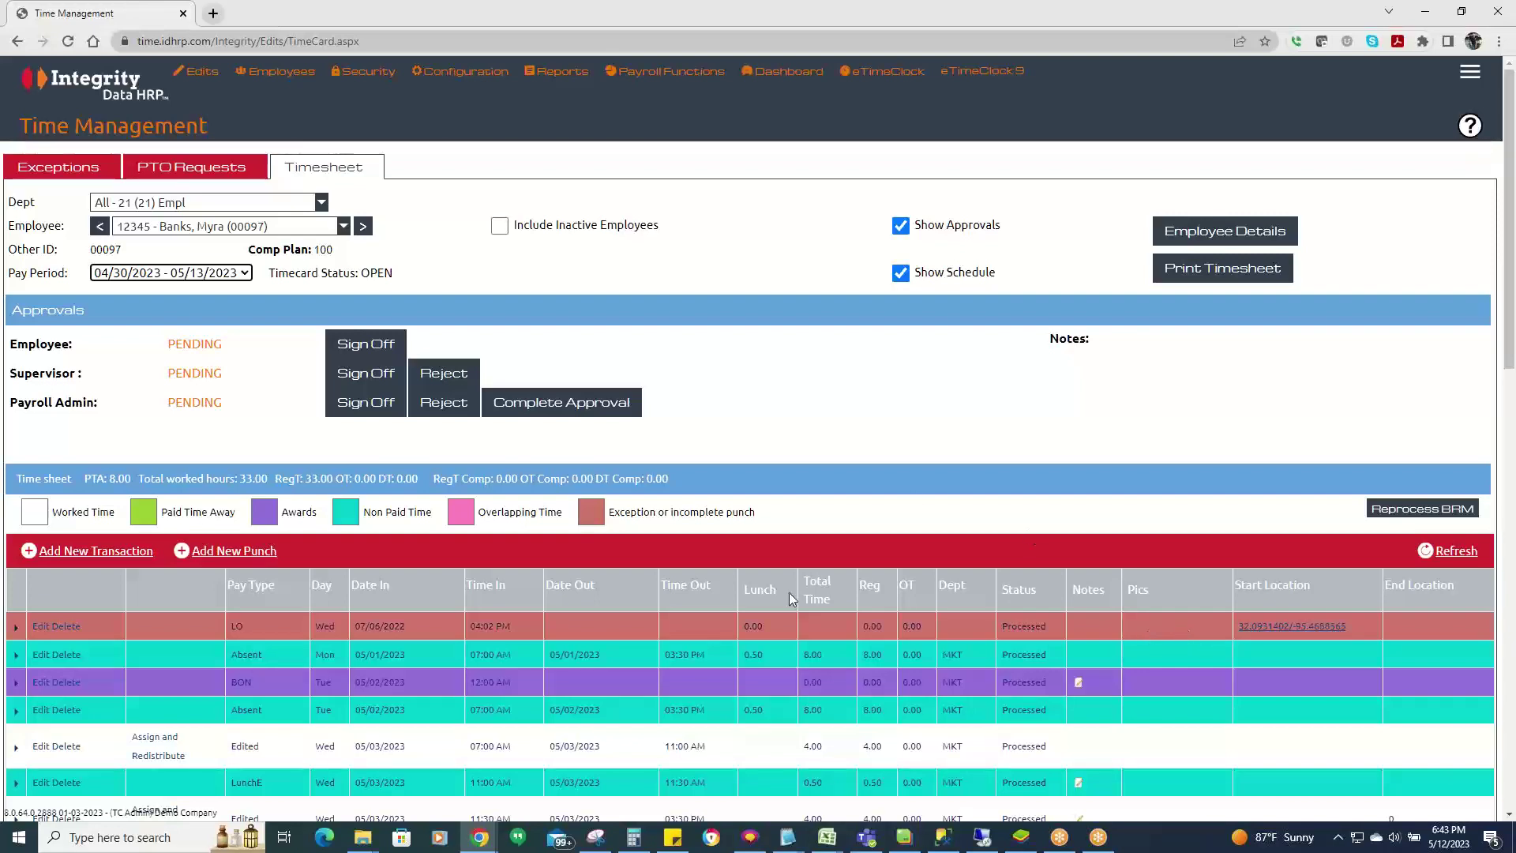
Open another employee's timesheet for 10/16/2022 - 10/29/2022 and view the IN picture of the 10/27/2022 work punch, closing it again.
left_click(256, 228)
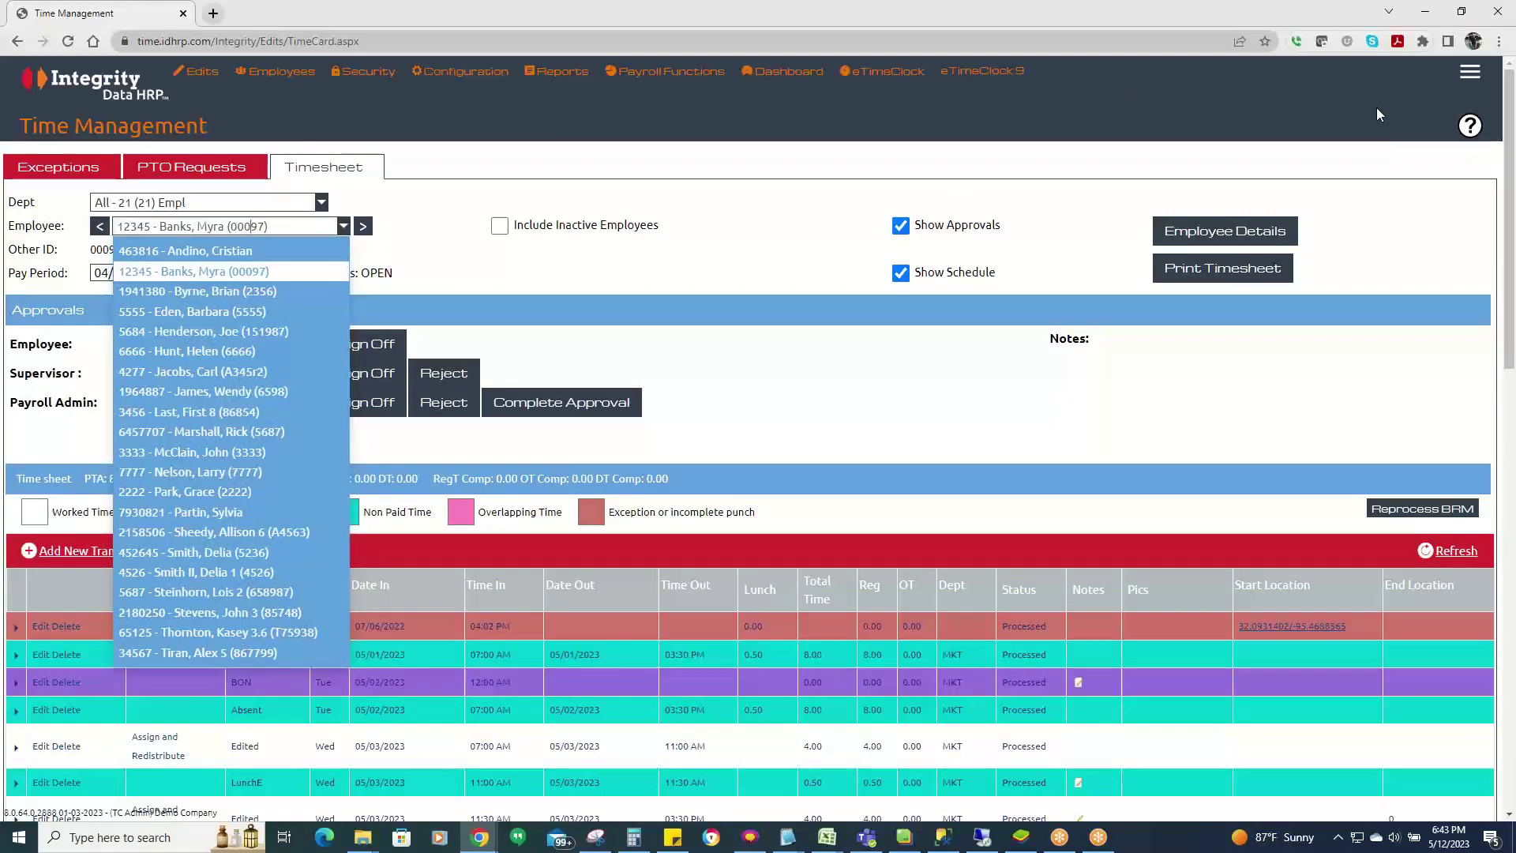
scroll(1390, 111, "down", 8)
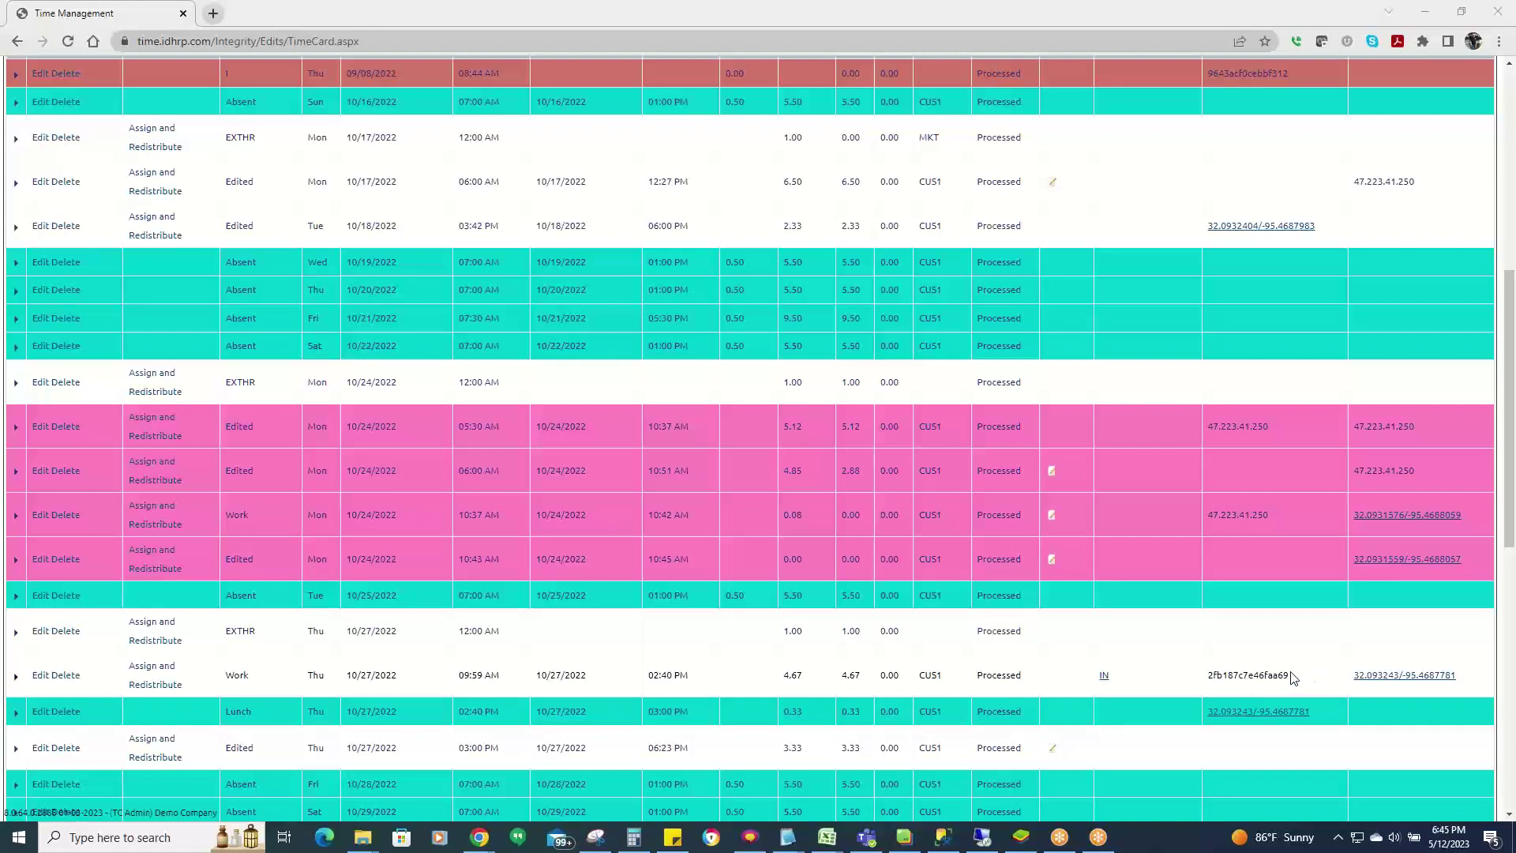
left_click(1104, 677)
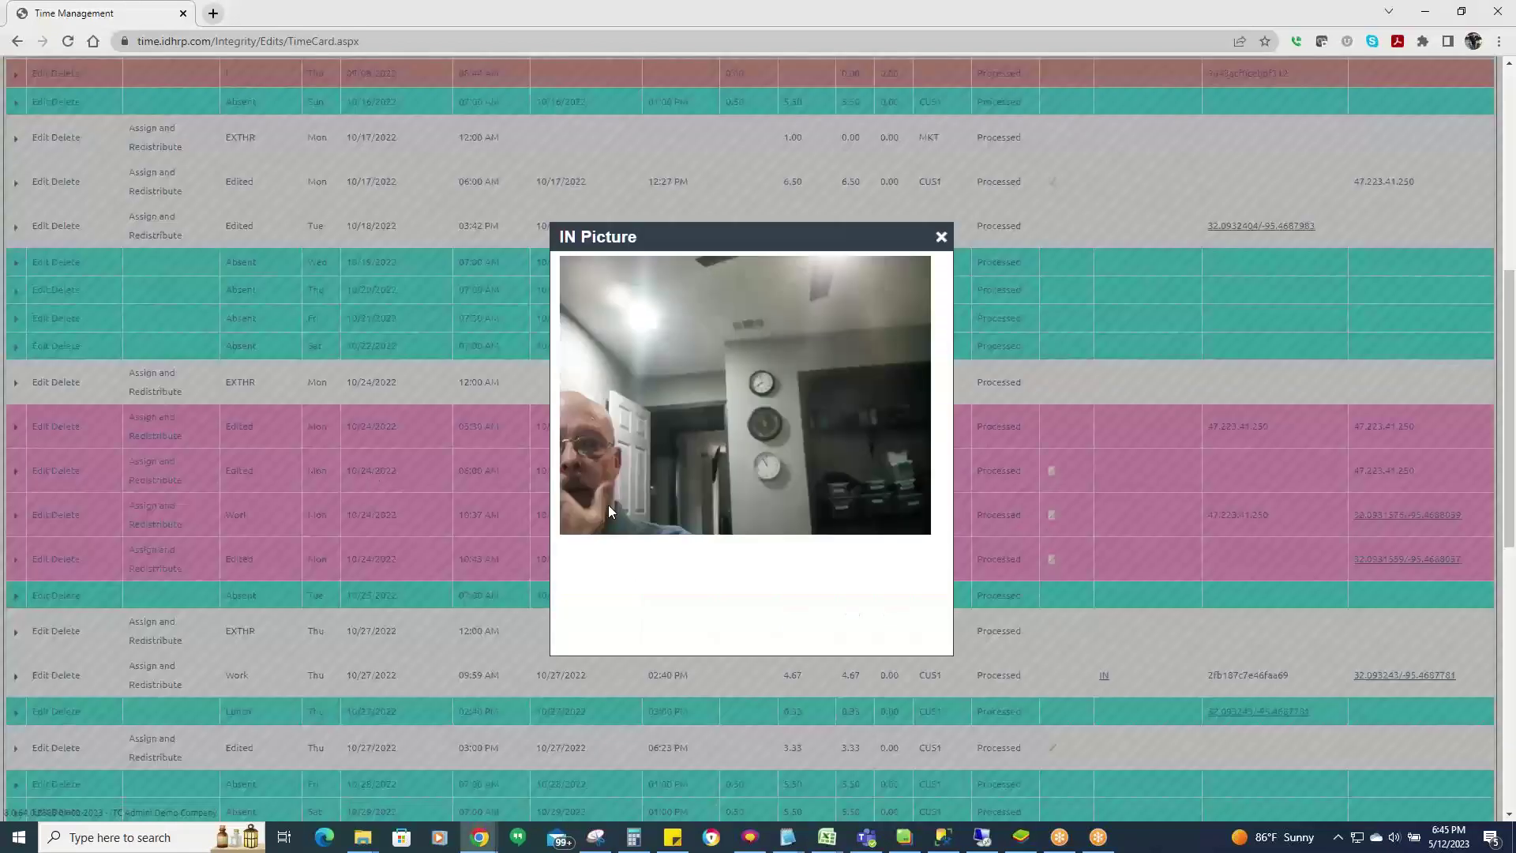
left_click(941, 237)
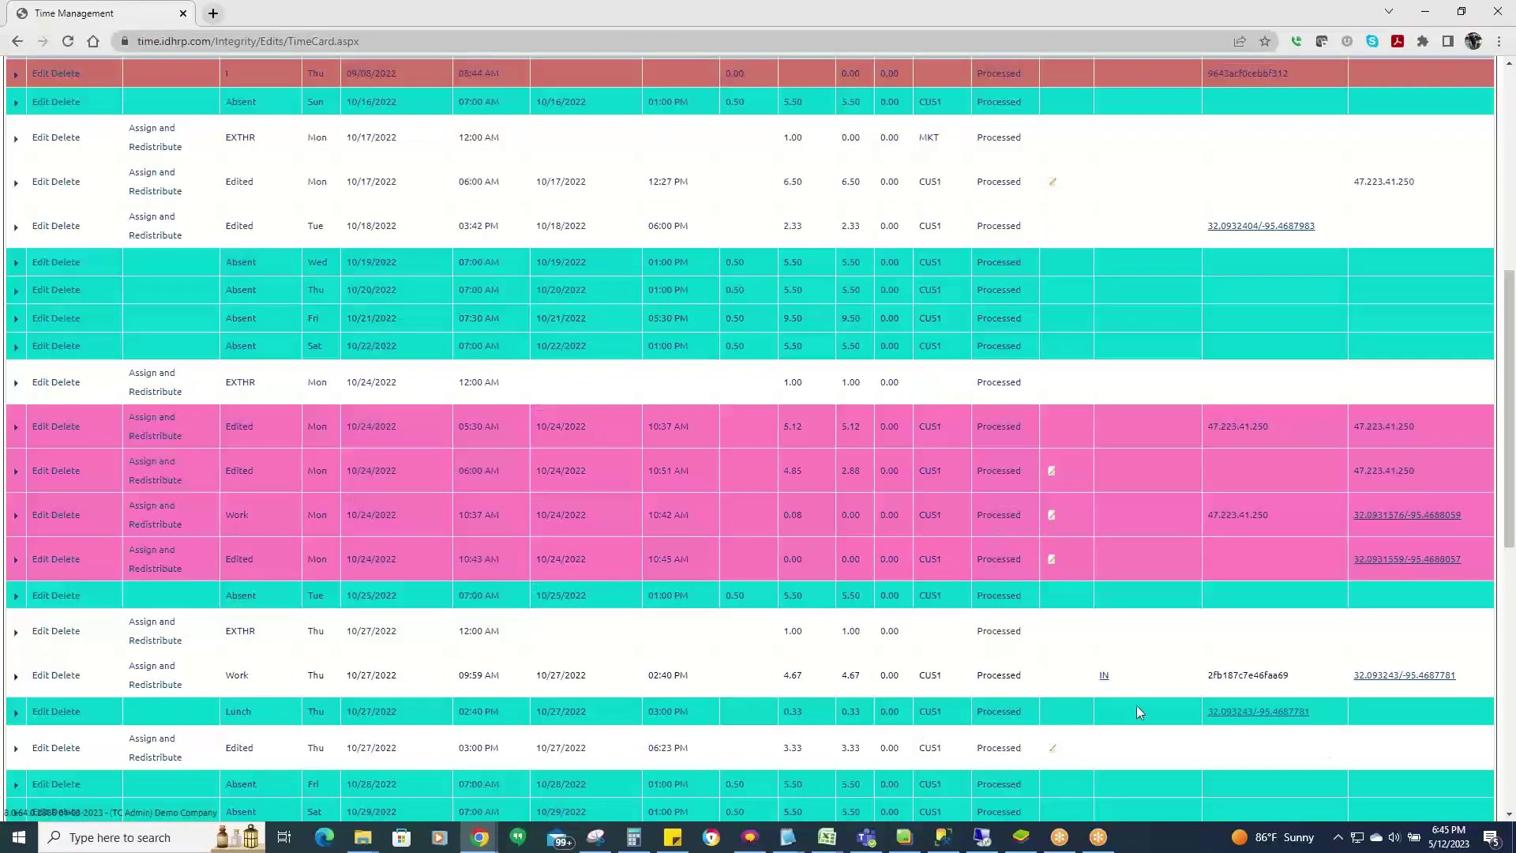
Review the selected employee's timesheet and schedule, and change the pay period to 04/16/2023 - 04/29/2023.
scroll(1118, 680, "down", 5)
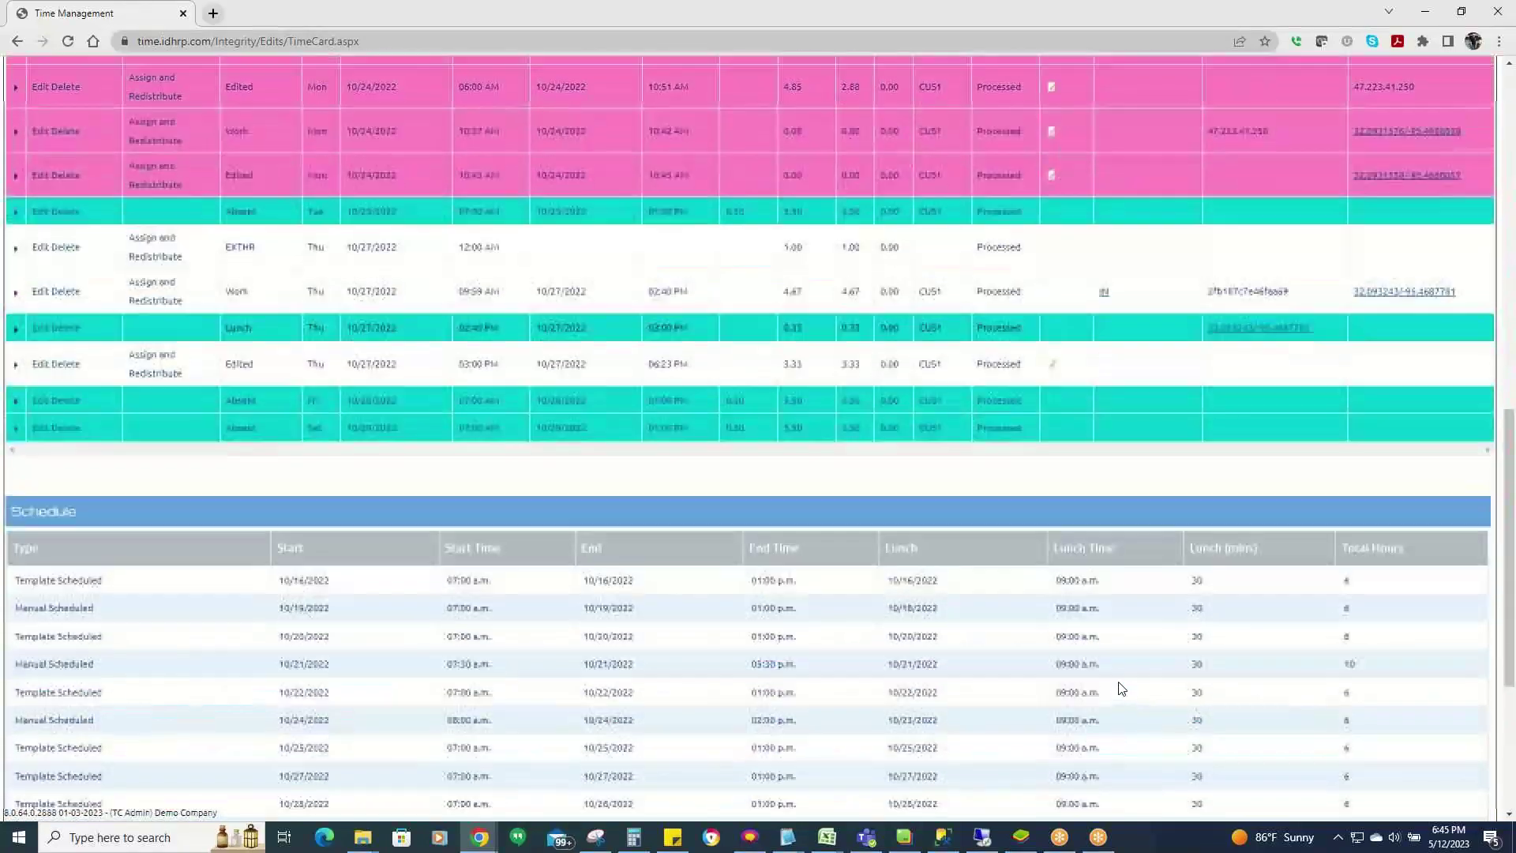
scroll(1119, 687, "up", 5)
scroll(1119, 688, "up", 7)
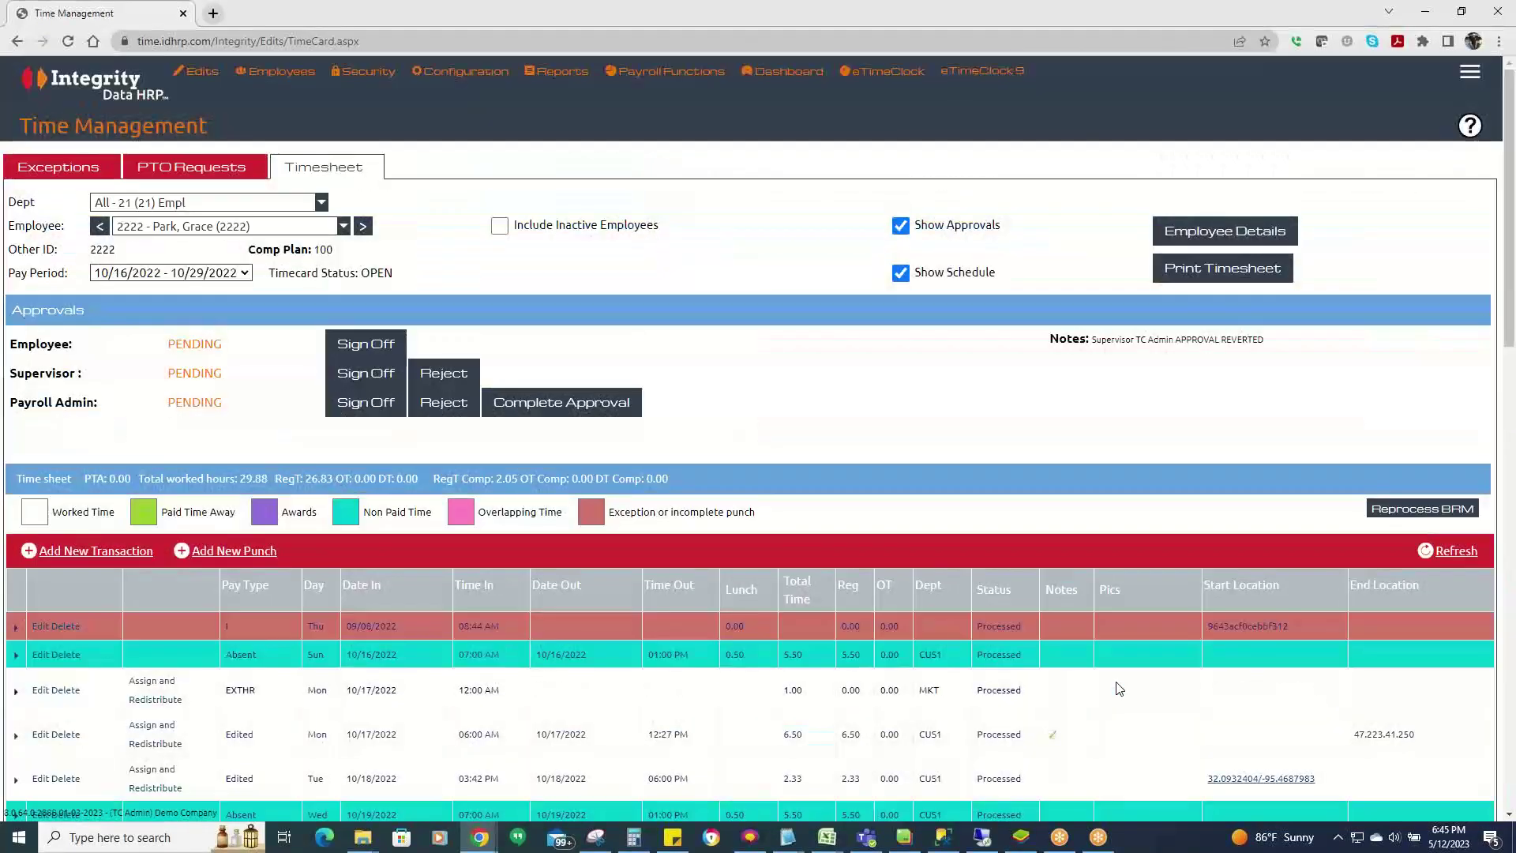
scroll(1226, 680, "down", 4)
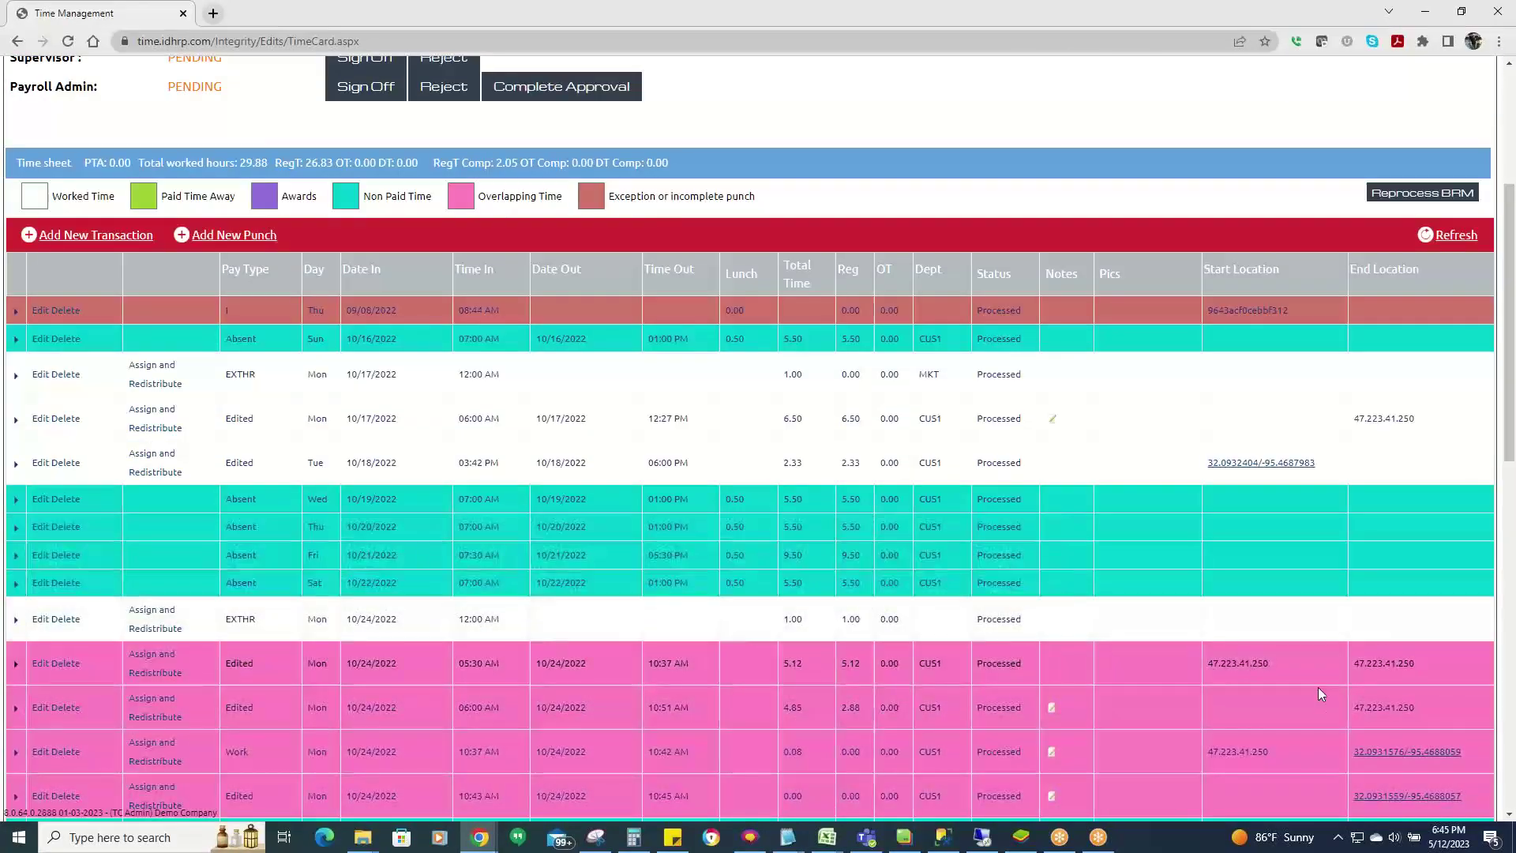
scroll(1276, 692, "up", 4)
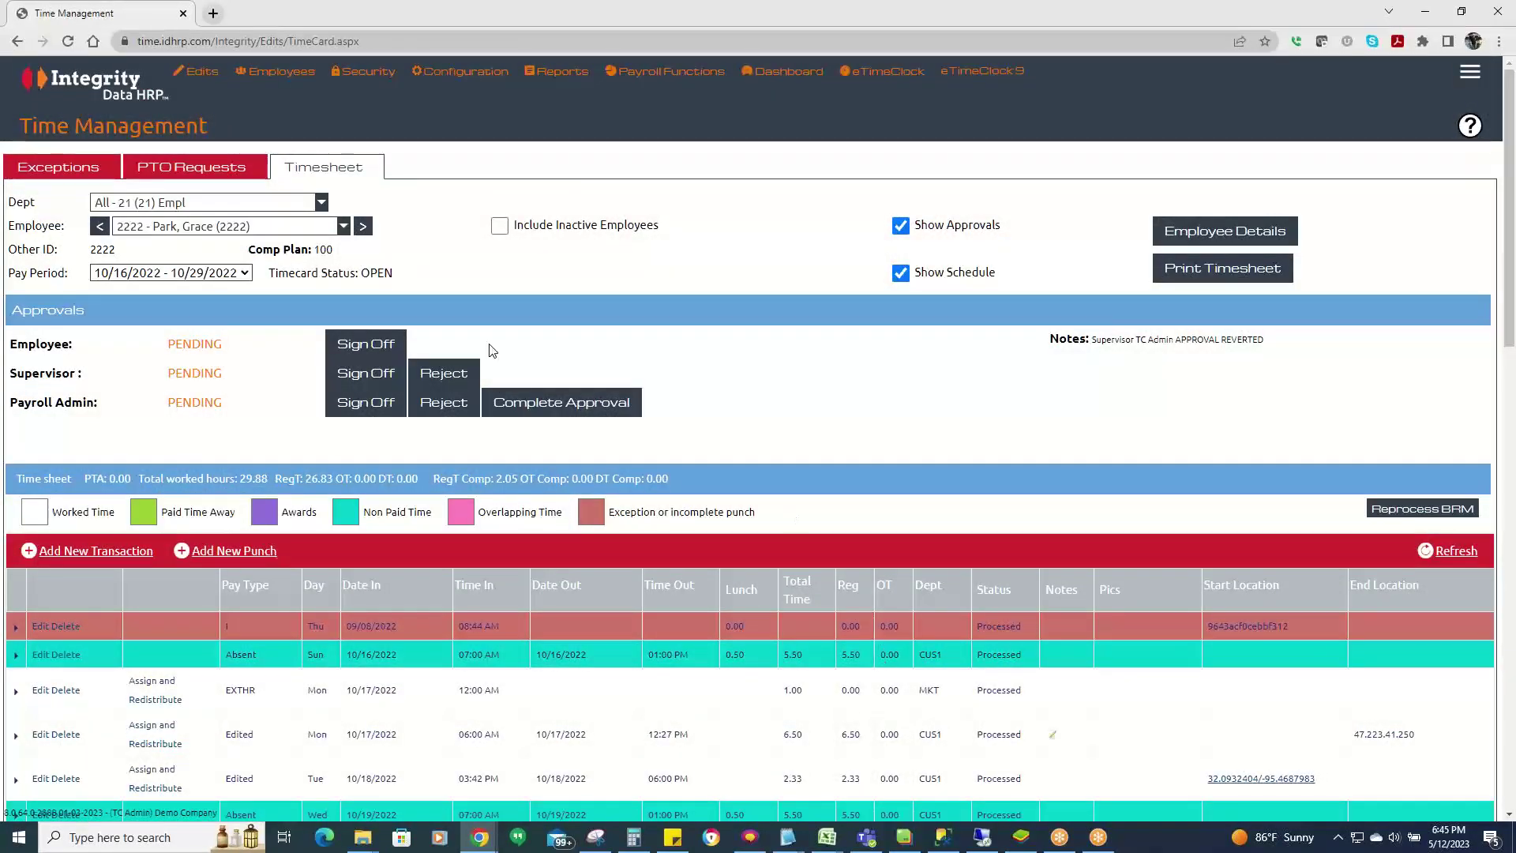
left_click(213, 274)
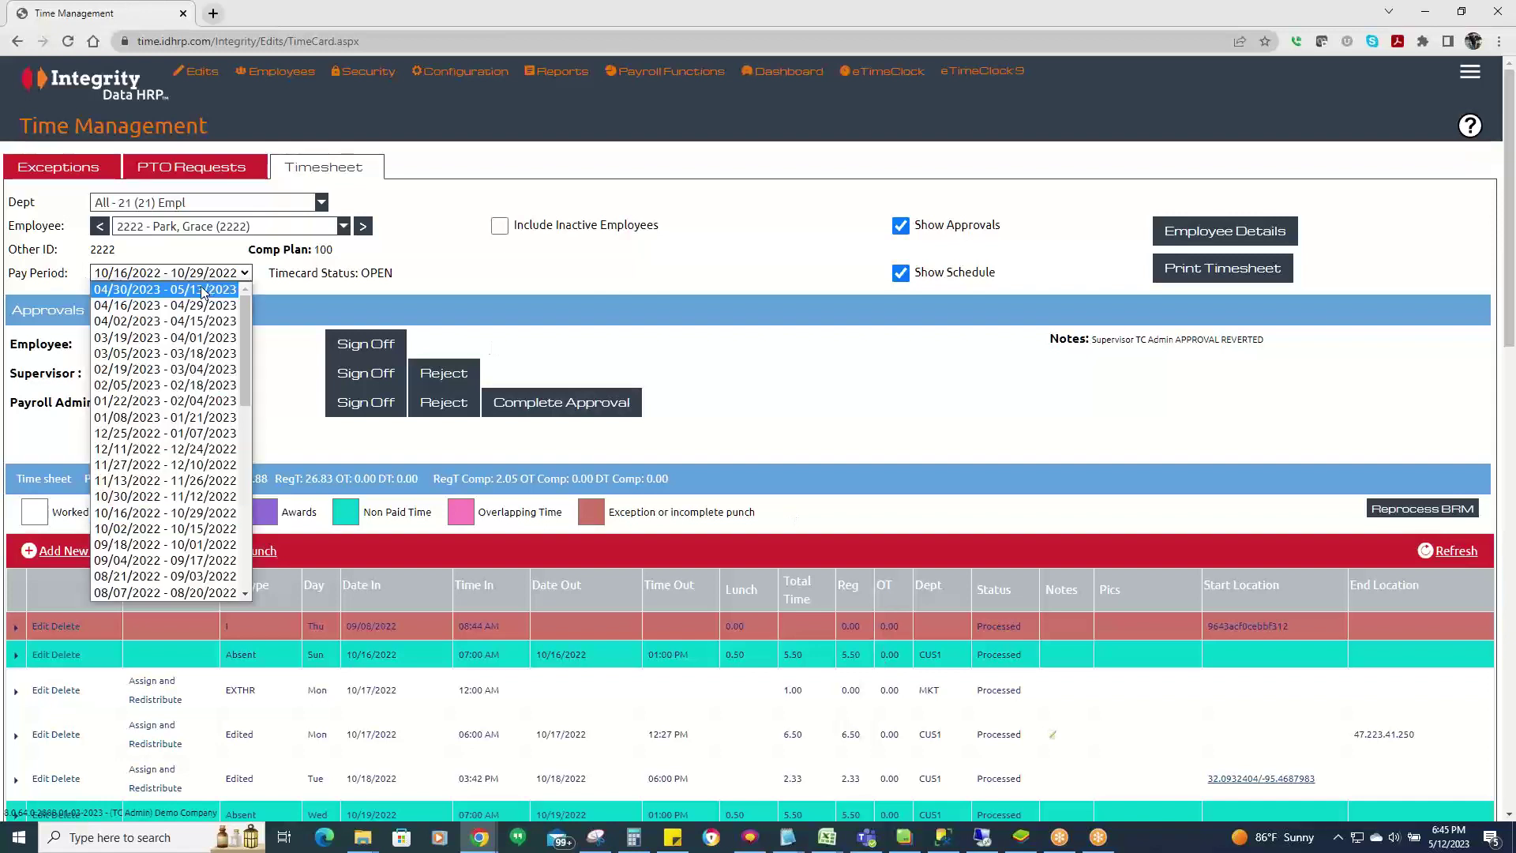
left_click(197, 305)
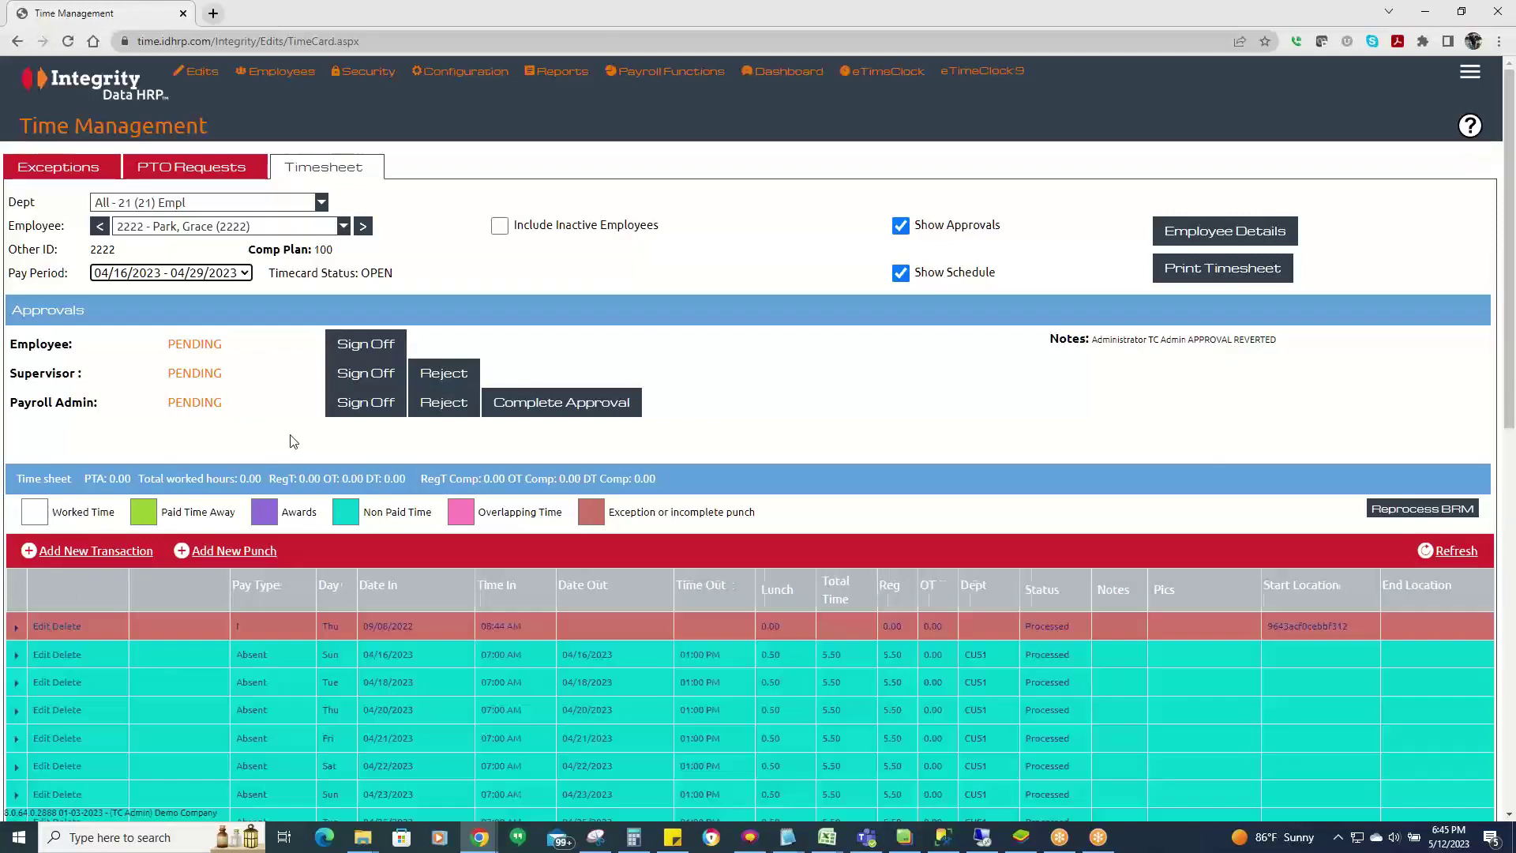
Hide the approvals section of the timesheet and show it again.
left_click(917, 228)
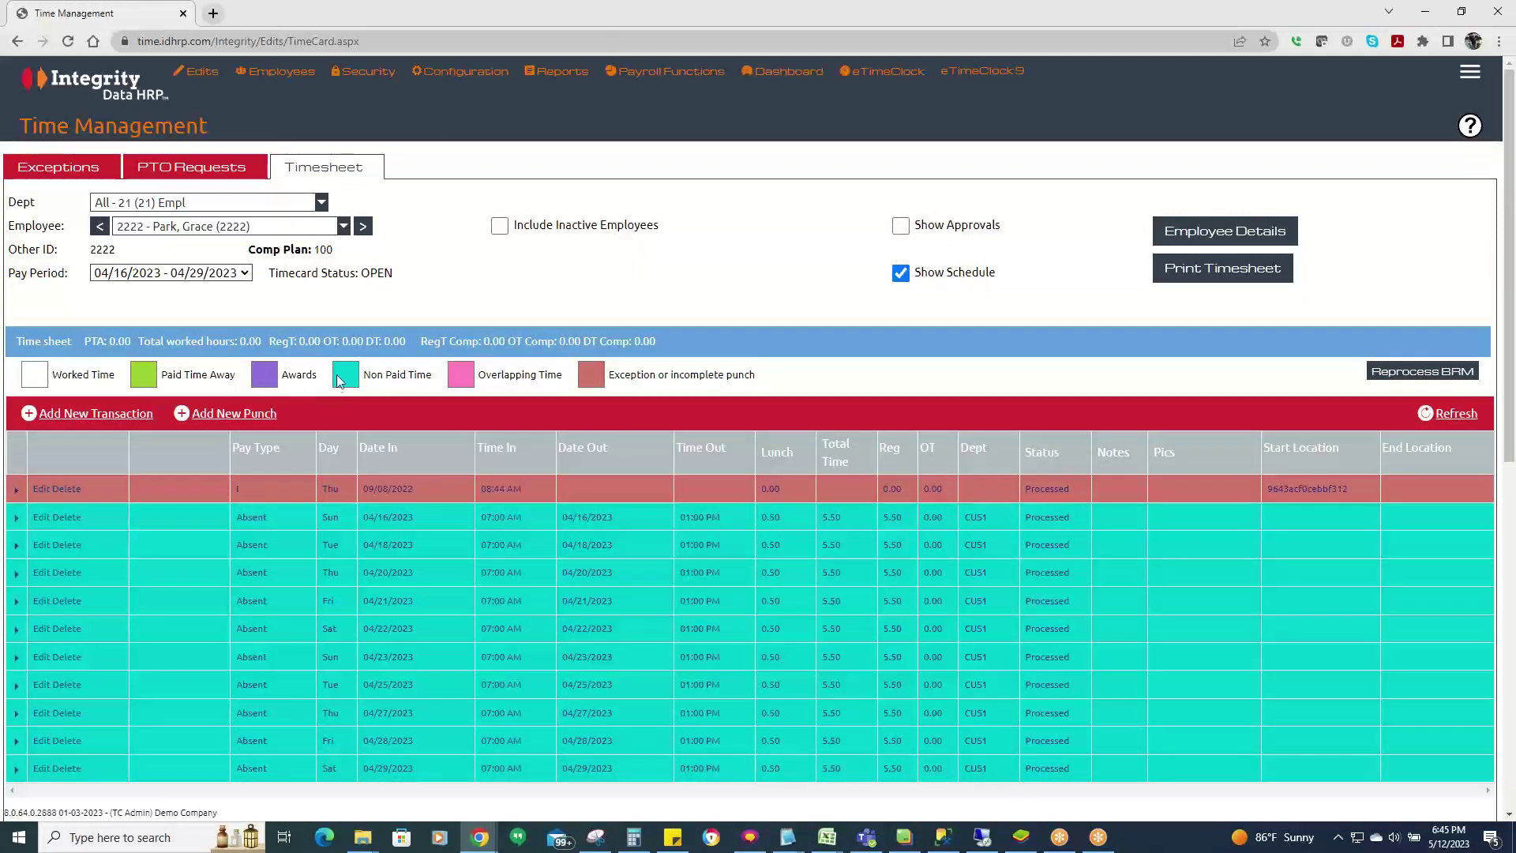
left_click(901, 227)
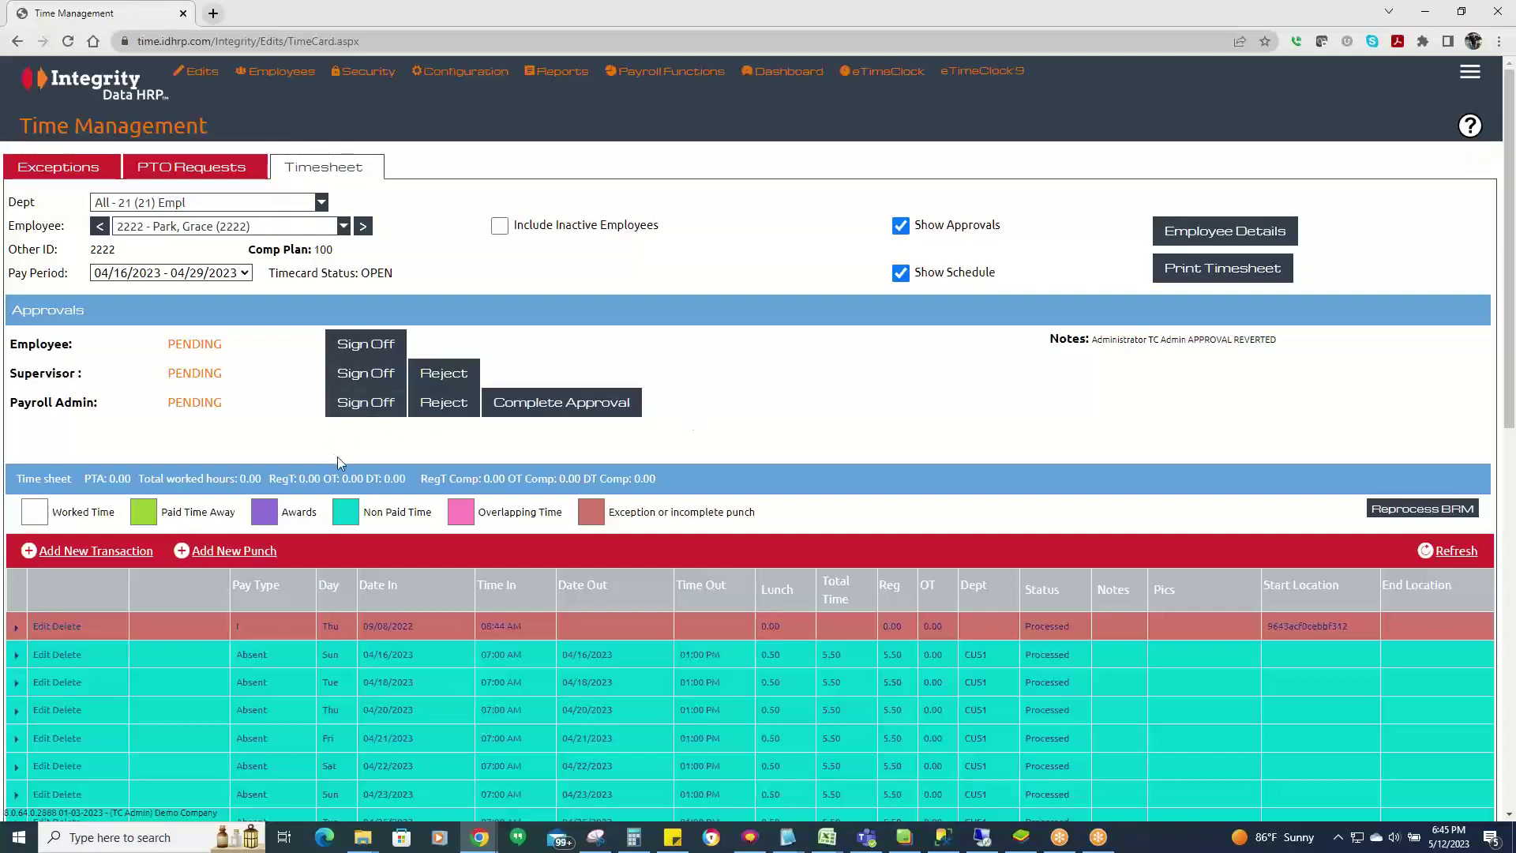
left_click(462, 414)
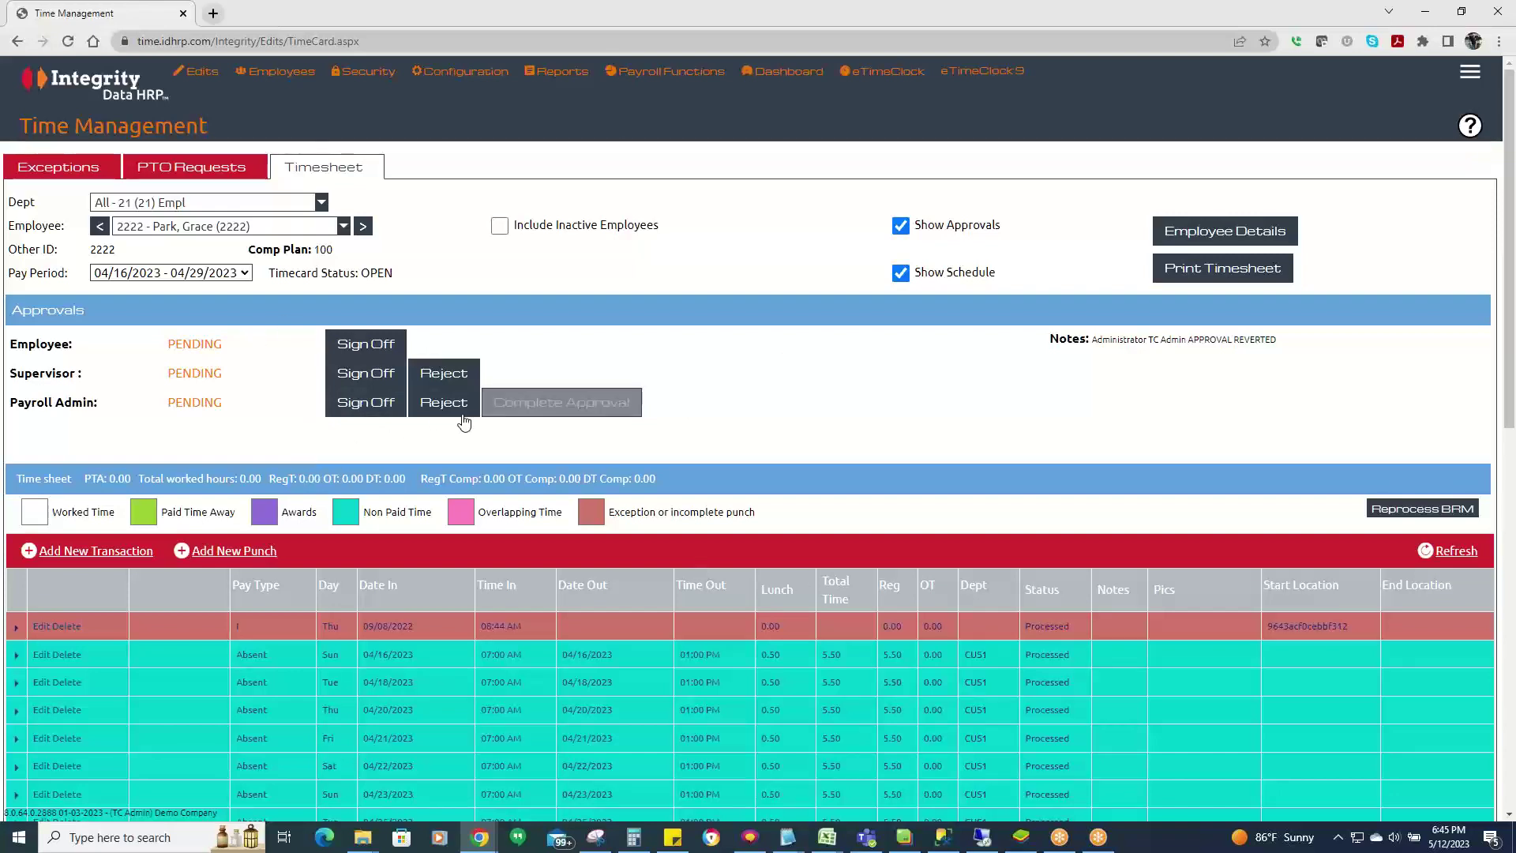
Examine the employee, supervisor and payroll admin approval rows alongside the timesheet entries of the pay period.
scroll(687, 316, "down", 4)
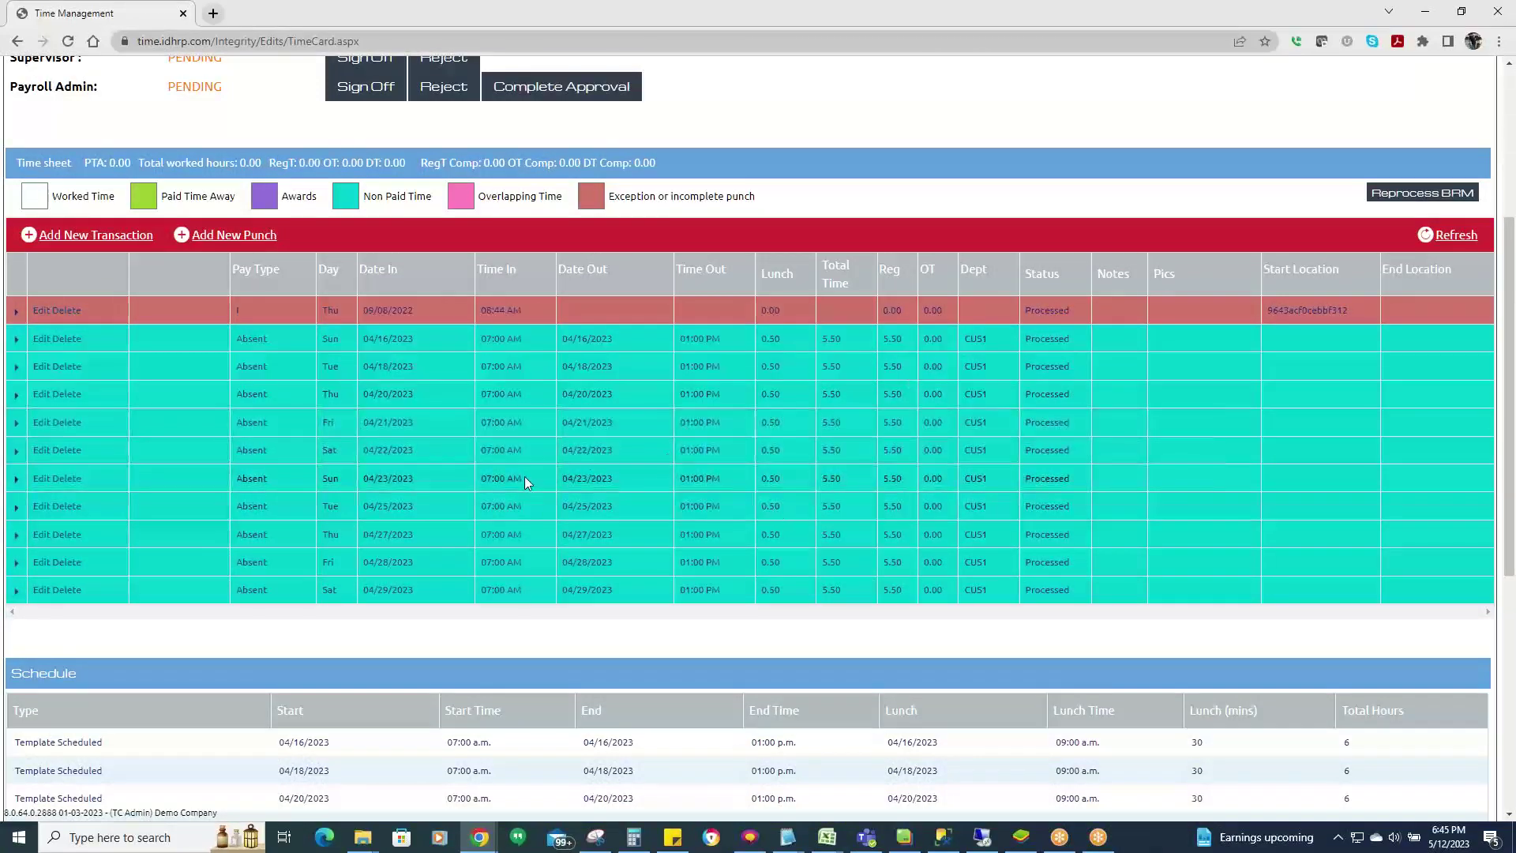
scroll(323, 421, "up", 3)
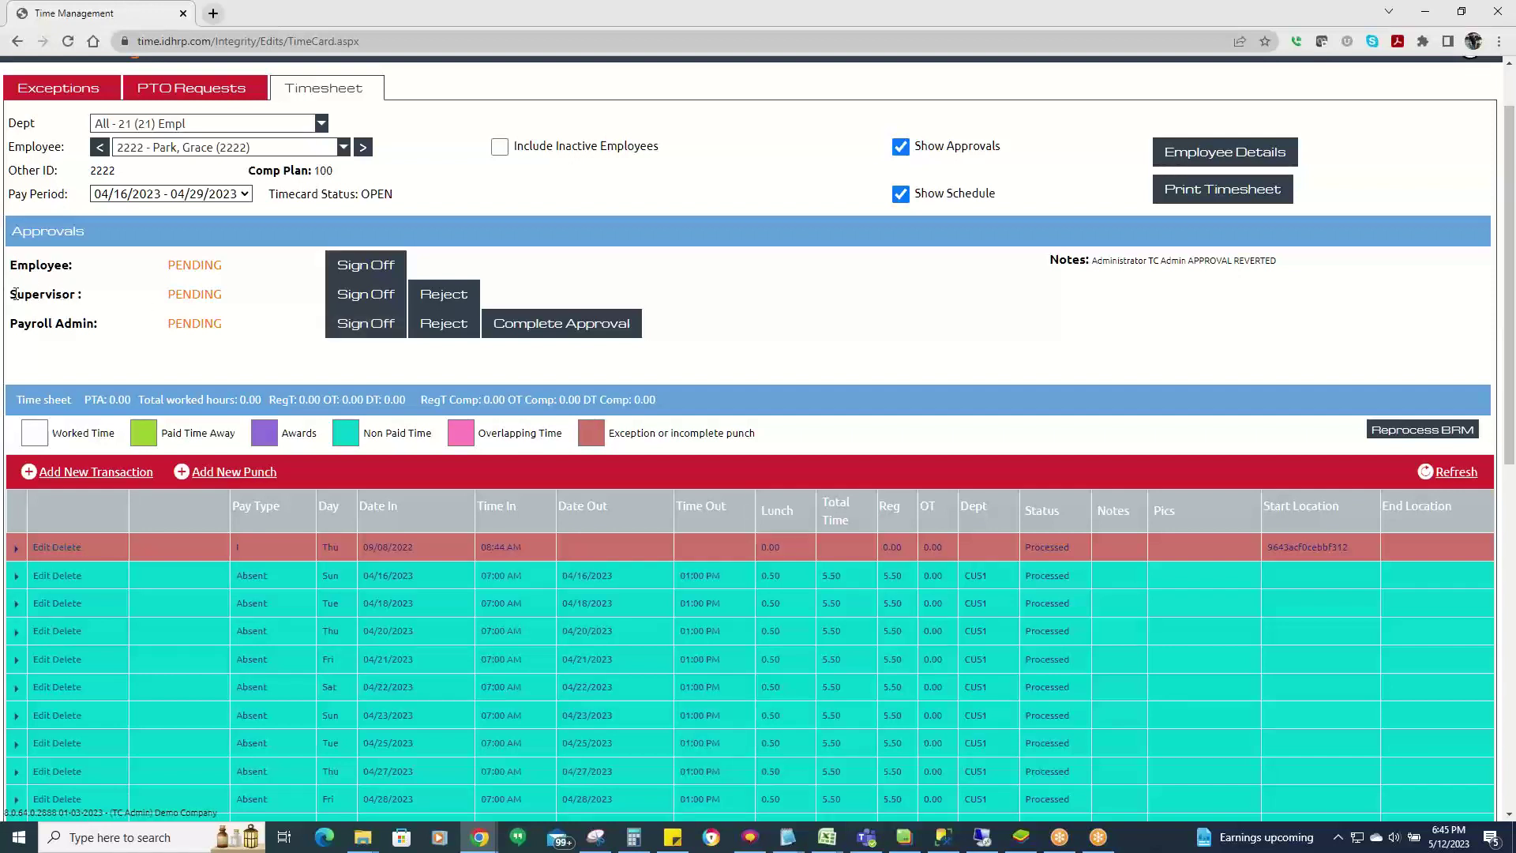
left_click_drag(13, 294, 504, 296)
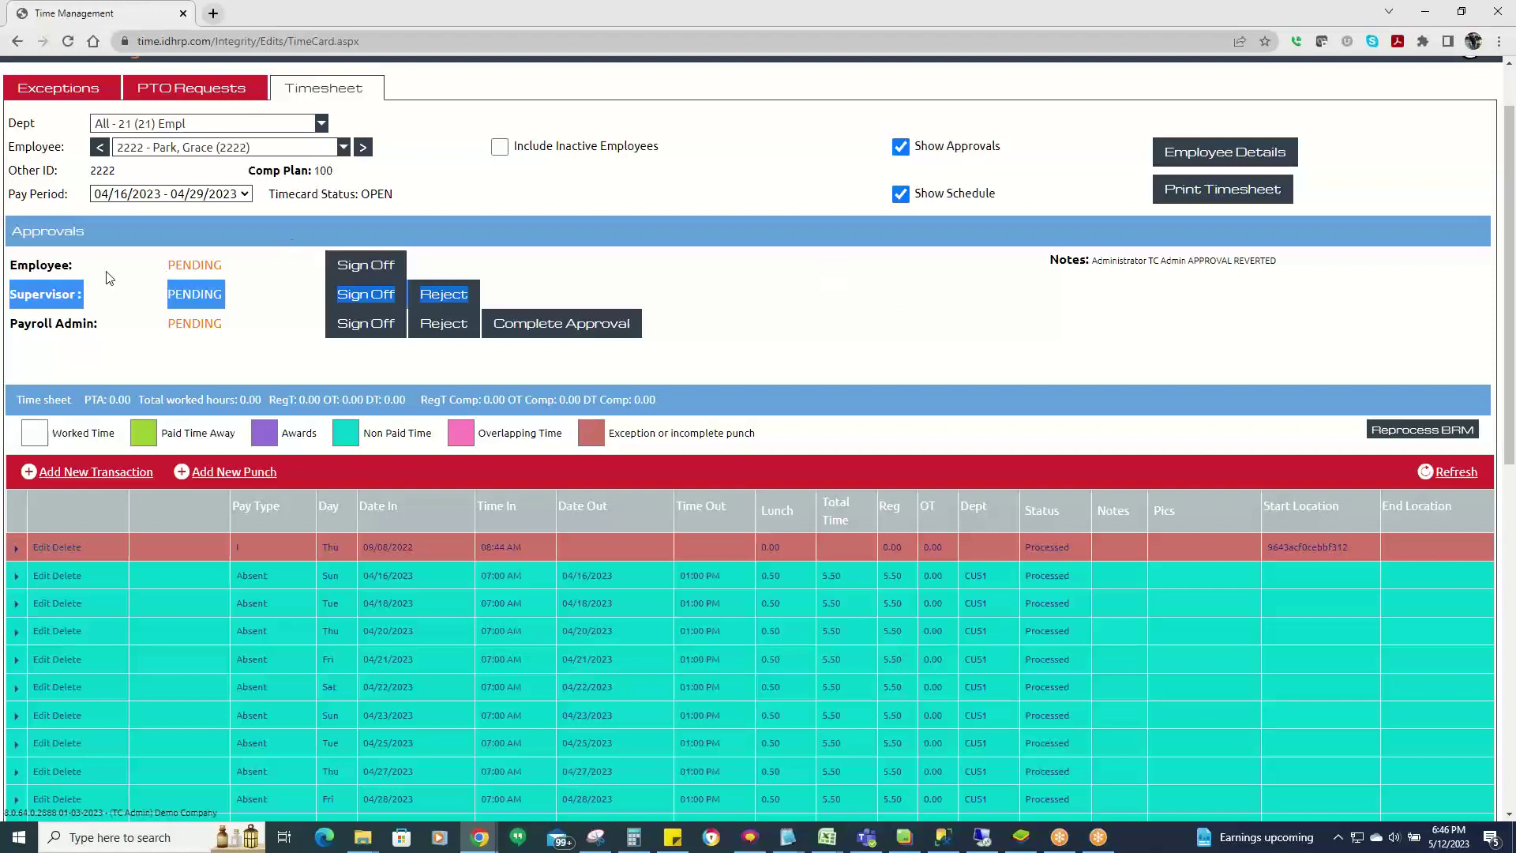
left_click_drag(9, 265, 244, 266)
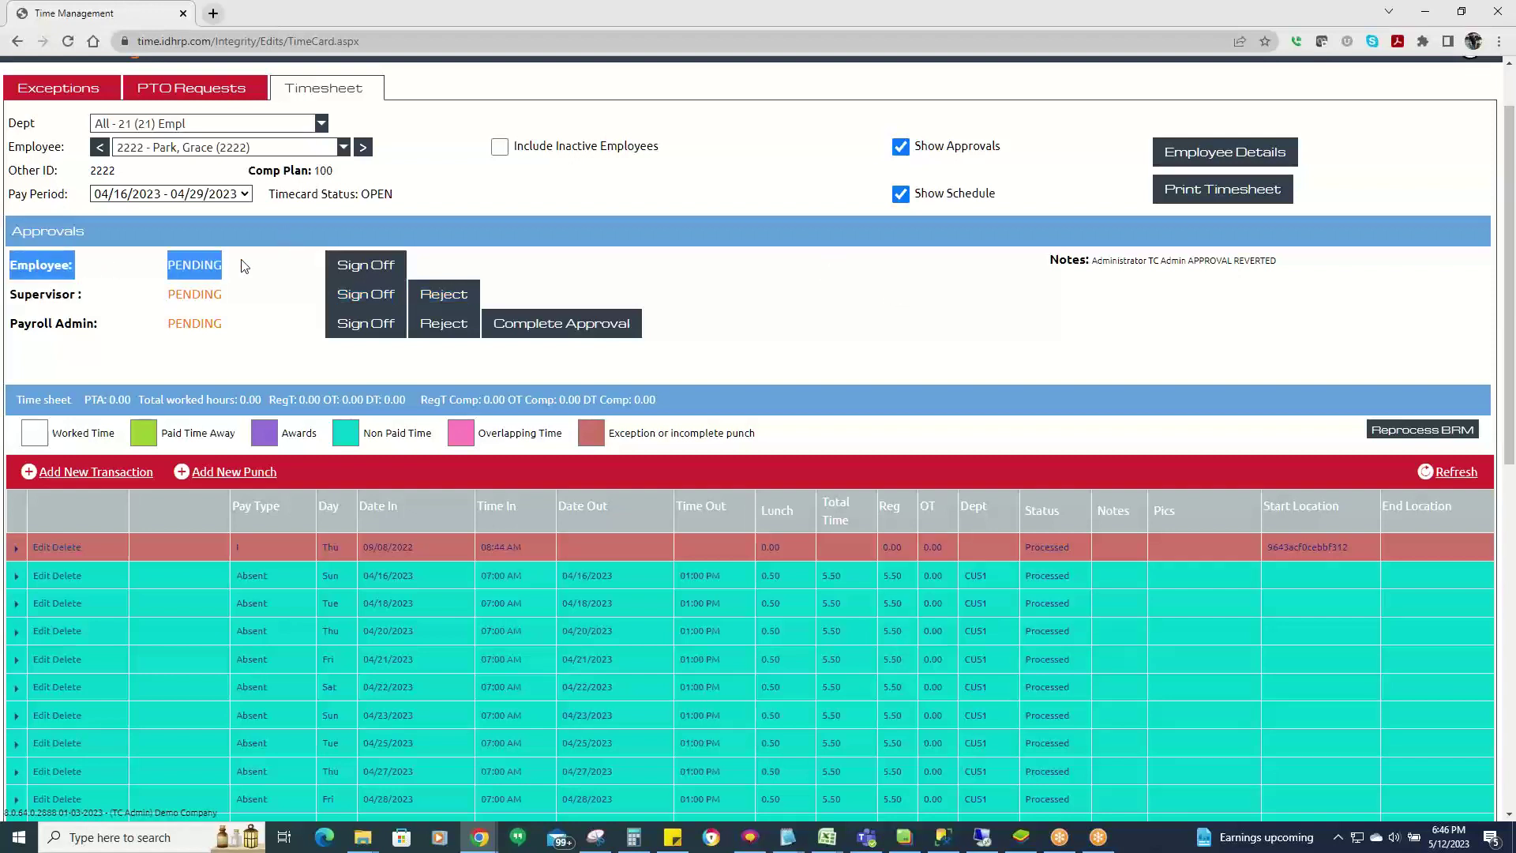
left_click(200, 350)
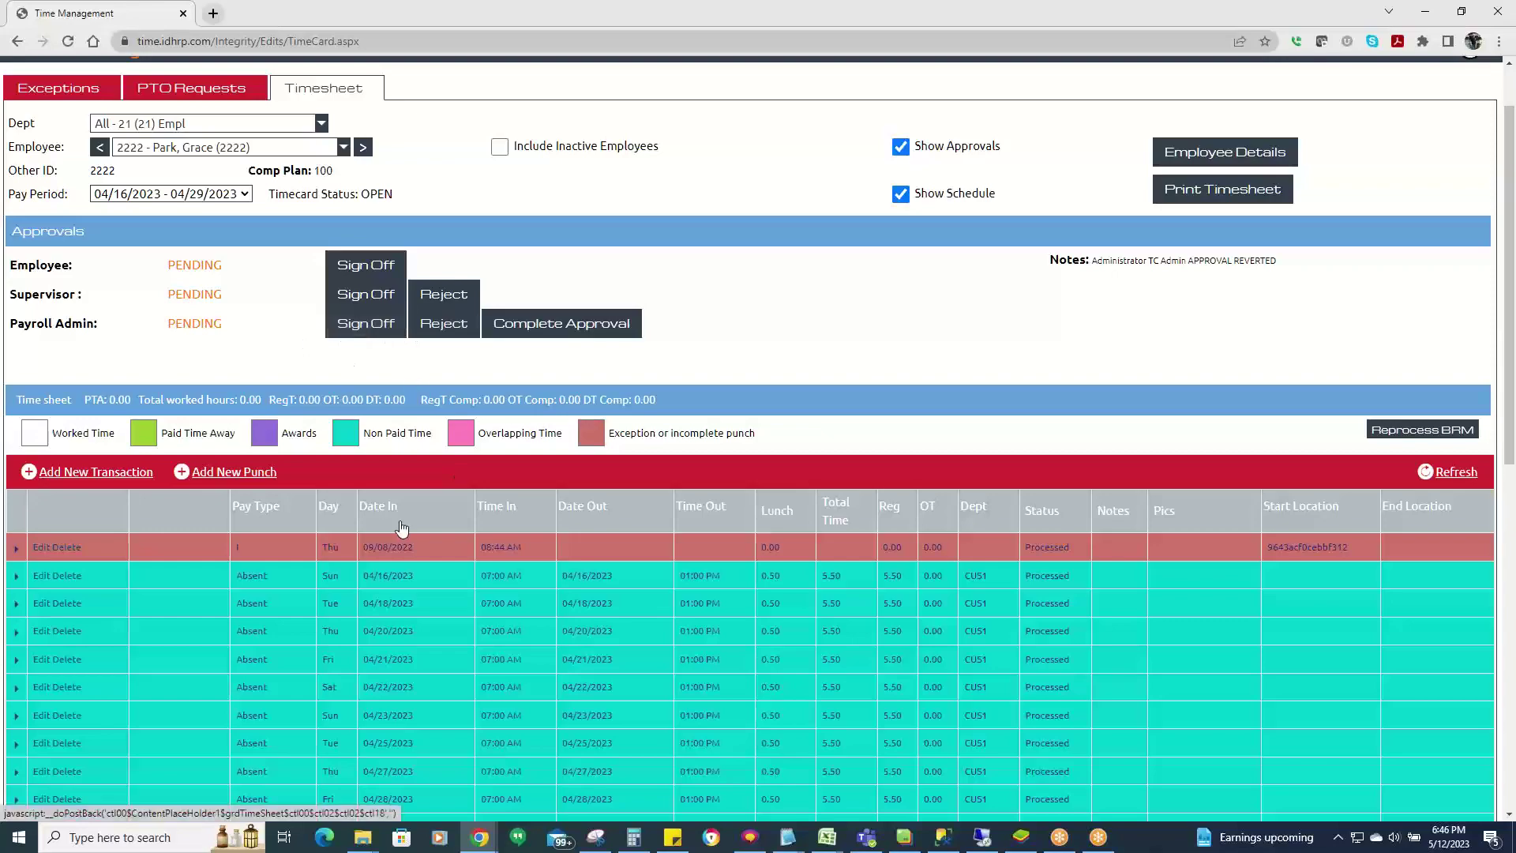
scroll(401, 528, "down", 2)
scroll(401, 527, "up", 1)
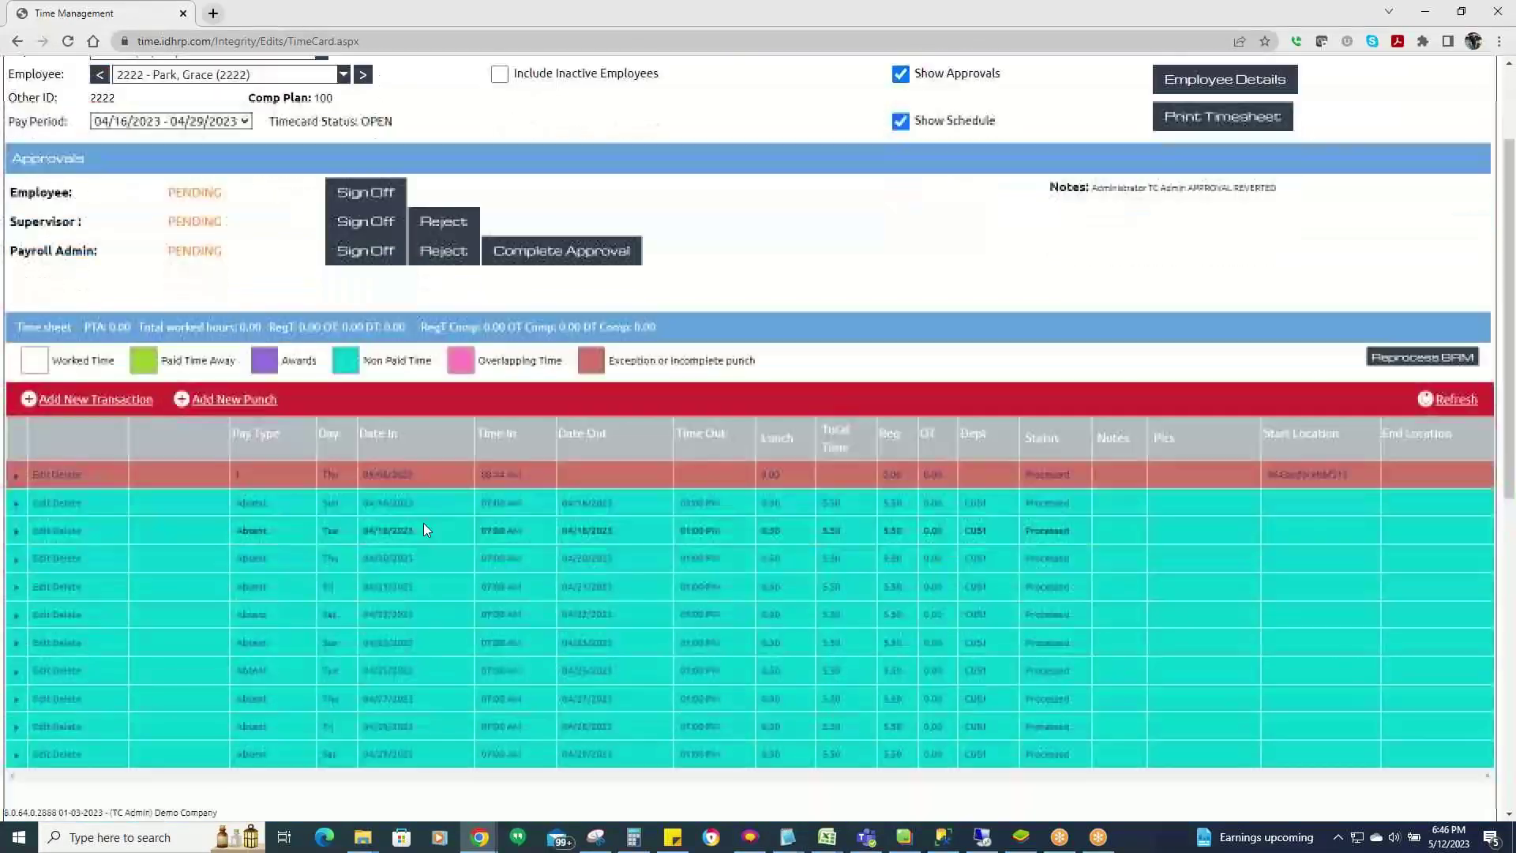
scroll(423, 529, "down", 1)
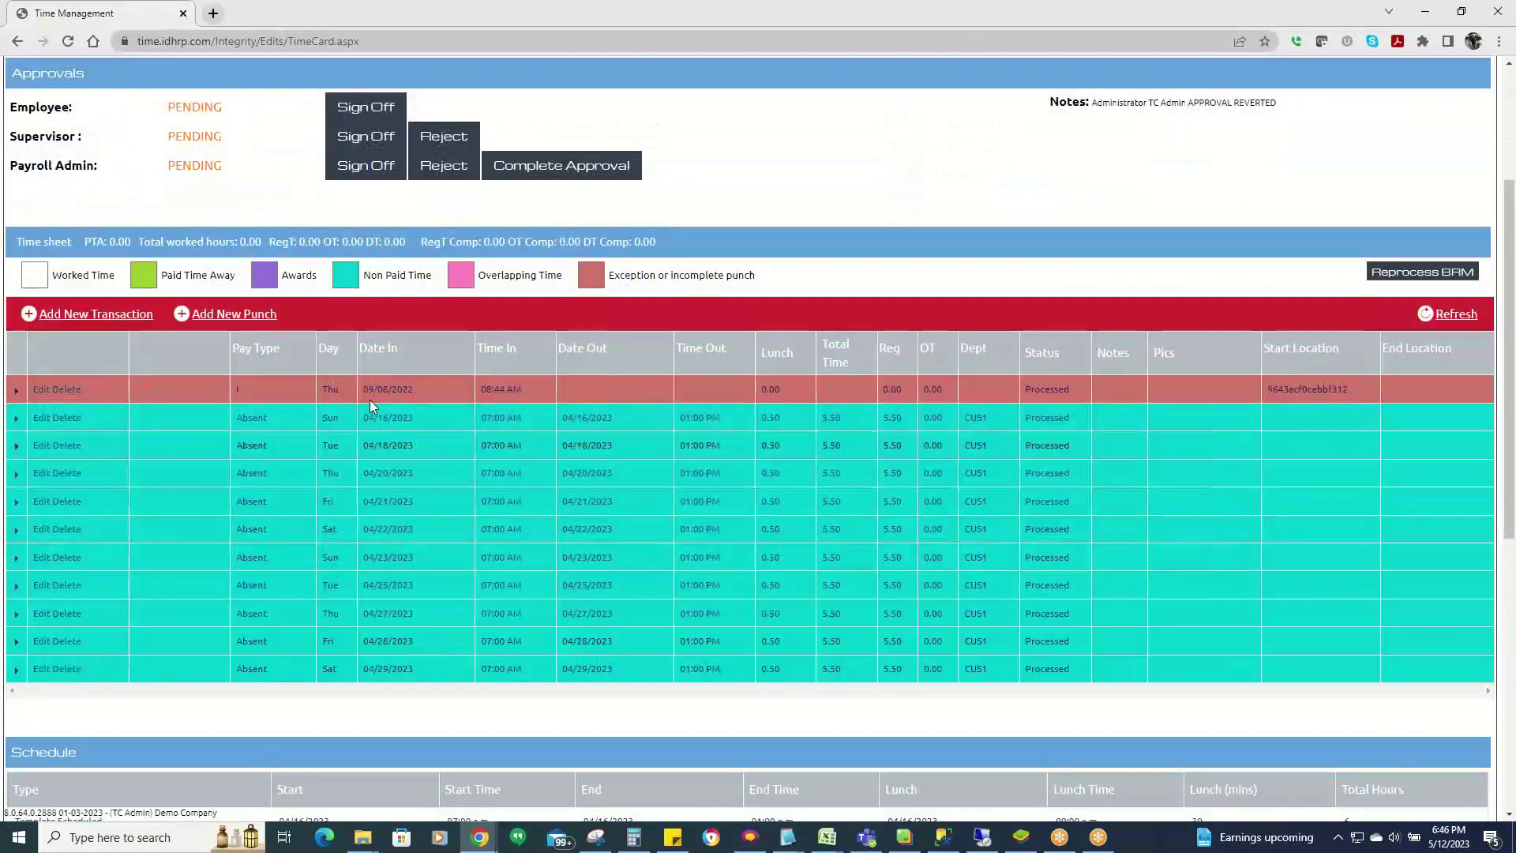
scroll(378, 409, "up", 3)
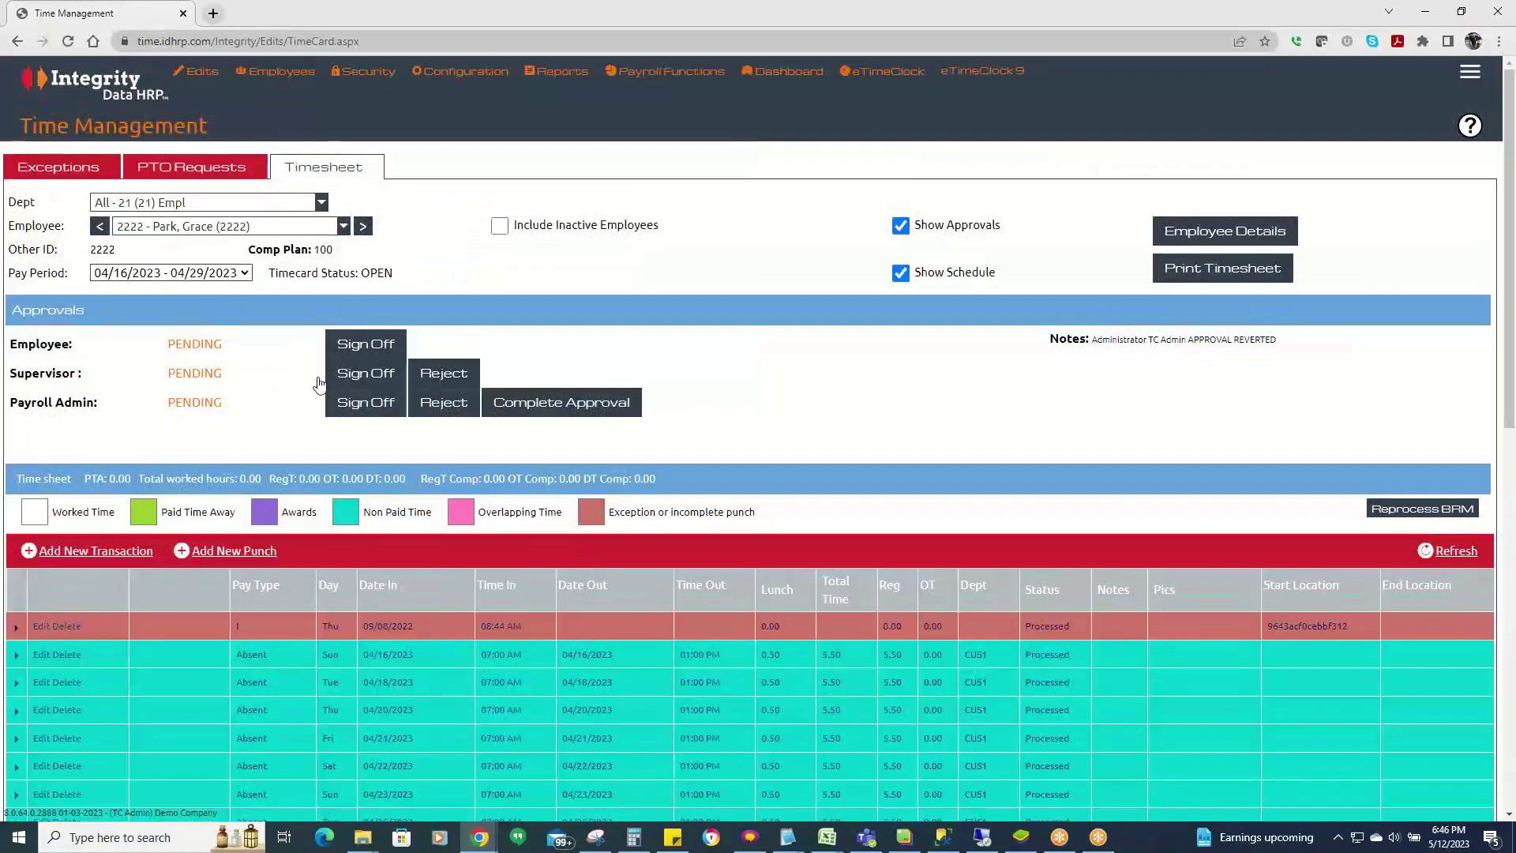
Sign off the employee's 04/16/2023 - 04/29/2023 timecard at the payroll admin level and review the timecard status and entries.
left_click(366, 402)
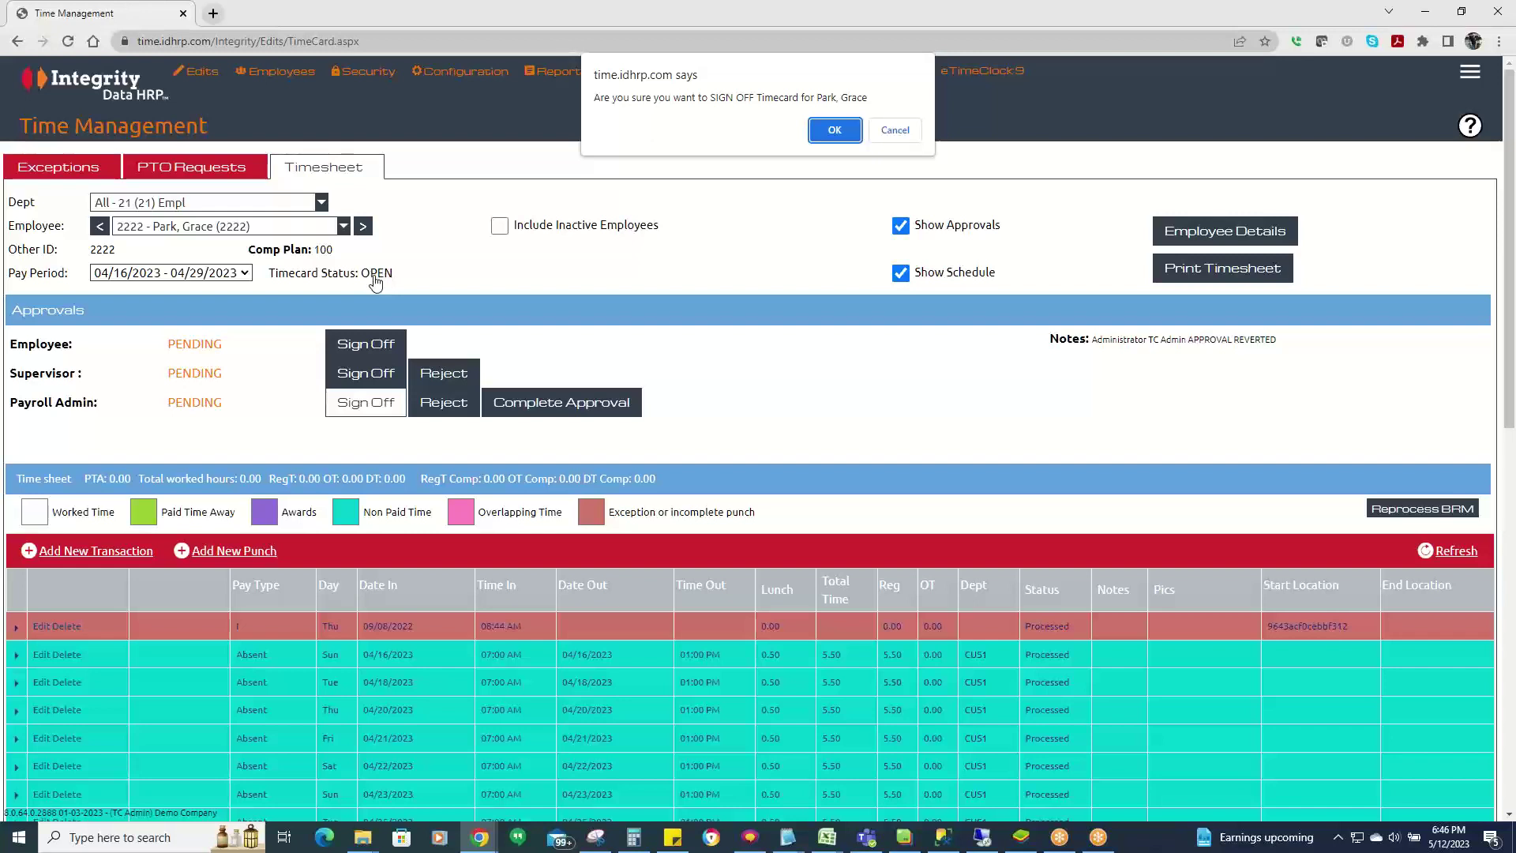
left_click(835, 132)
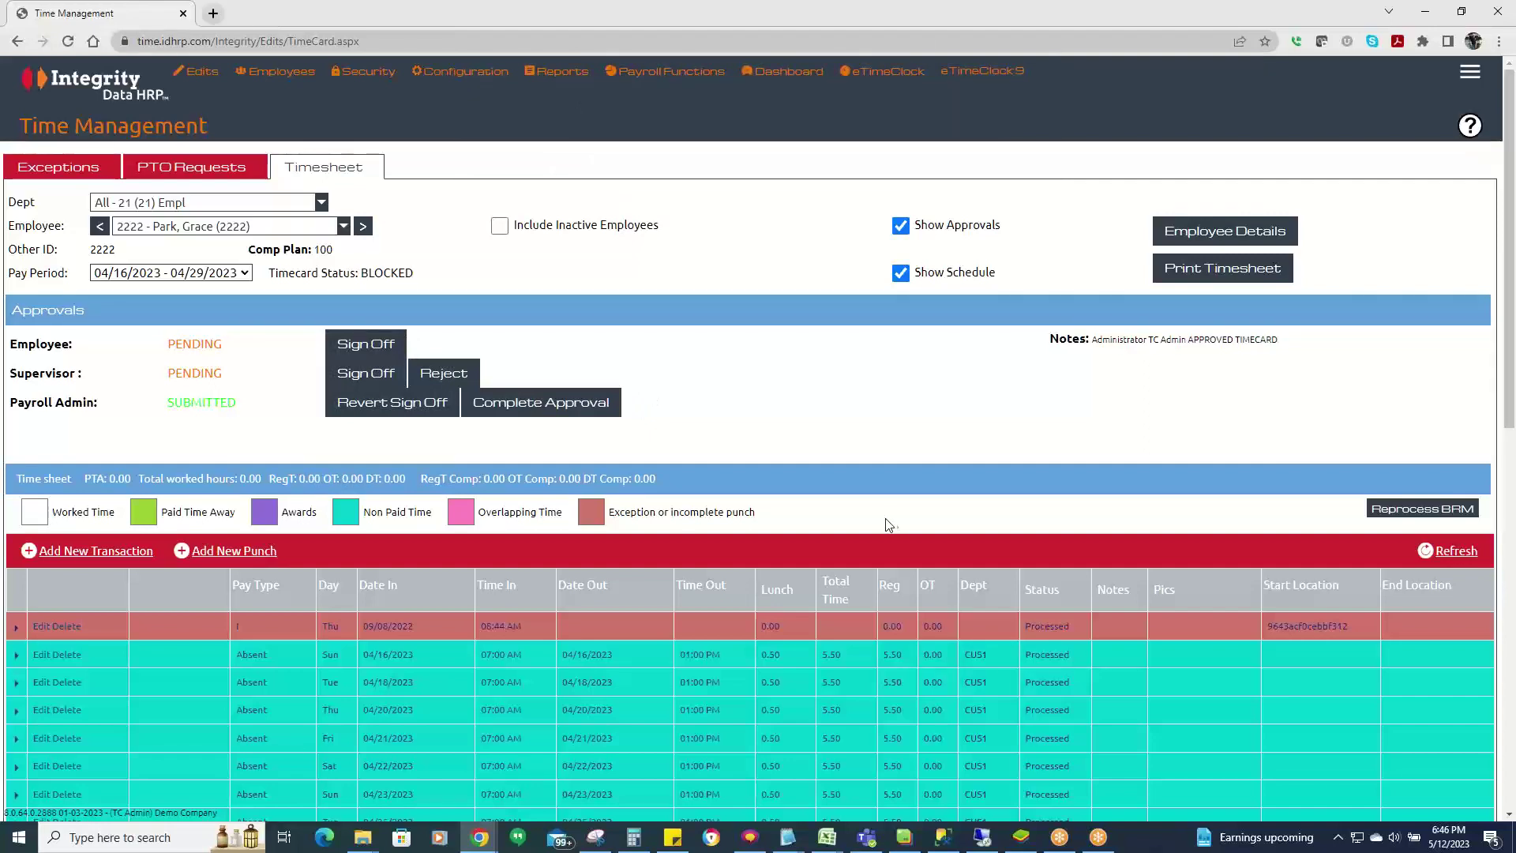
scroll(1252, 509, "down", 3)
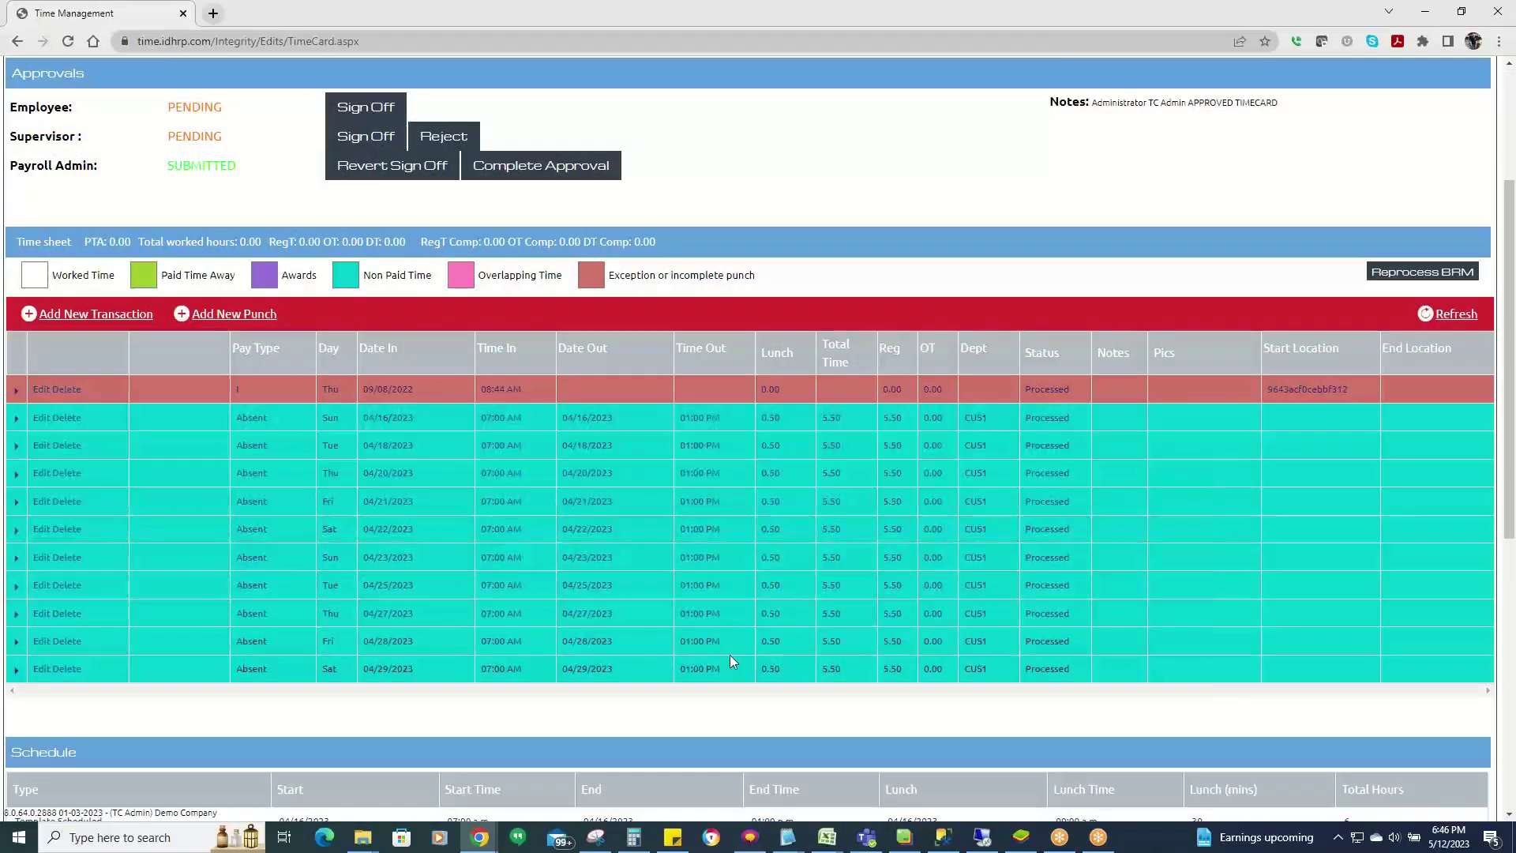
scroll(220, 455, "up", 3)
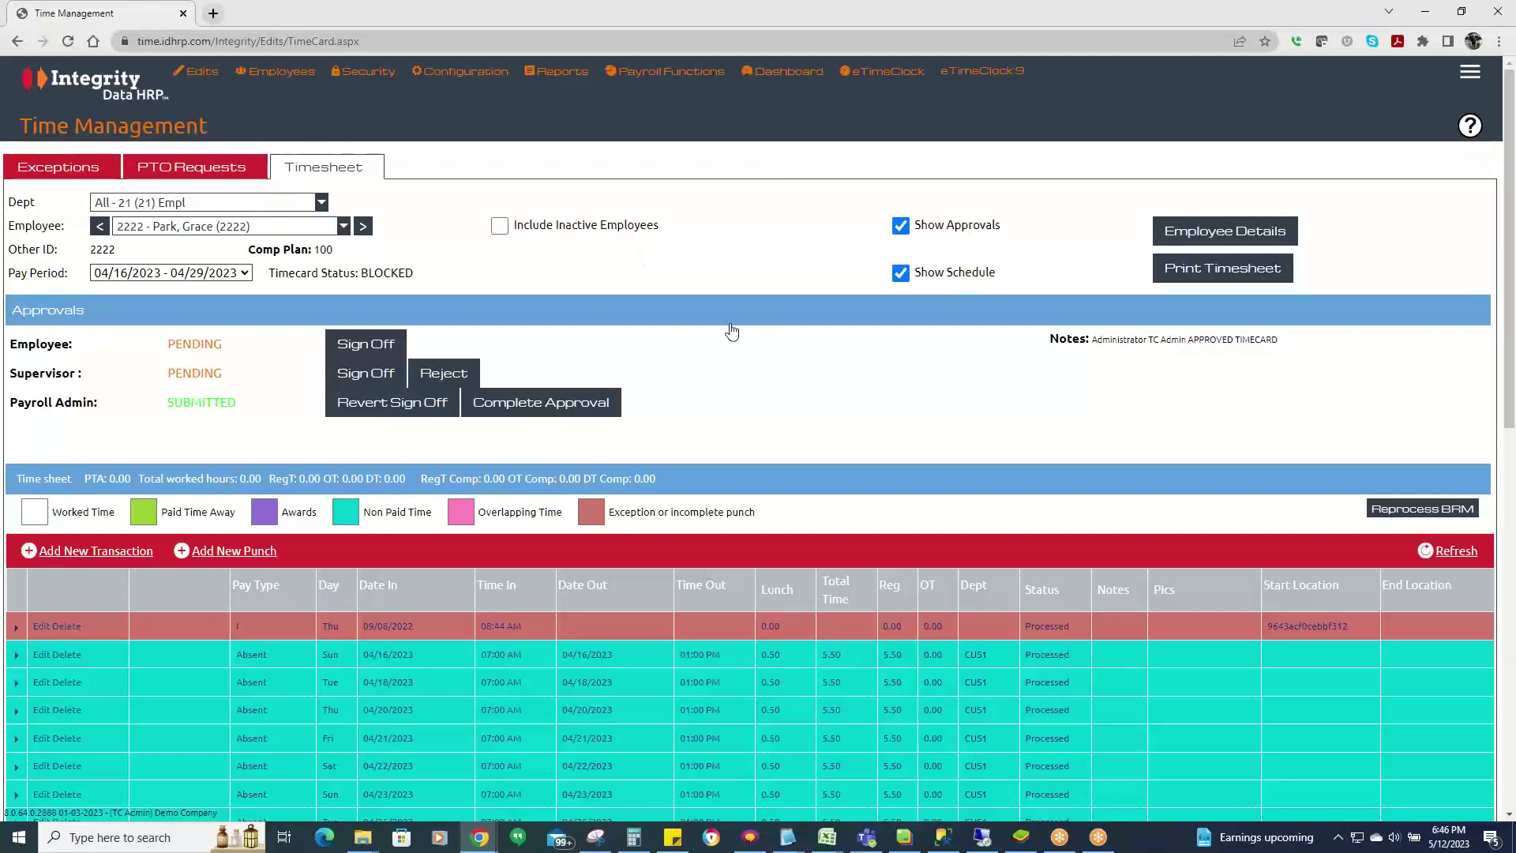
scroll(970, 551, "down", 3)
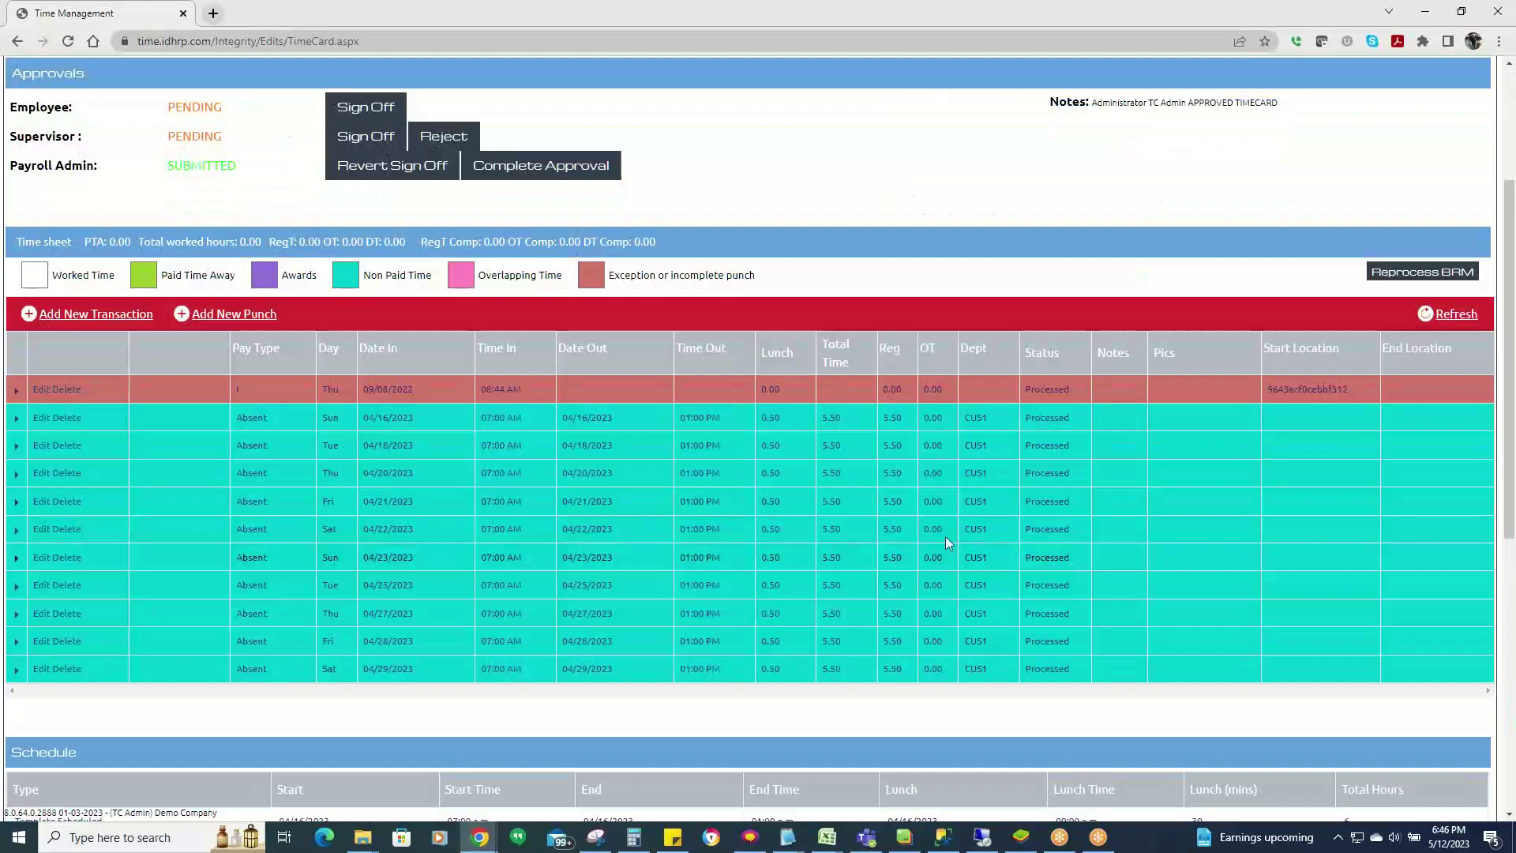
Change the pay period to 04/30/2023 - 05/13/2023 and review the employee's approval rows and timesheet entries.
scroll(628, 498, "up", 2)
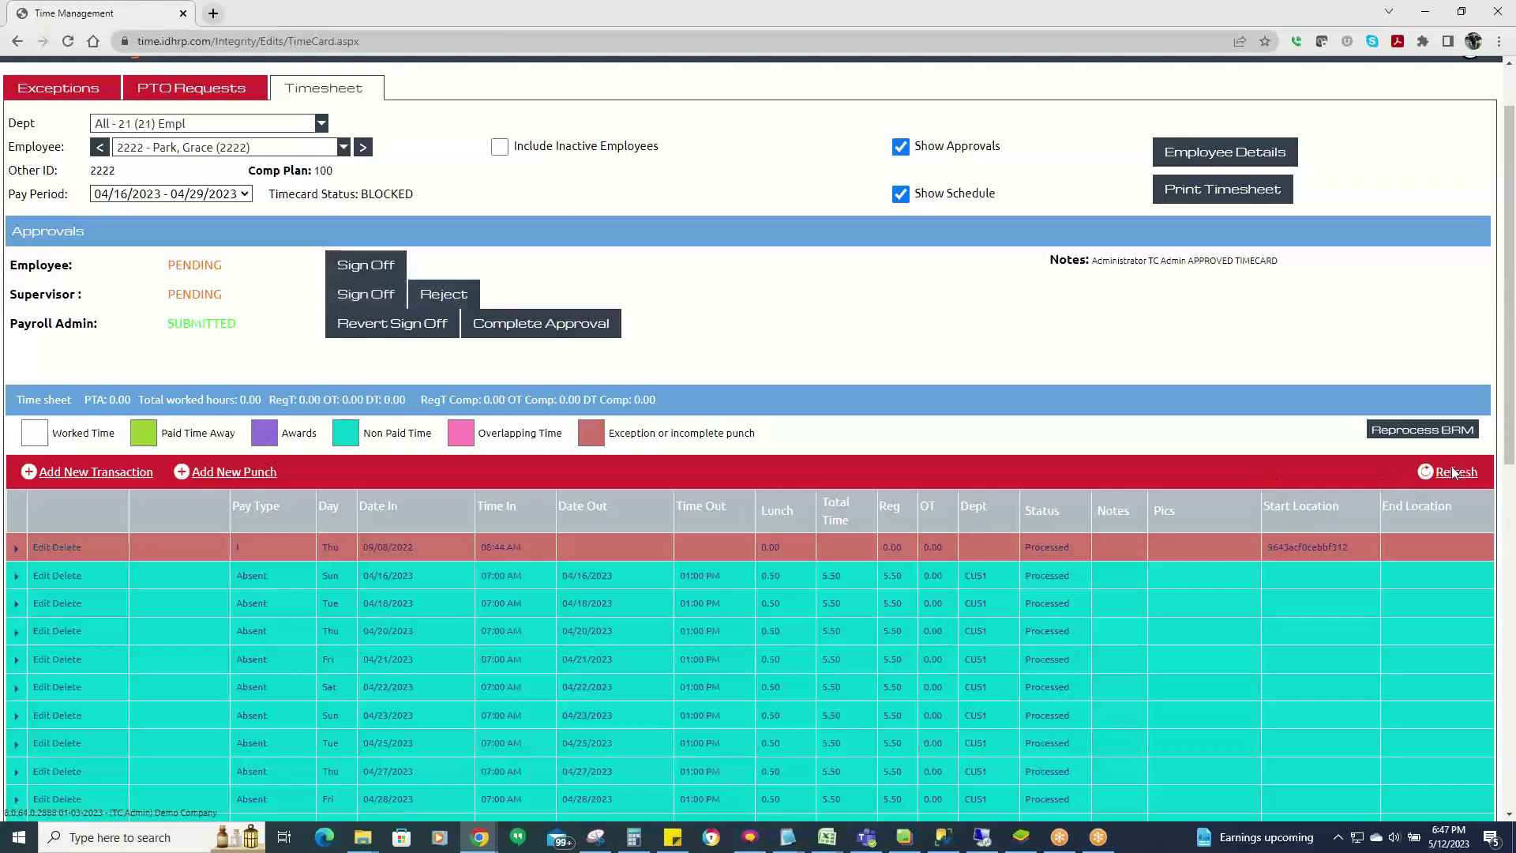
left_click(335, 308)
scroll(860, 592, "up", 1)
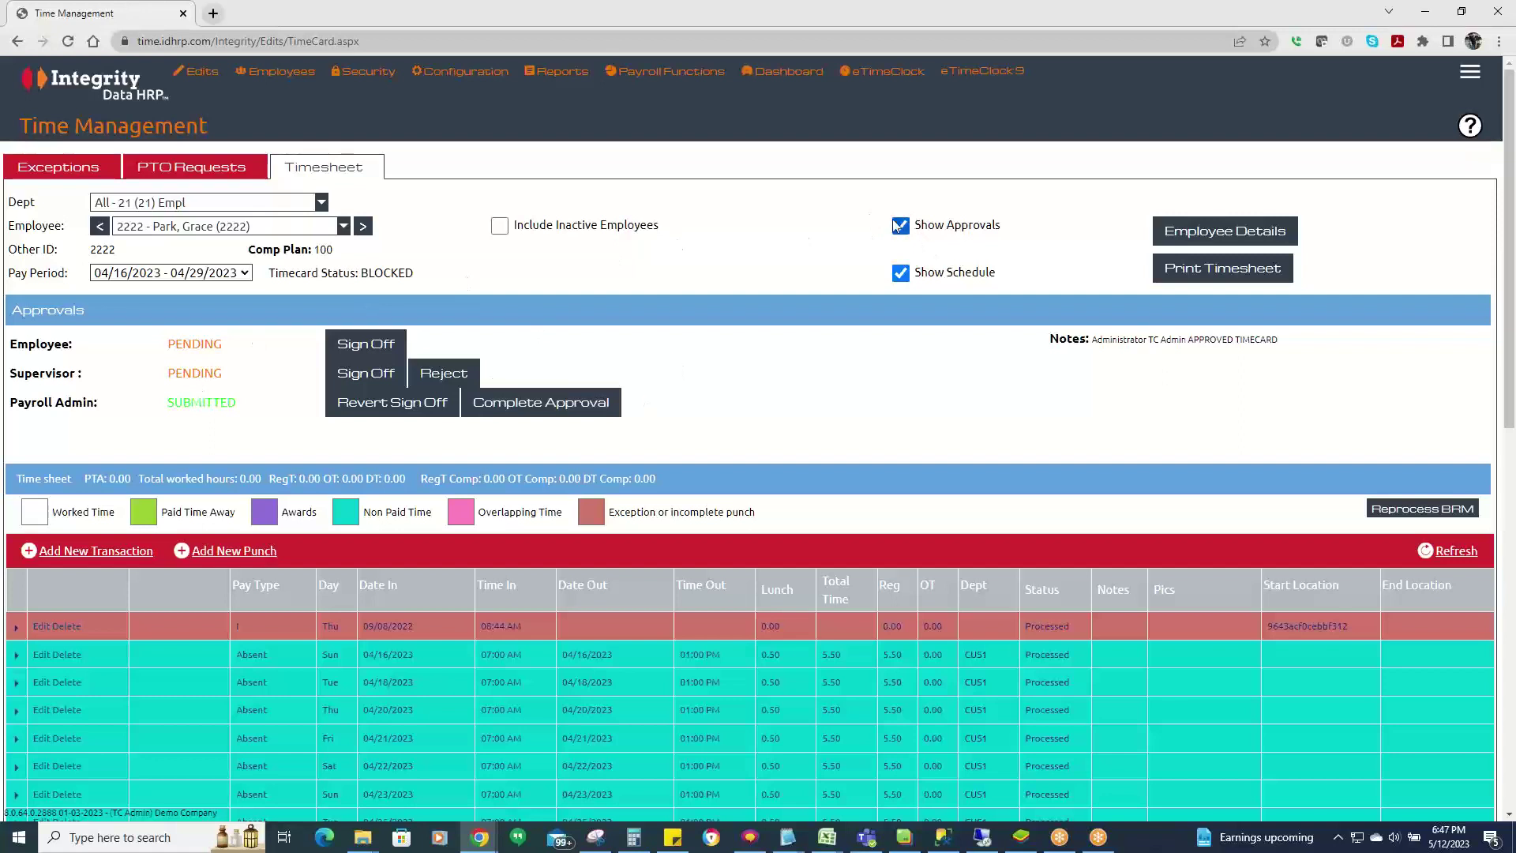
left_click(154, 276)
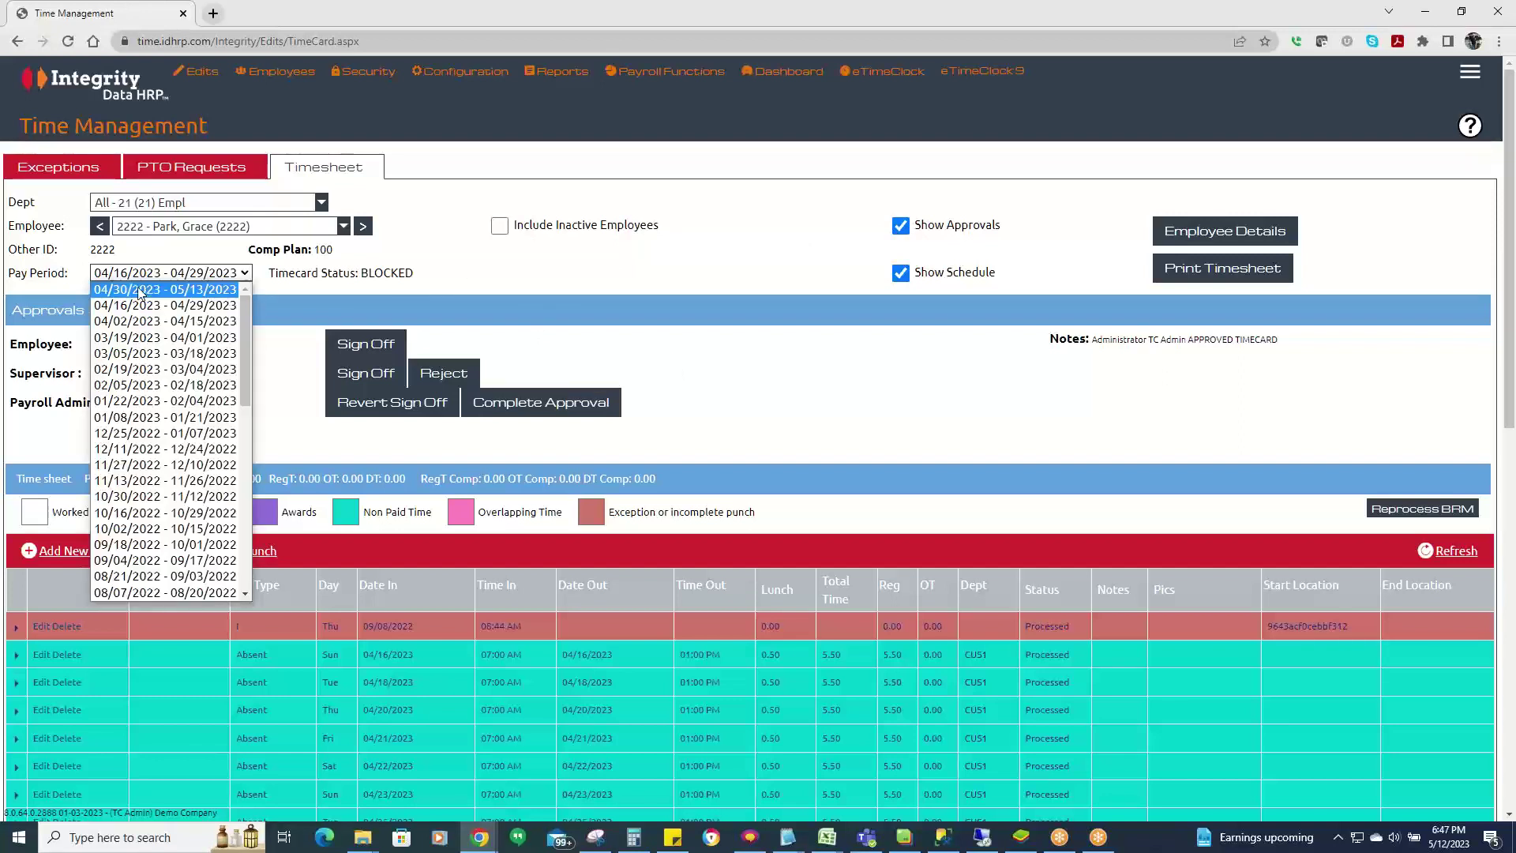
left_click(138, 286)
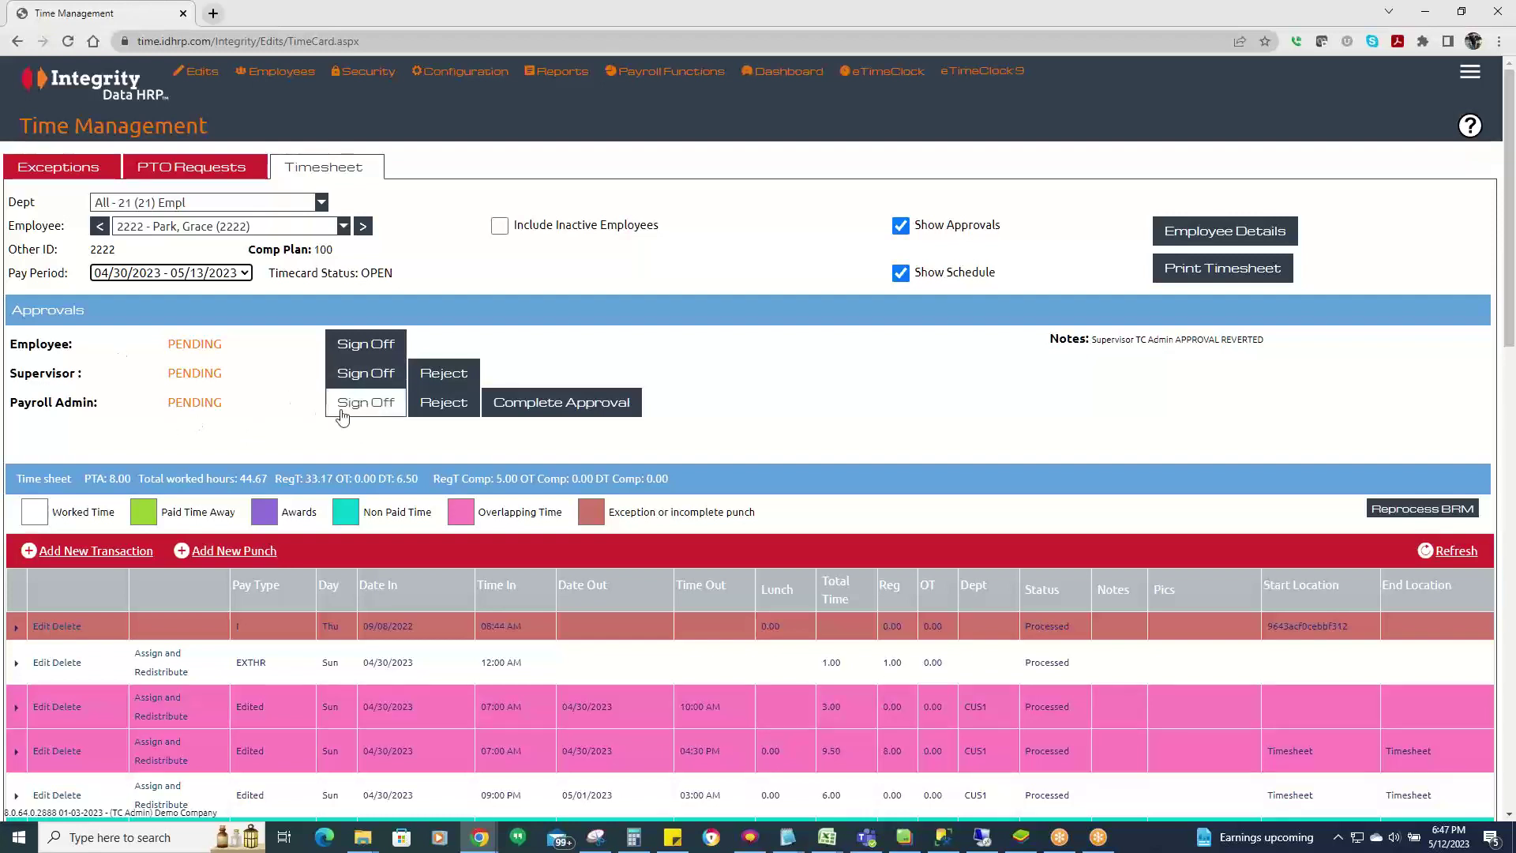
scroll(595, 547, "down", 5)
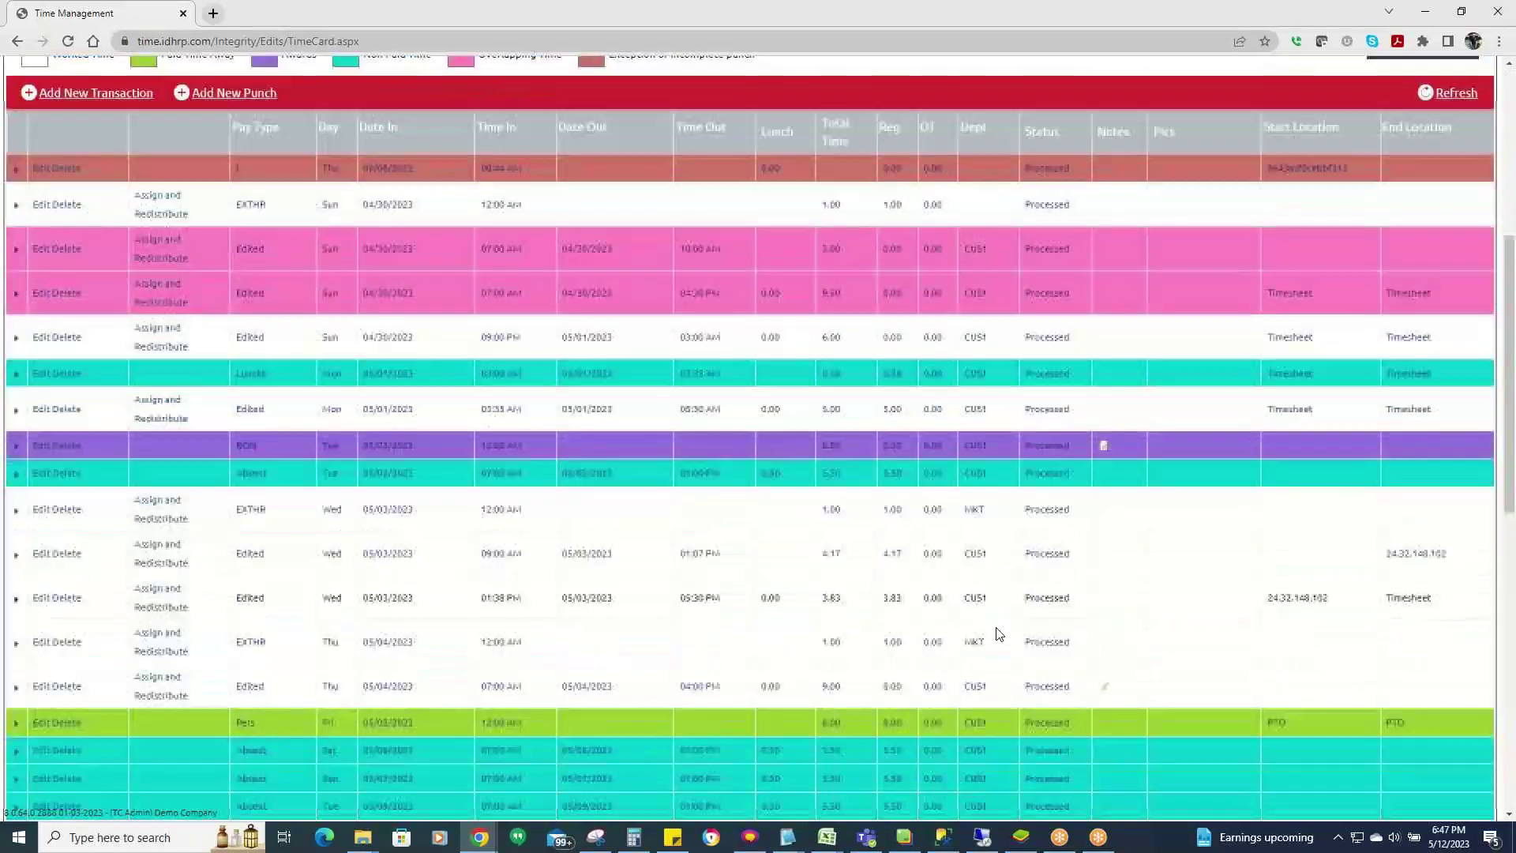
scroll(998, 634, "down", 4)
scroll(426, 459, "up", 4)
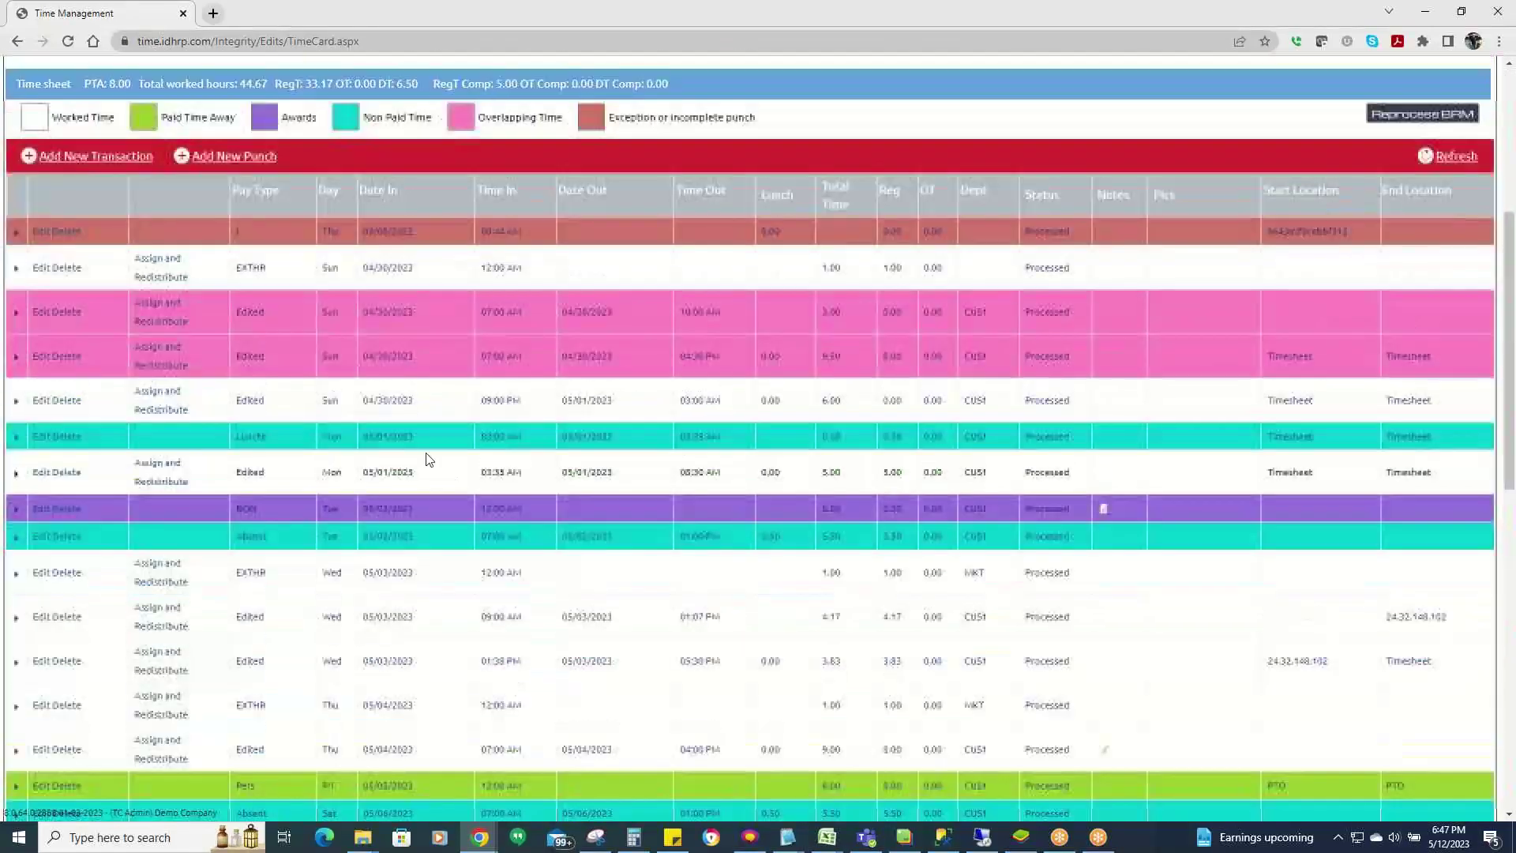
scroll(427, 460, "up", 5)
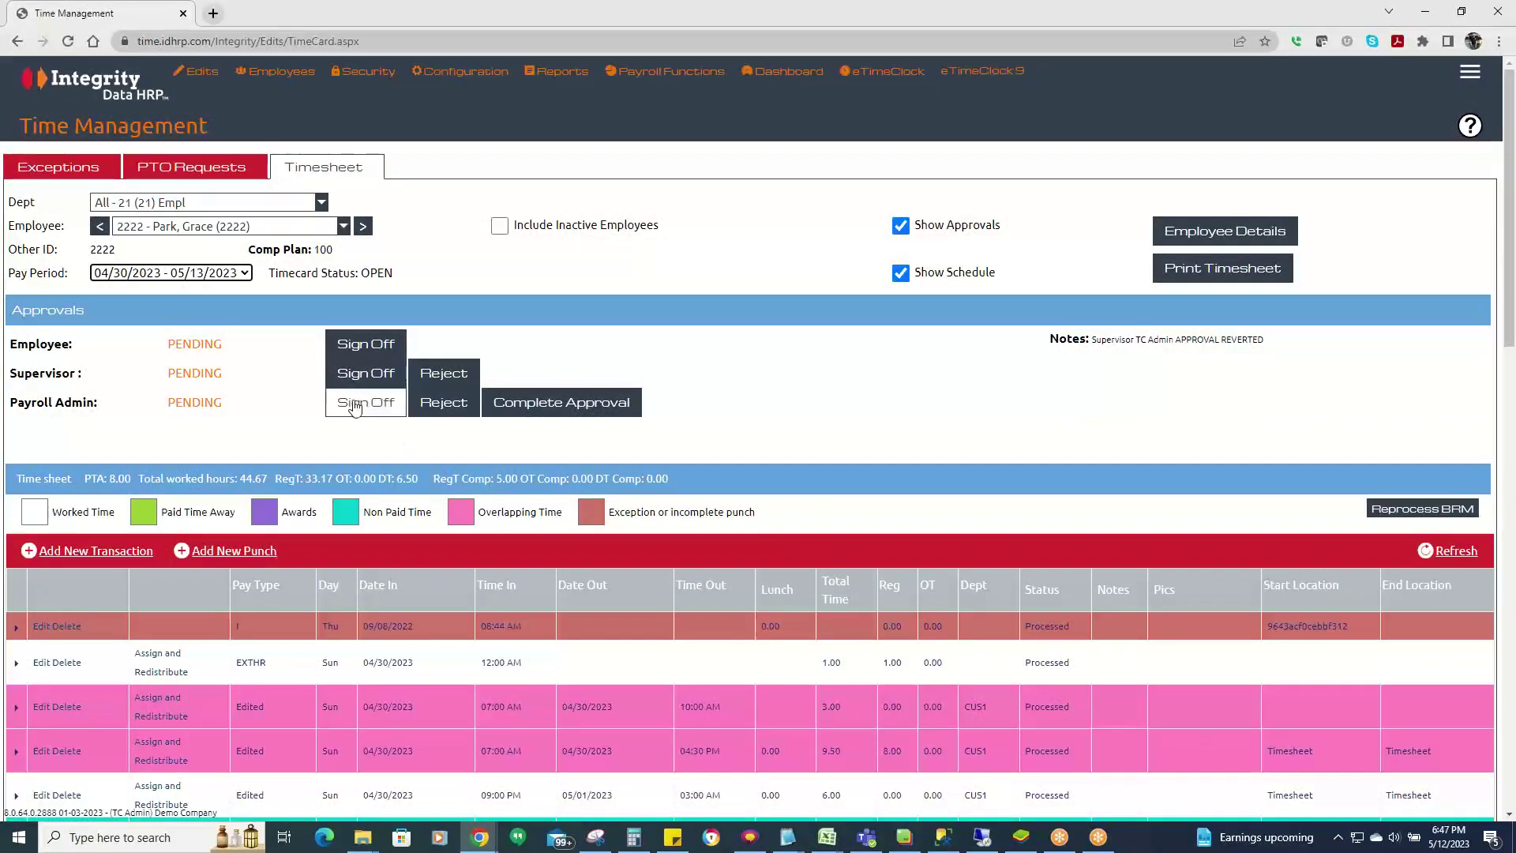
Set the pay period back to 04/16/2023 - 04/29/2023 and try to edit the 04/20/2023 absence entry of the signed-off timecard.
left_click(182, 272)
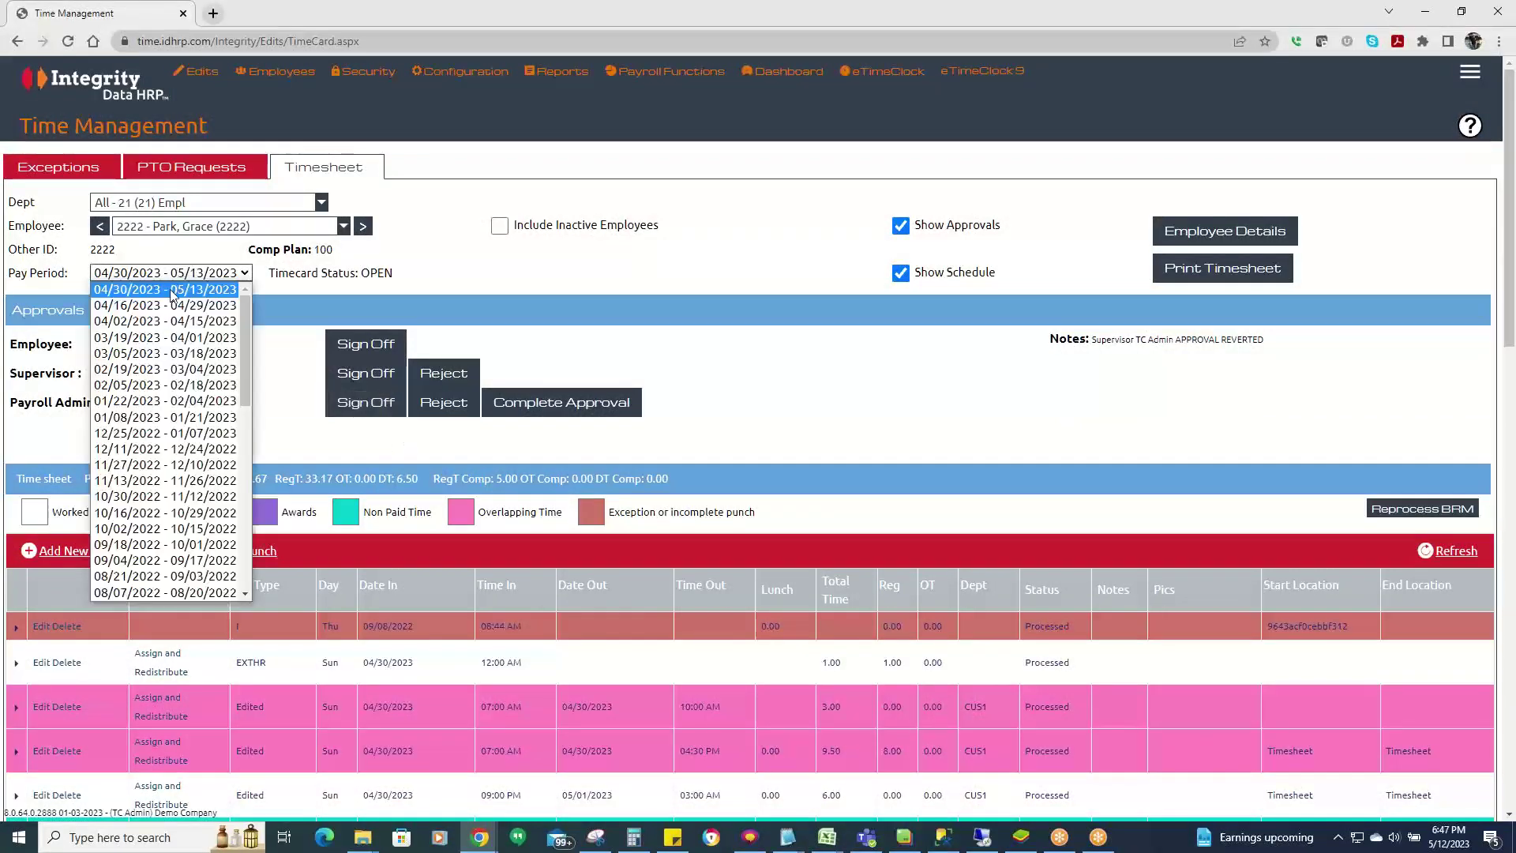
left_click(173, 307)
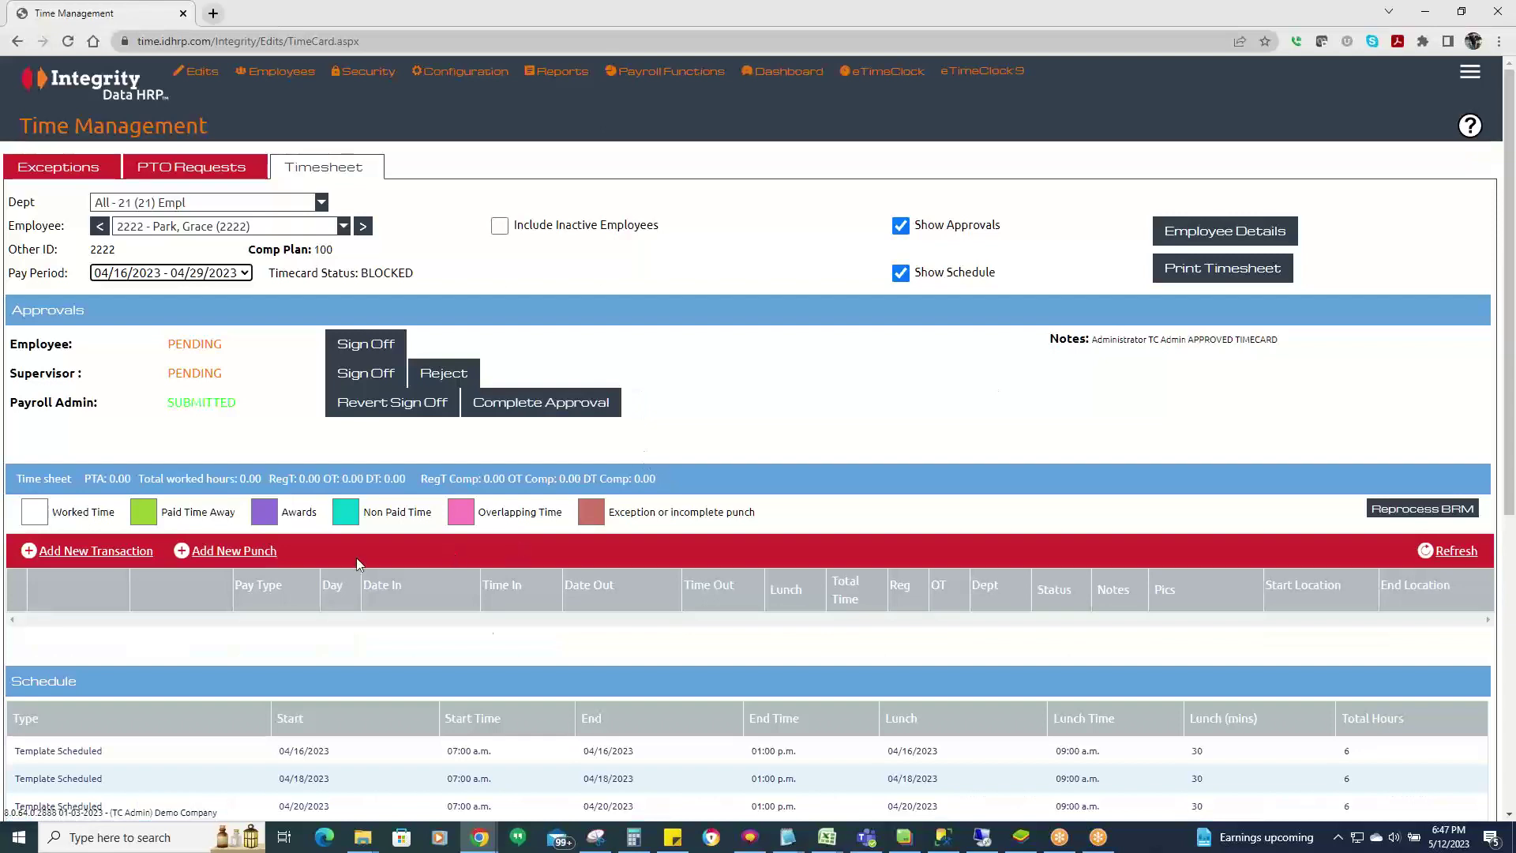
scroll(664, 599, "down", 4)
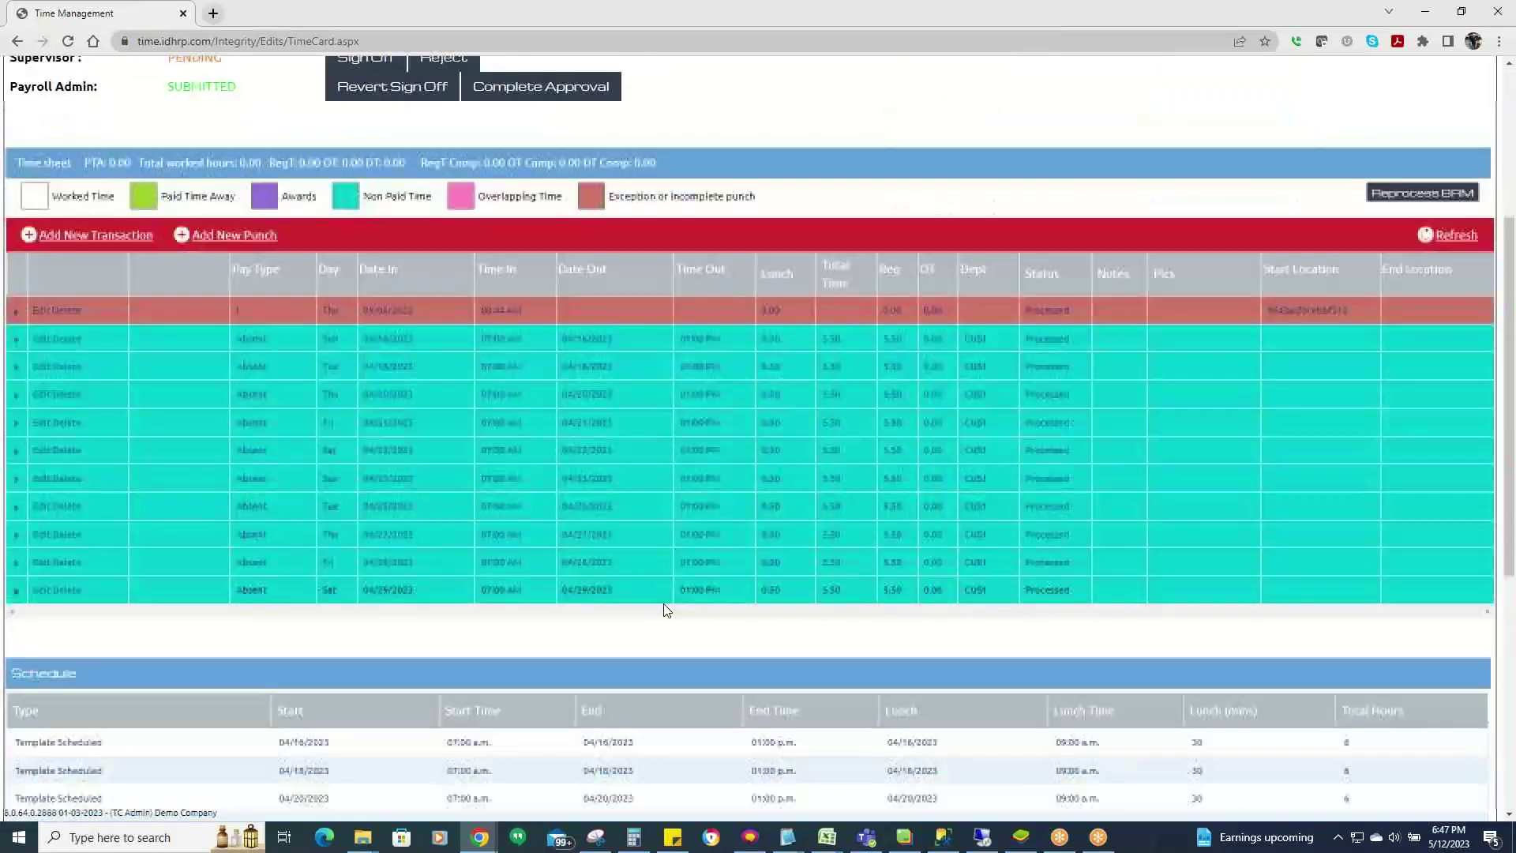
scroll(360, 483, "up", 3)
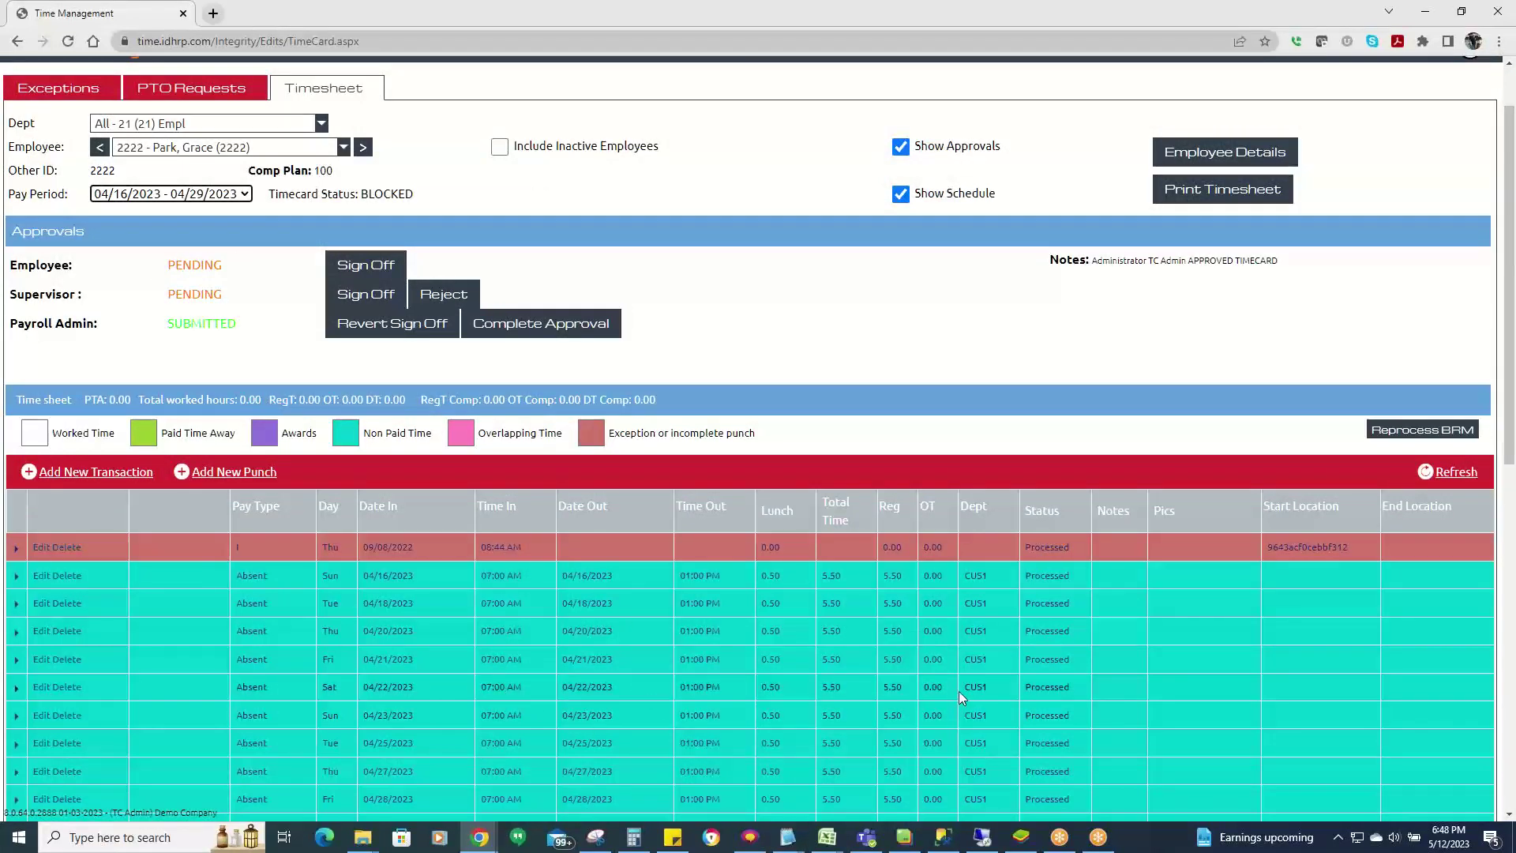
left_click(264, 631)
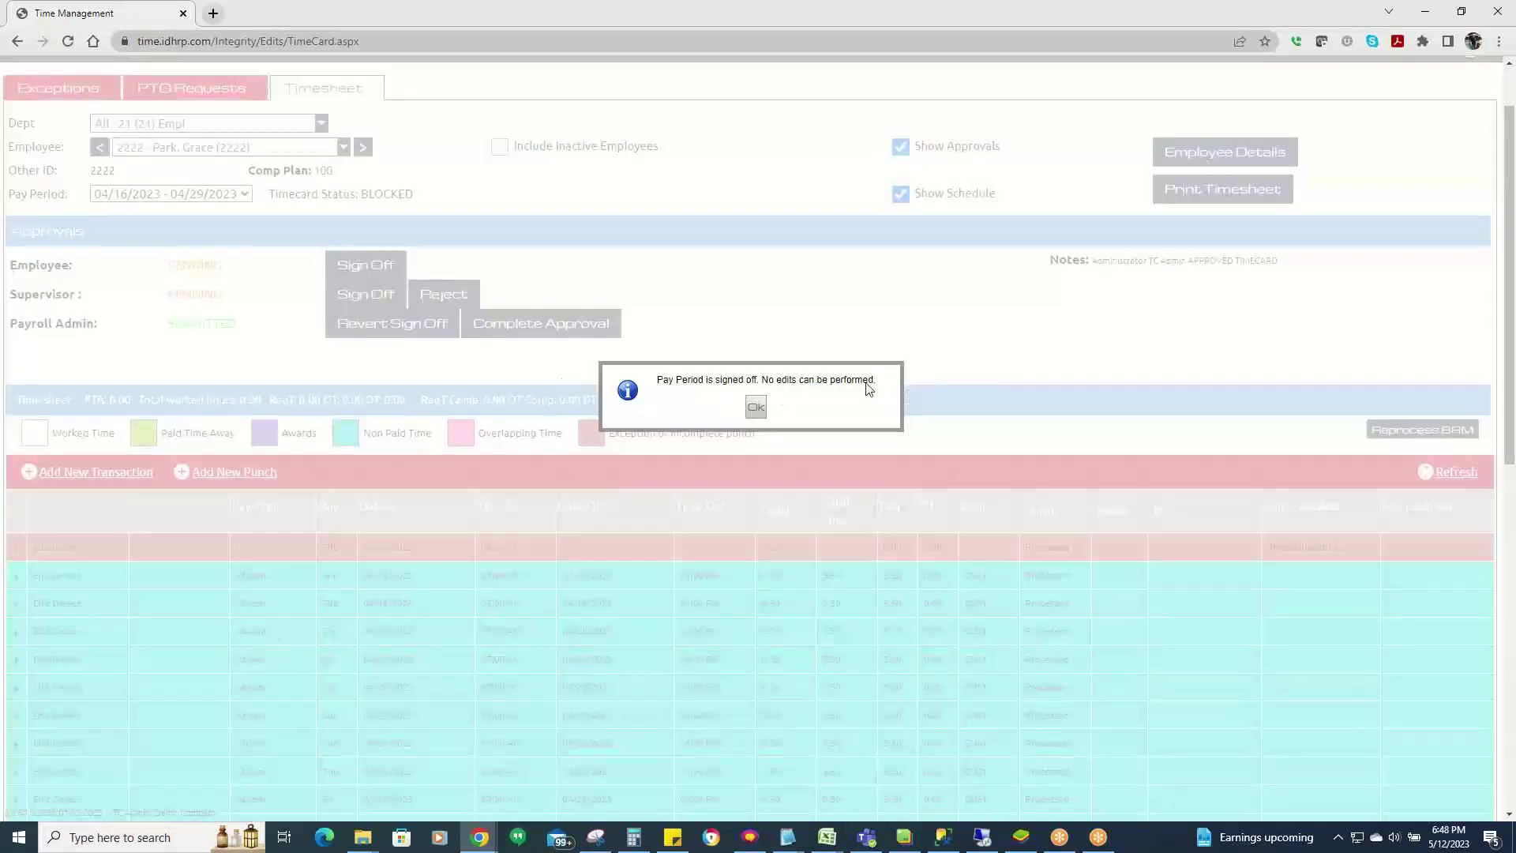
left_click(755, 407)
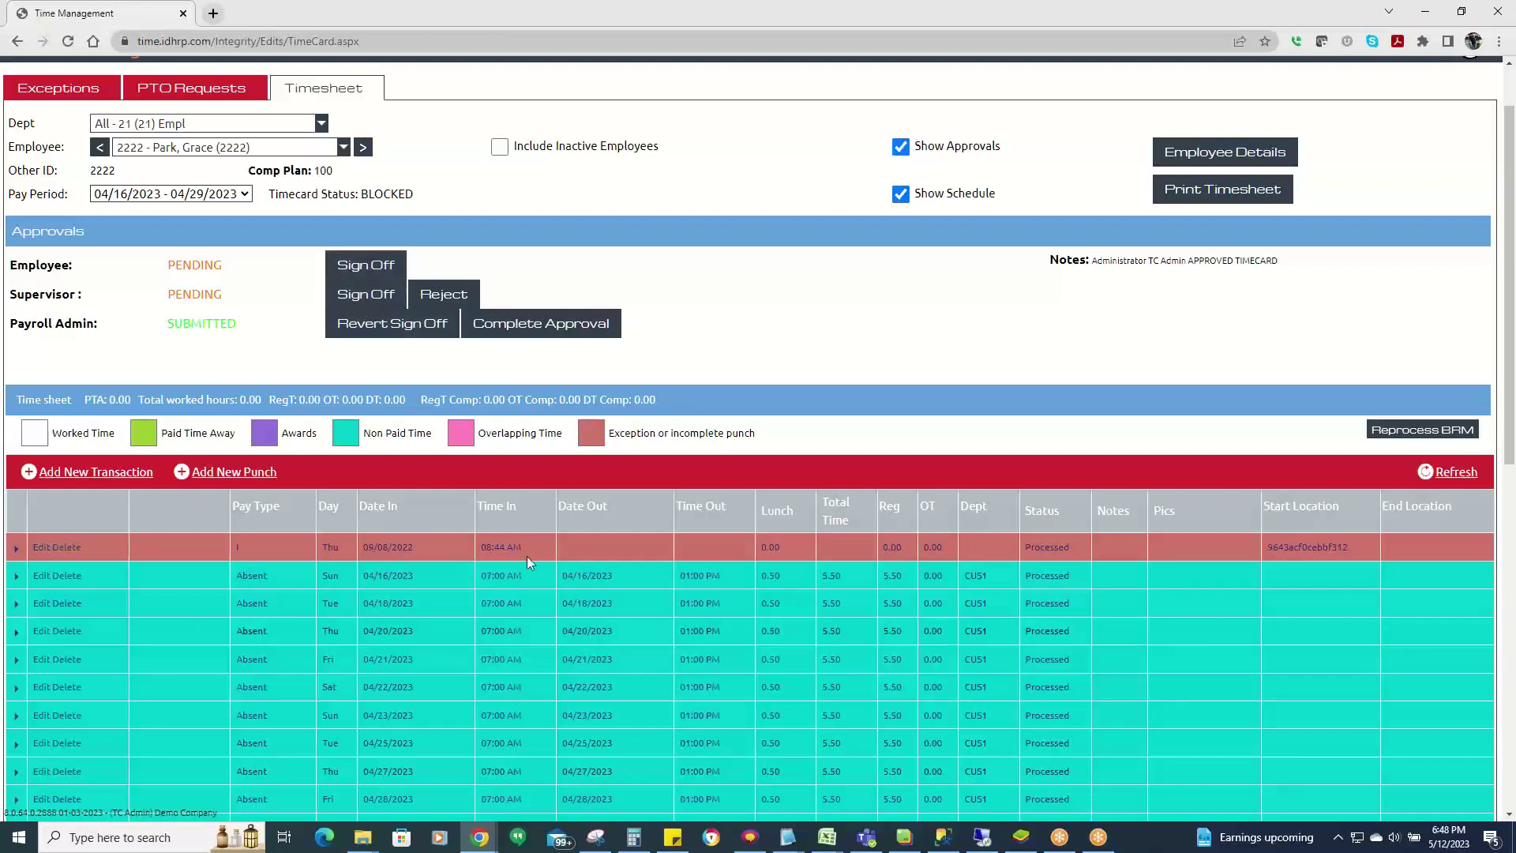
Revert the payroll admin sign-off on the employee's 04/16/2023 - 04/29/2023 timecard.
scroll(627, 619, "down", 3)
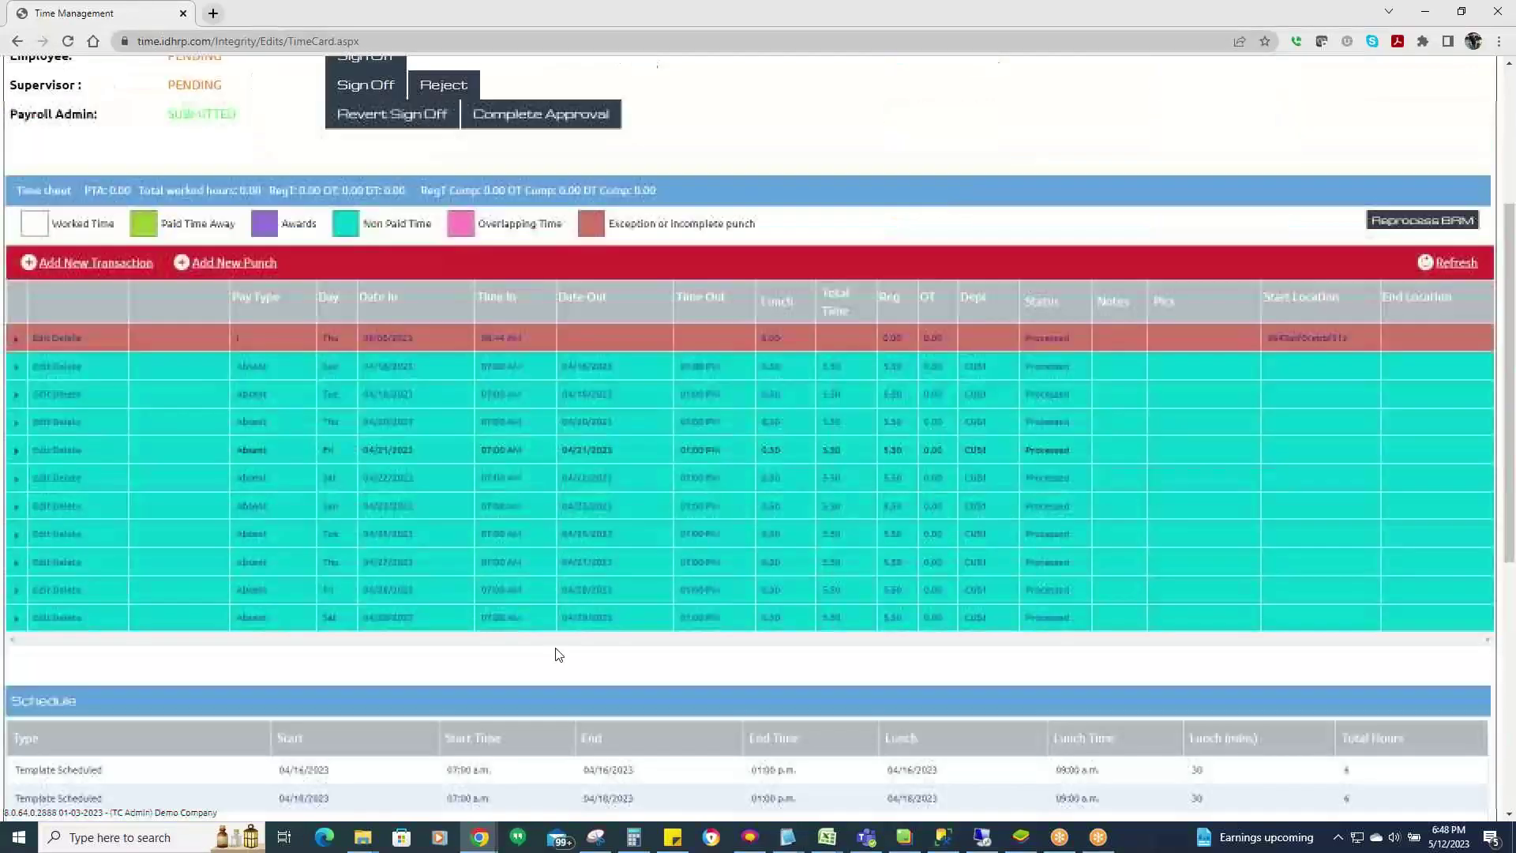
scroll(558, 649, "up", 3)
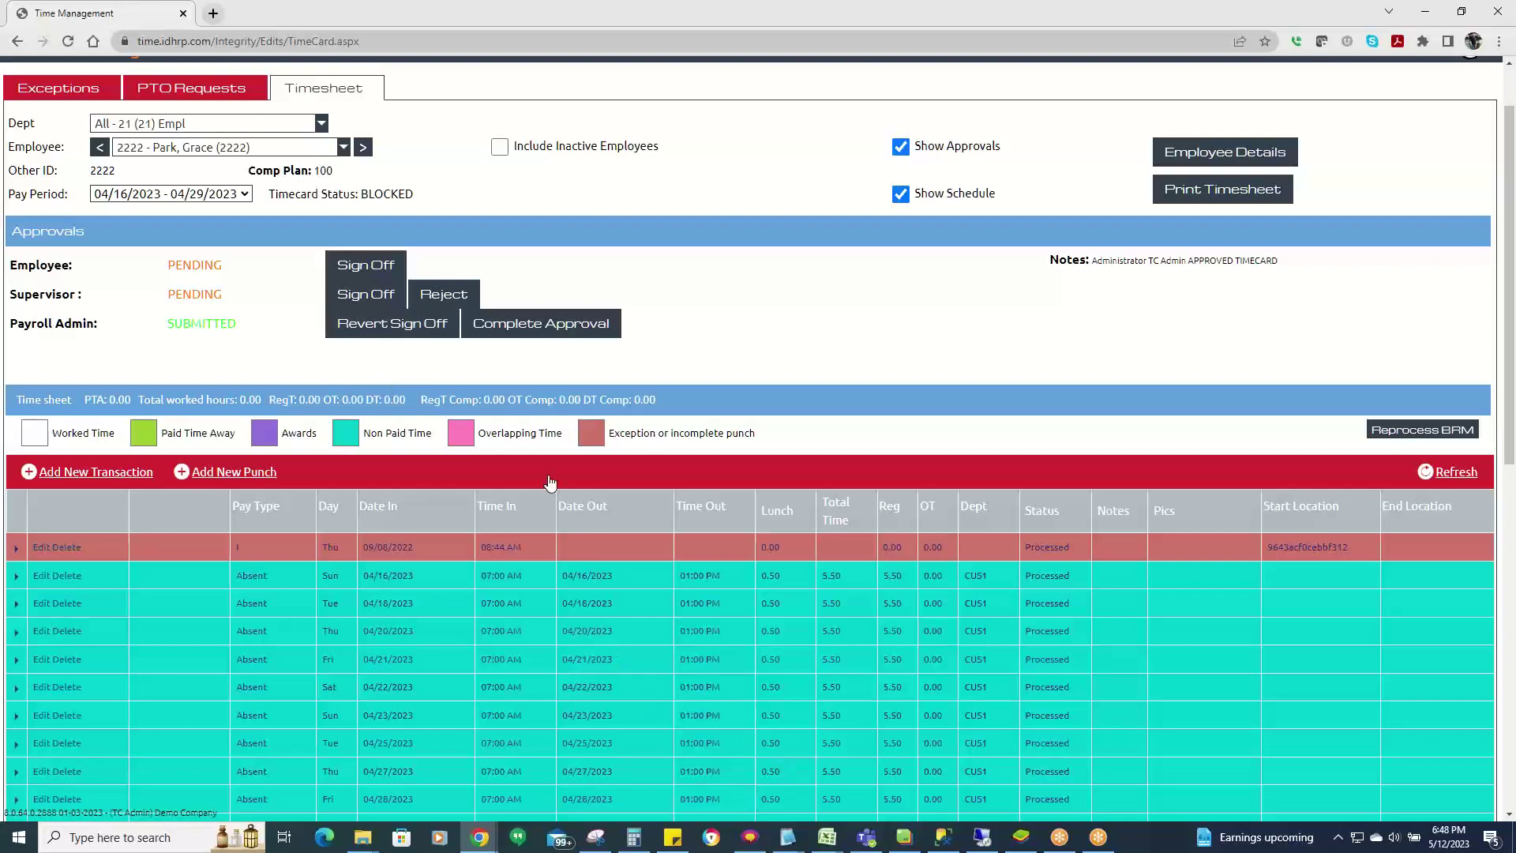
left_click(374, 327)
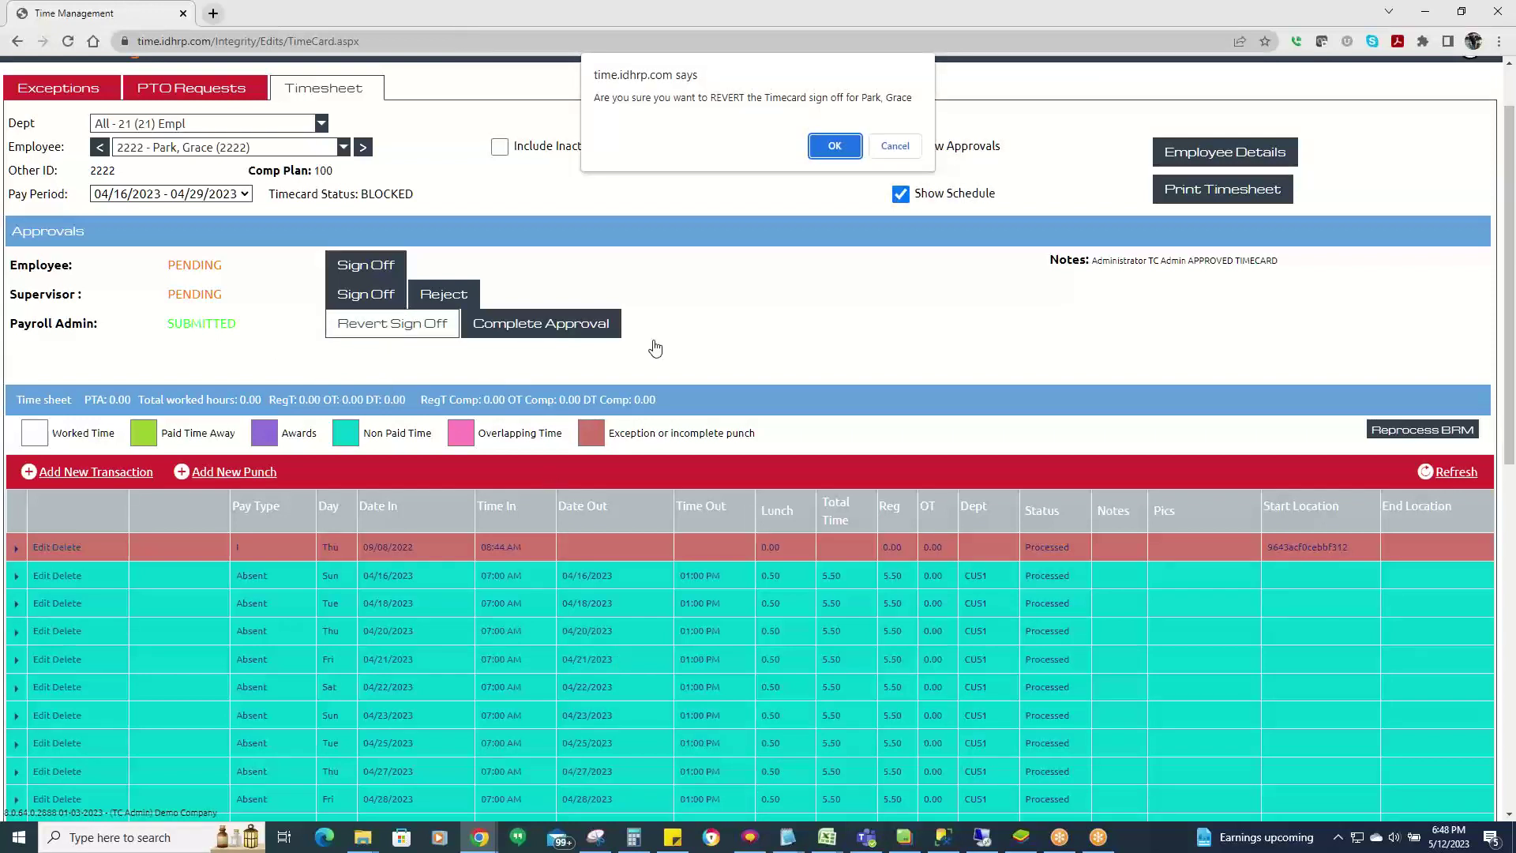
left_click(834, 145)
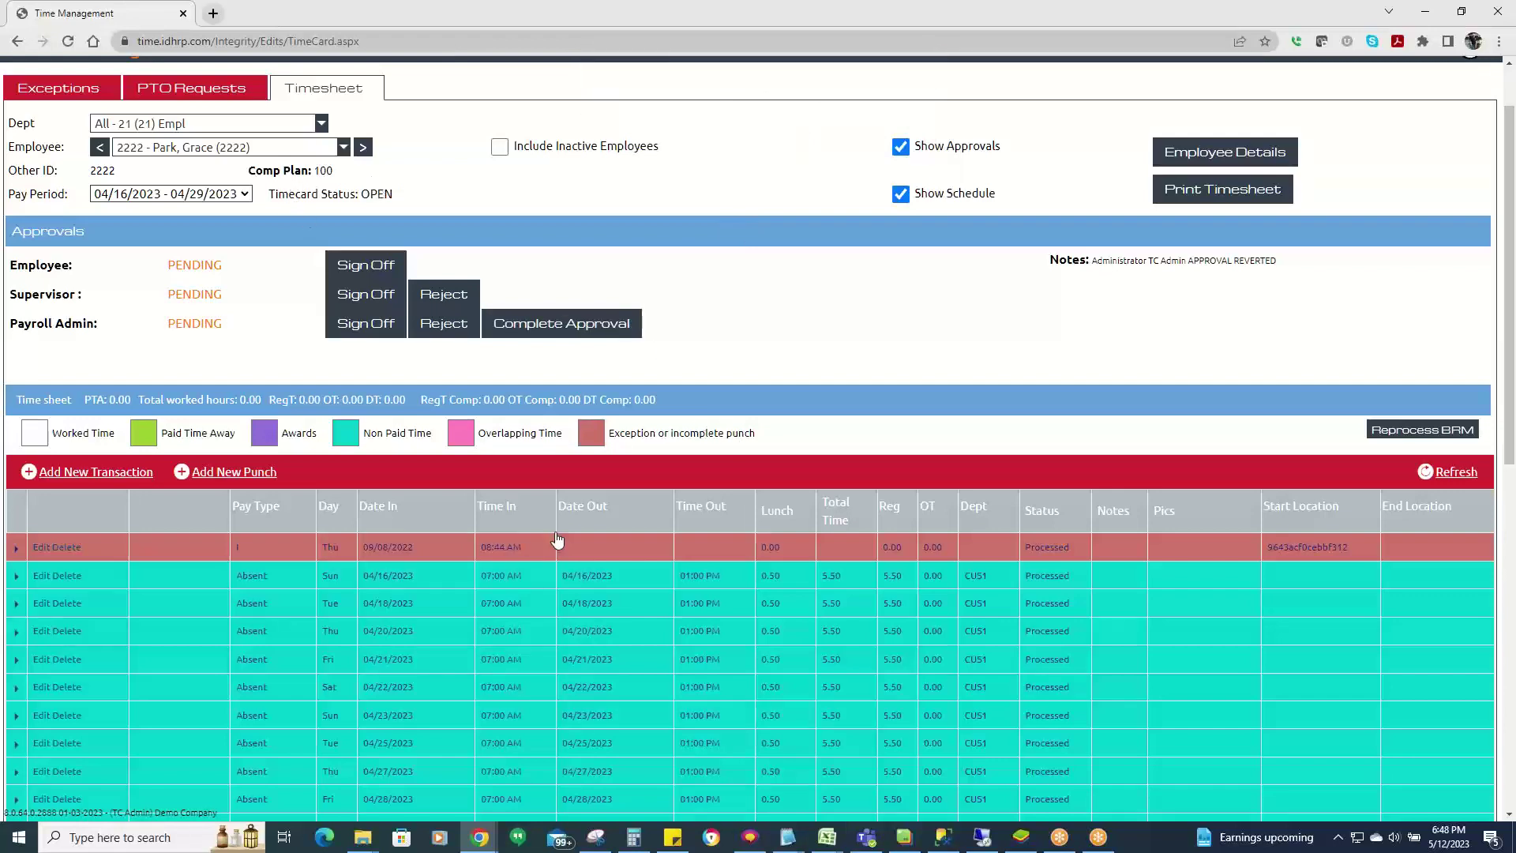
Change the 04/23/2023 absence to an In/Out Transaction with the note "fgfdsf", save it and refresh the timesheet.
scroll(566, 577, "down", 3)
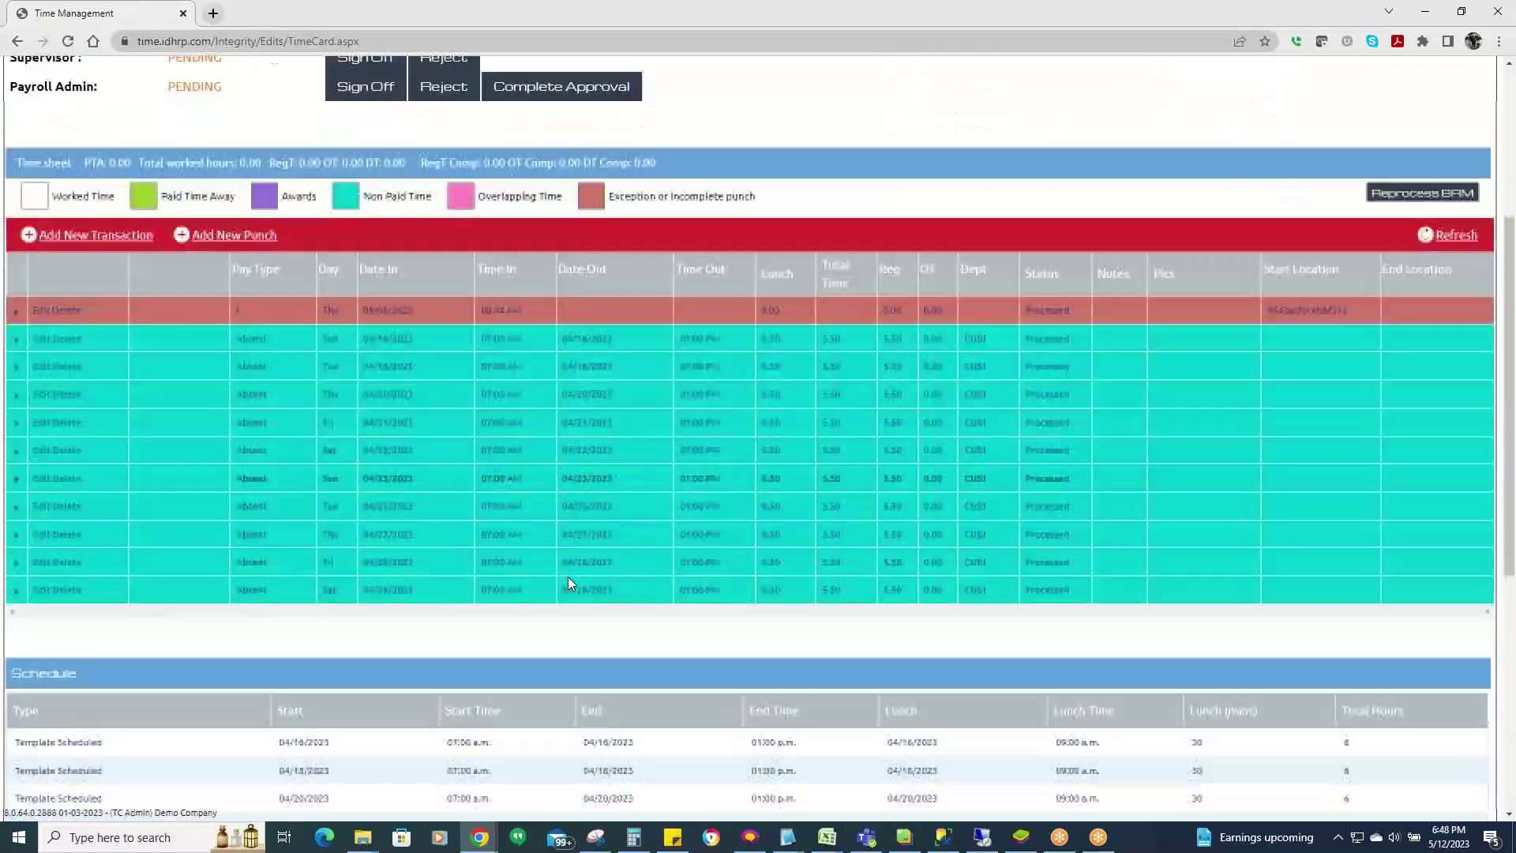
left_click(41, 480)
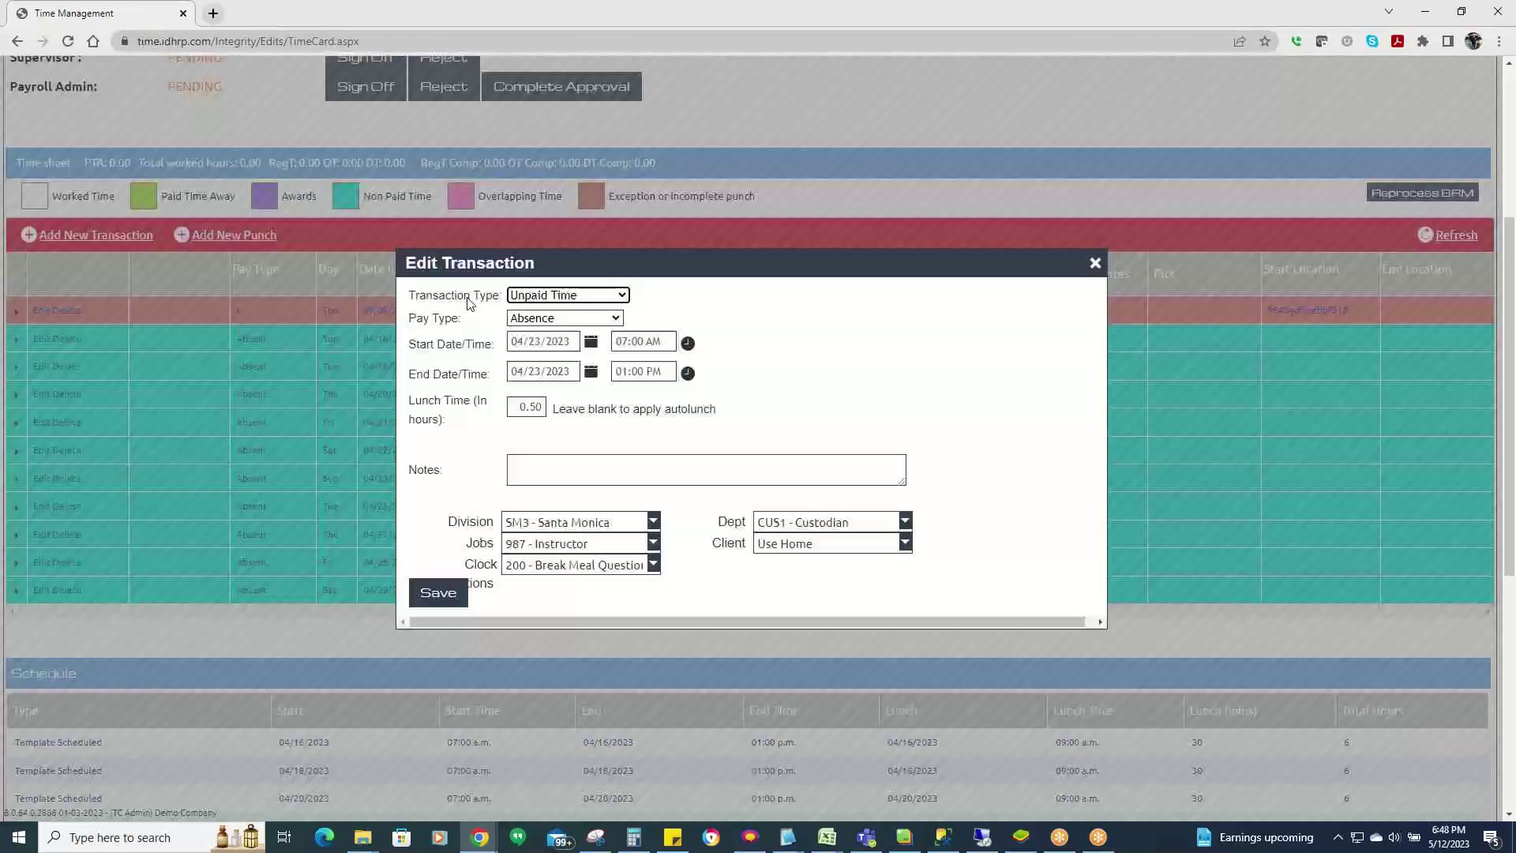
left_click(588, 295)
left_click(573, 312)
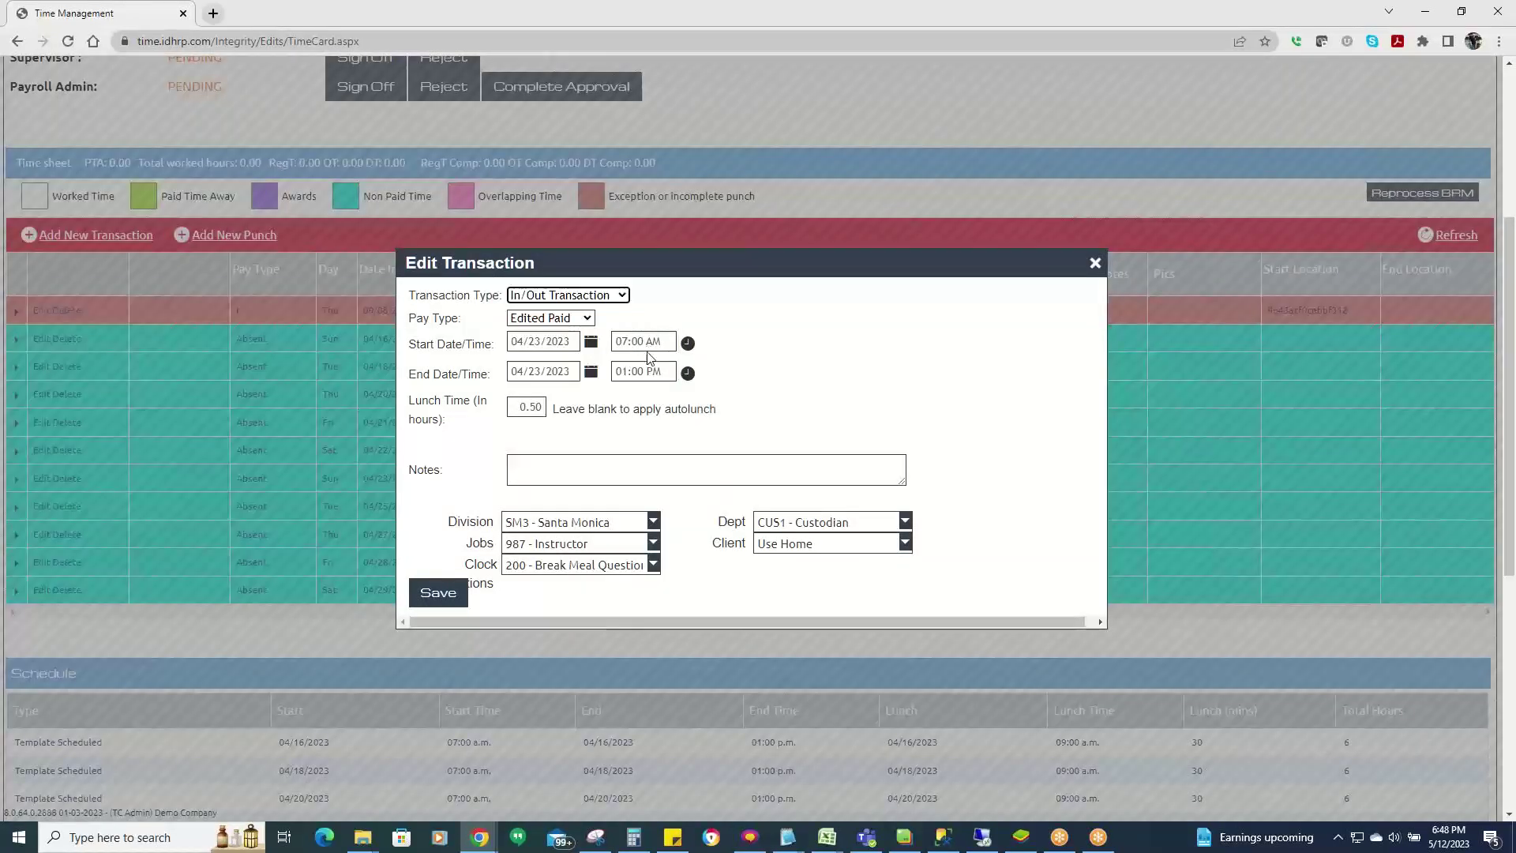
left_click(557, 461)
type("fgfdsf")
left_click(438, 592)
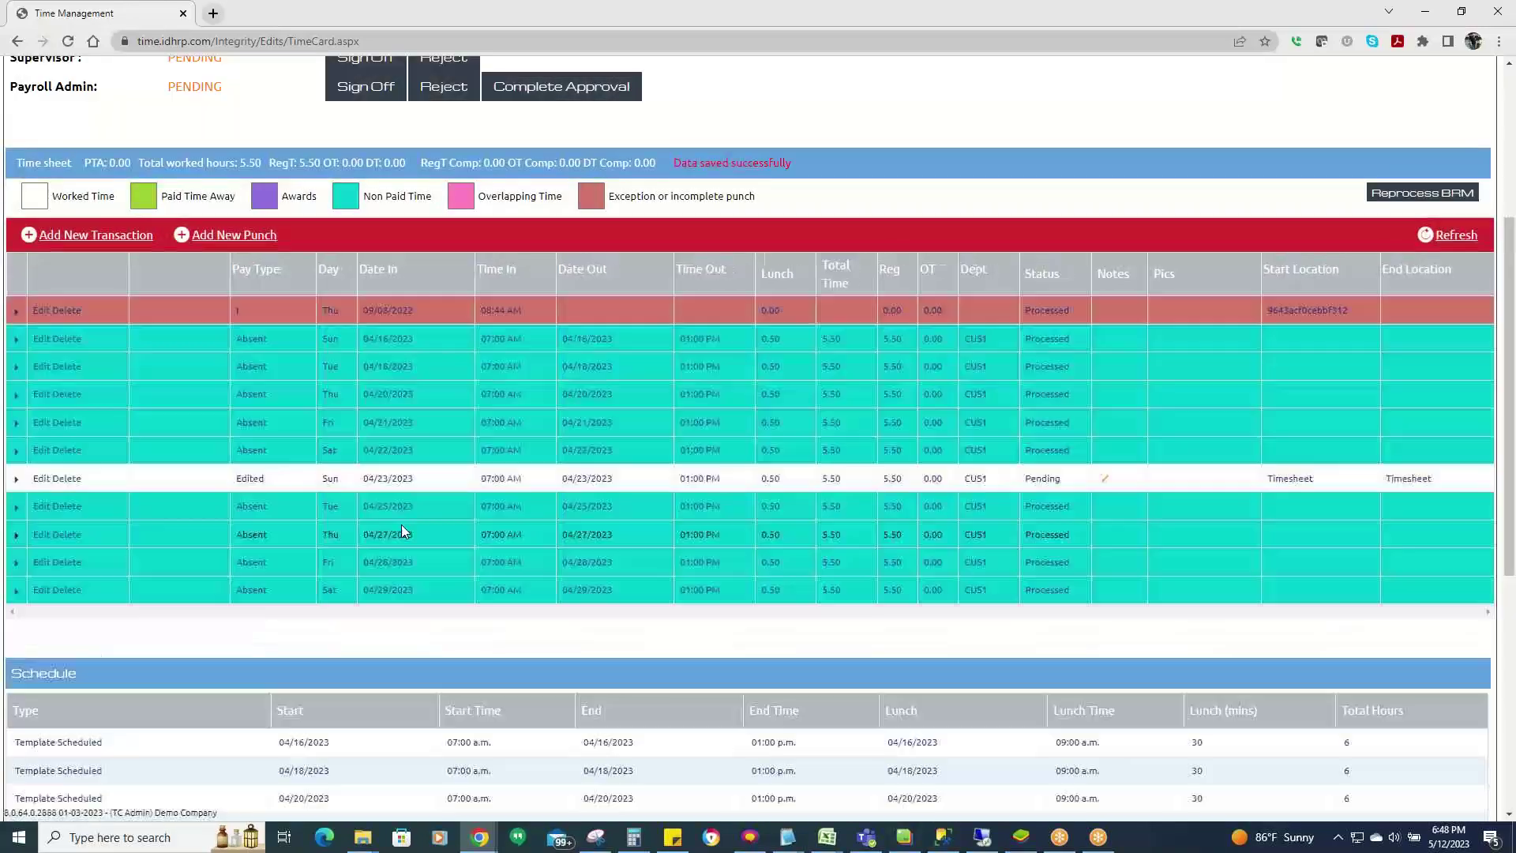
scroll(467, 561, "up", 2)
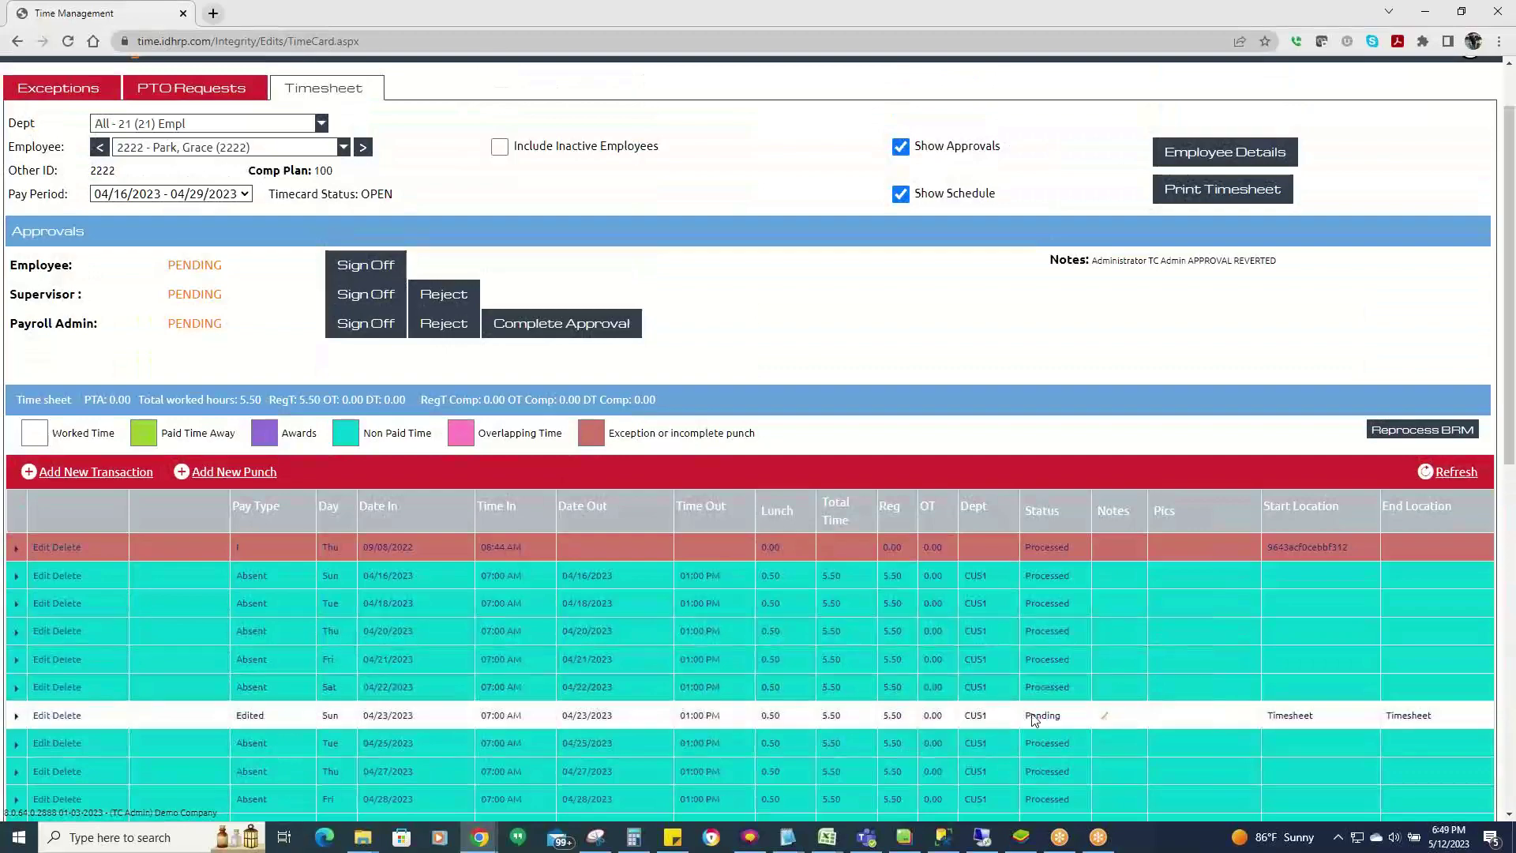
left_click(1450, 471)
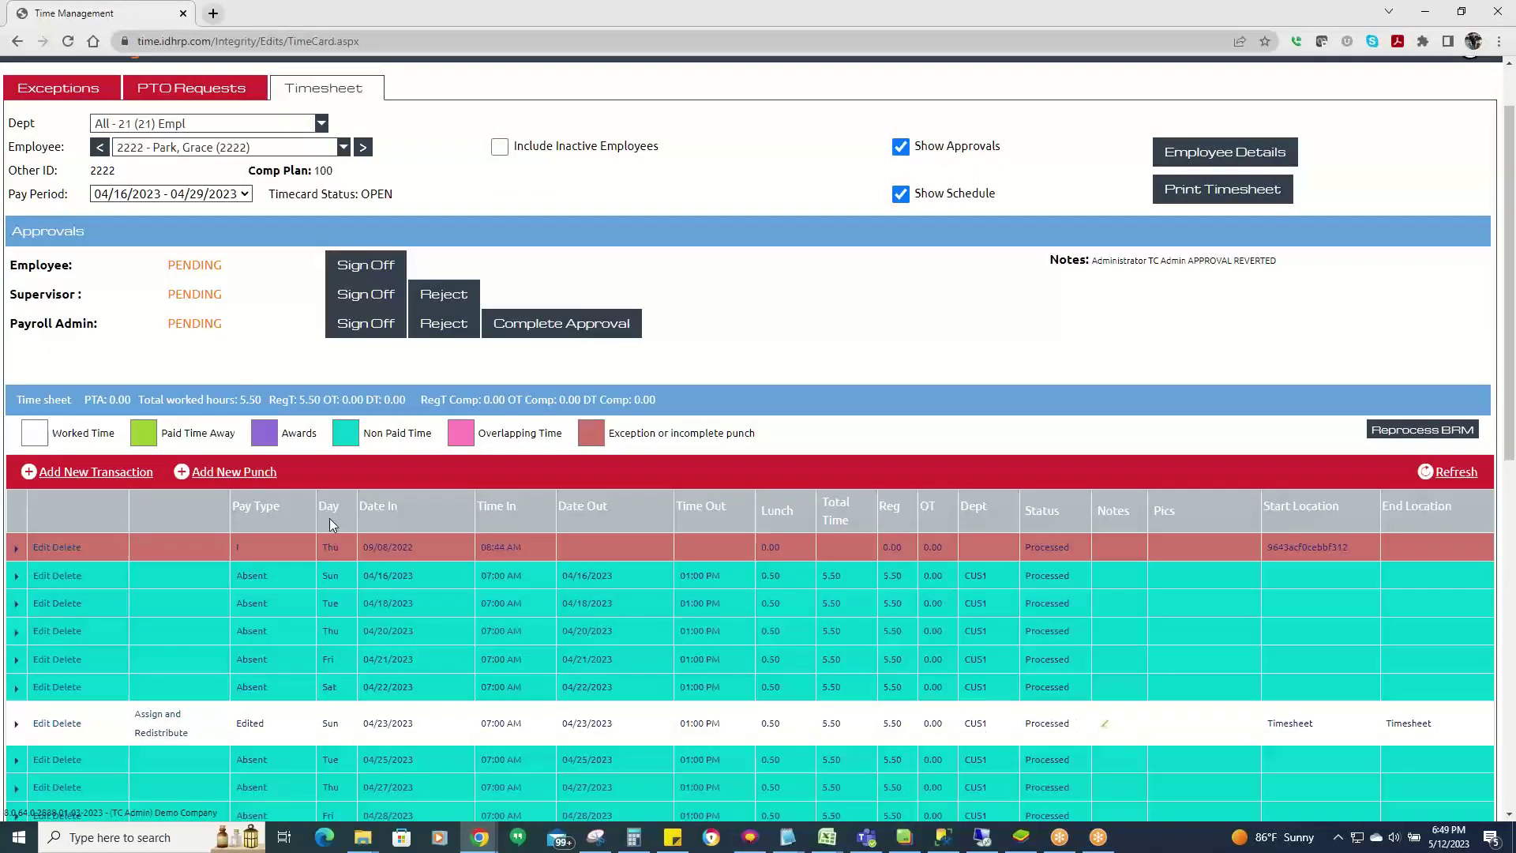
Sign off the employee's timecard at the supervisor and payroll admin levels and go to the next employee's timesheet.
left_click(367, 298)
key("Return")
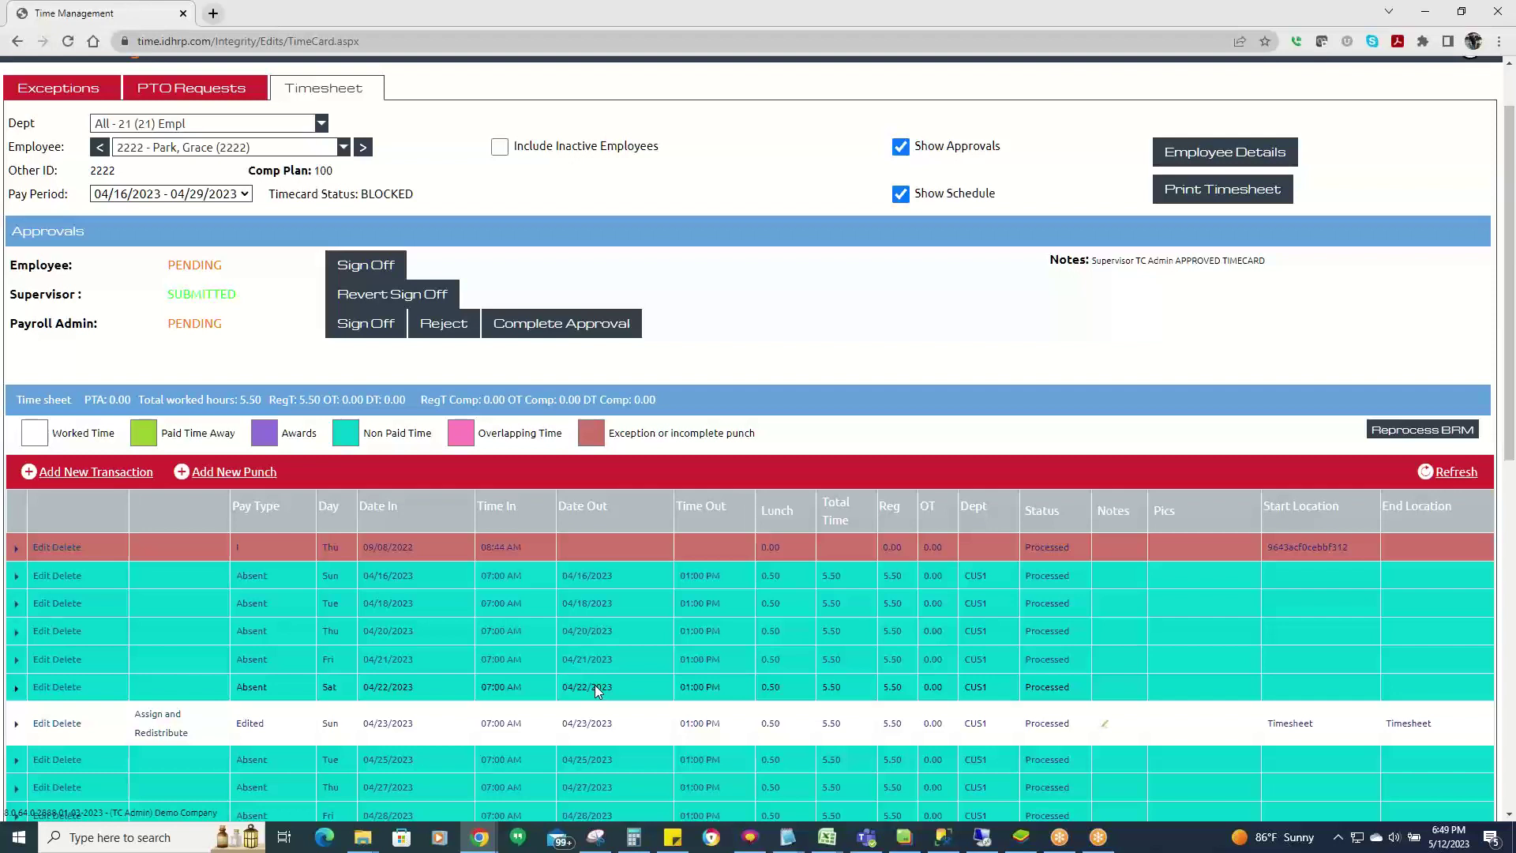
left_click(347, 324)
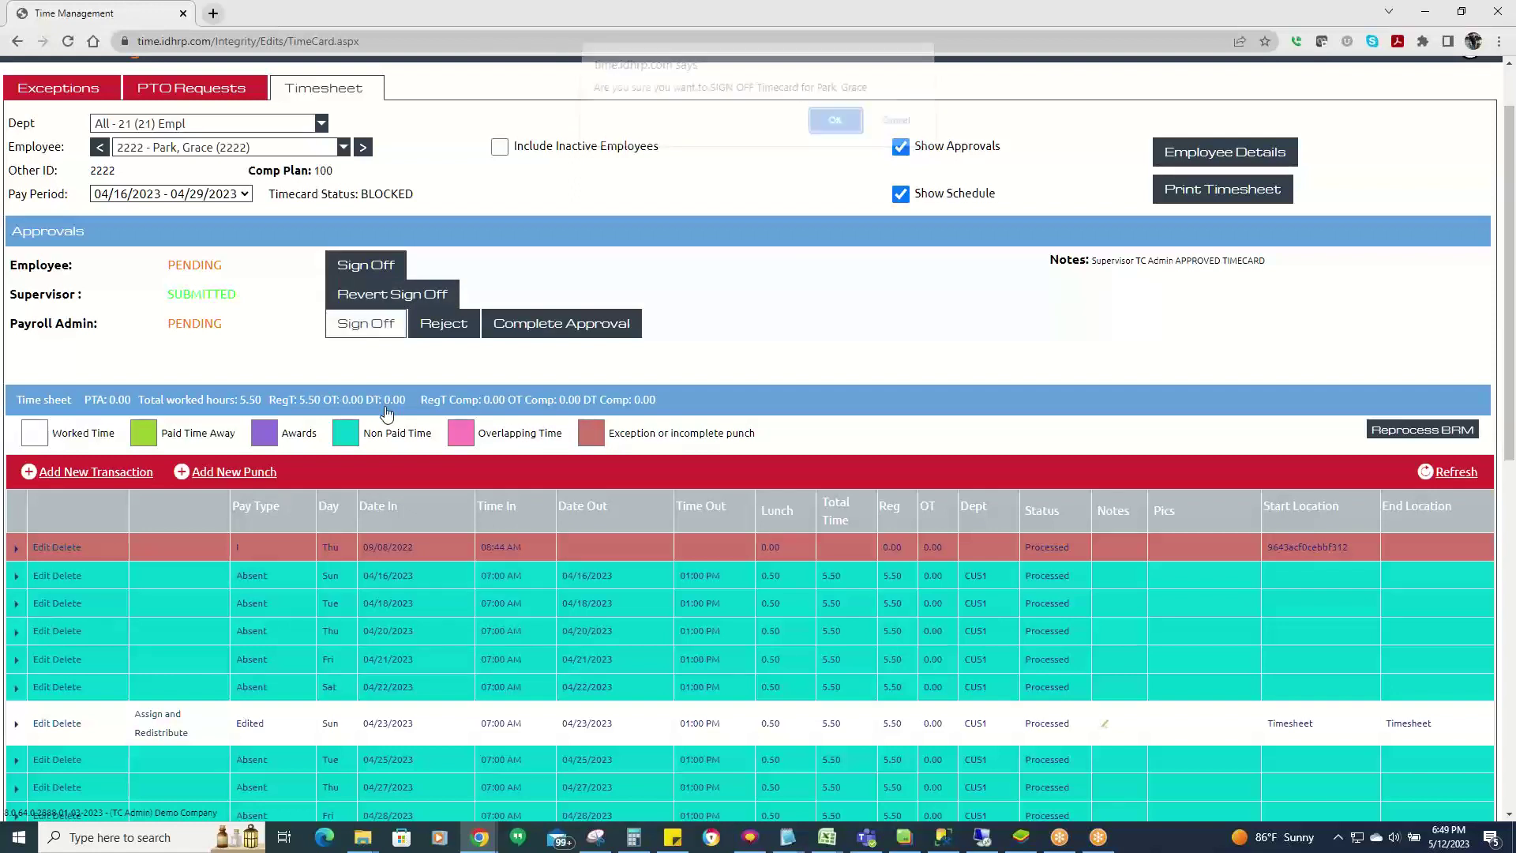
left_click(811, 136)
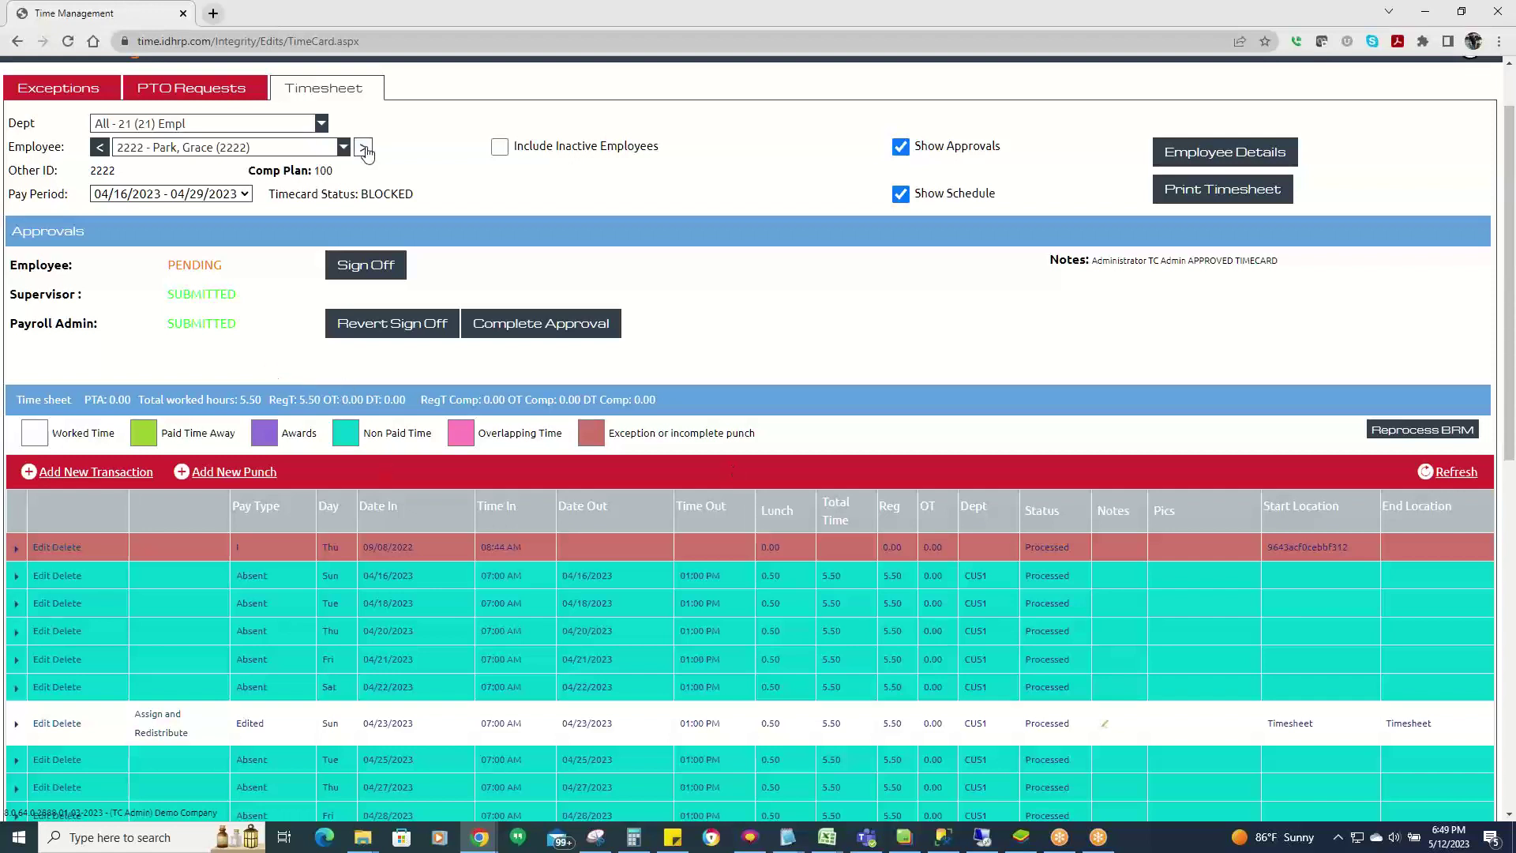
left_click(444, 325)
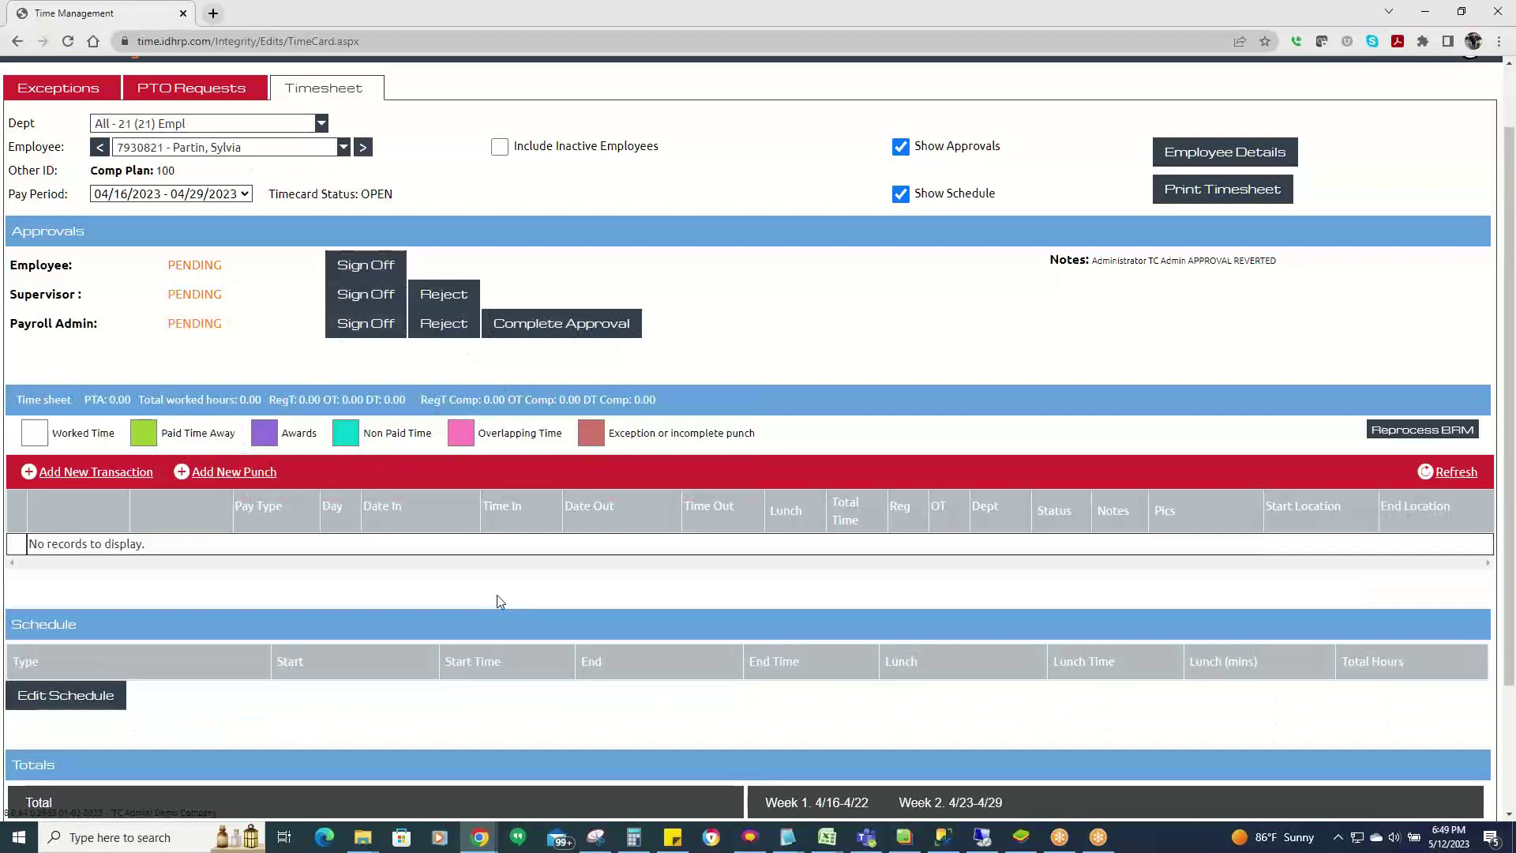
scroll(500, 602, "up", 1)
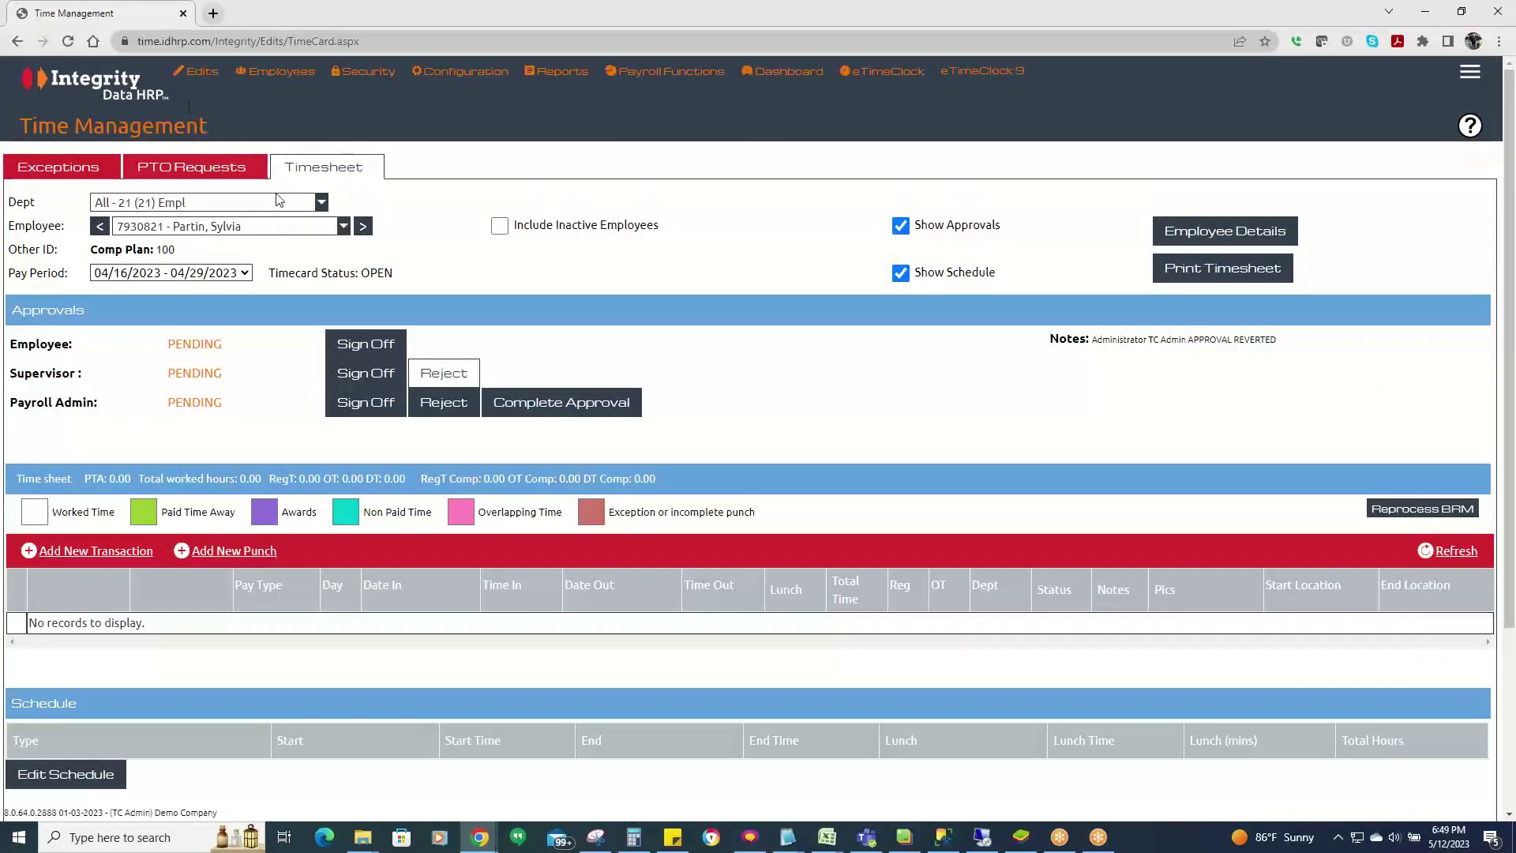
Open the timecard approvals page and list the administrator approvals for pay period BIWEEKLY 03/19/2023 - 04/01/2023.
mouse_move(197, 71)
left_click(207, 247)
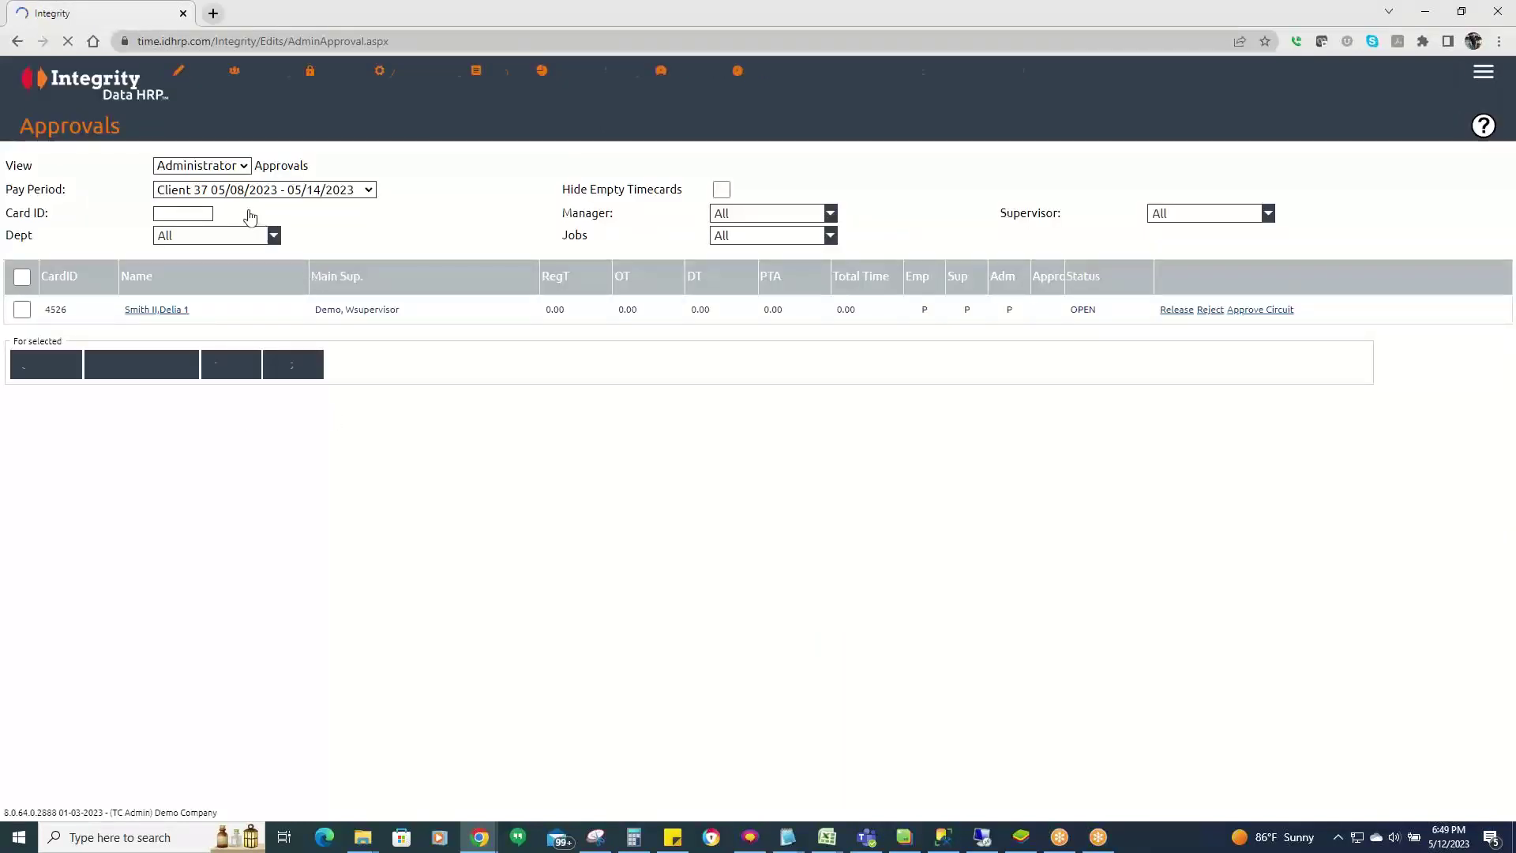
left_click(182, 193)
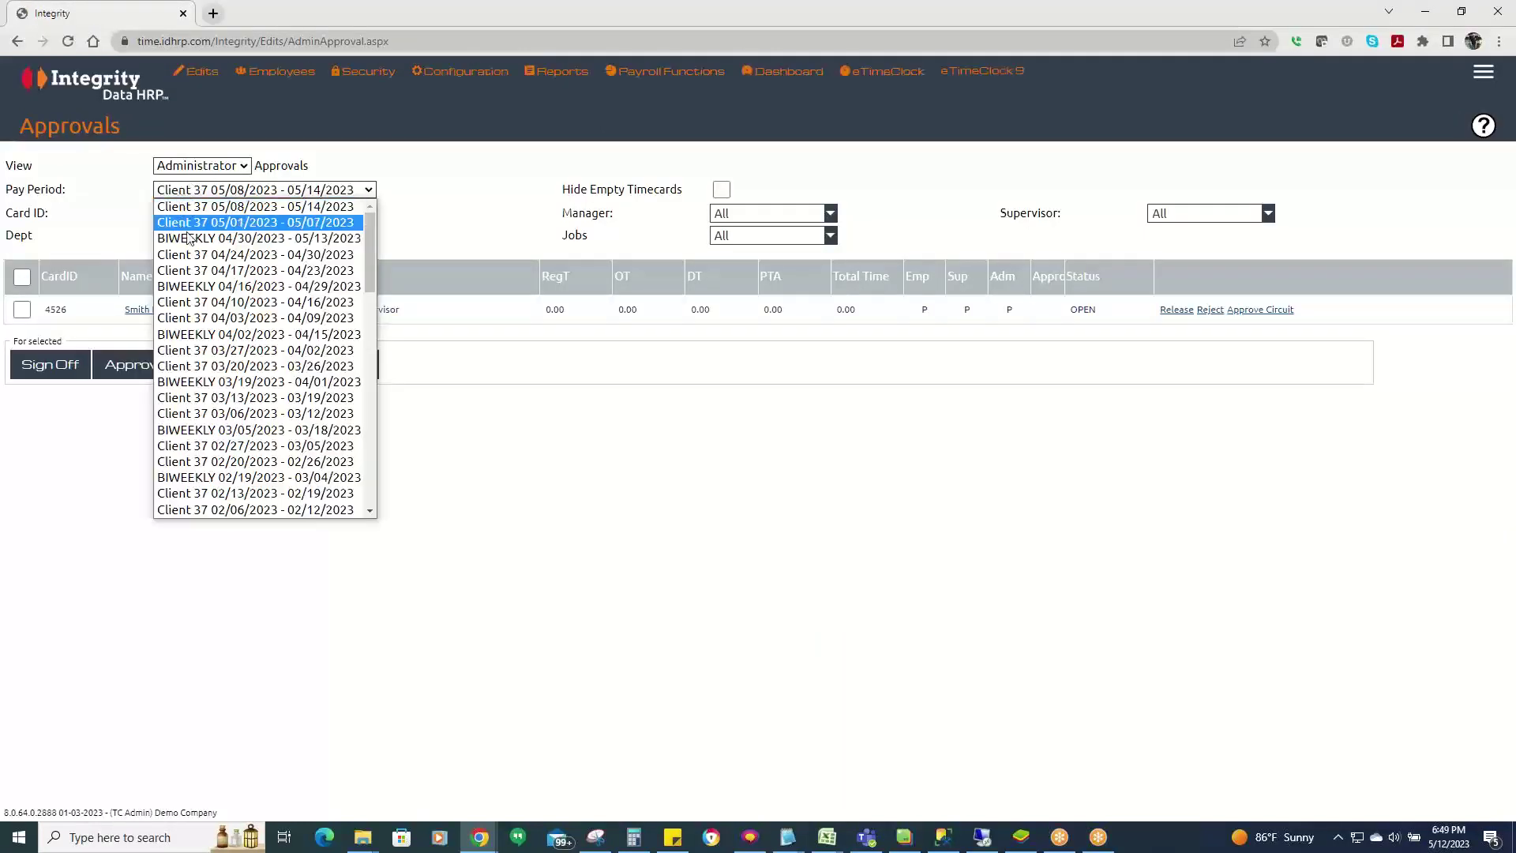
left_click(209, 383)
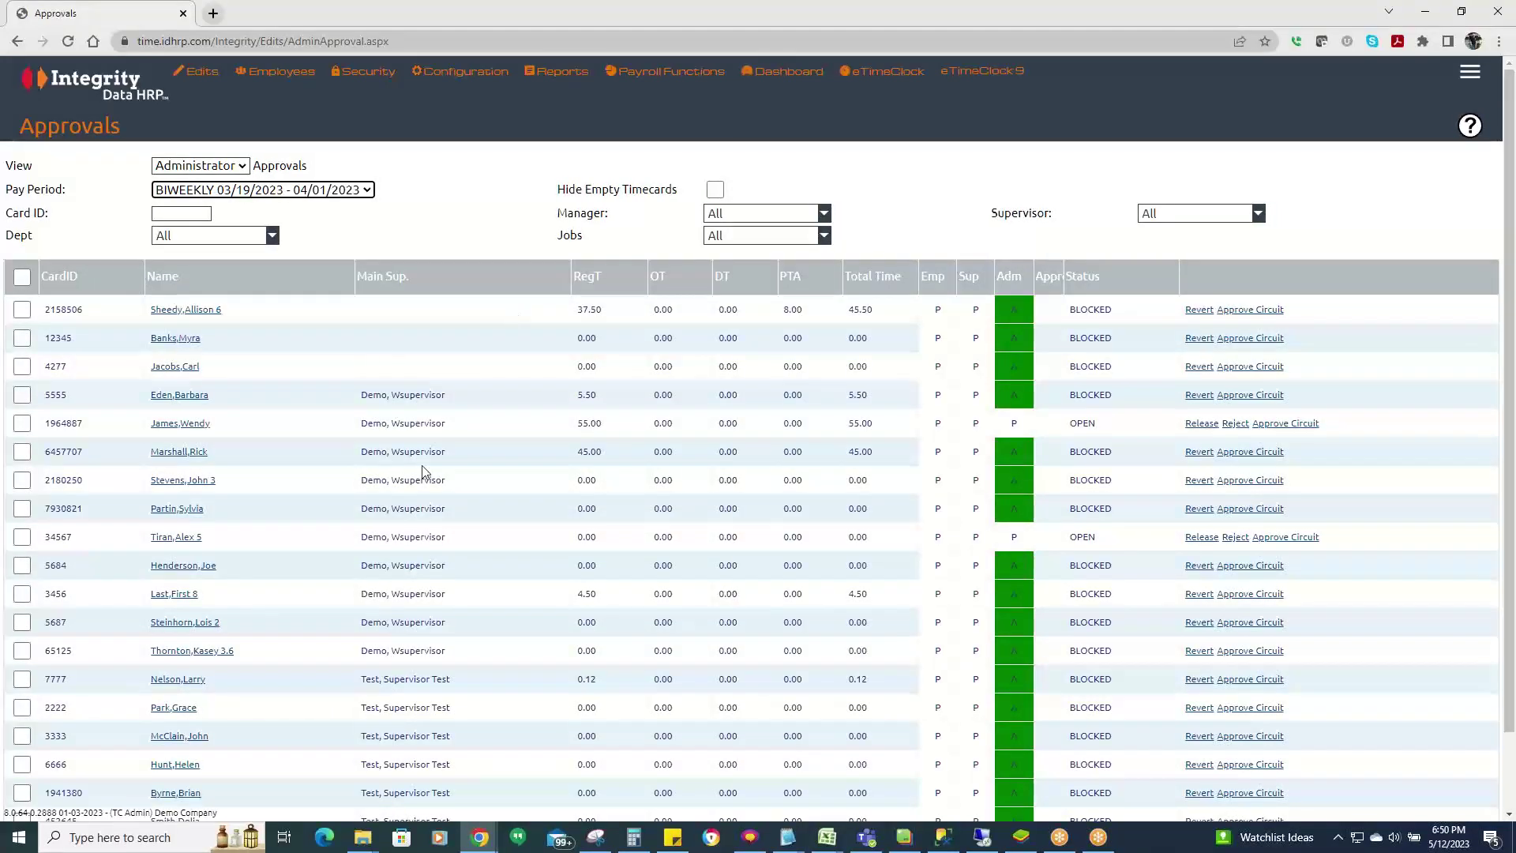
scroll(421, 474, "down", 2)
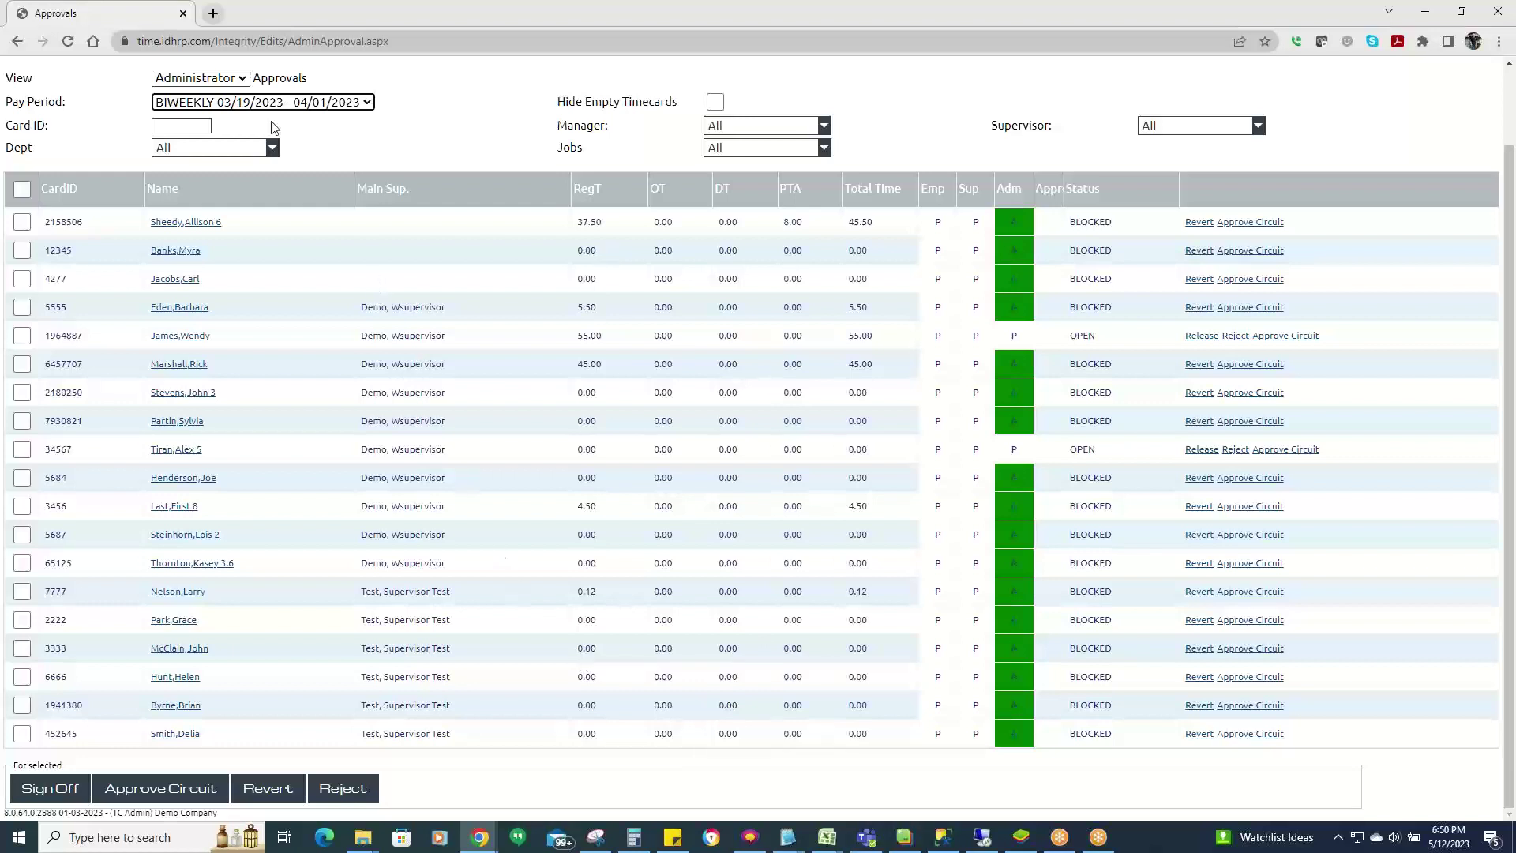
Switch the approvals list to the Supervisor view and check the other available approval views.
left_click(219, 81)
left_click(184, 126)
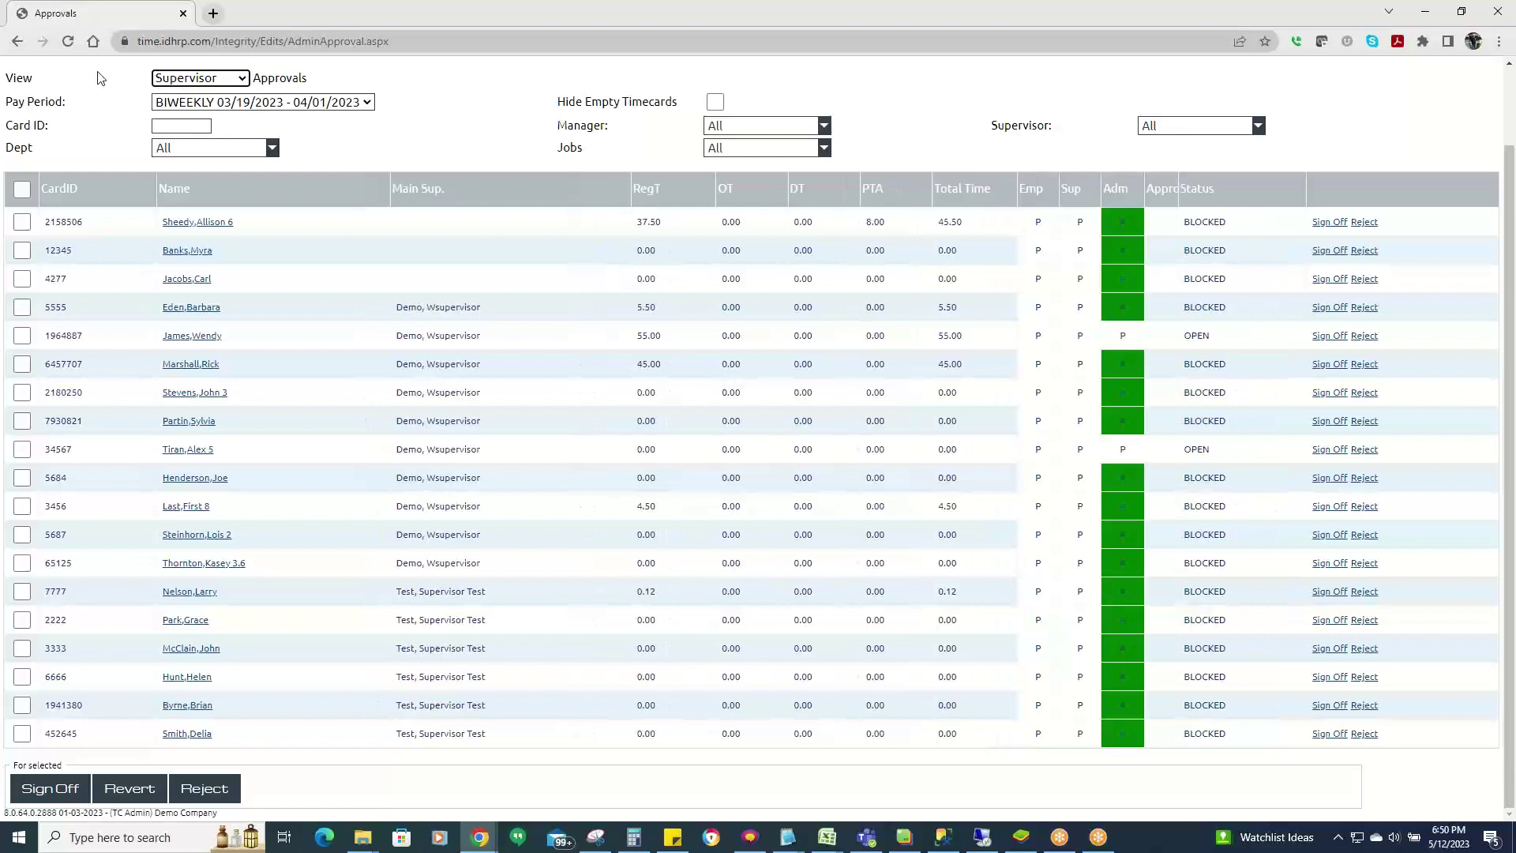
left_click(188, 82)
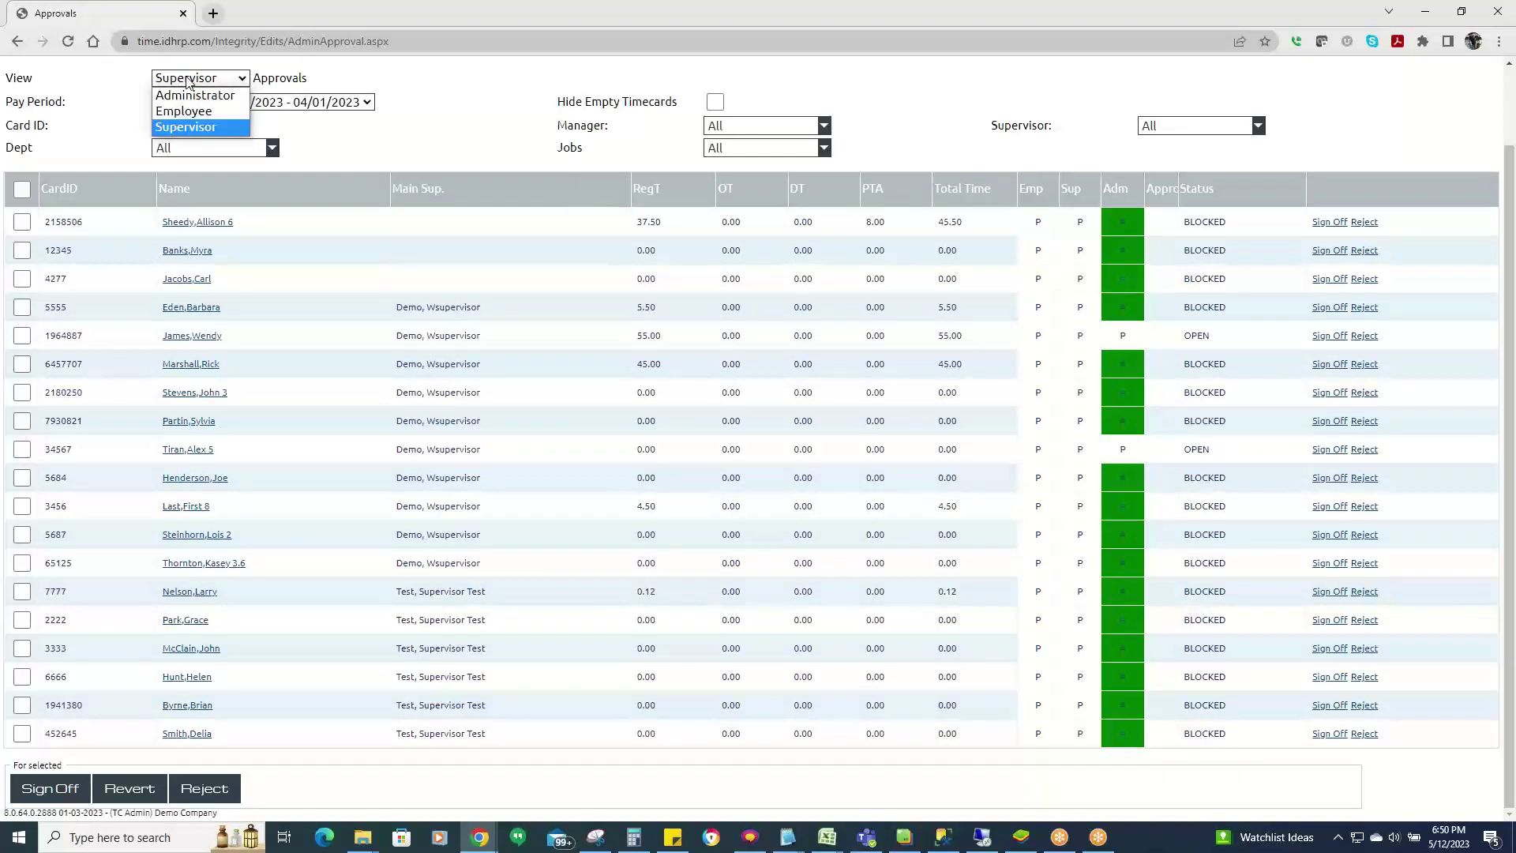
left_click(221, 82)
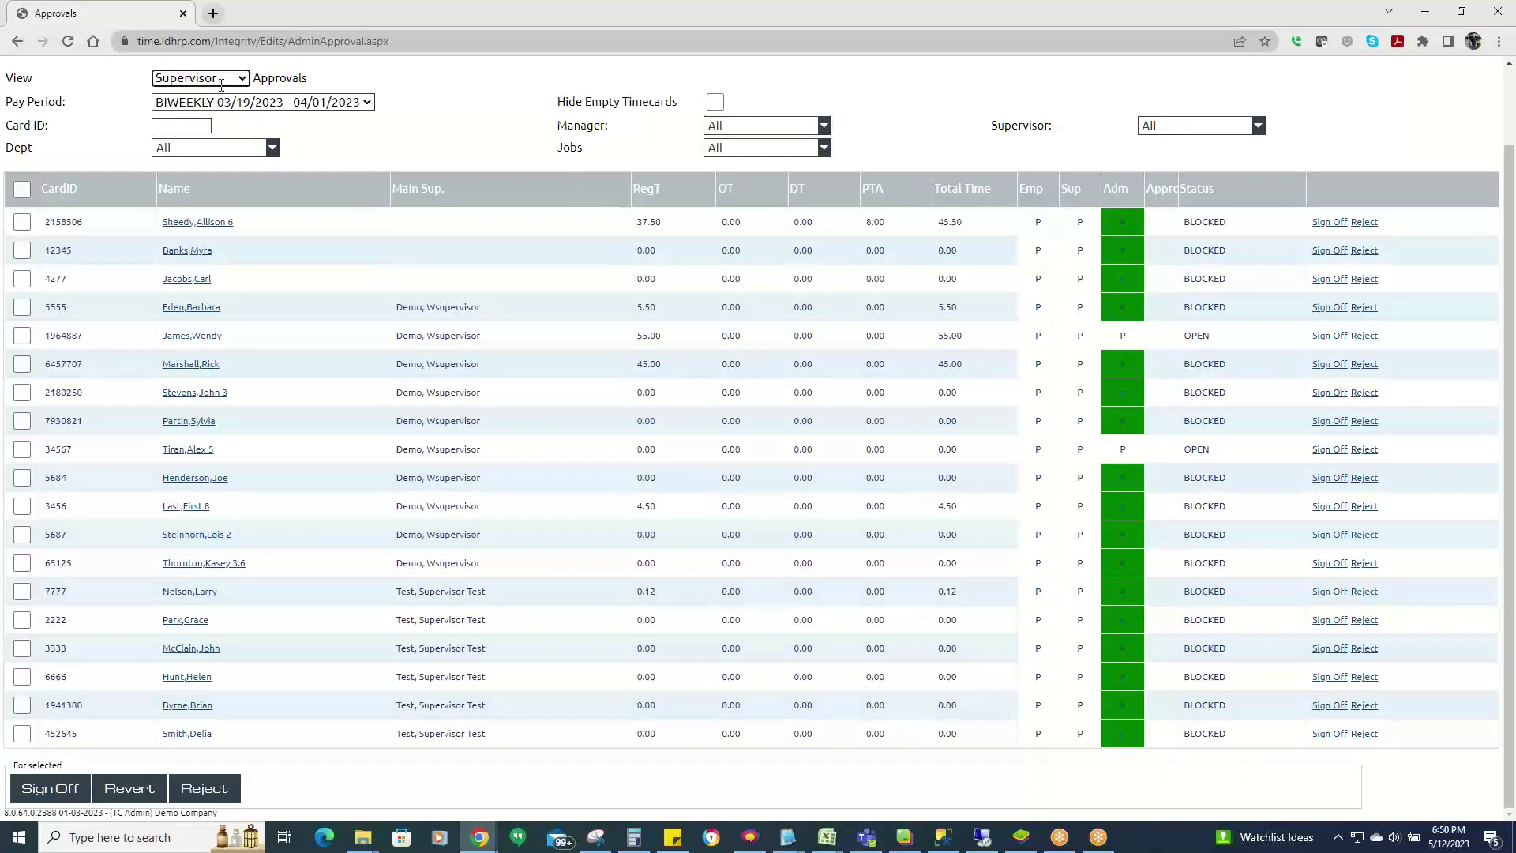
Sign off all listed employees' timecards together at the supervisor level for pay period BIWEEKLY 03/19/2023 - 04/01/2023.
left_click(21, 191)
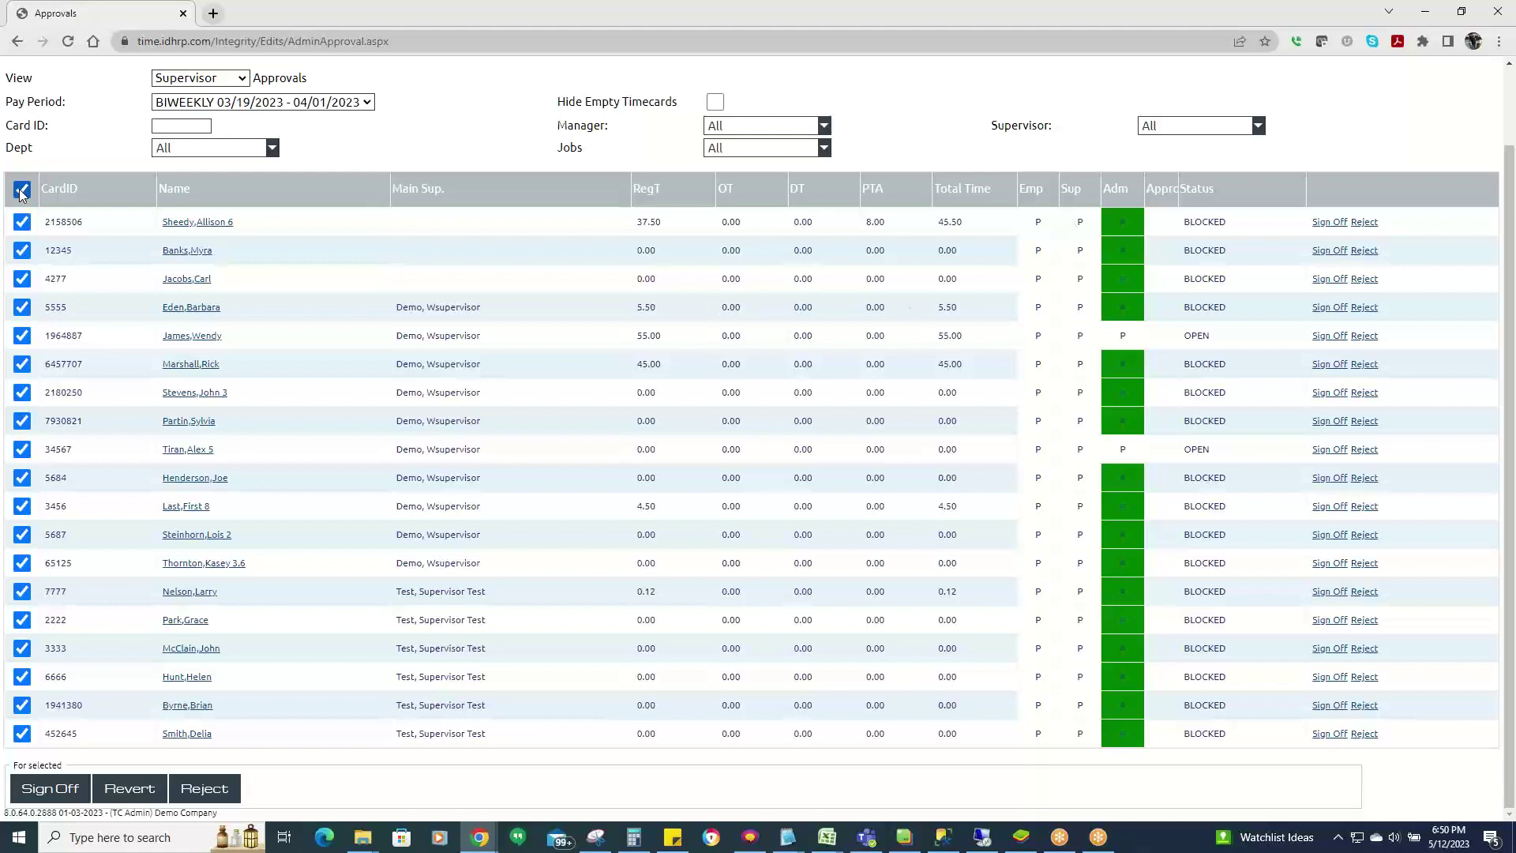
left_click(55, 789)
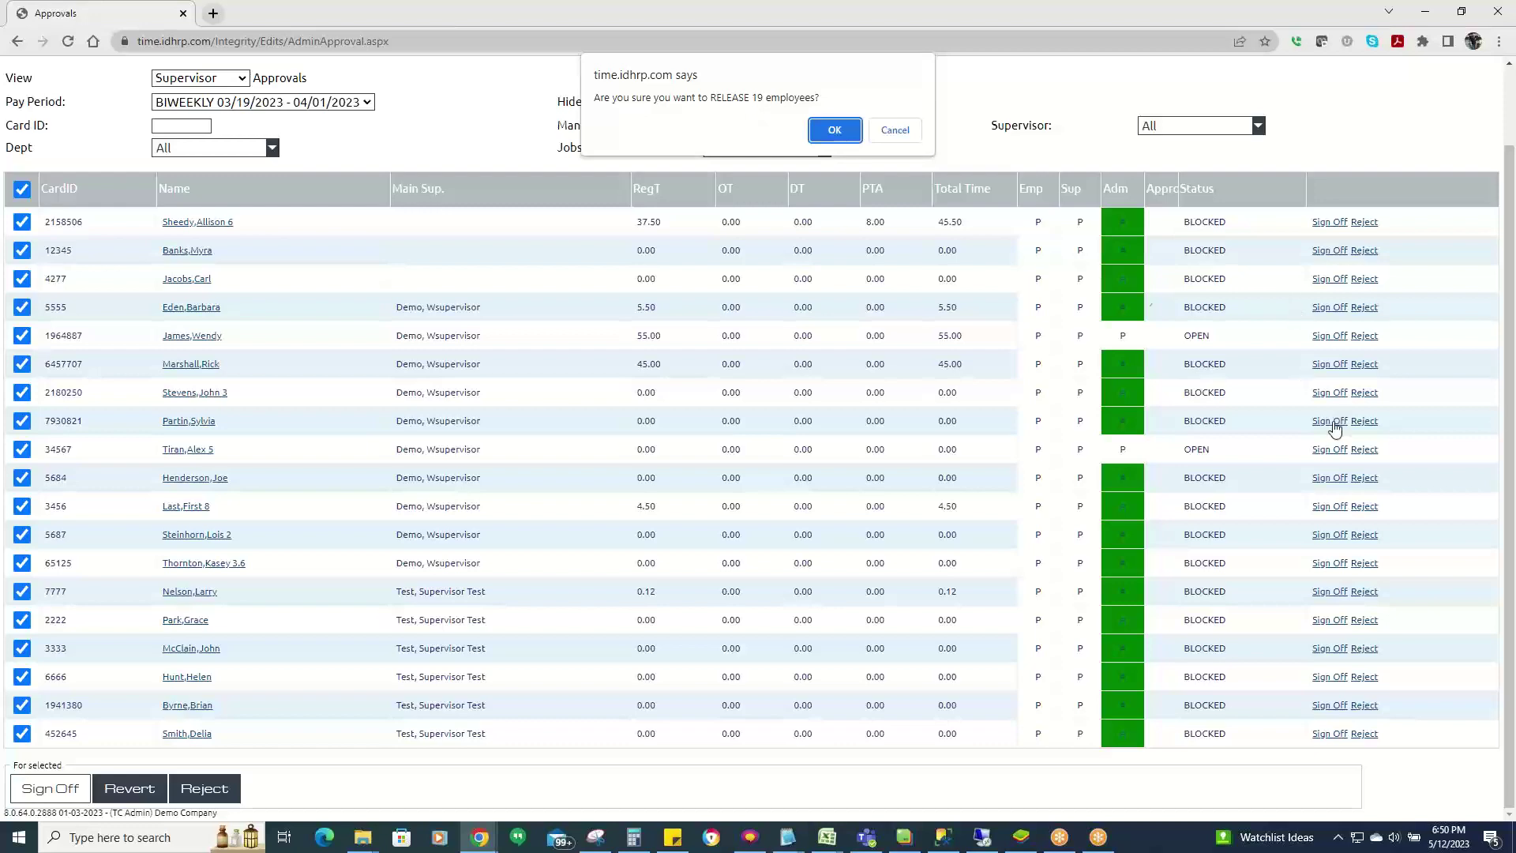
left_click(834, 131)
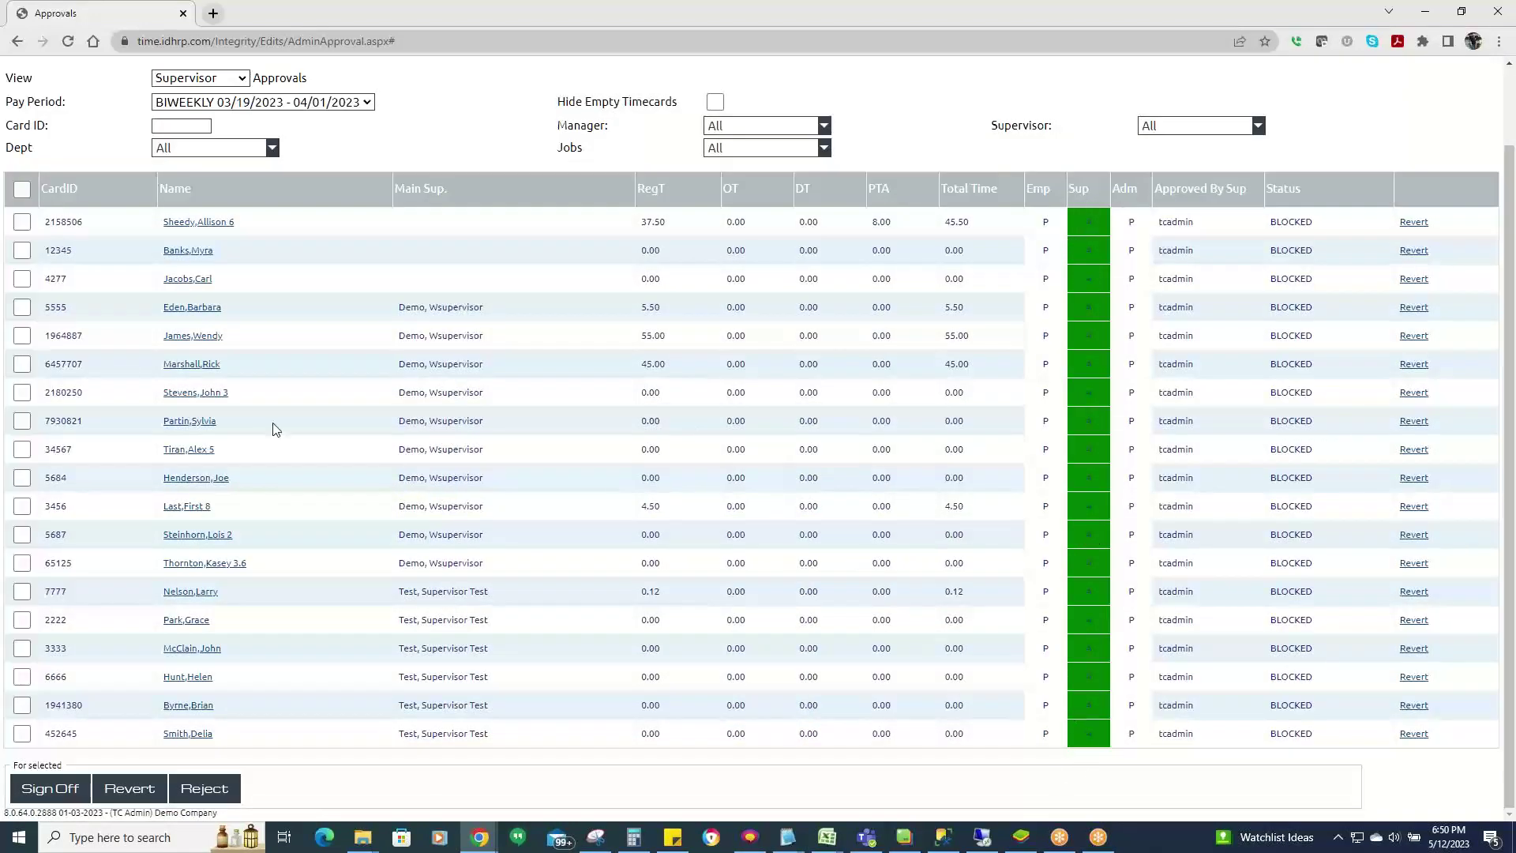
Return to Time Management and open the list of PTO requests.
scroll(260, 415, "up", 1)
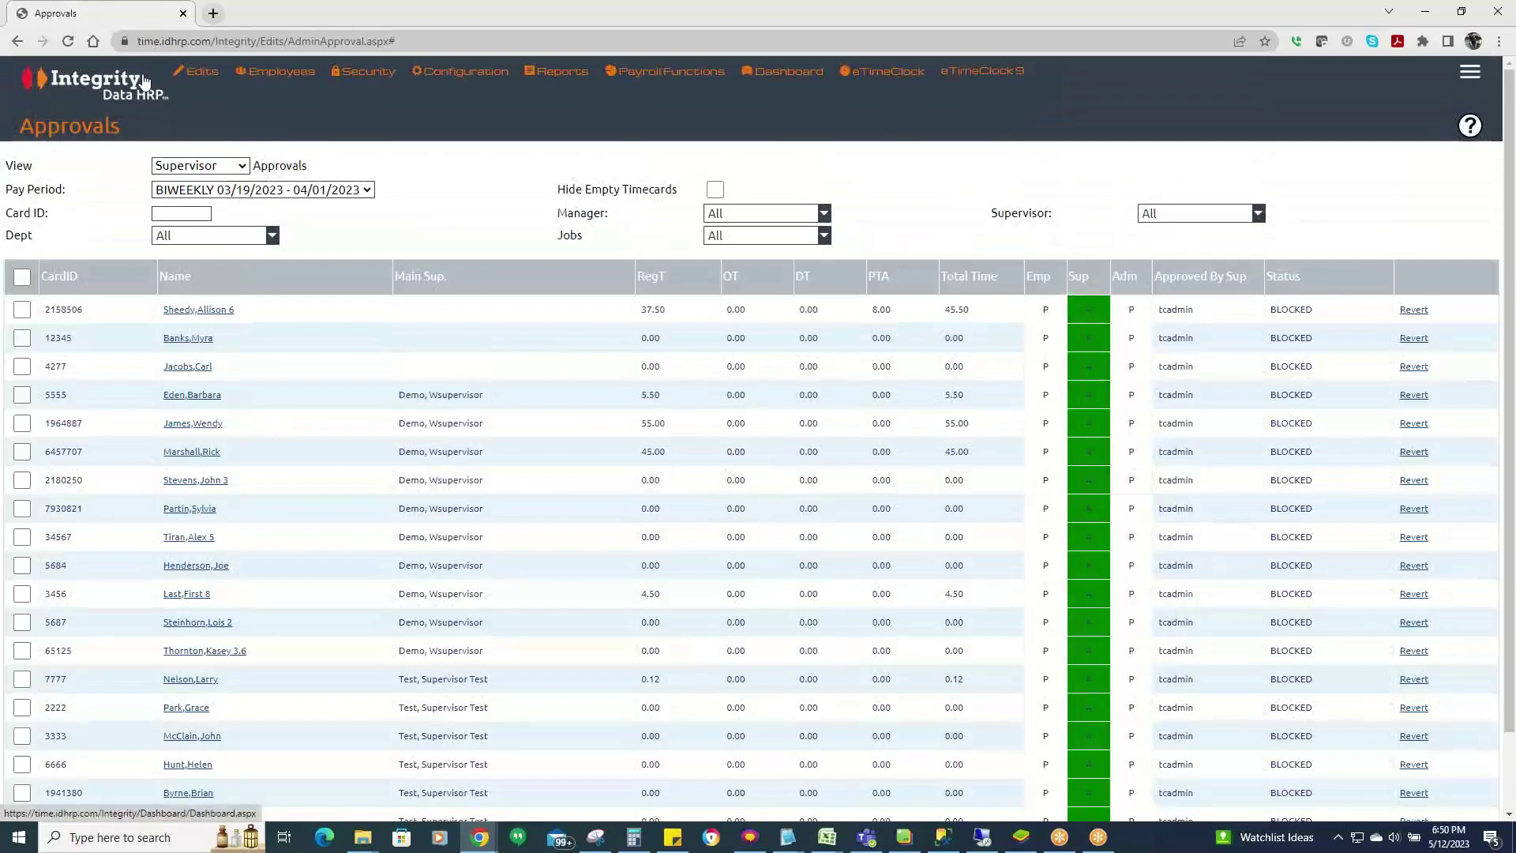
mouse_move(196, 71)
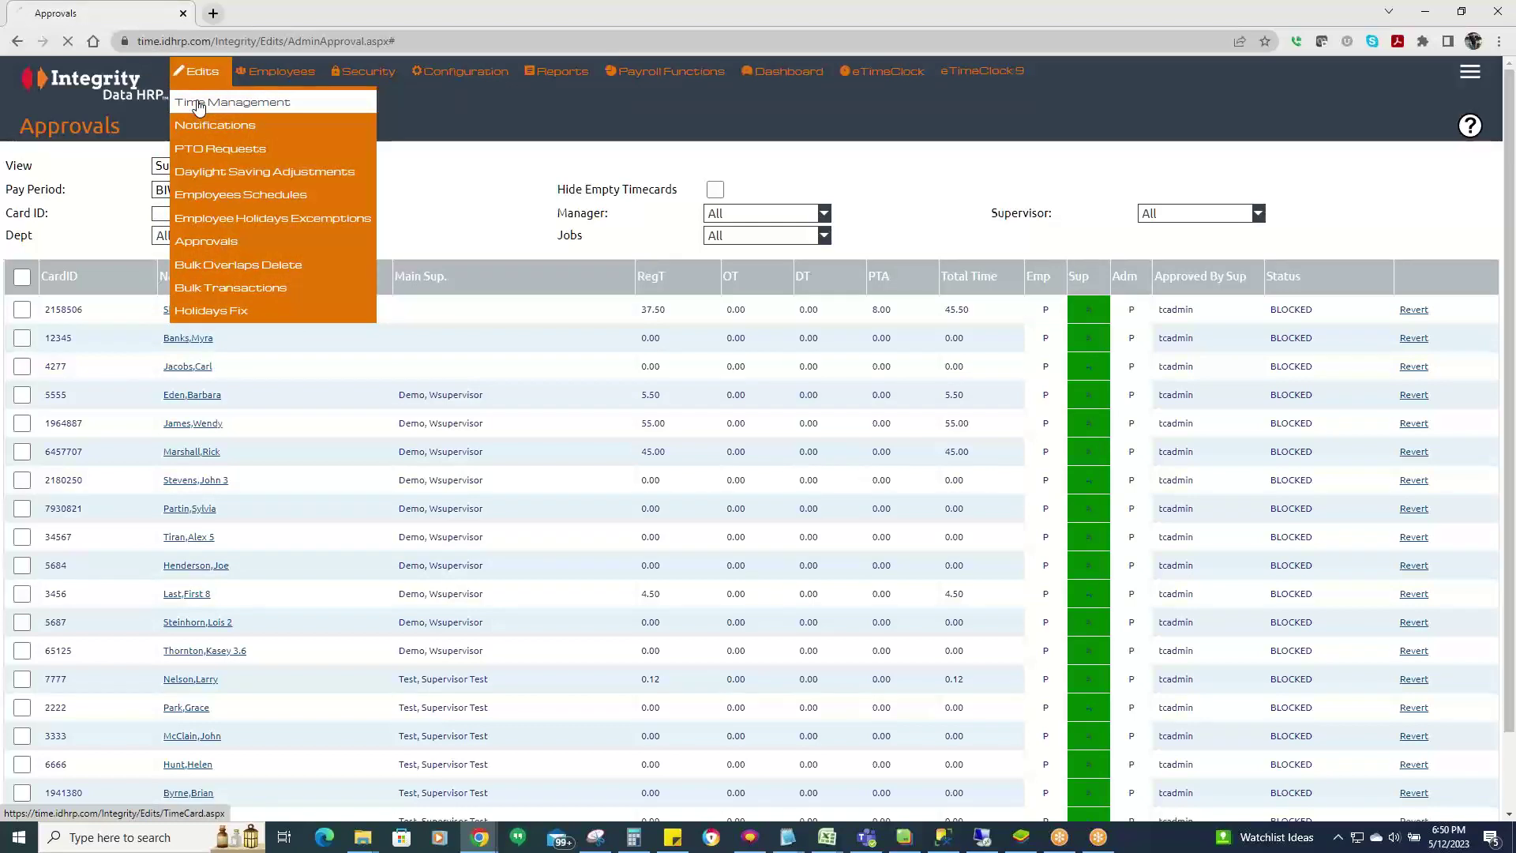
left_click(198, 106)
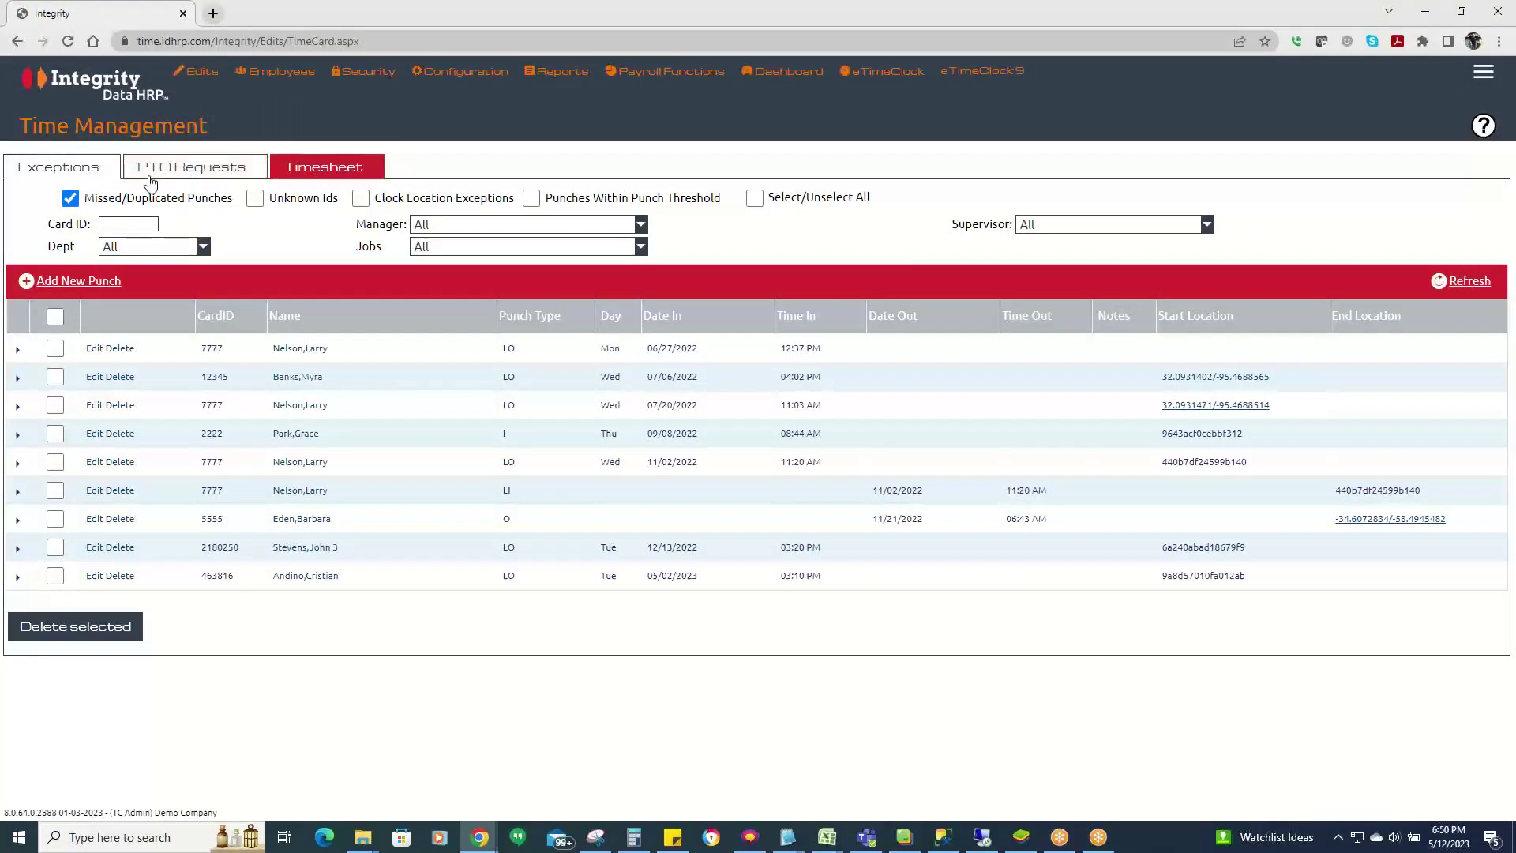
left_click(195, 171)
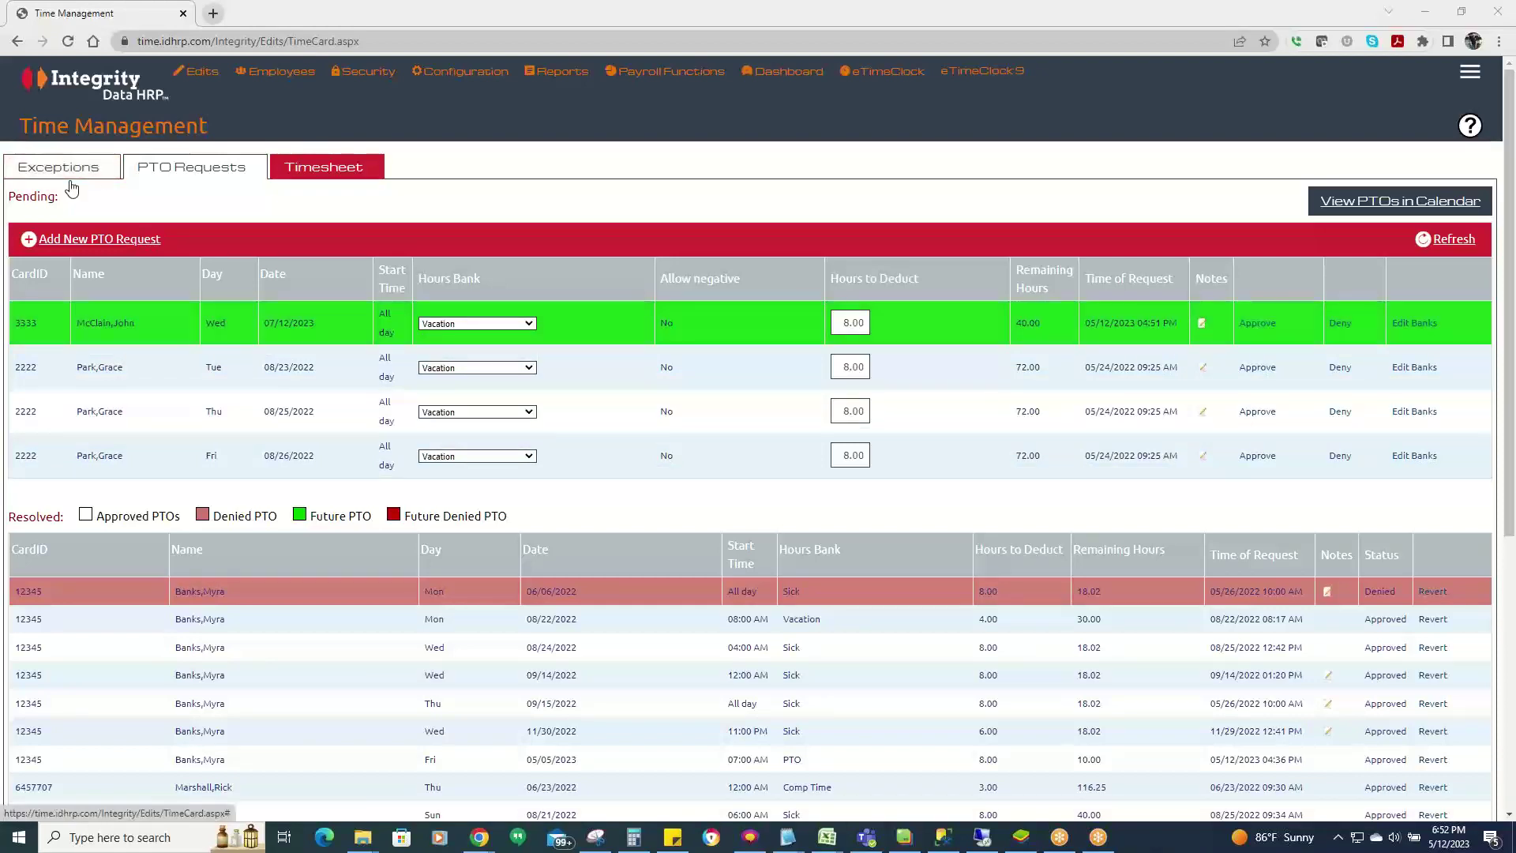
Try to add a PTO Transaction to the employee's timesheet for pay period 04/30/2023 - 05/13/2023.
left_click(332, 169)
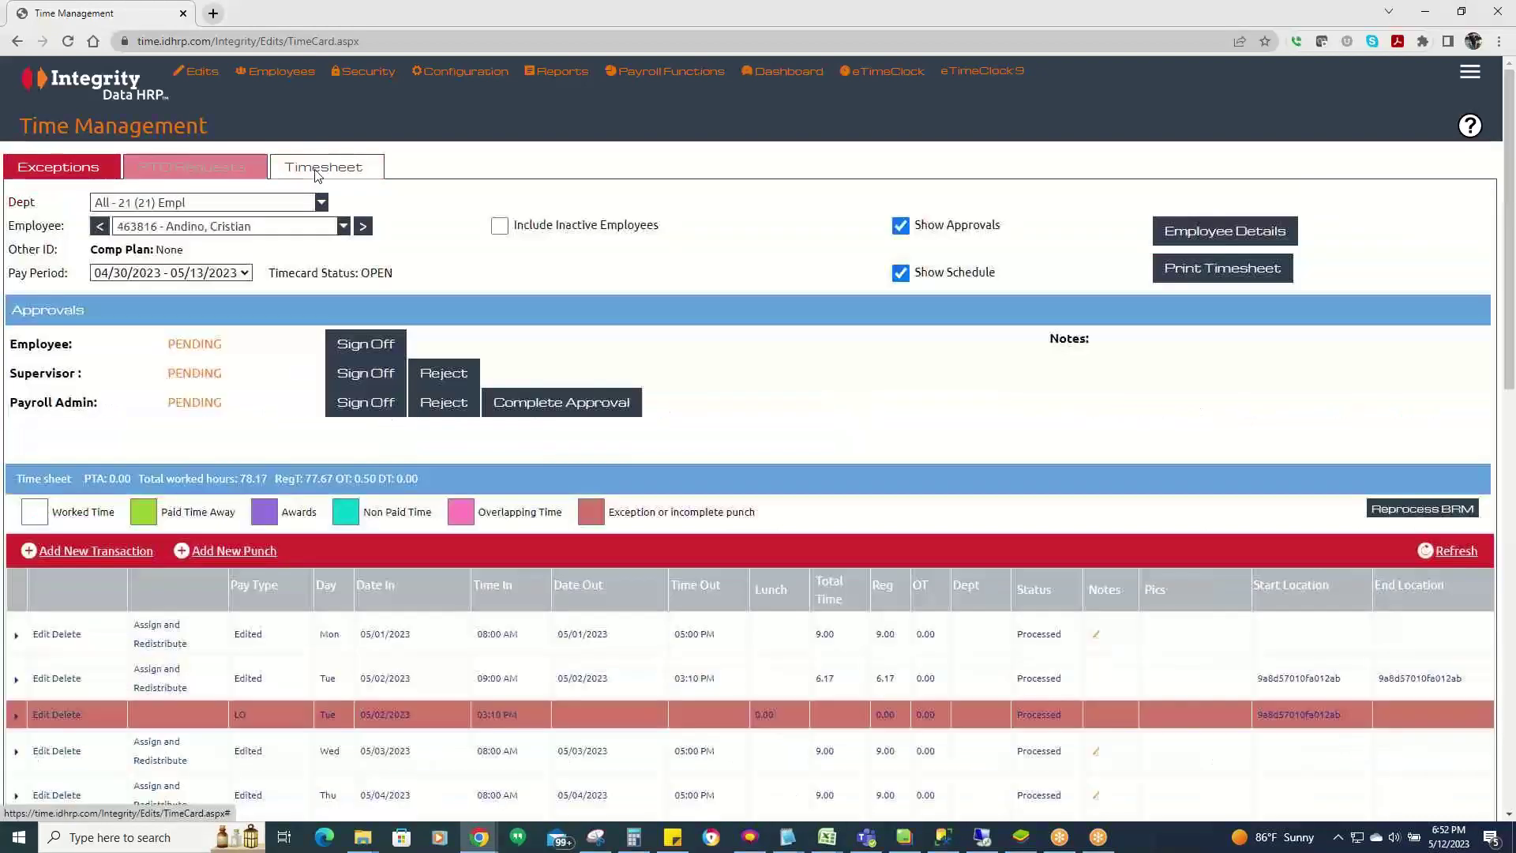
left_click(90, 558)
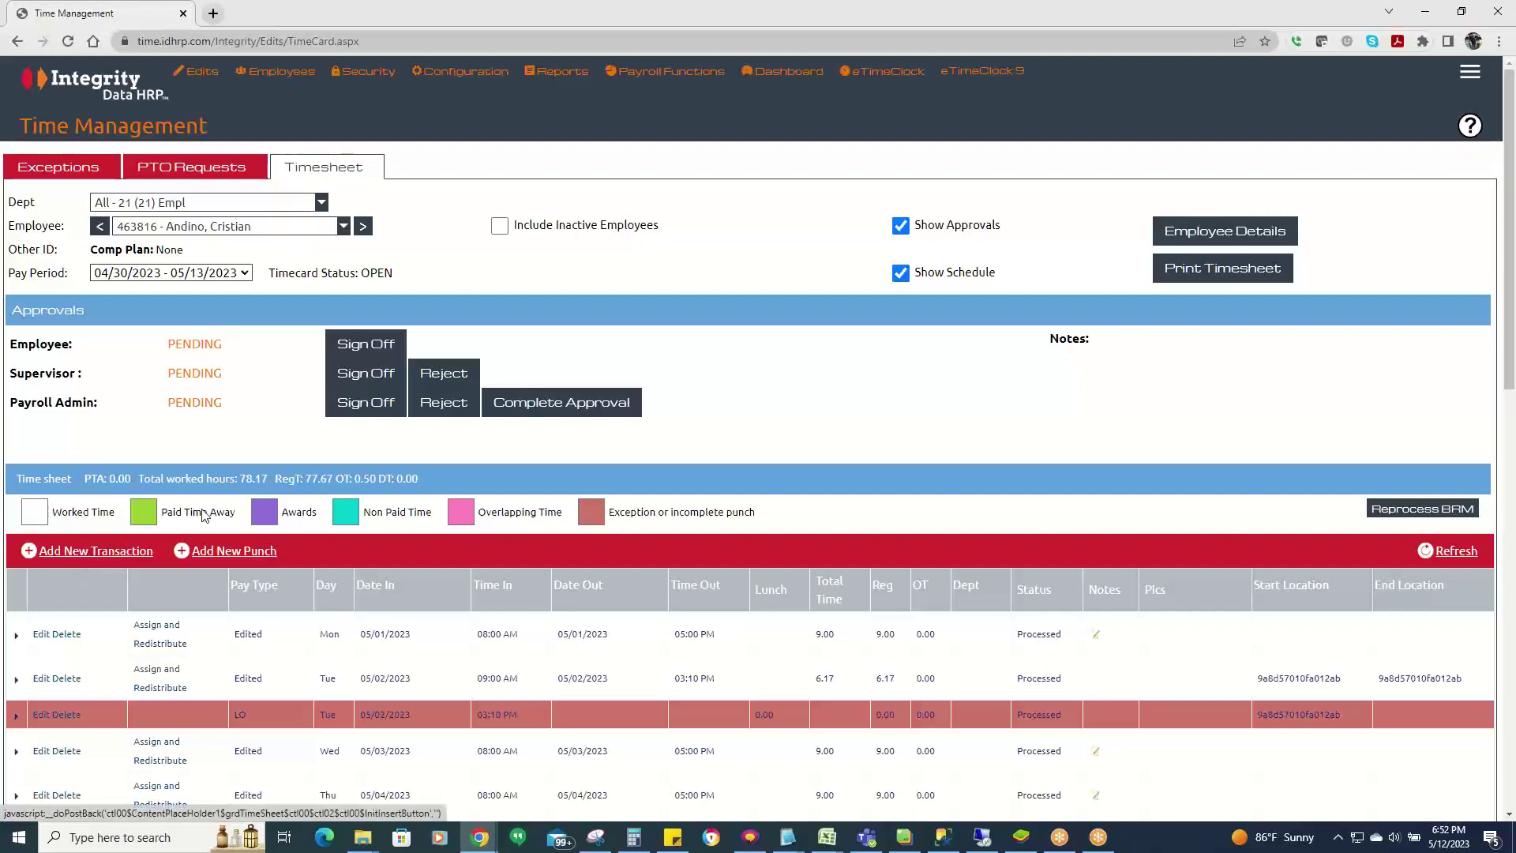
left_click(584, 297)
left_click(551, 373)
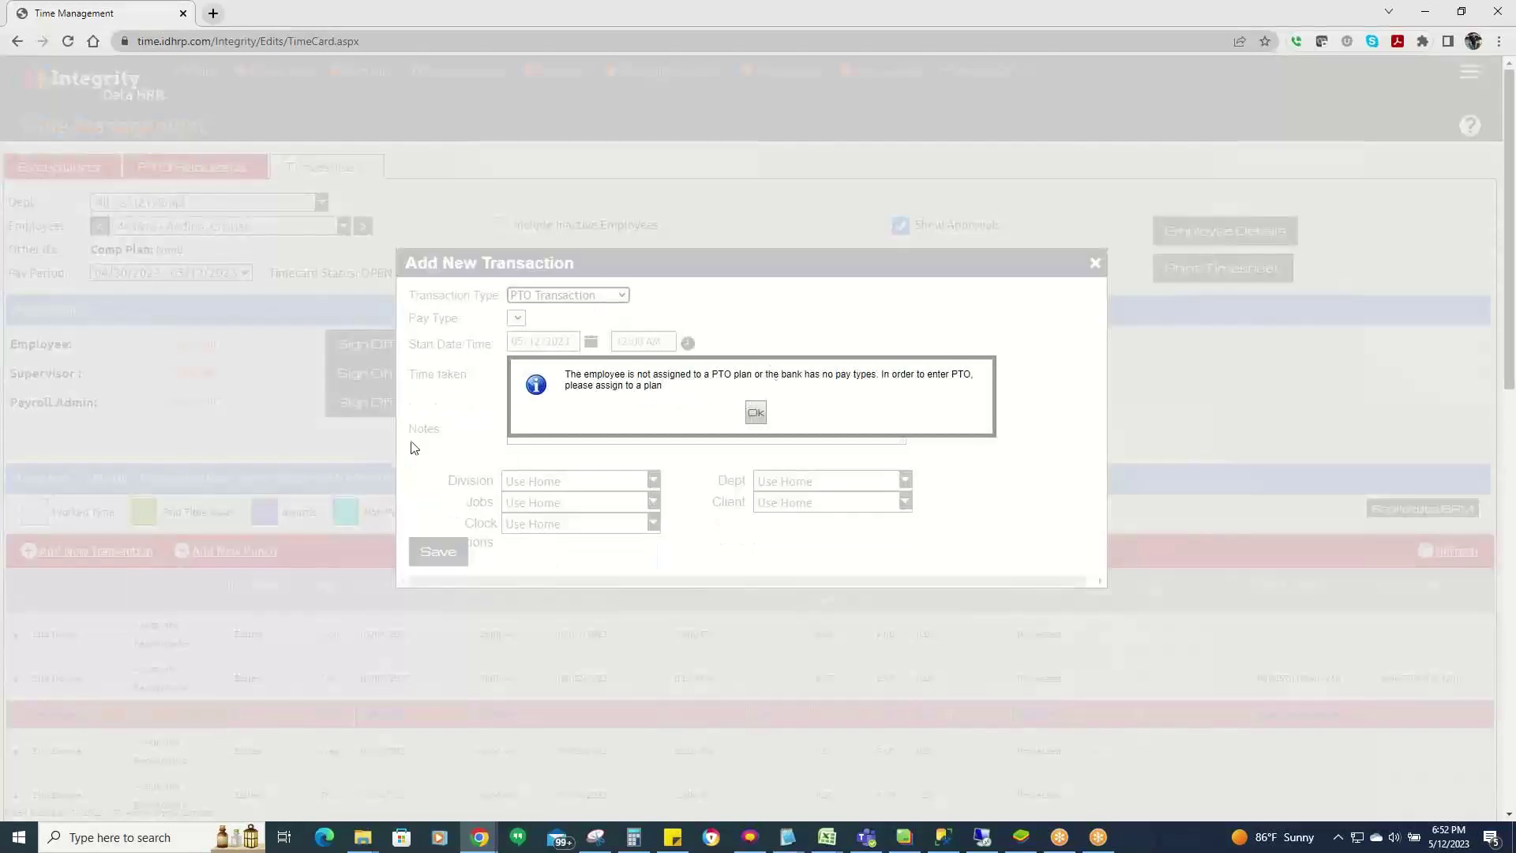
left_click(753, 412)
left_click(1095, 263)
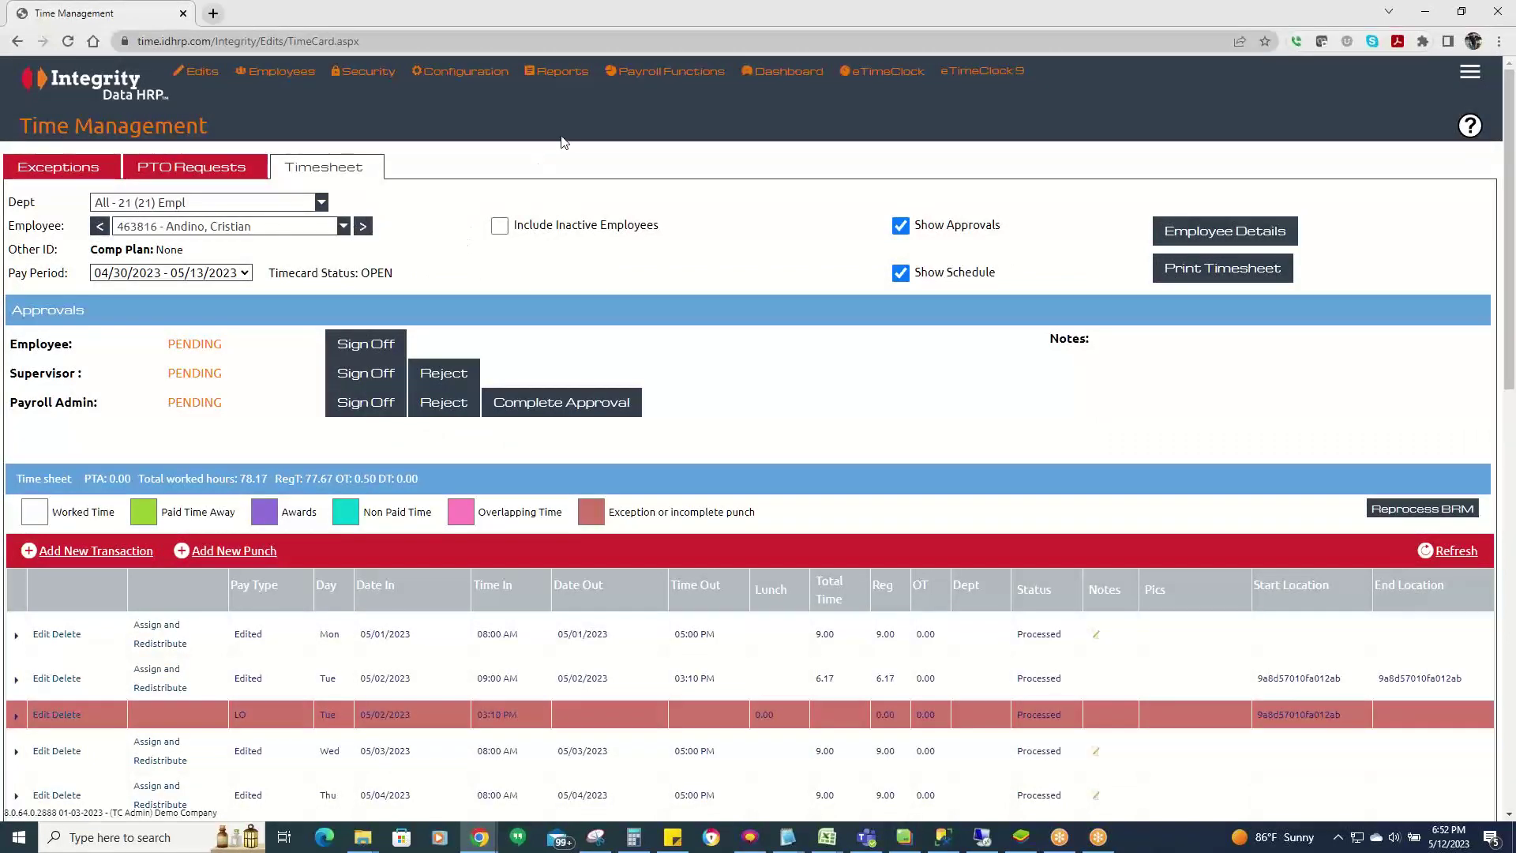
Go back to the PTO requests and examine the pending requests' notes and the full list of resolved requests.
left_click(254, 167)
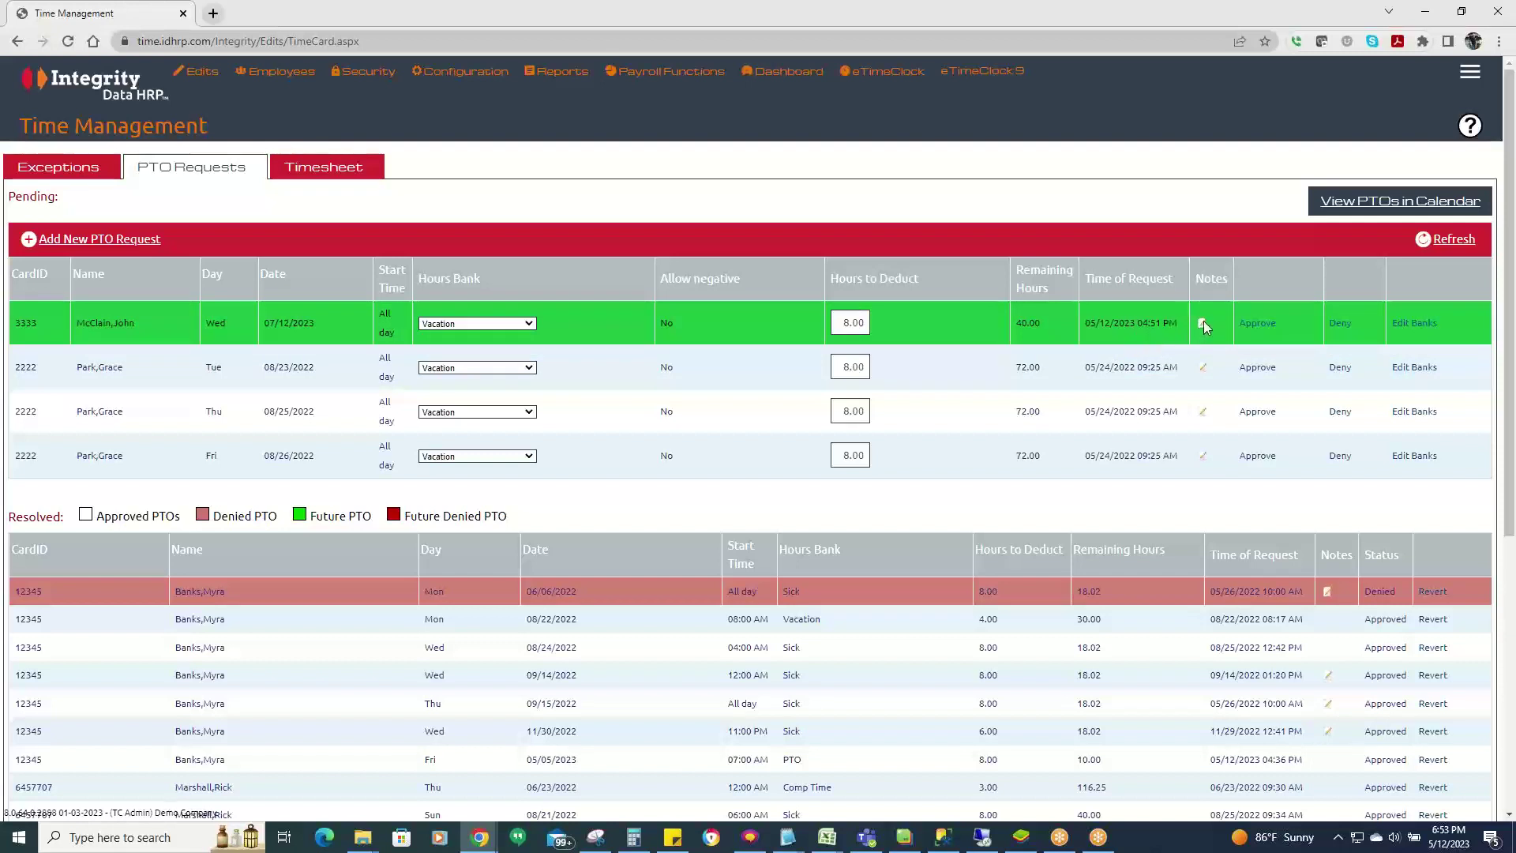
mouse_move(1199, 323)
scroll(1111, 580, "down", 1)
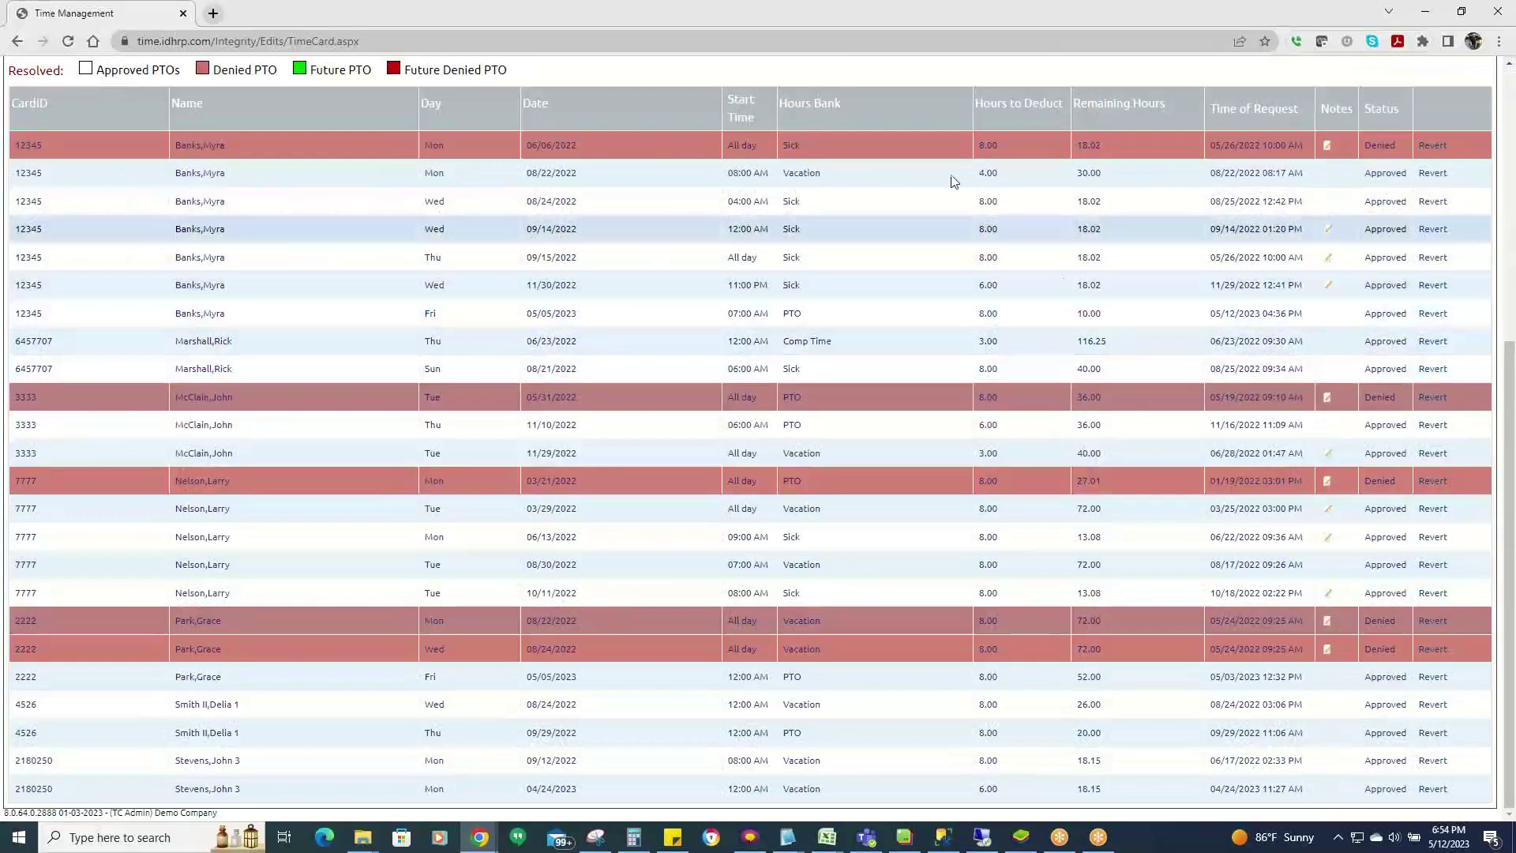
scroll(728, 504, "up", 3)
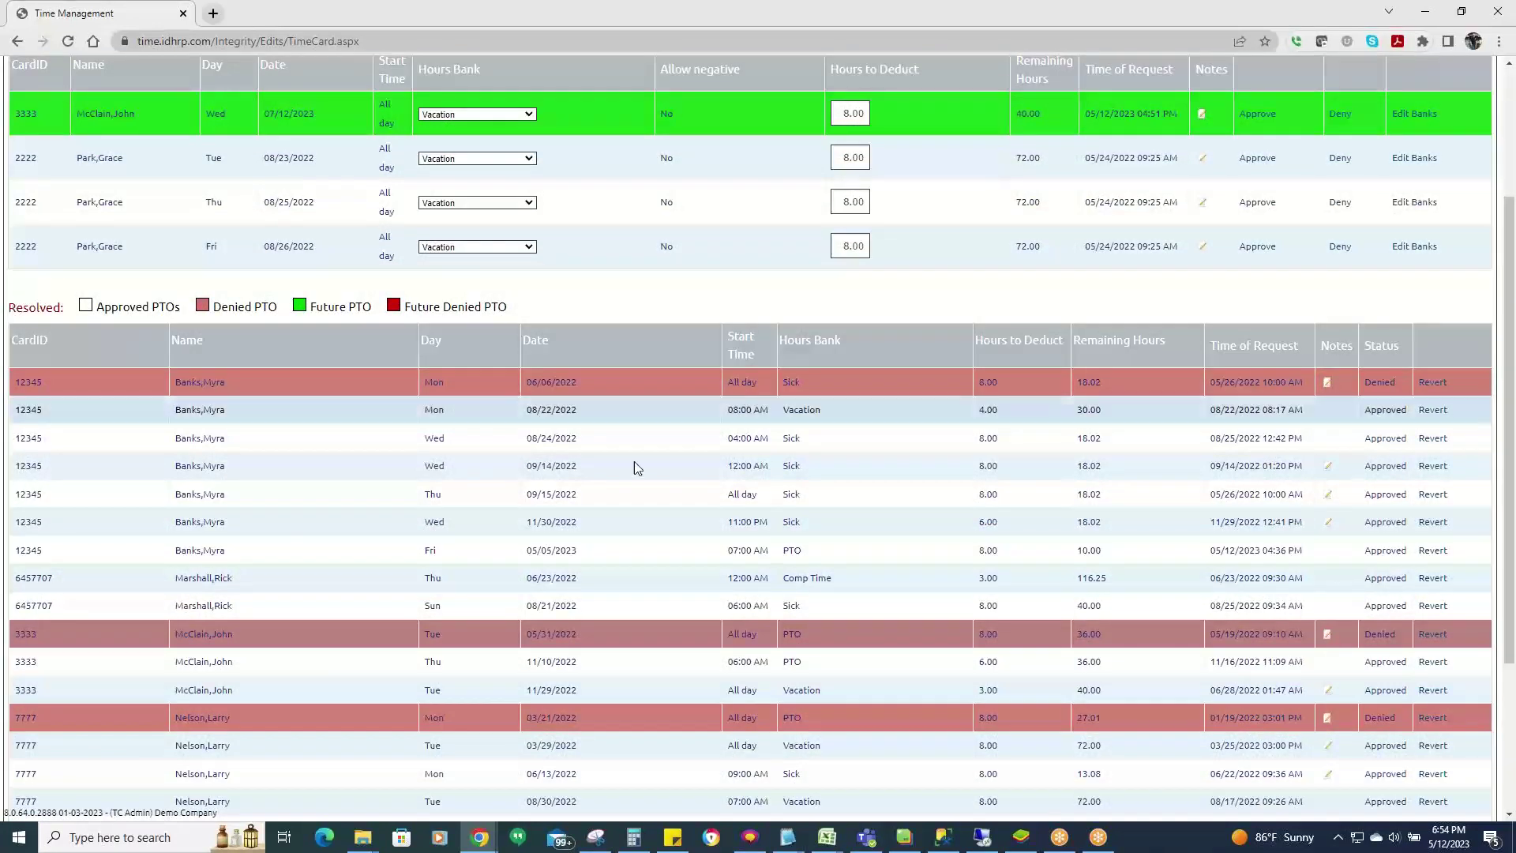
scroll(1263, 331, "down", 2)
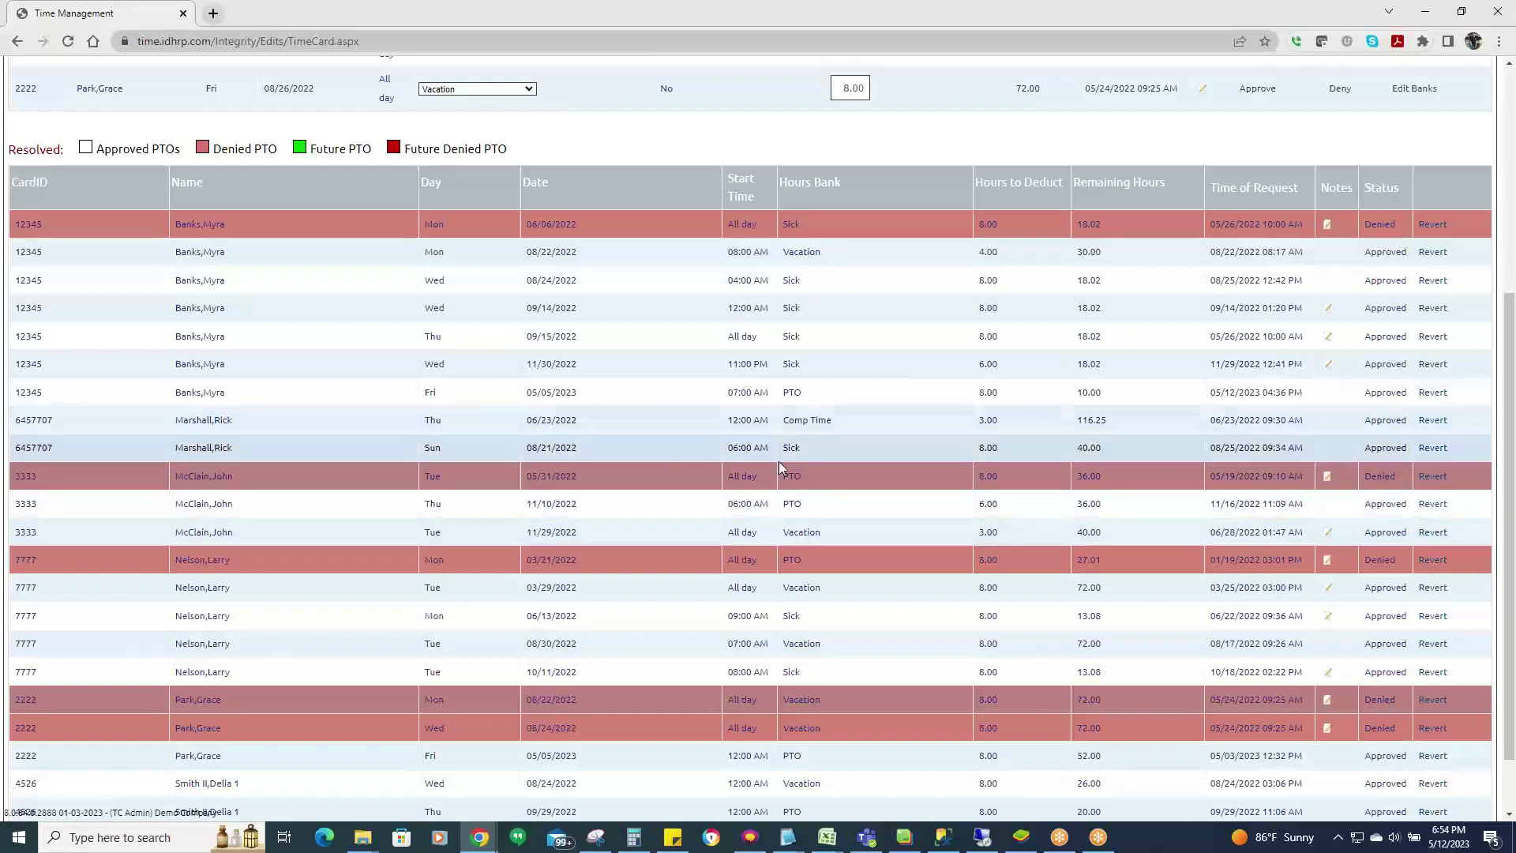
scroll(776, 476, "down", 1)
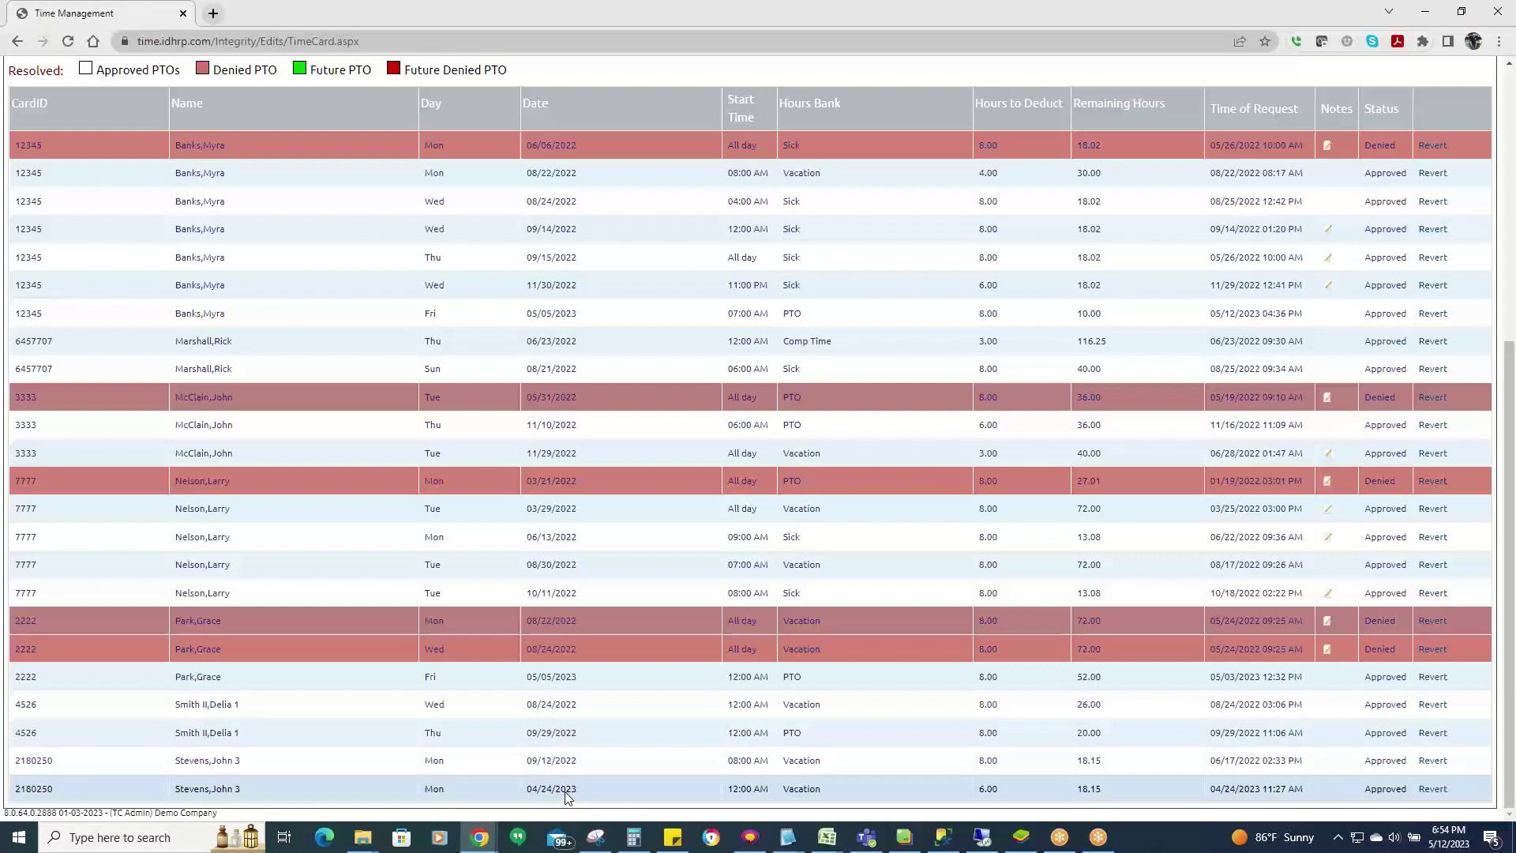
left_click(1431, 790)
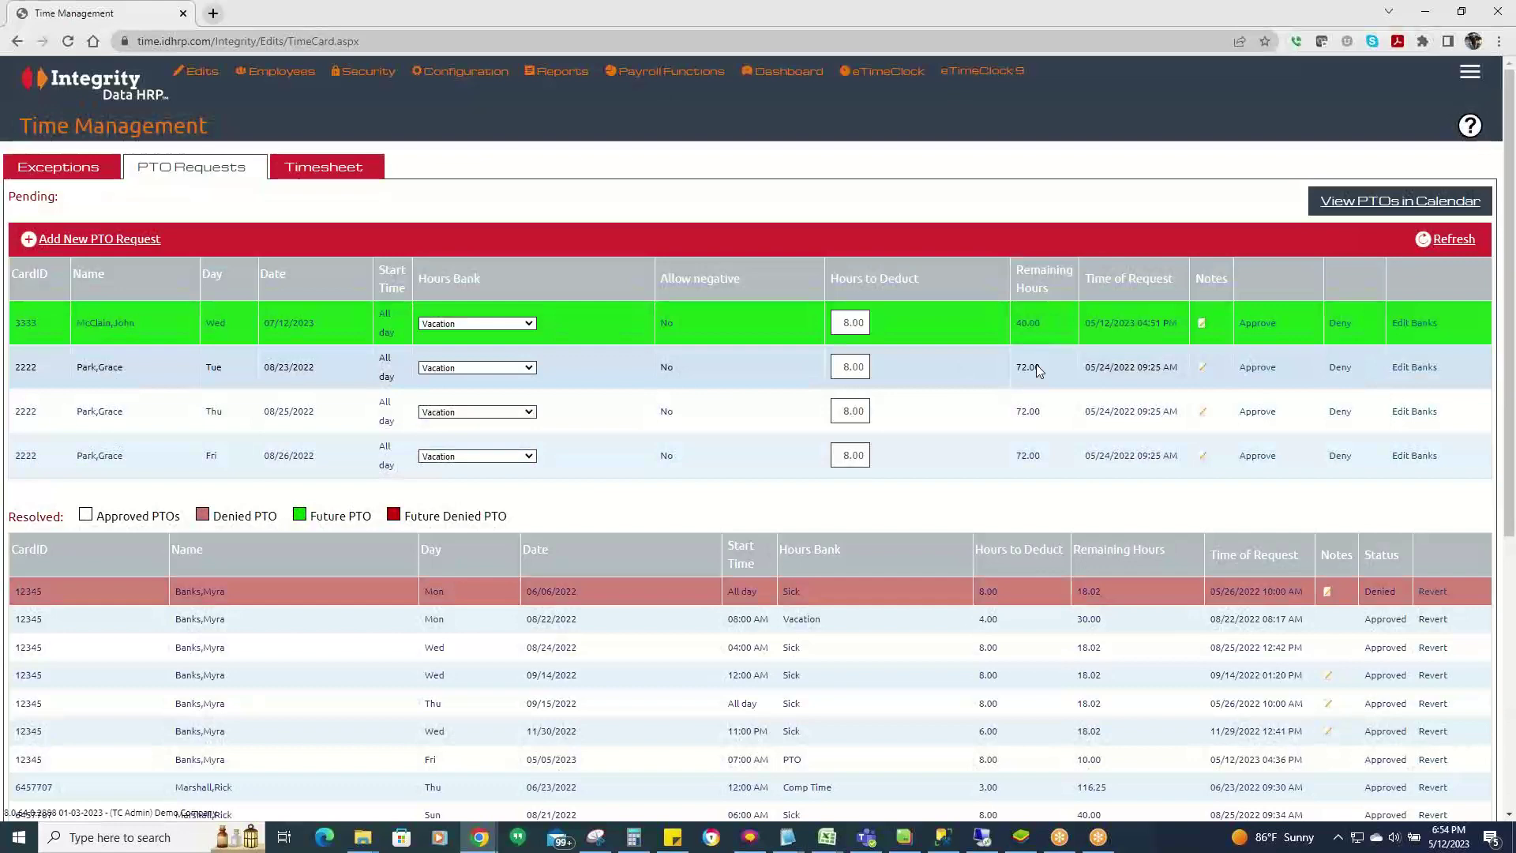
Deny the pending 08/23/2022 Vacation request with the note "Employee requested to remove this request on 5/15/2023".
left_click(1337, 368)
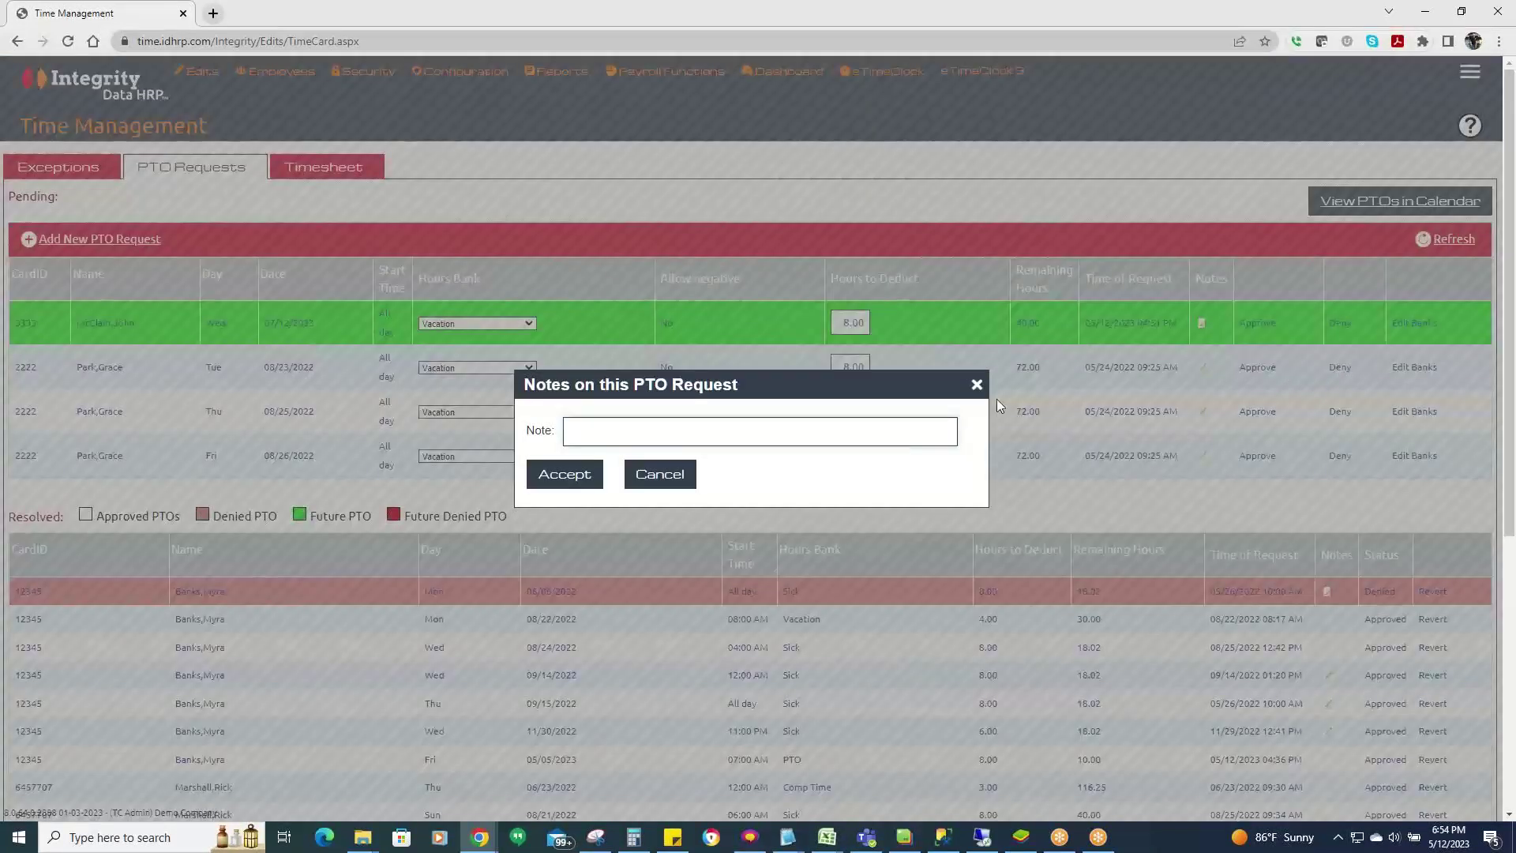
type("Employee requested to remove this request ")
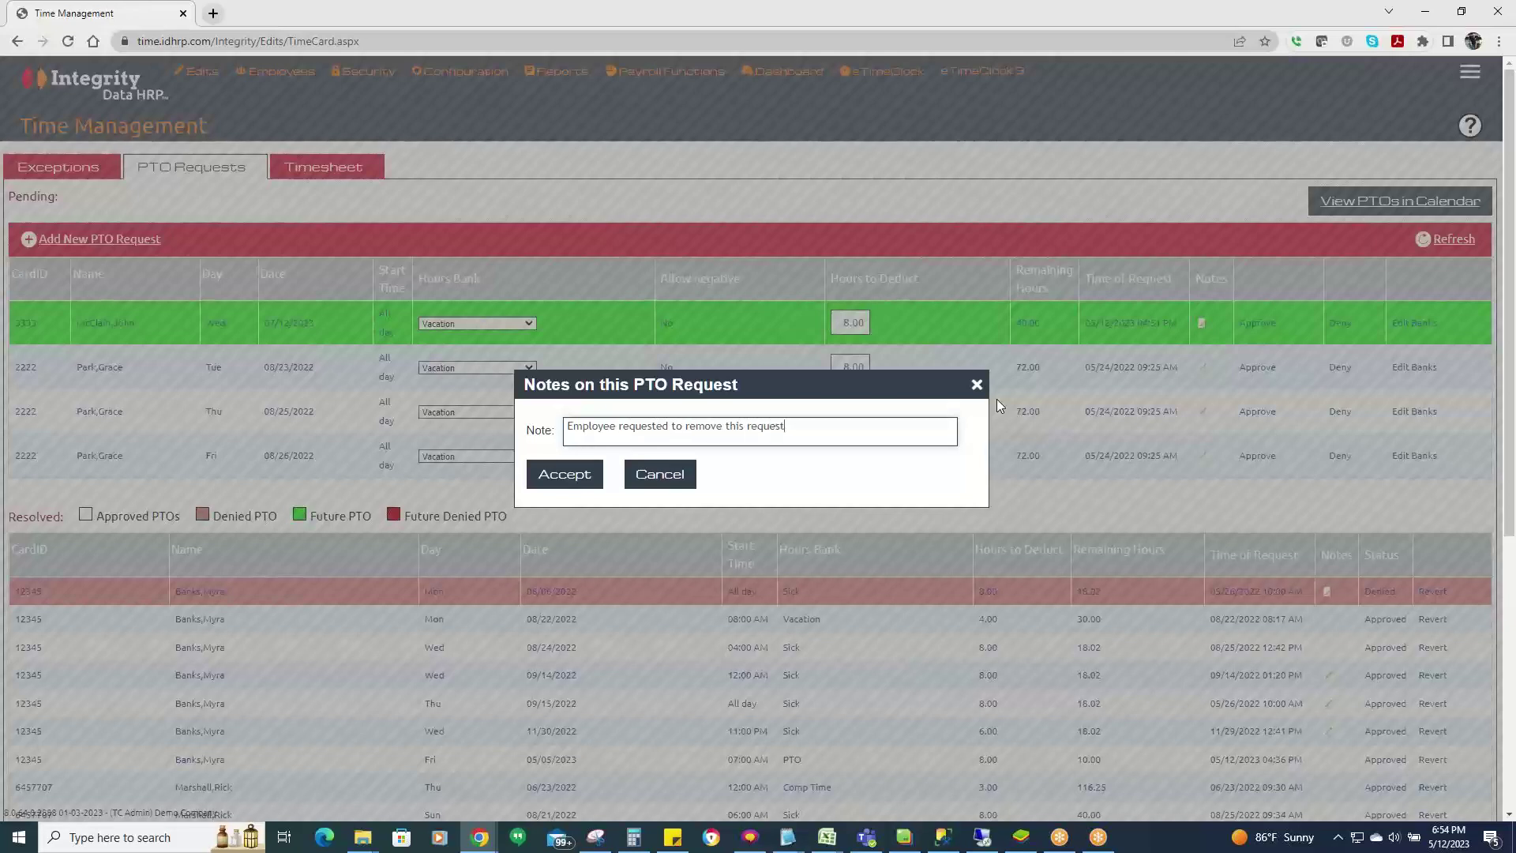
type("on 5/15/2023")
left_click(565, 475)
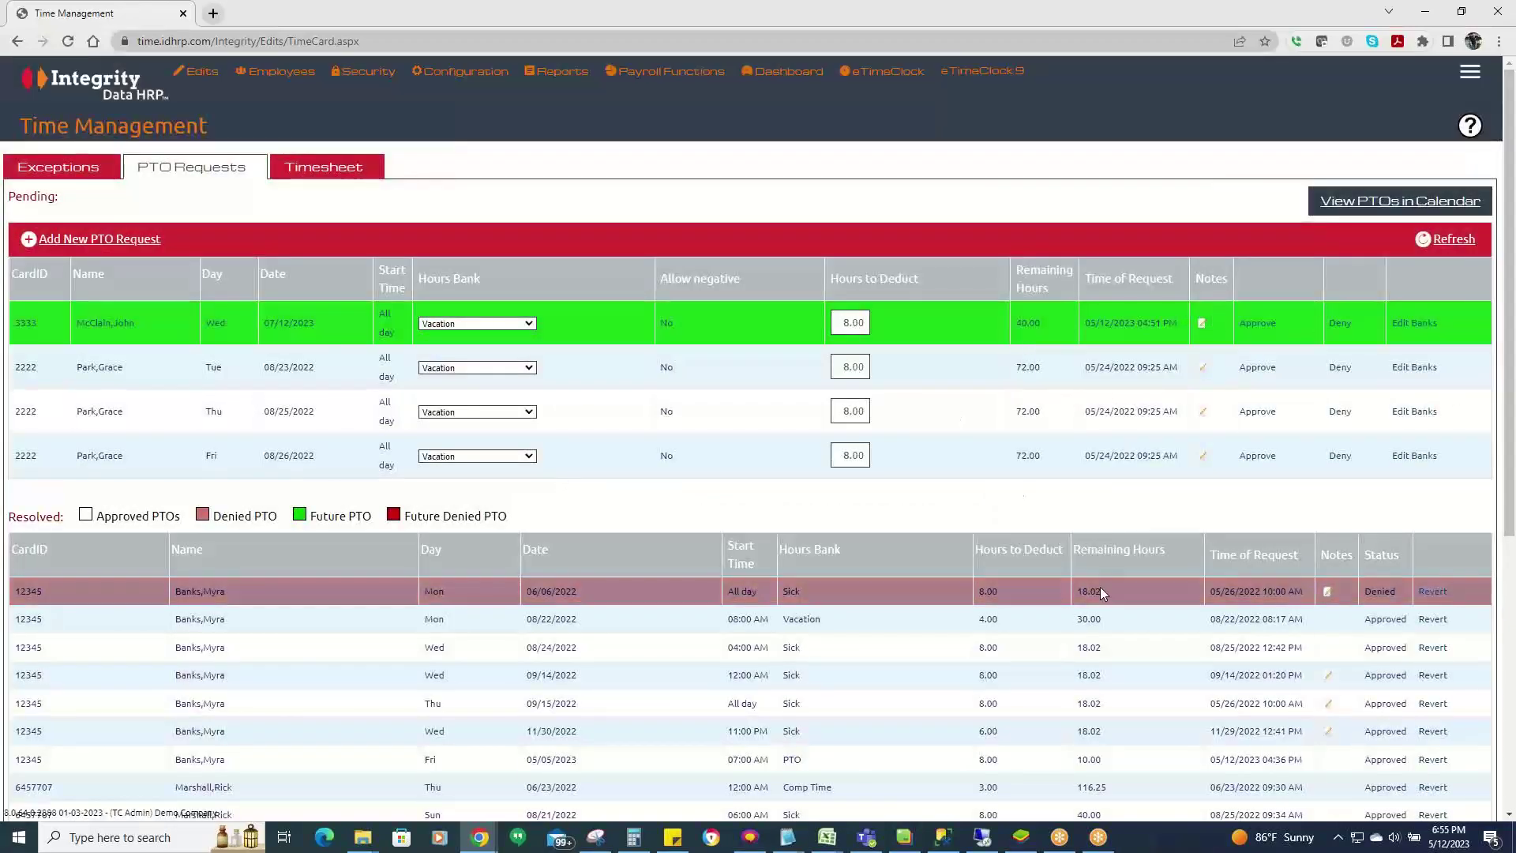
Read the notes attached to denied and approved requests in the resolved PTO list.
scroll(1334, 375, "down", 6)
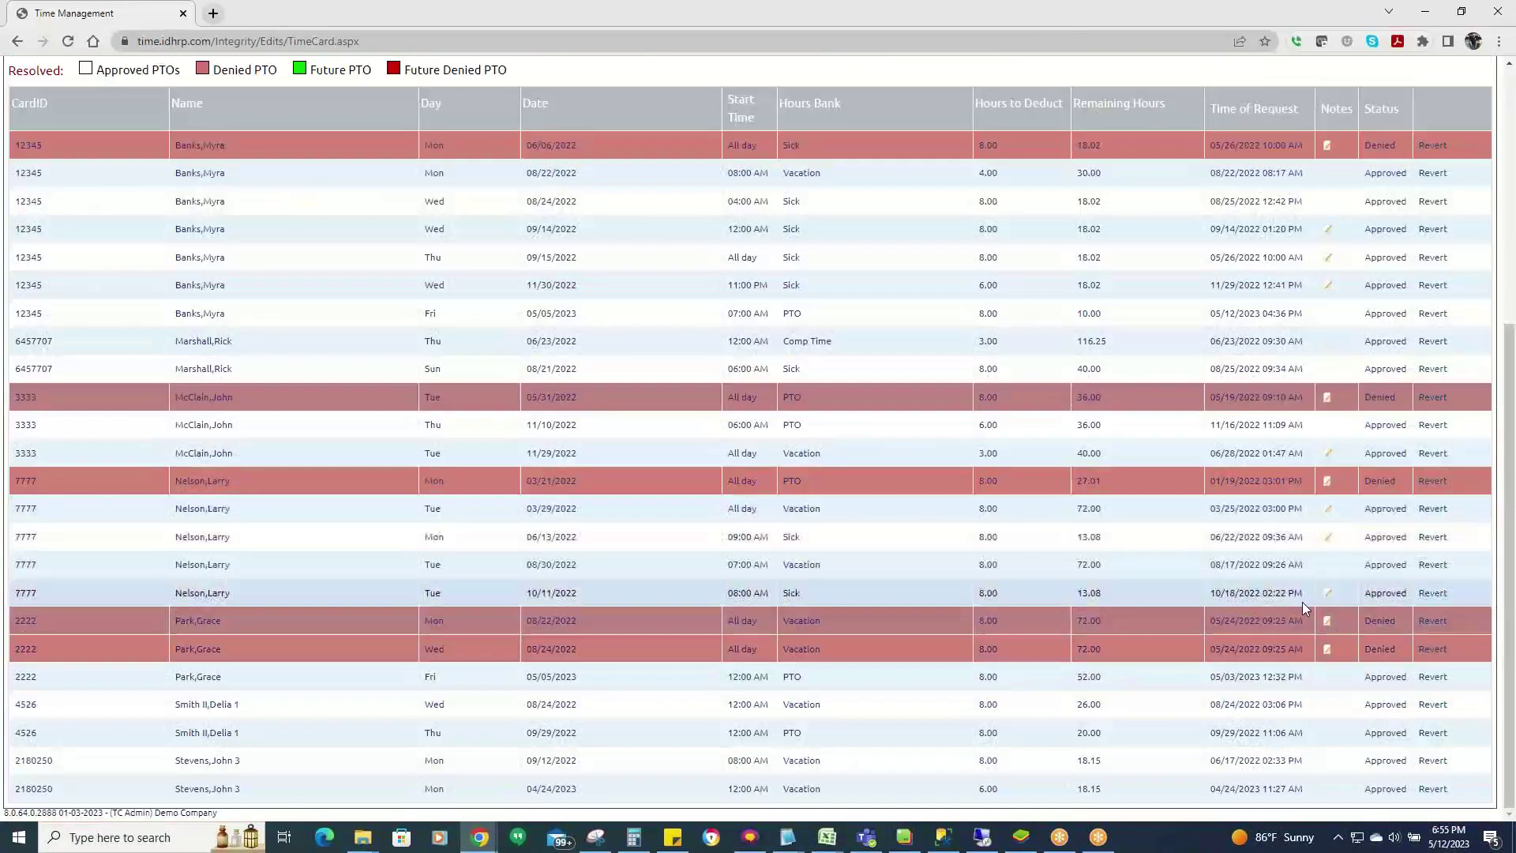
mouse_move(1328, 625)
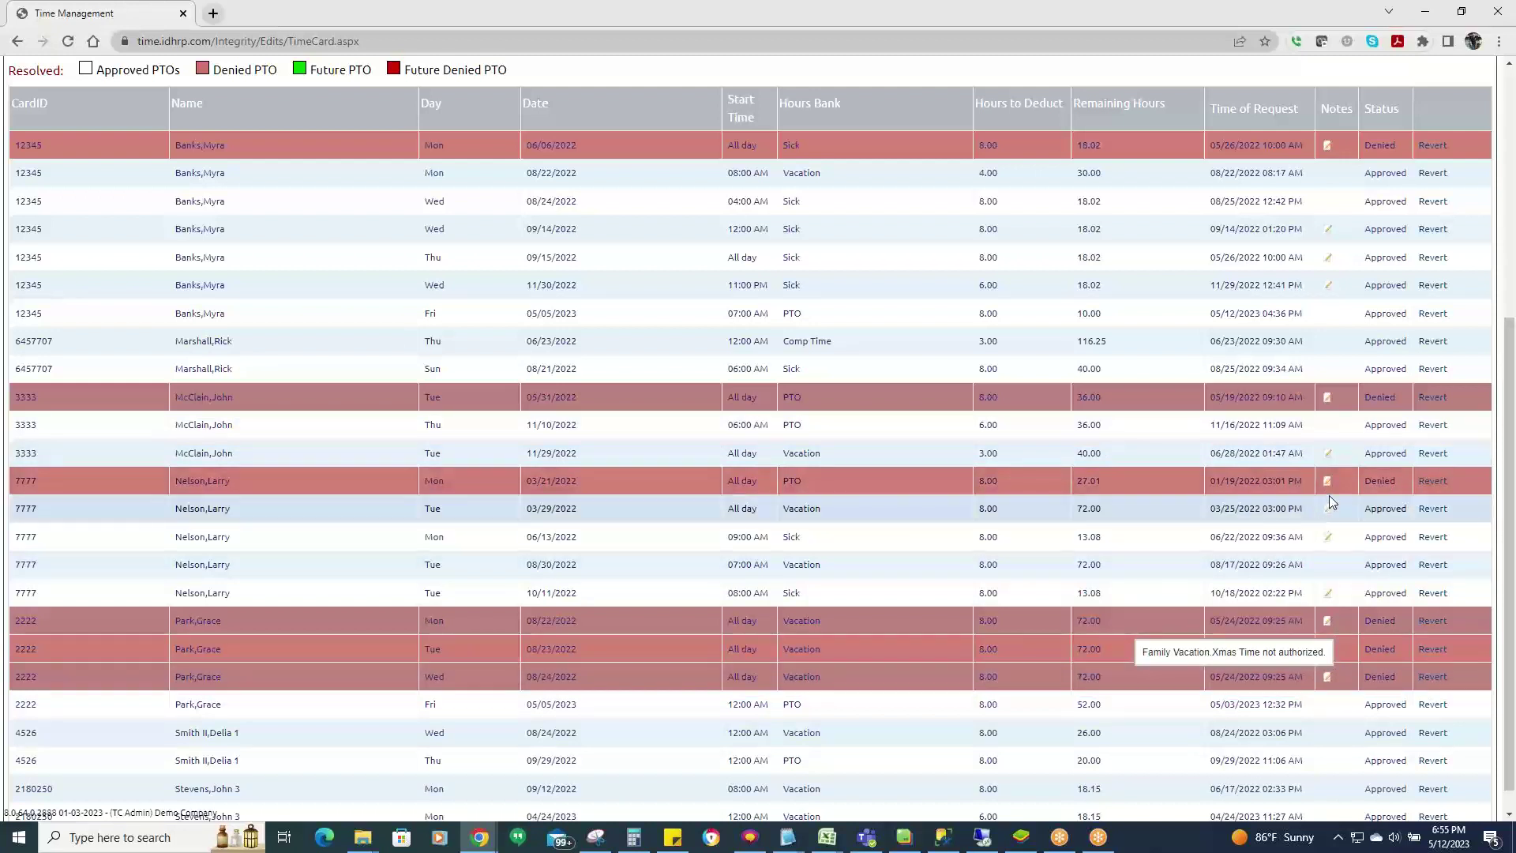
mouse_move(1329, 484)
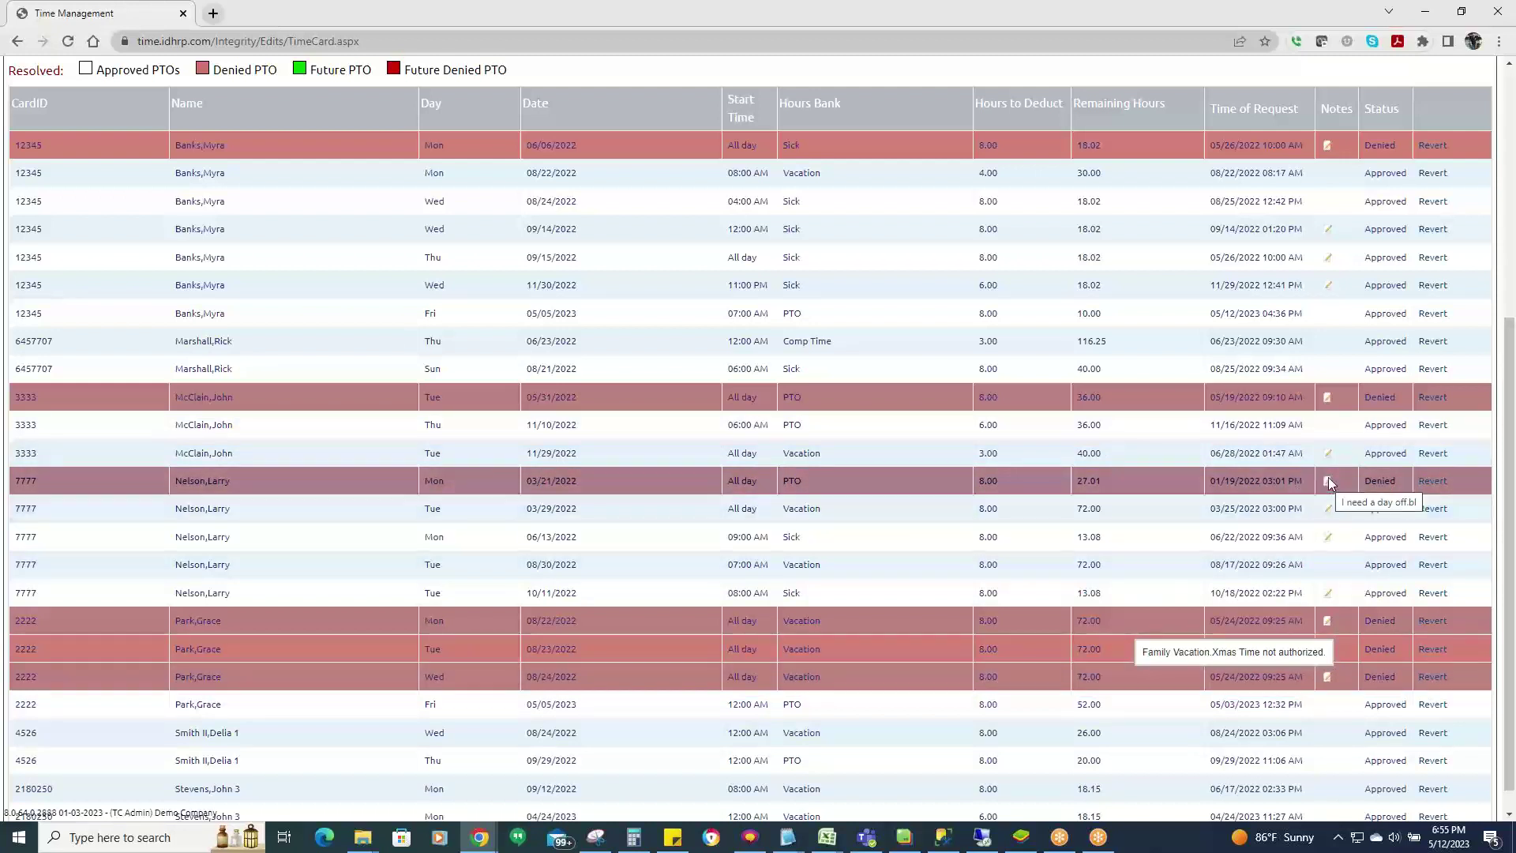
mouse_move(1331, 399)
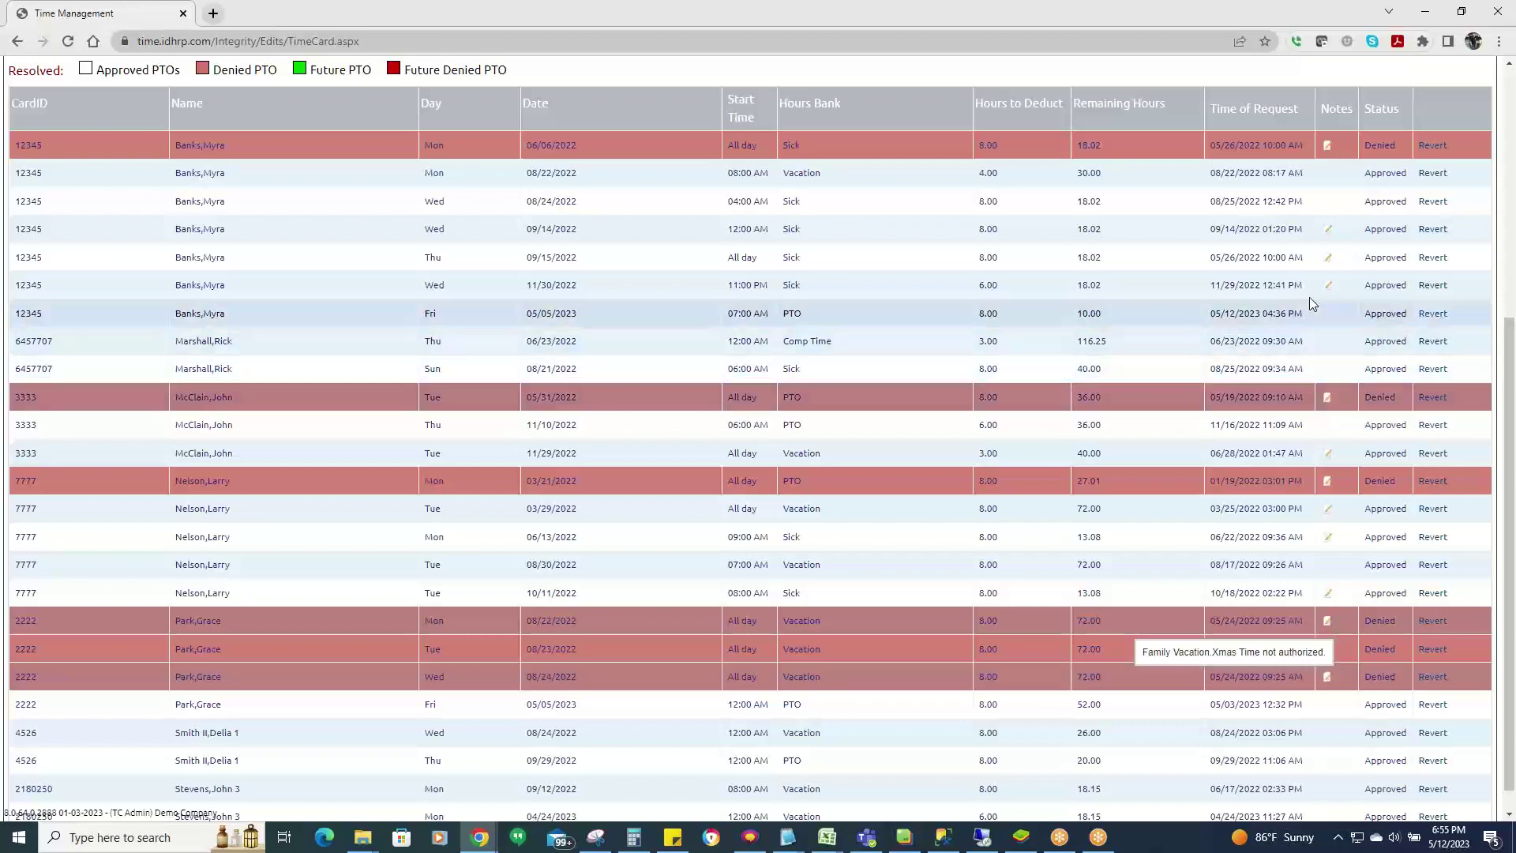
mouse_move(1329, 287)
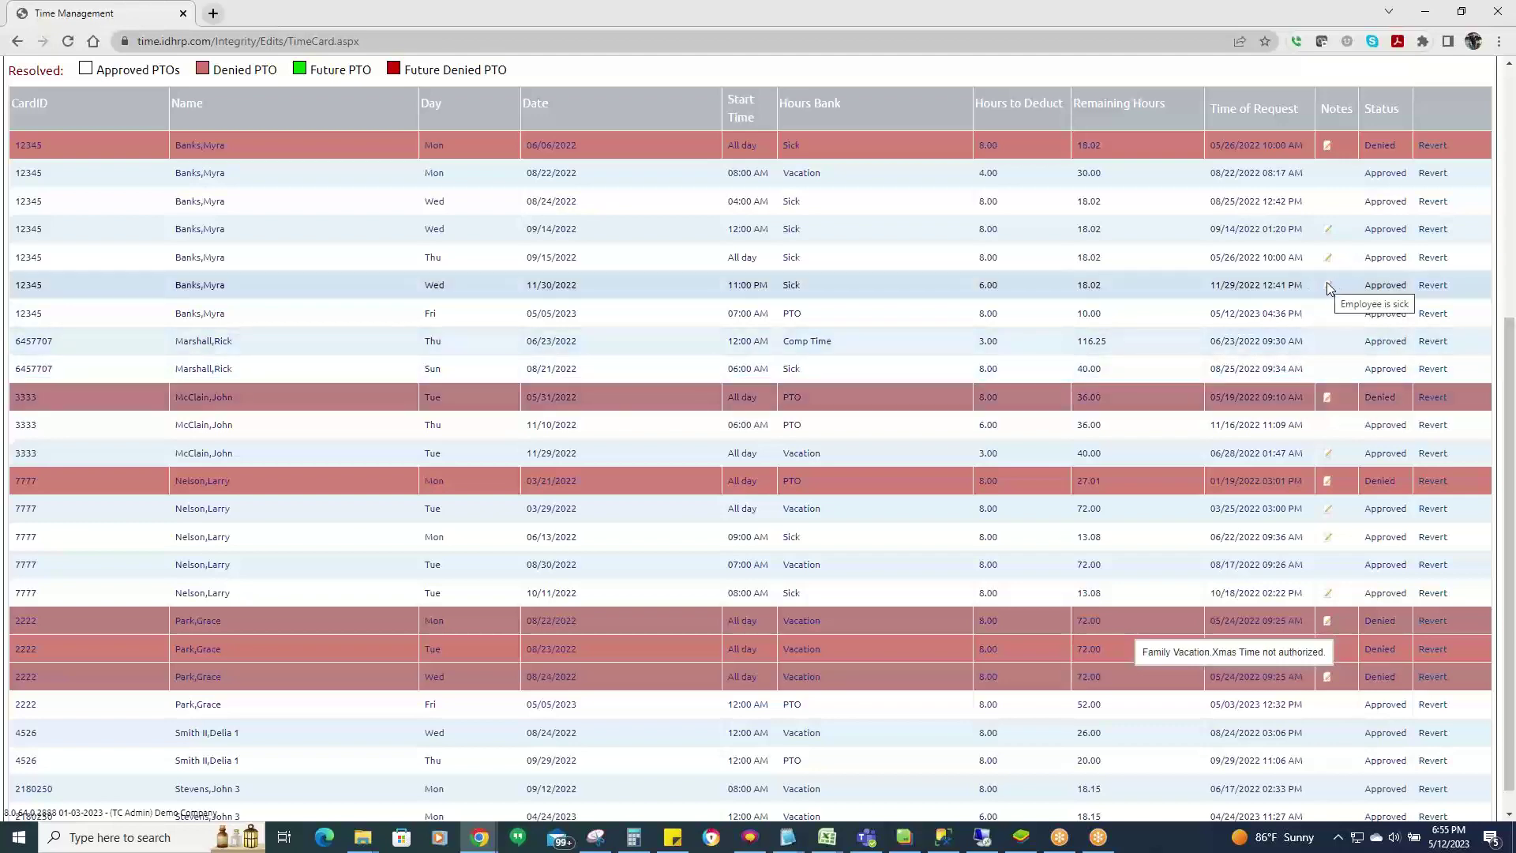
Approve the pending 08/26/2022 Vacation request with the note "Have a great Day!".
scroll(611, 524, "up", 4)
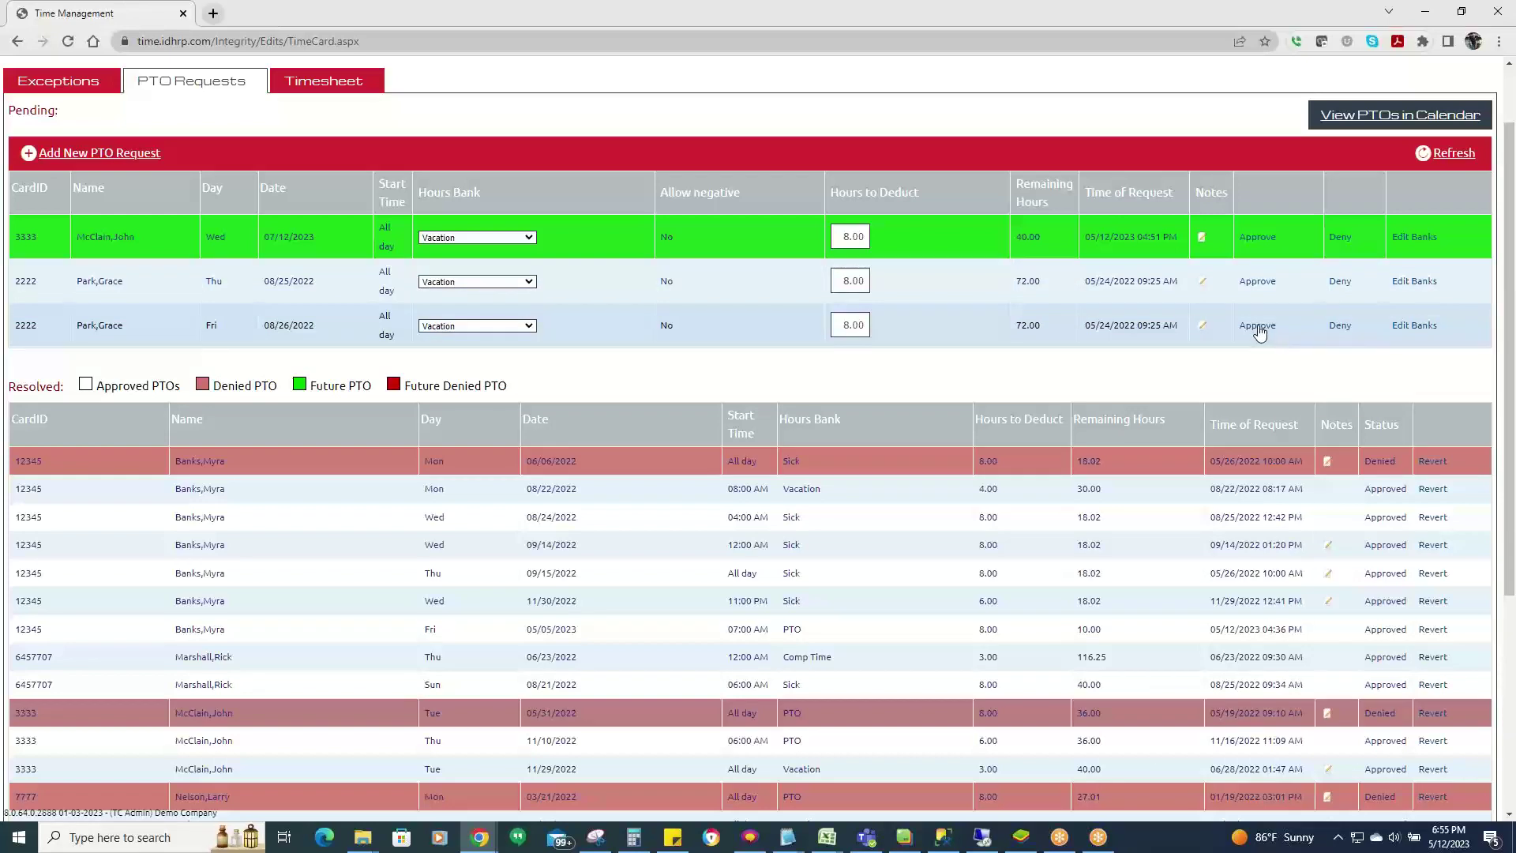
left_click(1258, 331)
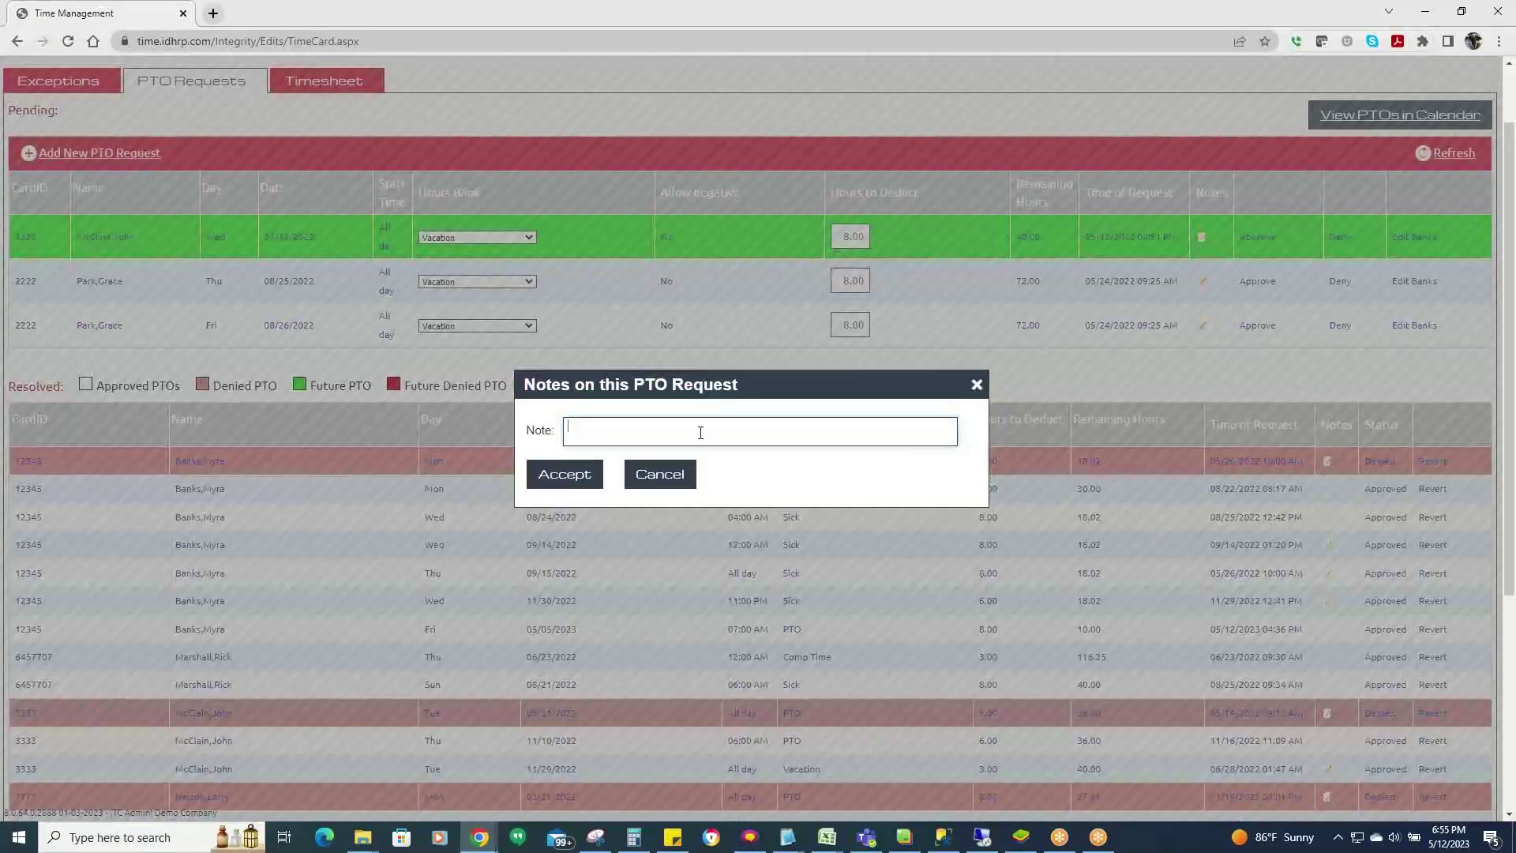
type("Have a great Day!")
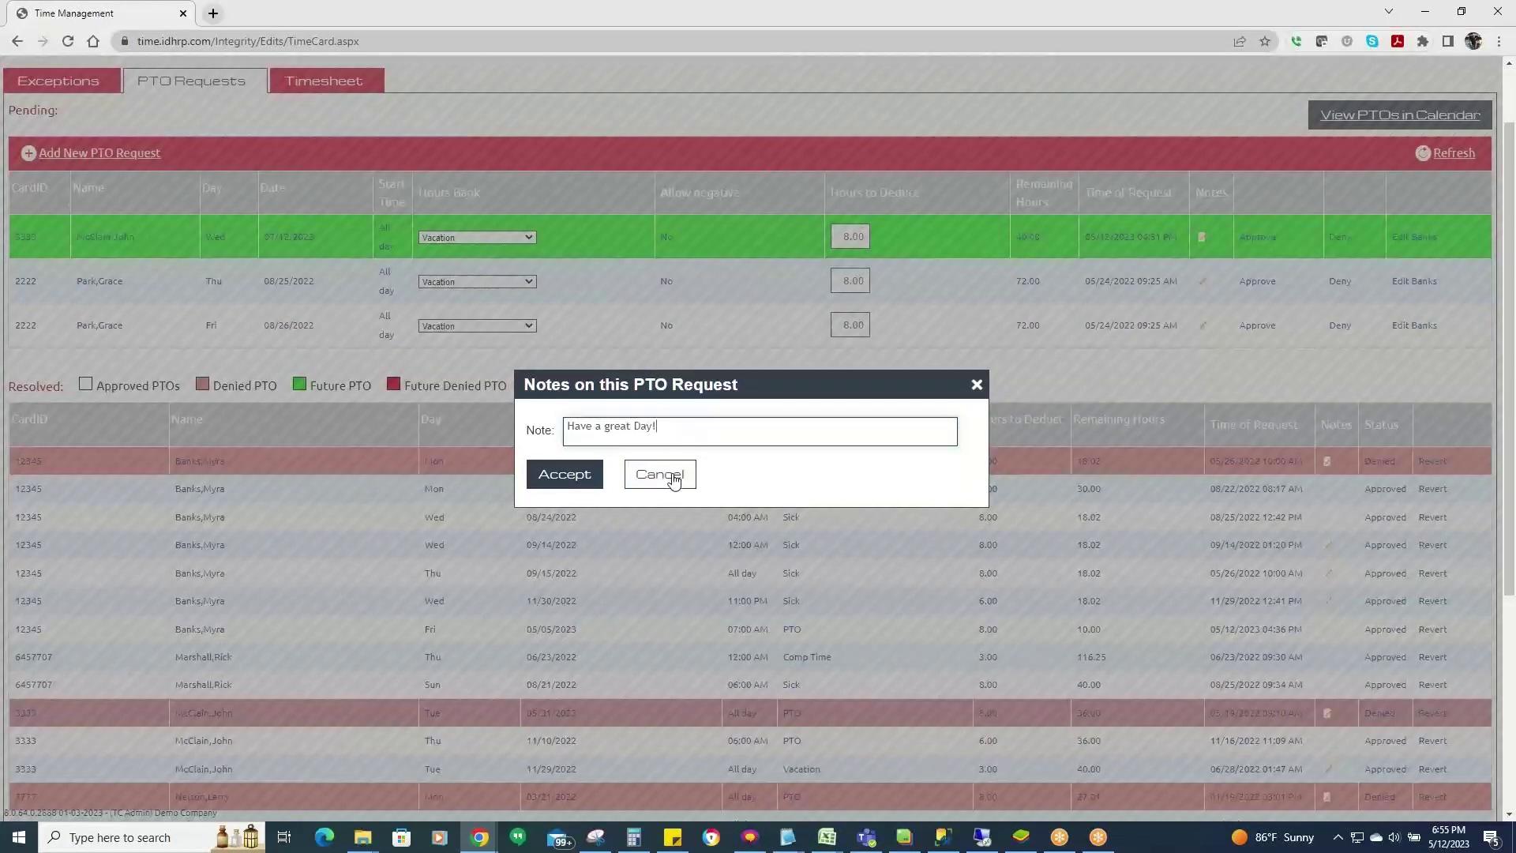
left_click(561, 473)
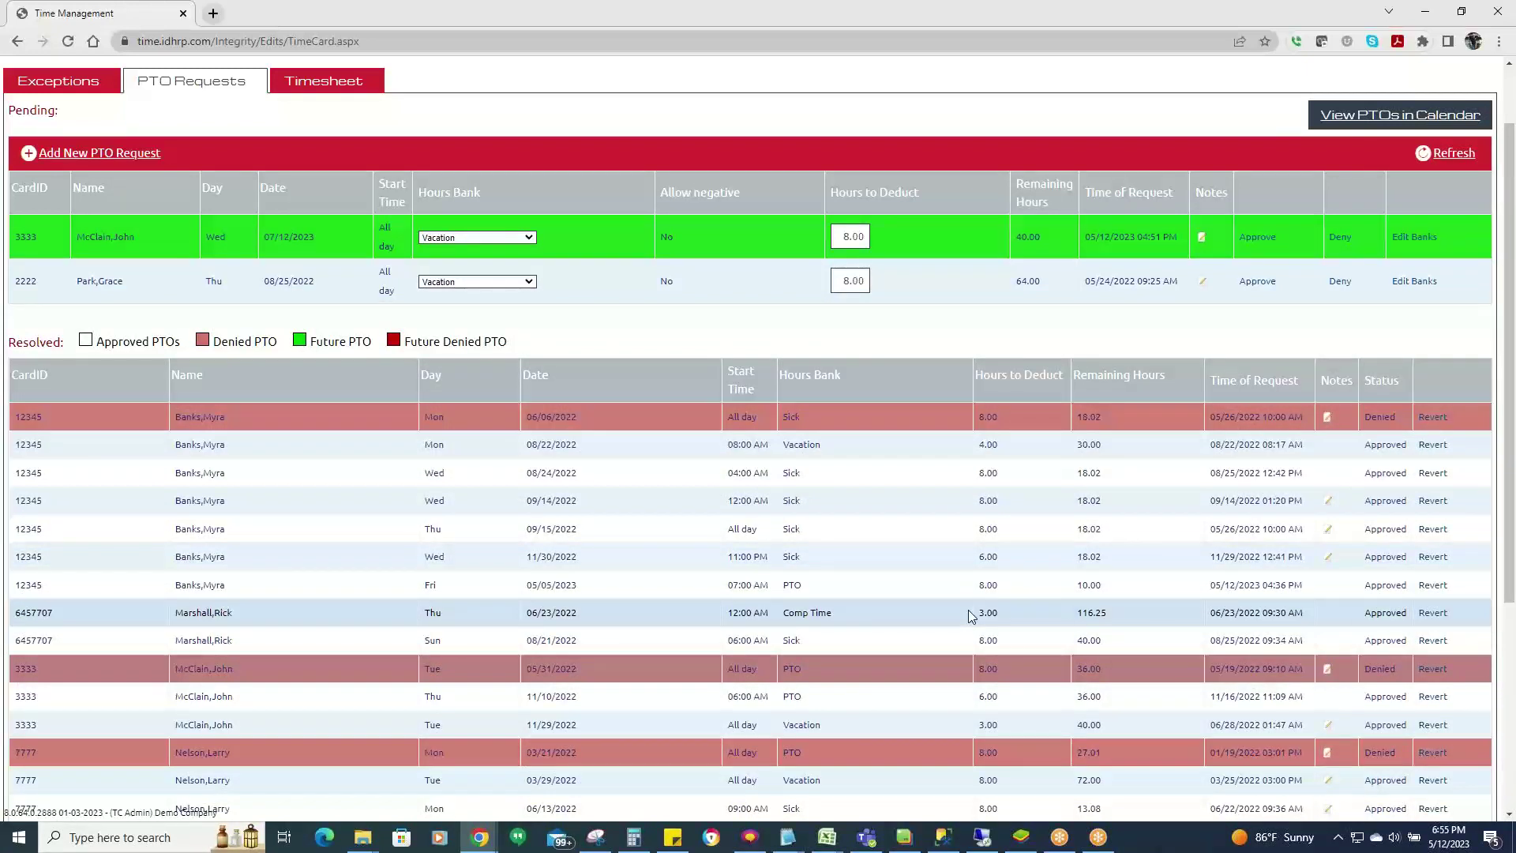
Open the PTO calendar view and show the PTOs for July 2023.
scroll(792, 512, "up", 2)
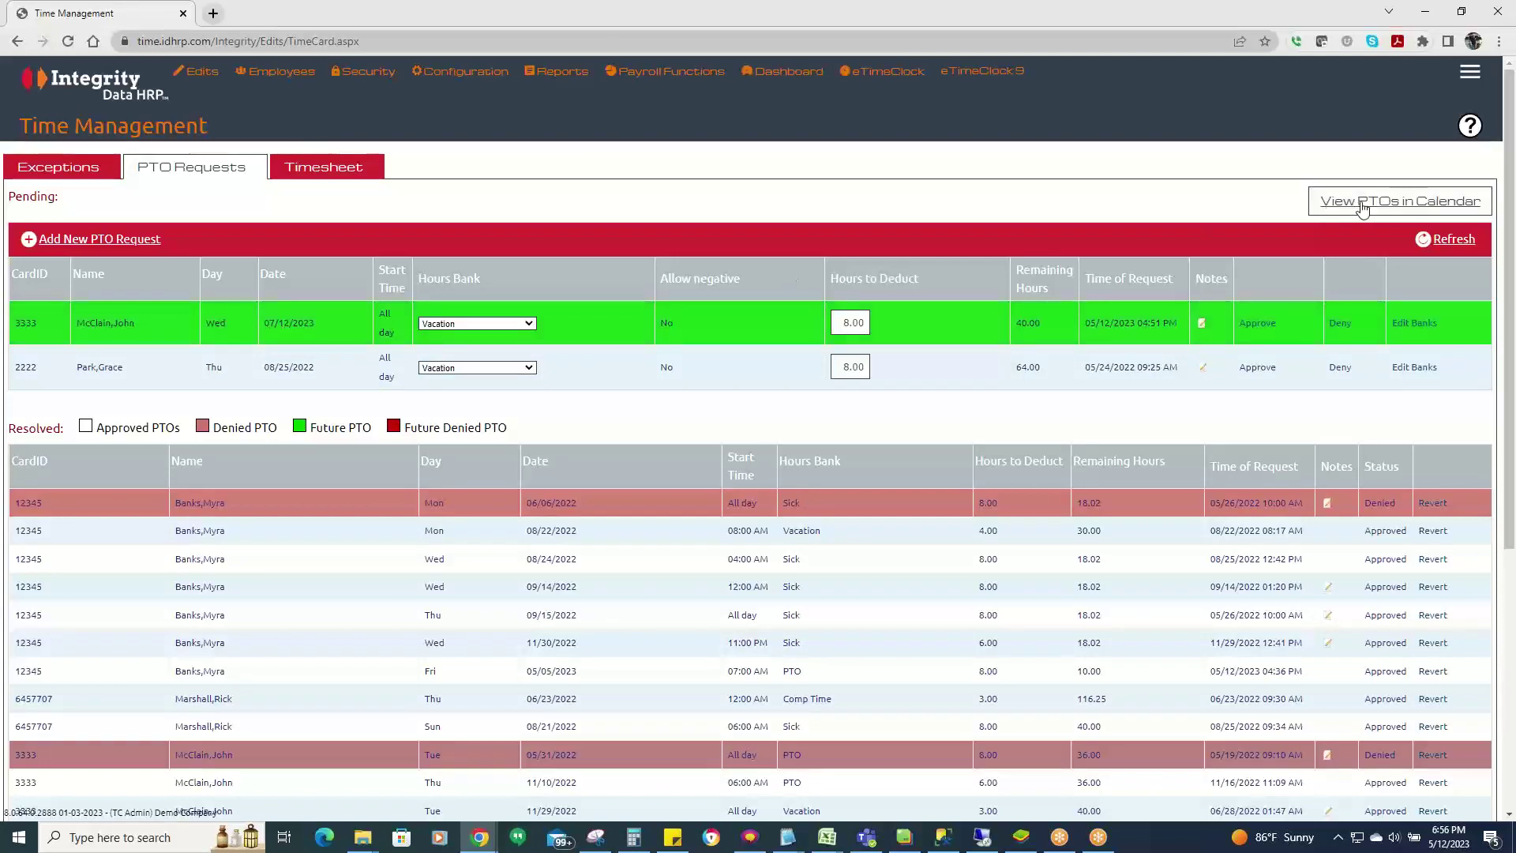
left_click(1401, 204)
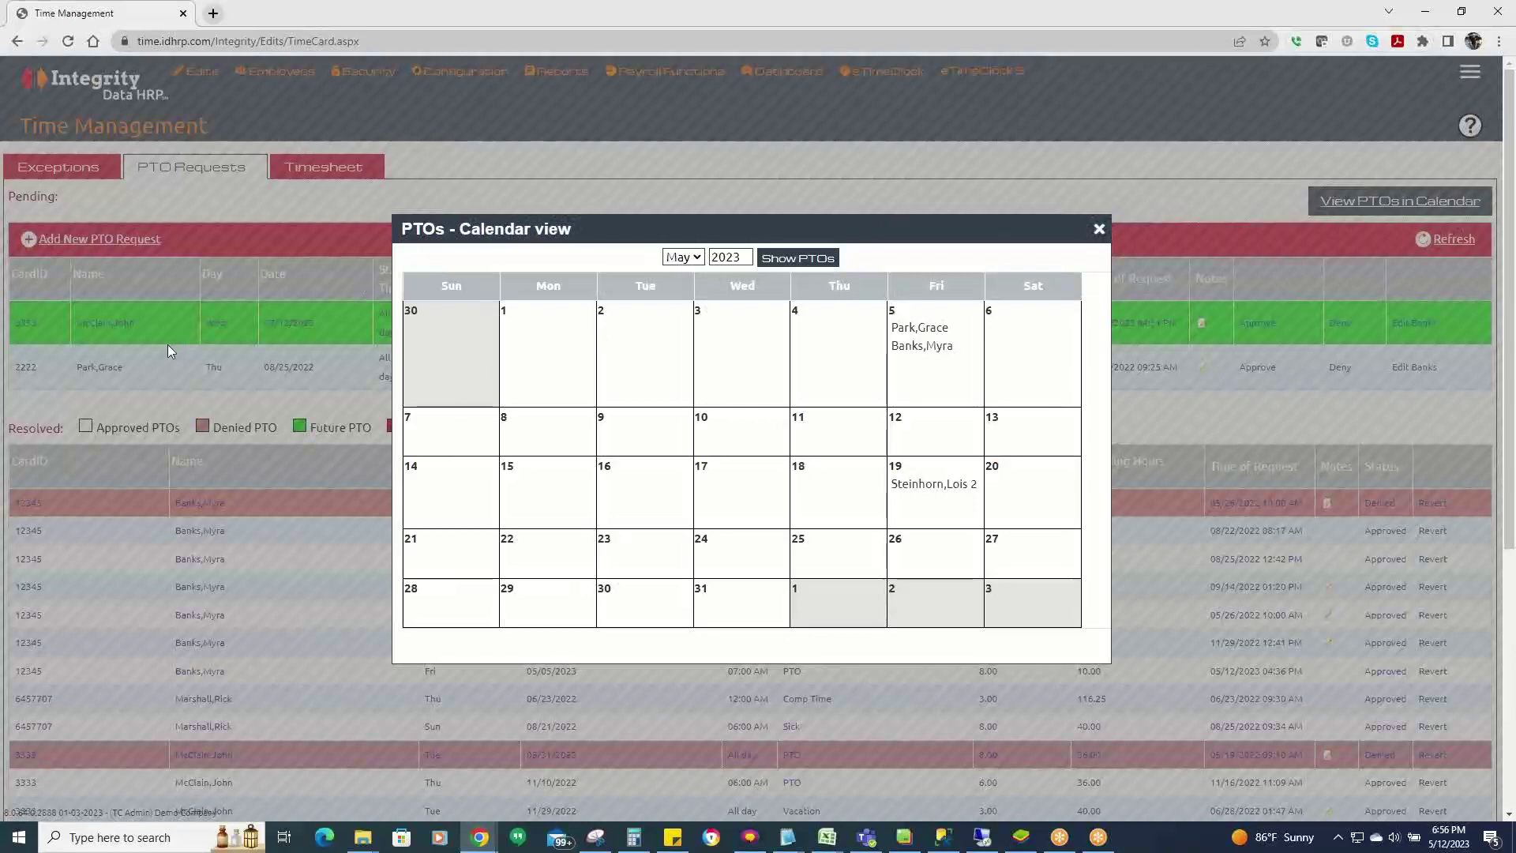
left_click(679, 257)
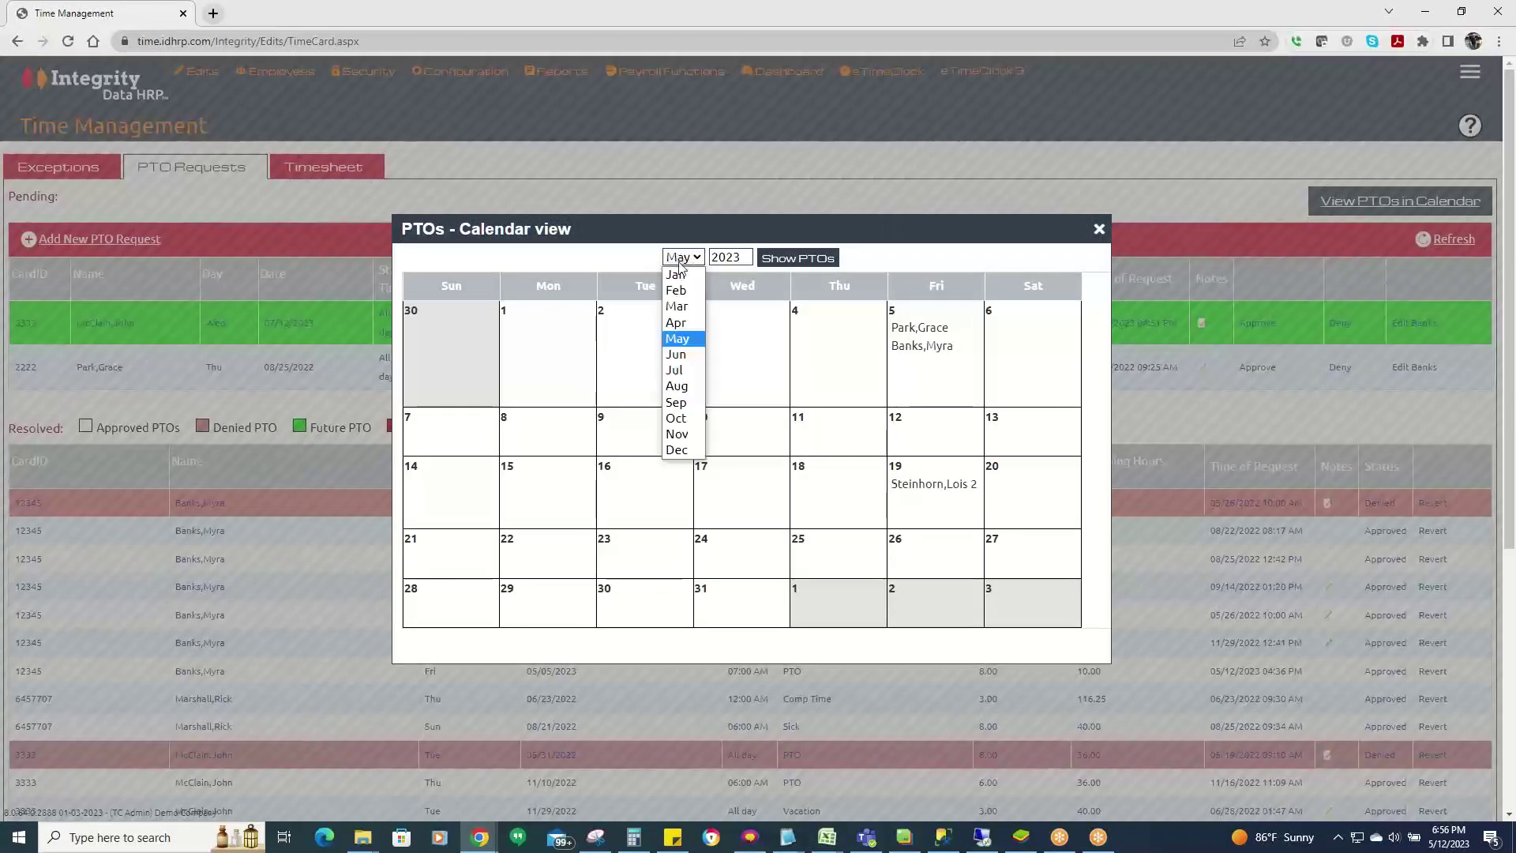
left_click(675, 371)
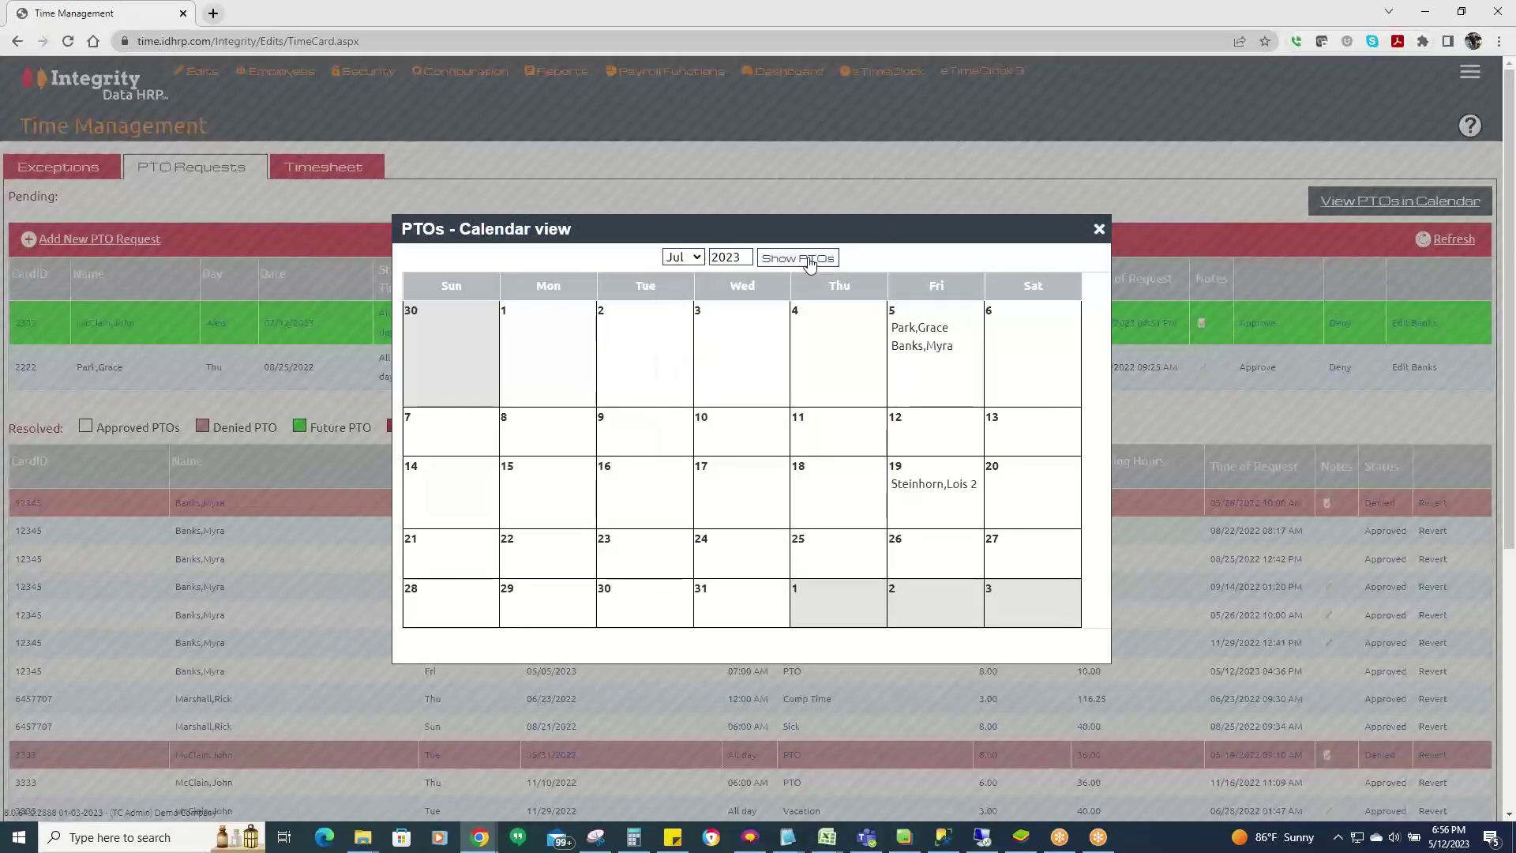
left_click(809, 260)
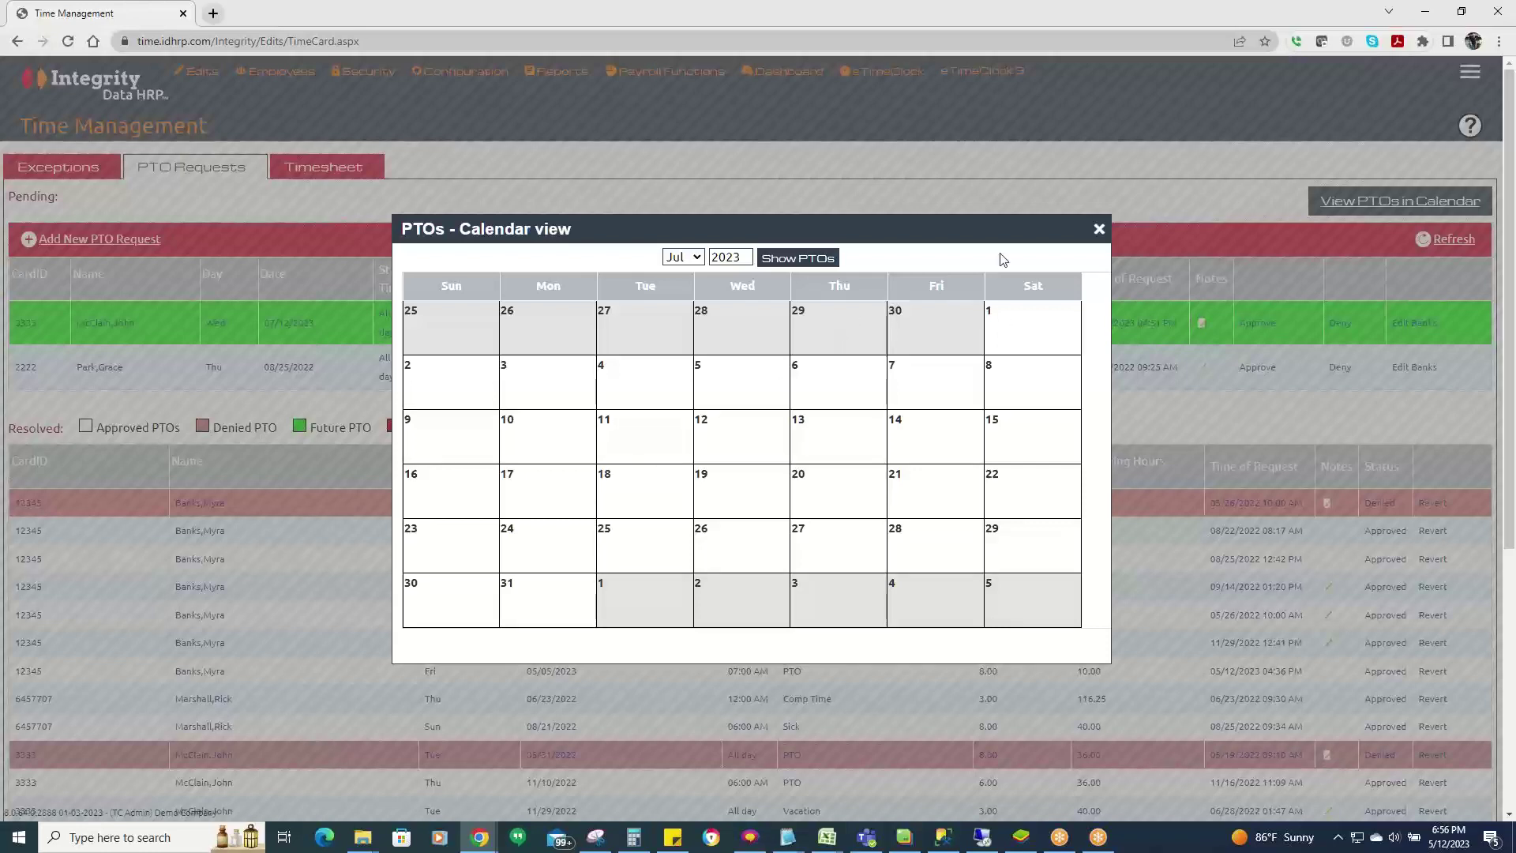
Check the May and June 2023 PTOs in the calendar, close it and return to the exceptions list.
left_click(681, 257)
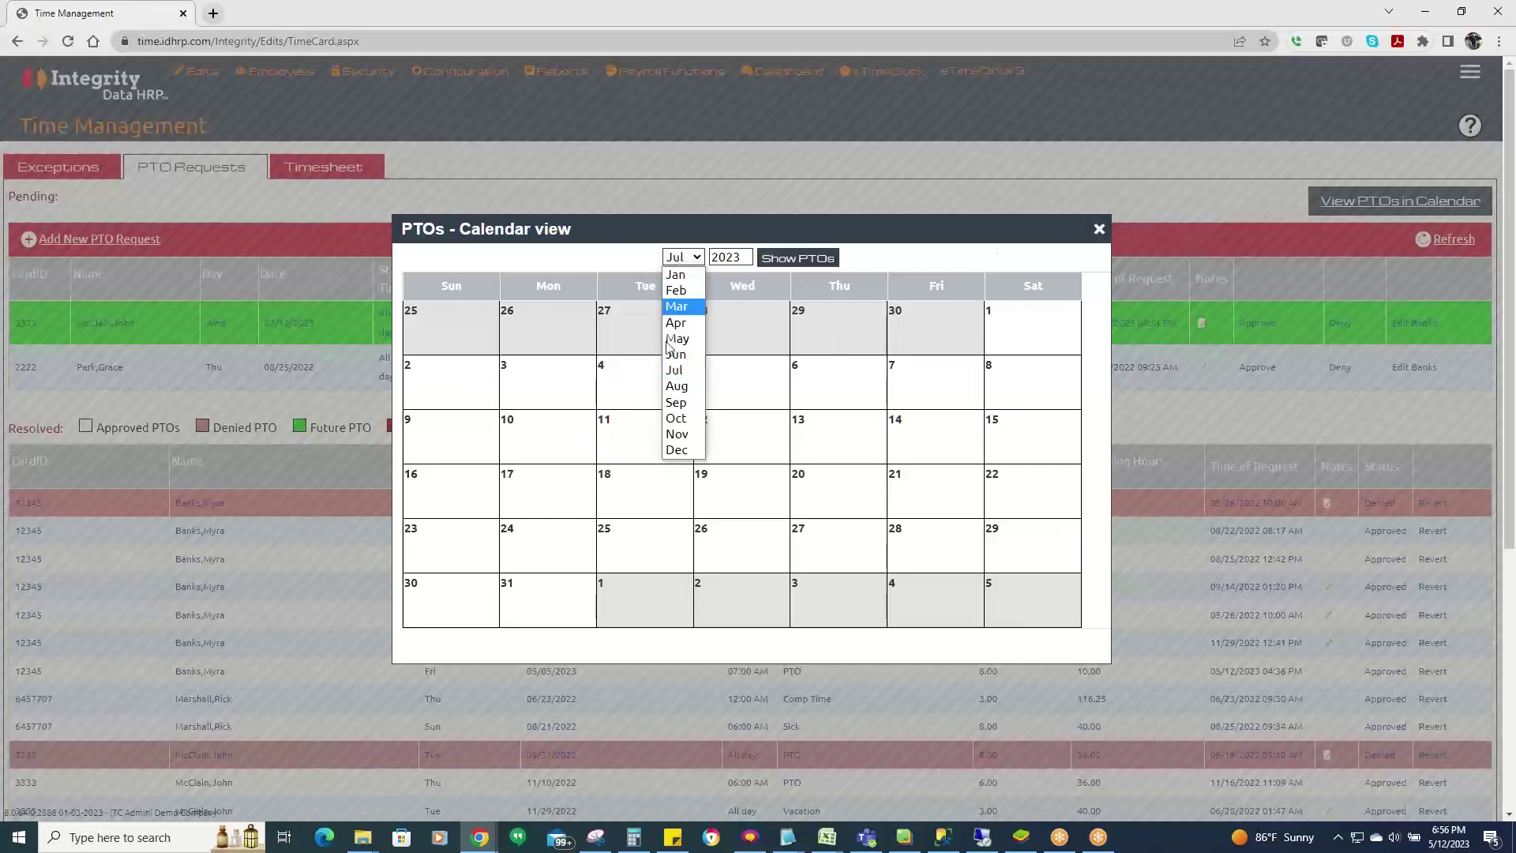
left_click(677, 338)
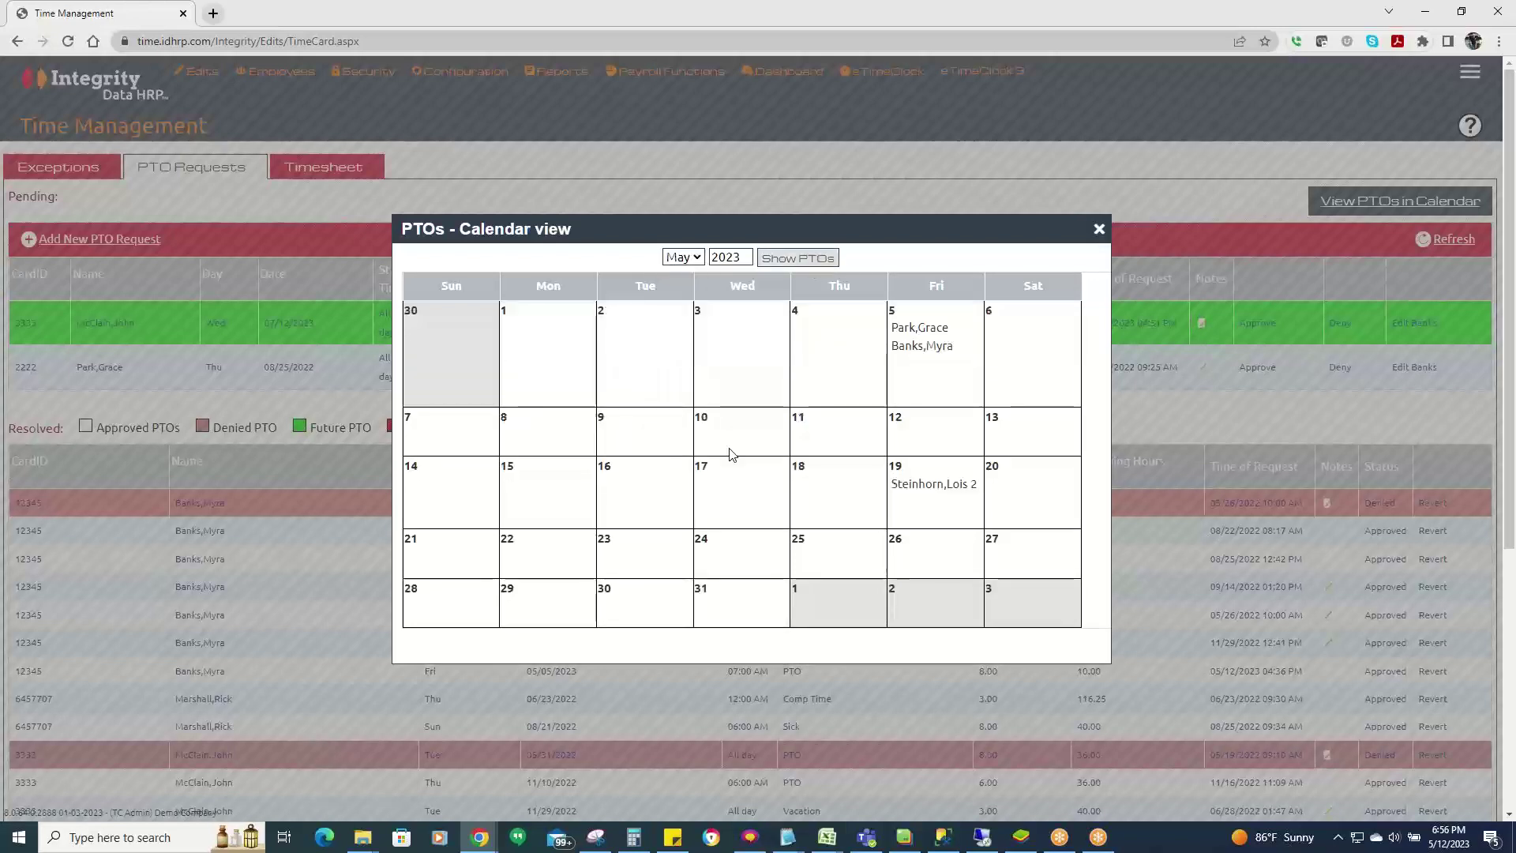
left_click(679, 259)
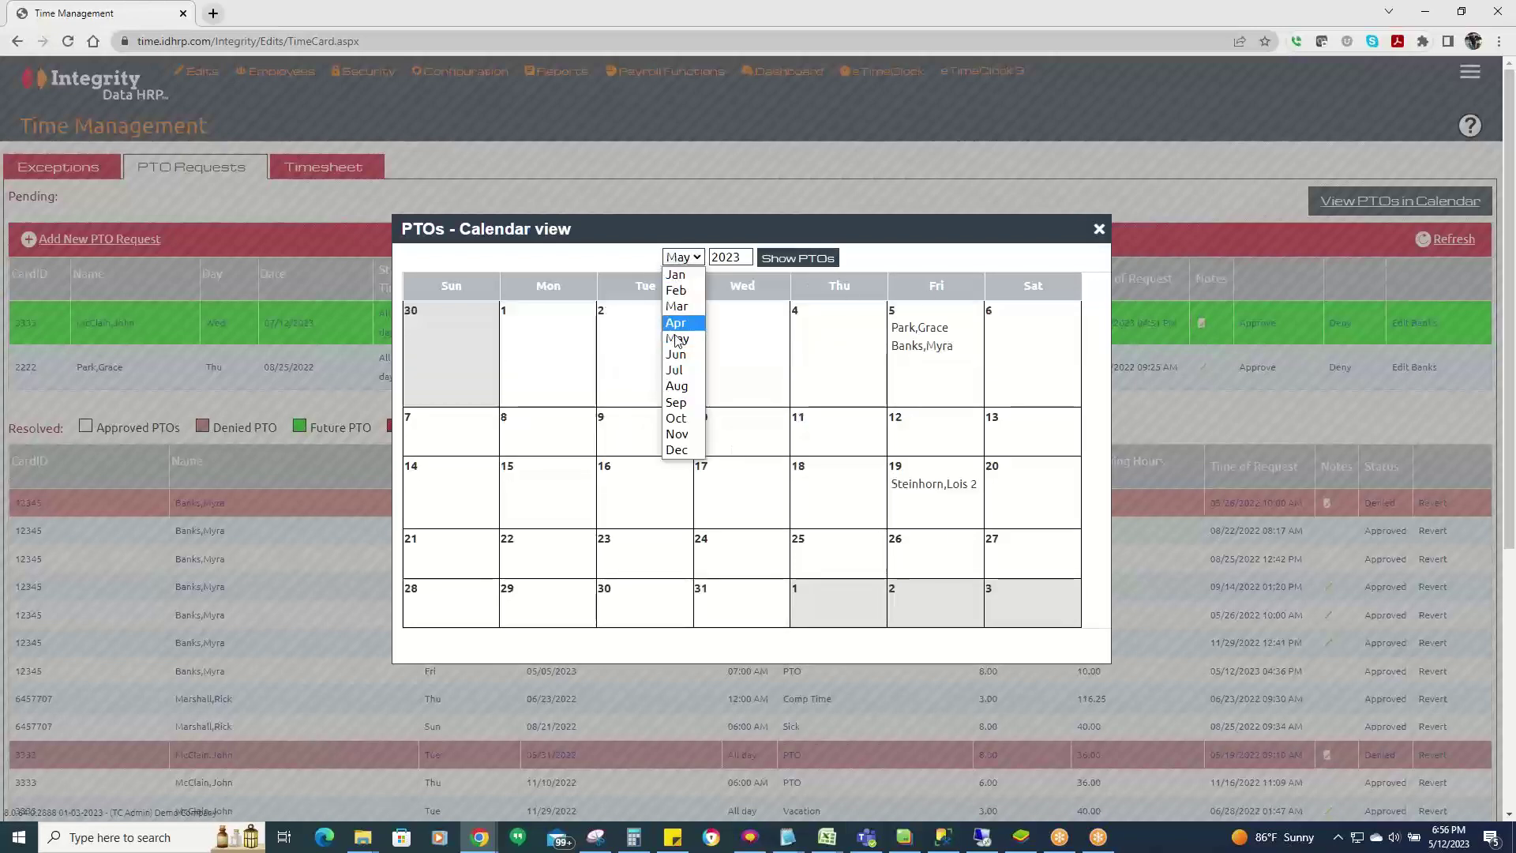
left_click(675, 355)
left_click(796, 258)
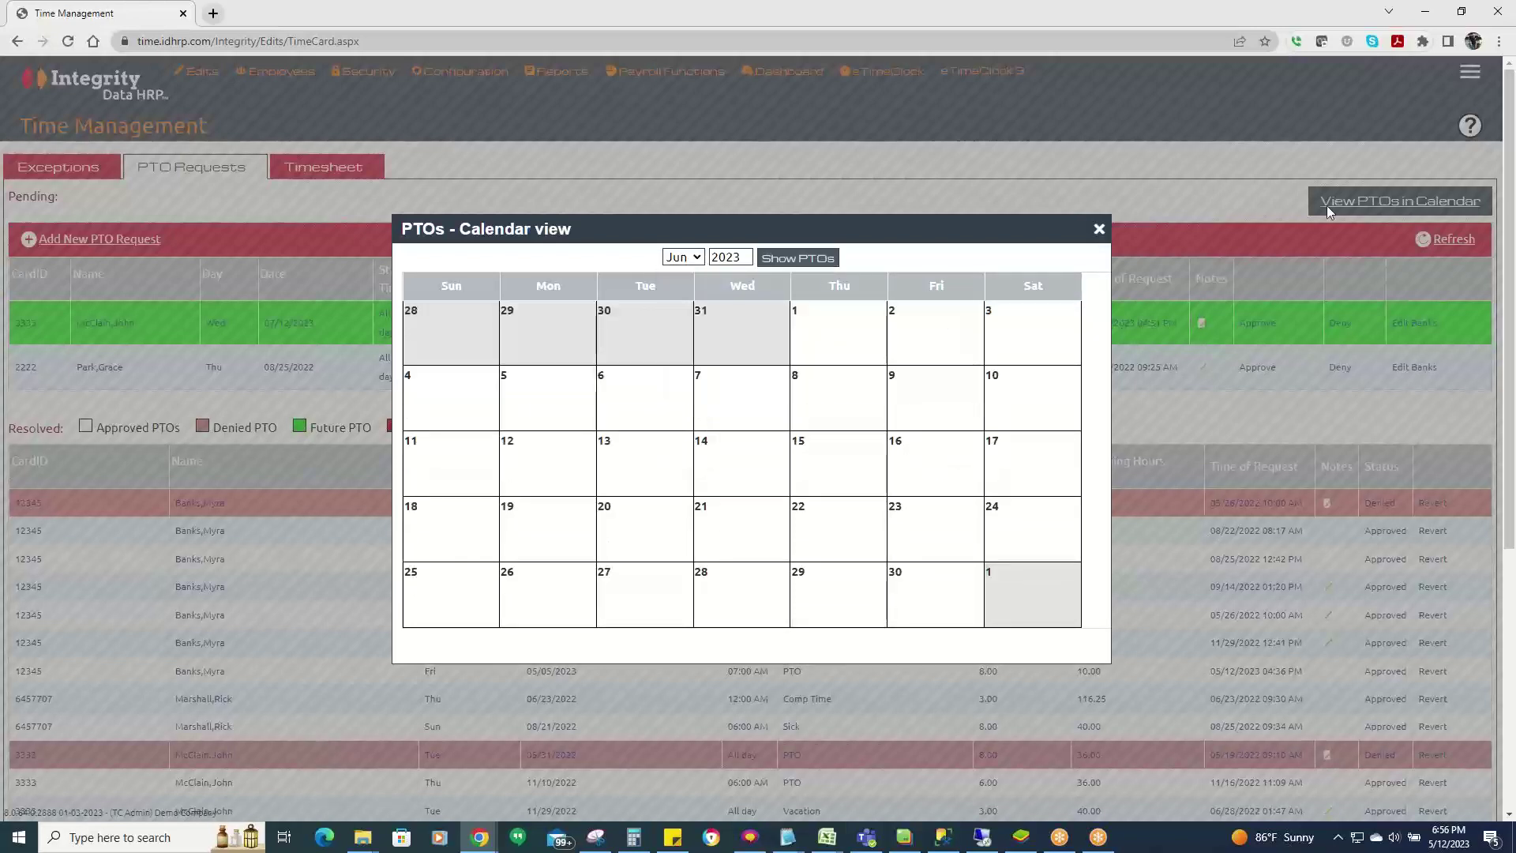
left_click(1099, 229)
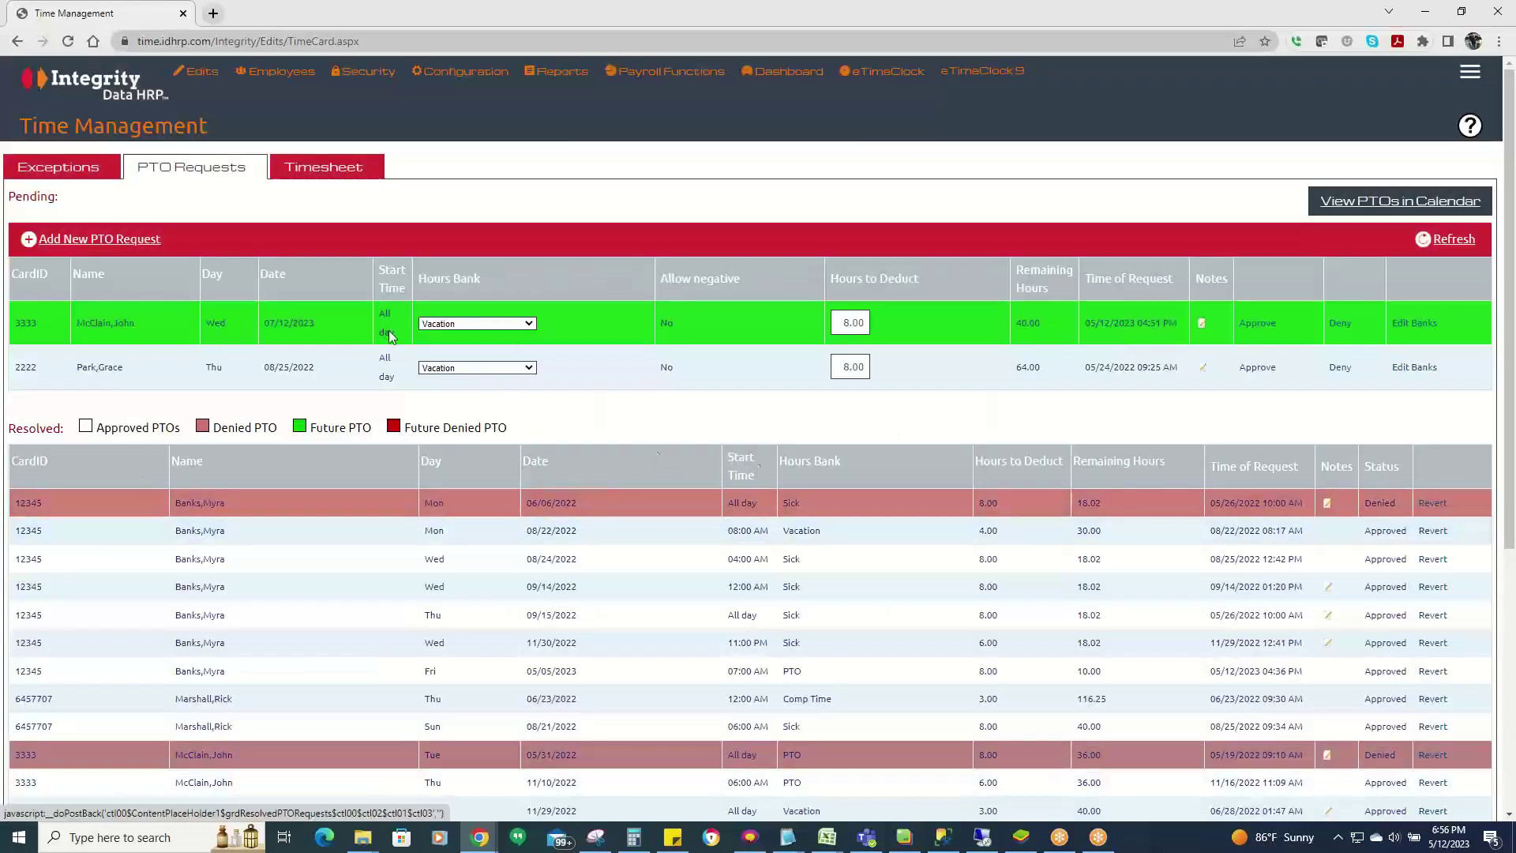
left_click(43, 173)
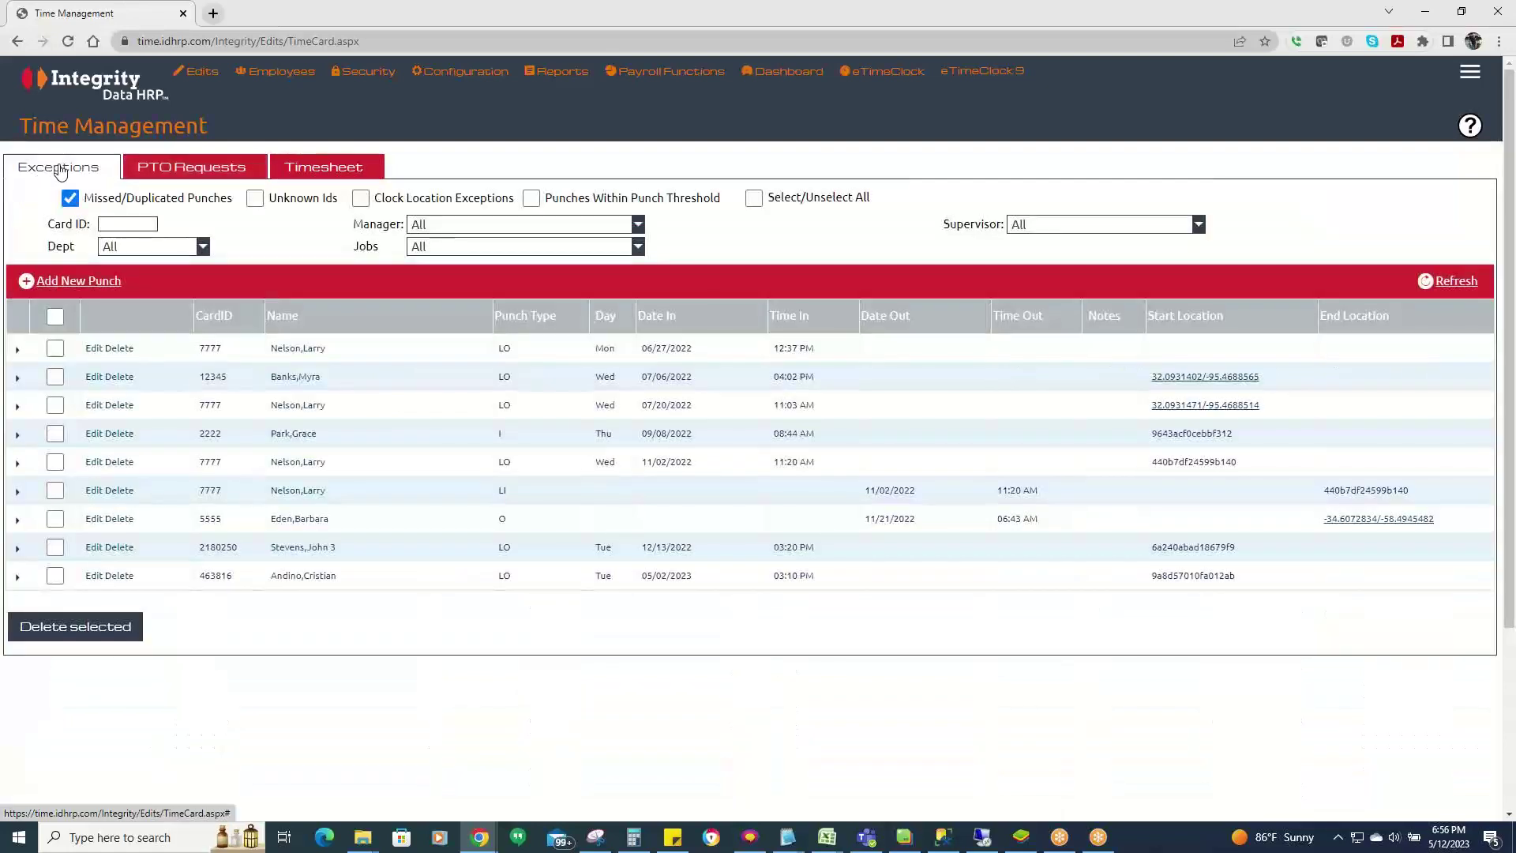